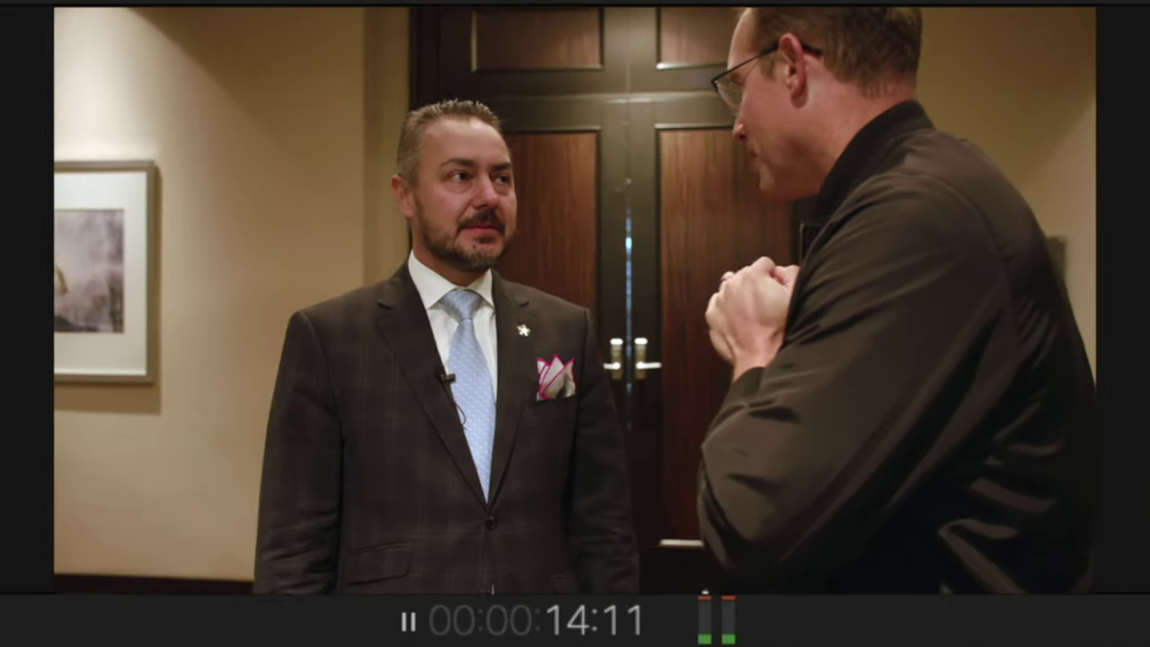
Pause the Trump Cribs timeline at 00:00:16:03 on the hotel hallway interview.
key("space")
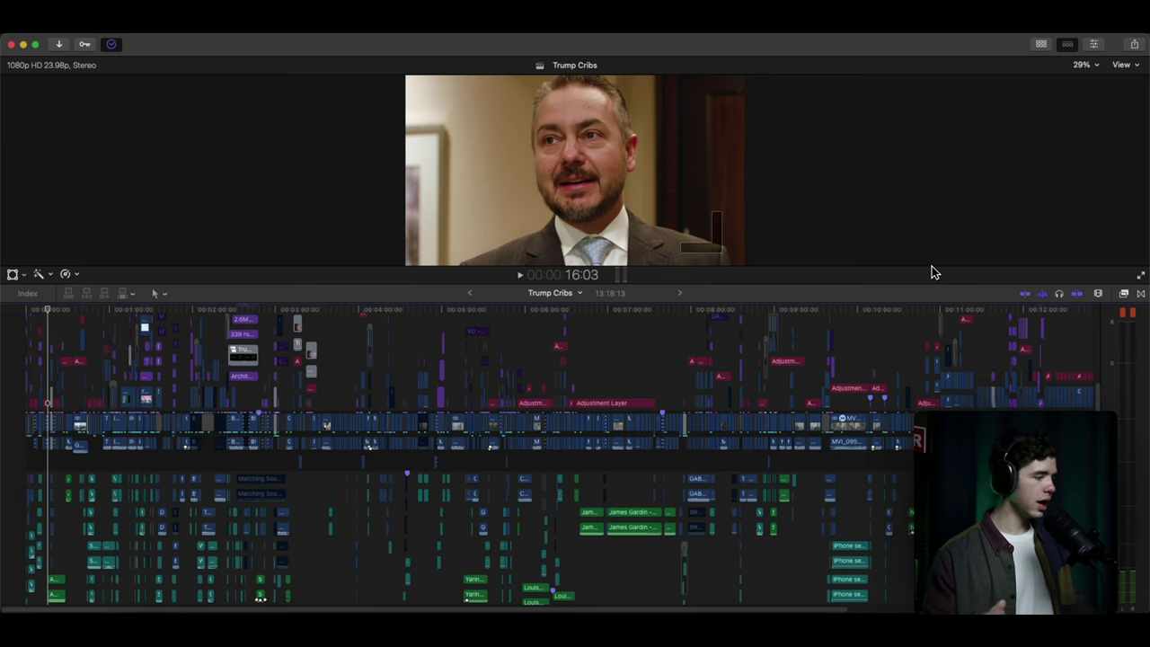
Drag the divider down for a larger preview and park the playhead at 00:00:00:00.
left_click(18, 311)
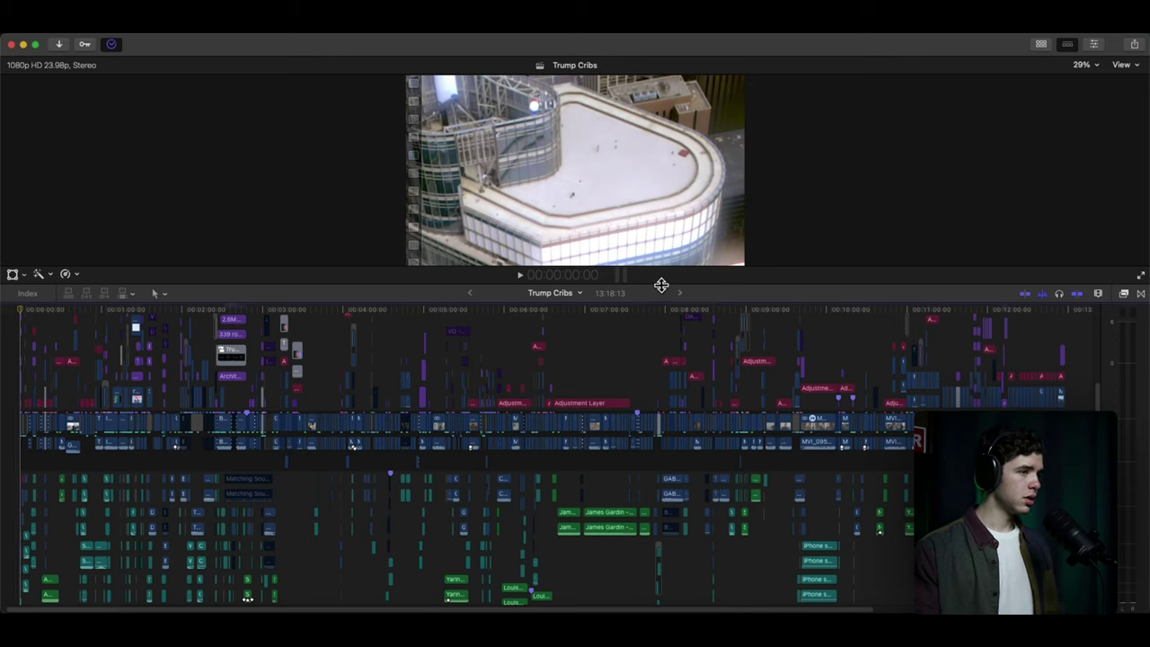
left_click_drag(656, 287, 647, 370)
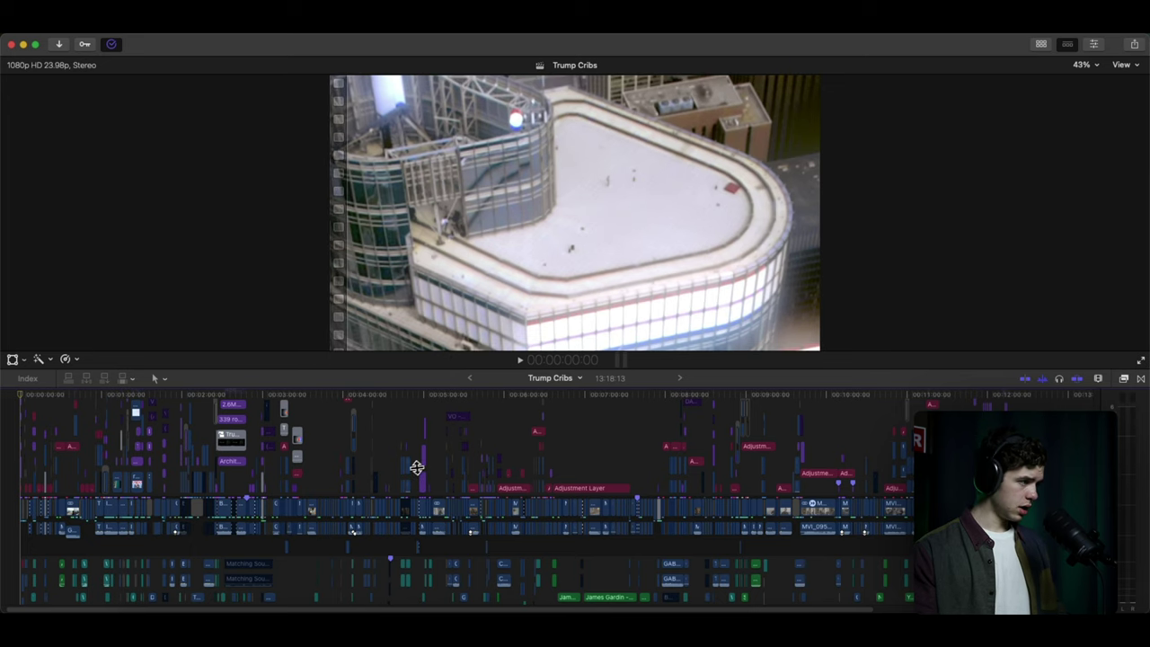
left_click(437, 460)
scroll(437, 465, "down", 2)
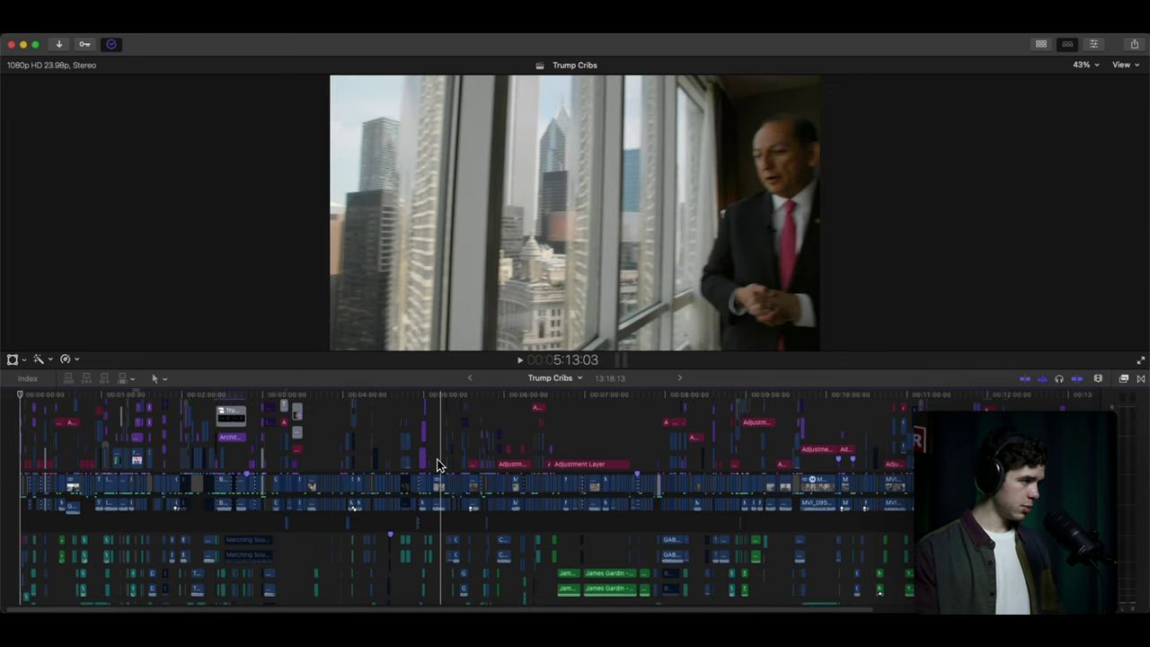
key("Home")
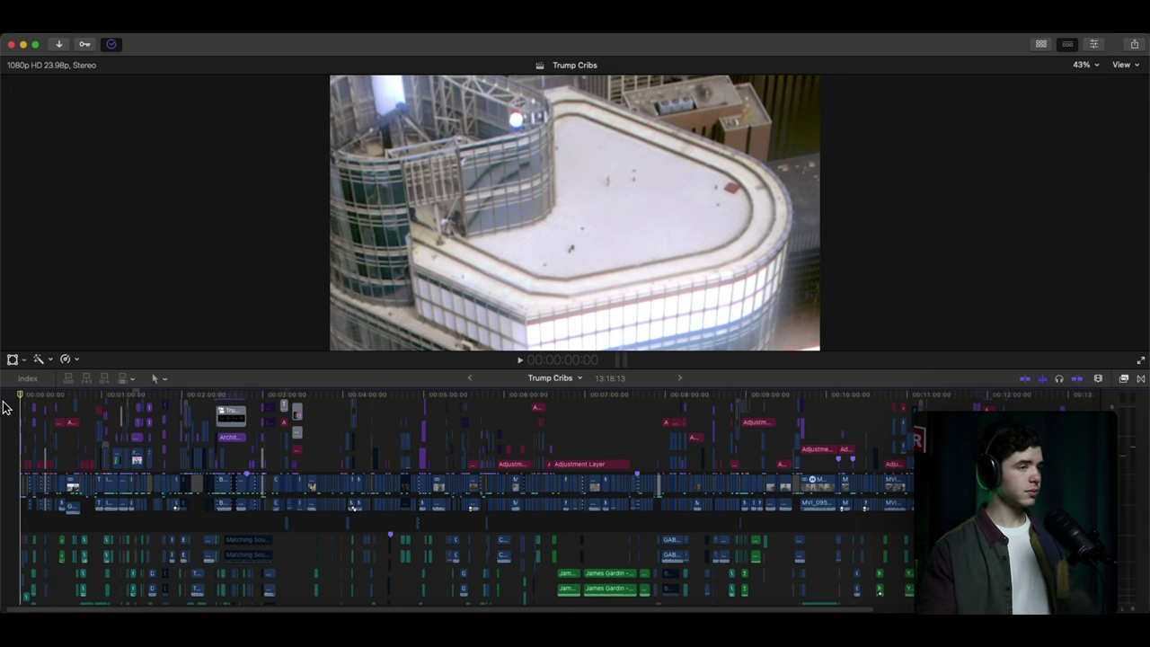
Play the opening, return to 00:00:00:00, and toggle solo with Option-S to dim clips.
key("space")
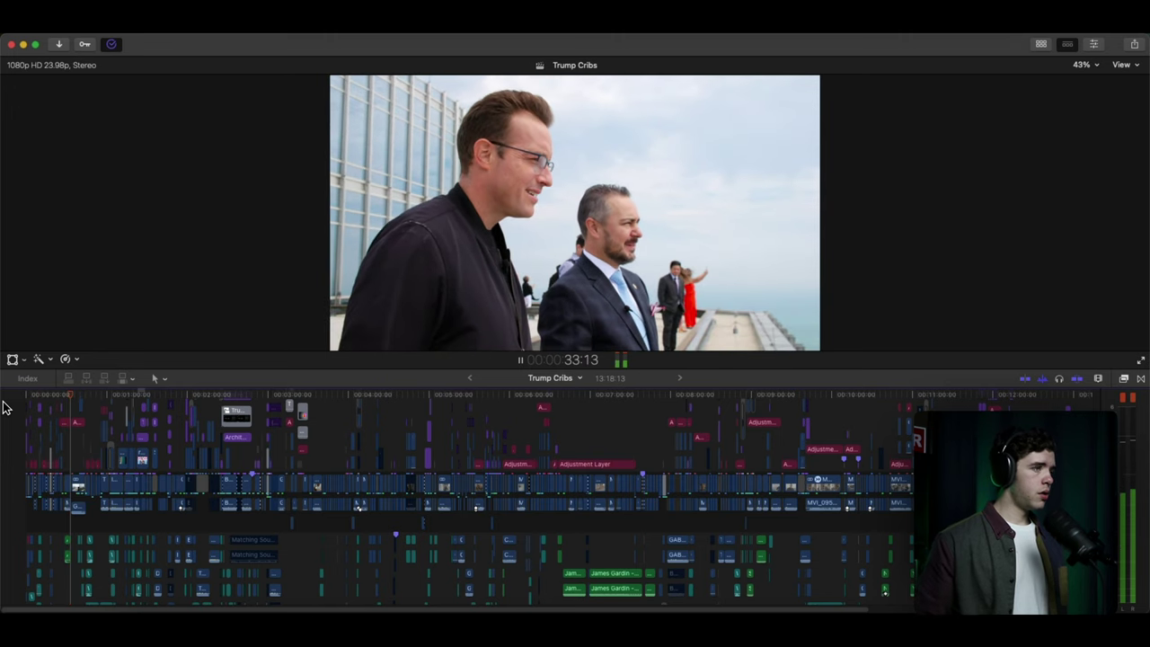
key("space")
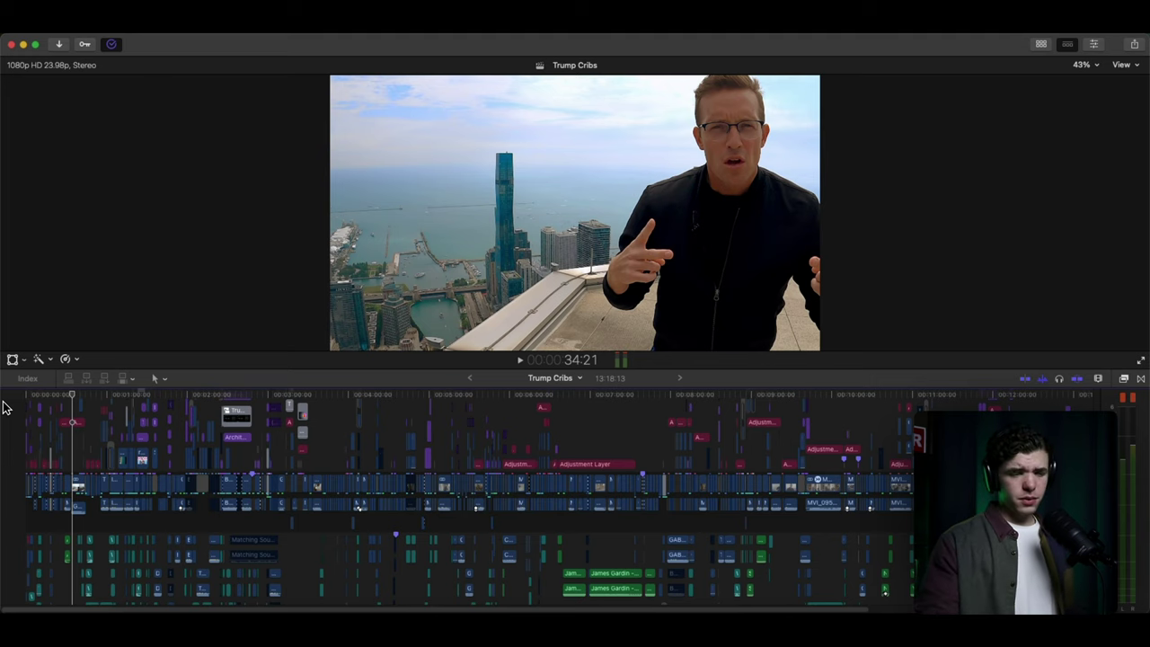
key("Home")
key("alt+s")
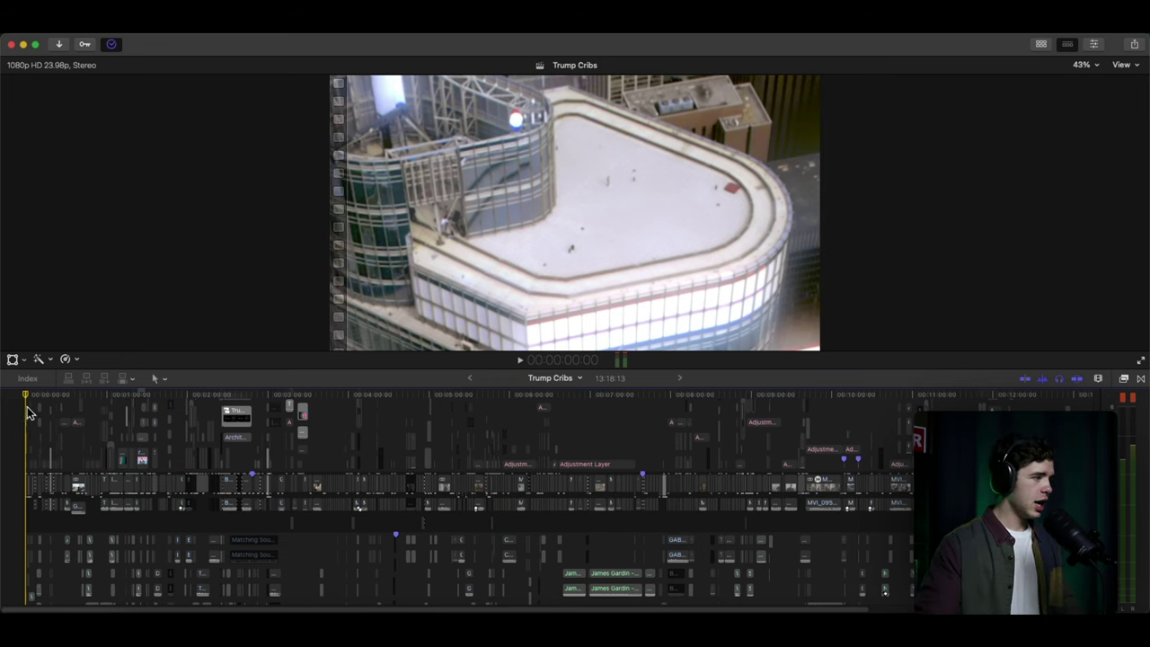
Zoom the timeline into the first minute and a half and give it more height.
key("super+equal")
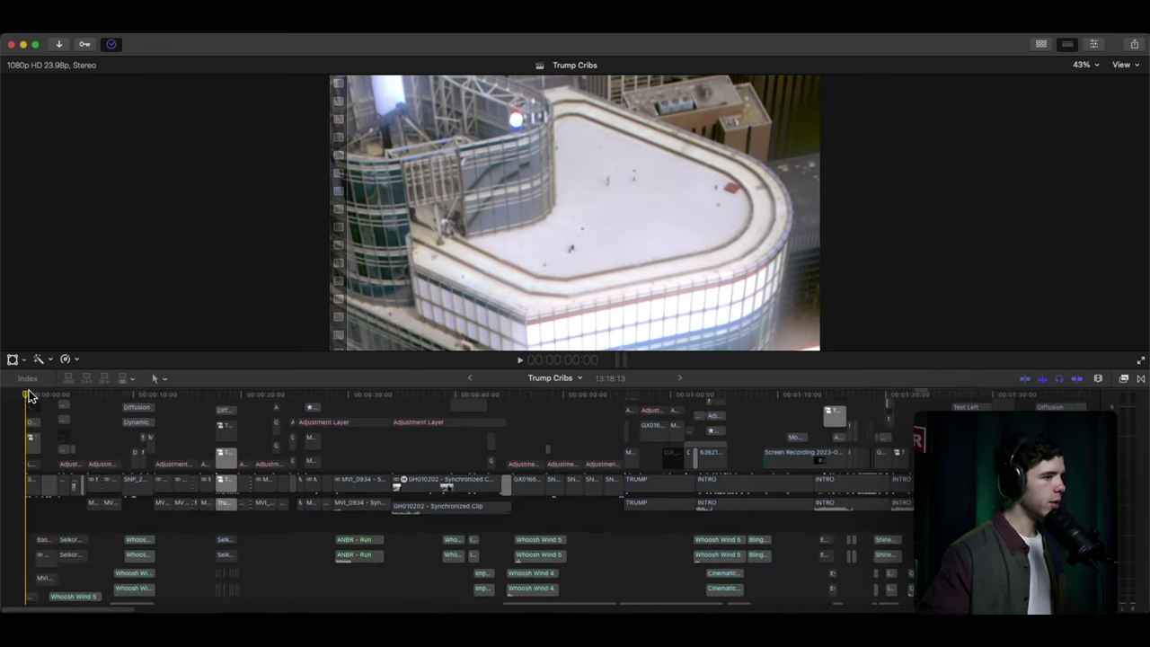
left_click_drag(647, 368, 657, 212)
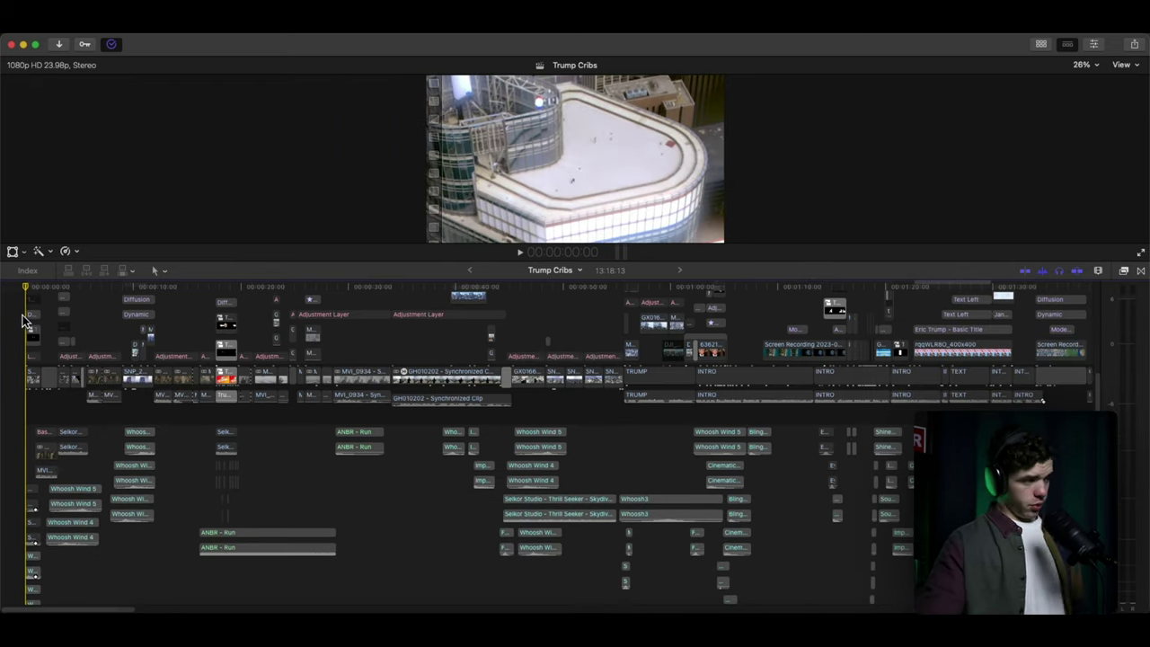
scroll(20, 329, "down", 5)
Select the two ANBR - Run audio clips and play the opening with them.
scroll(20, 329, "up", 5)
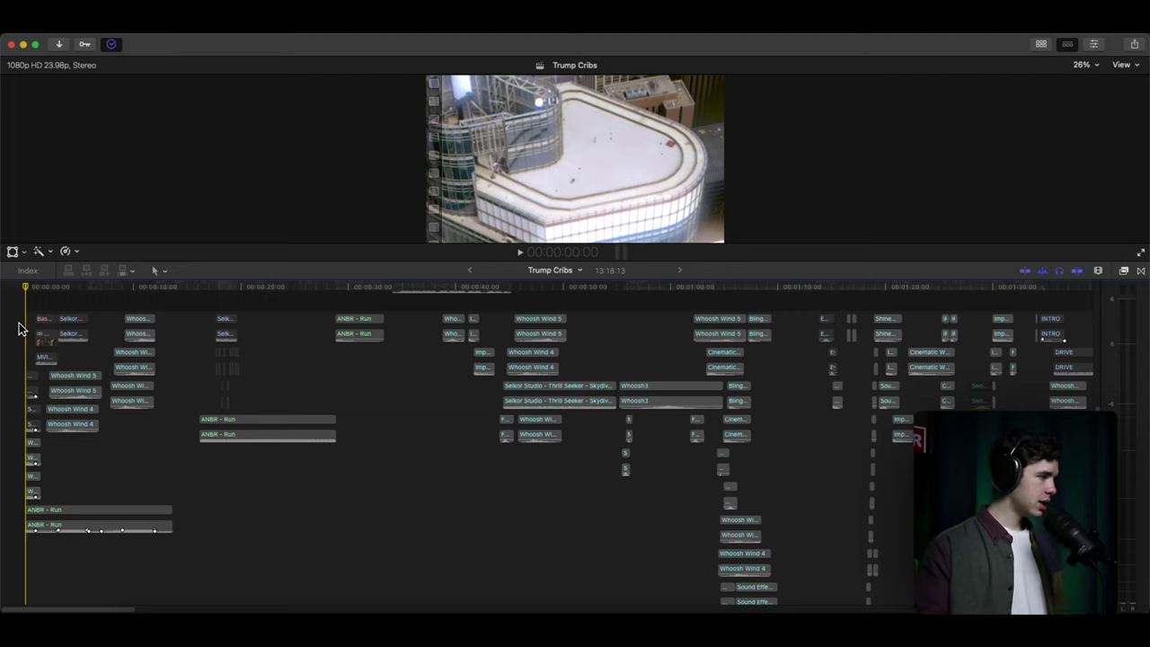
scroll(19, 329, "down", 2)
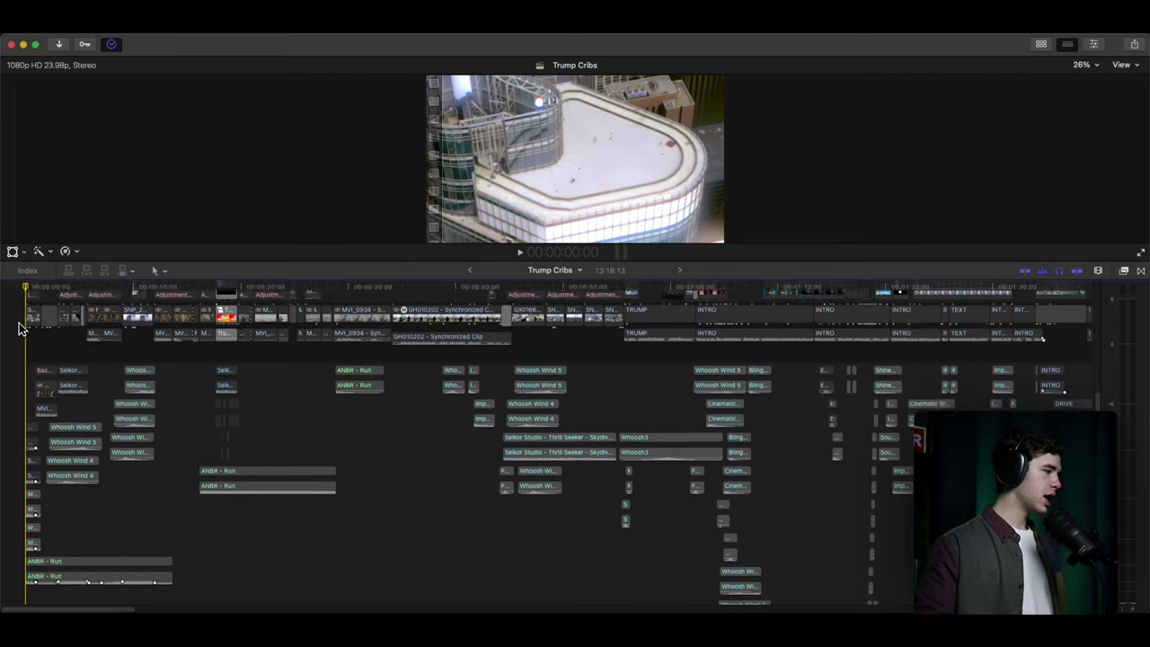
left_click_drag(217, 521, 133, 582)
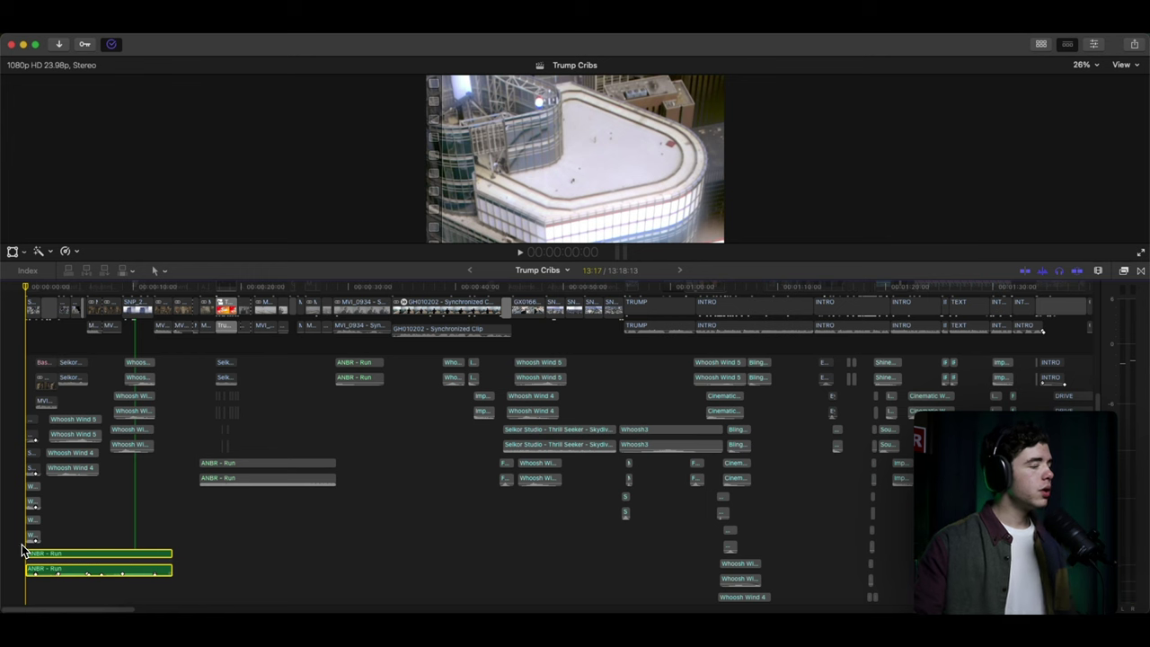
key("space")
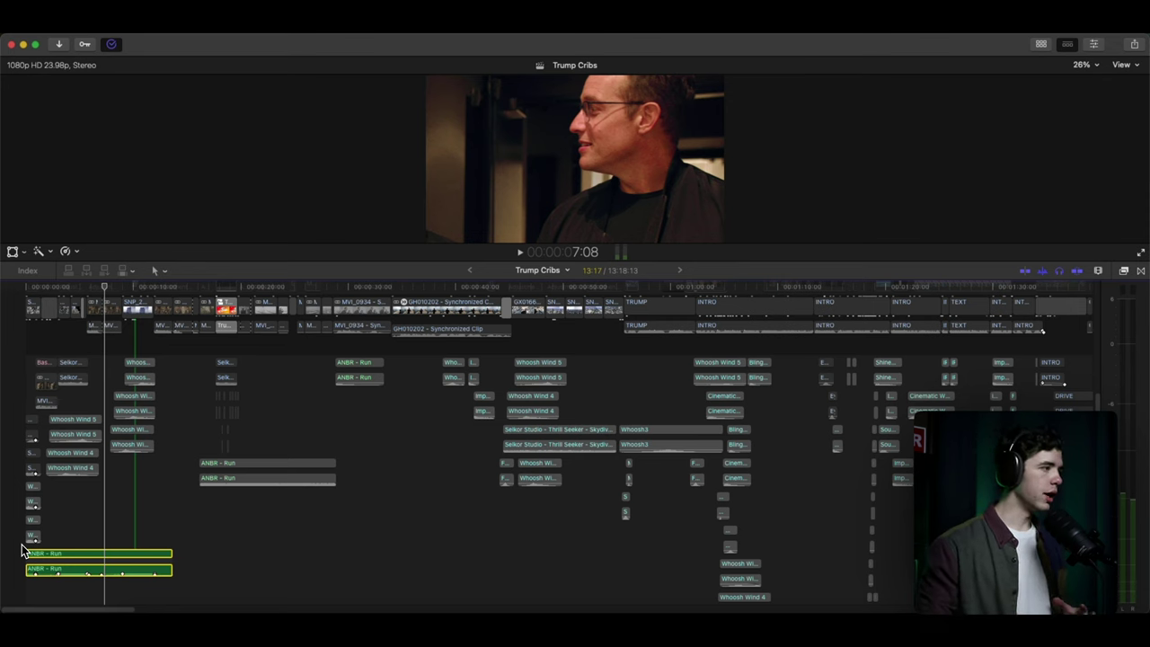
Replay the opening from the start, deselect the ANBR - Run clips, and play the hallway shot.
key("Home")
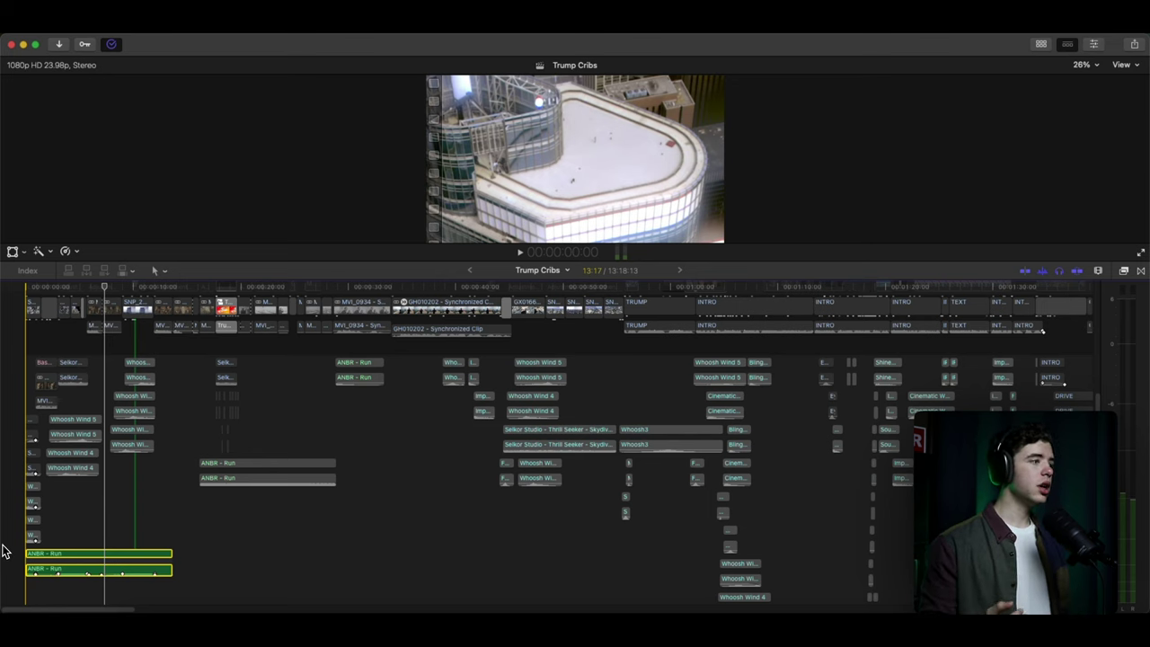
key("space")
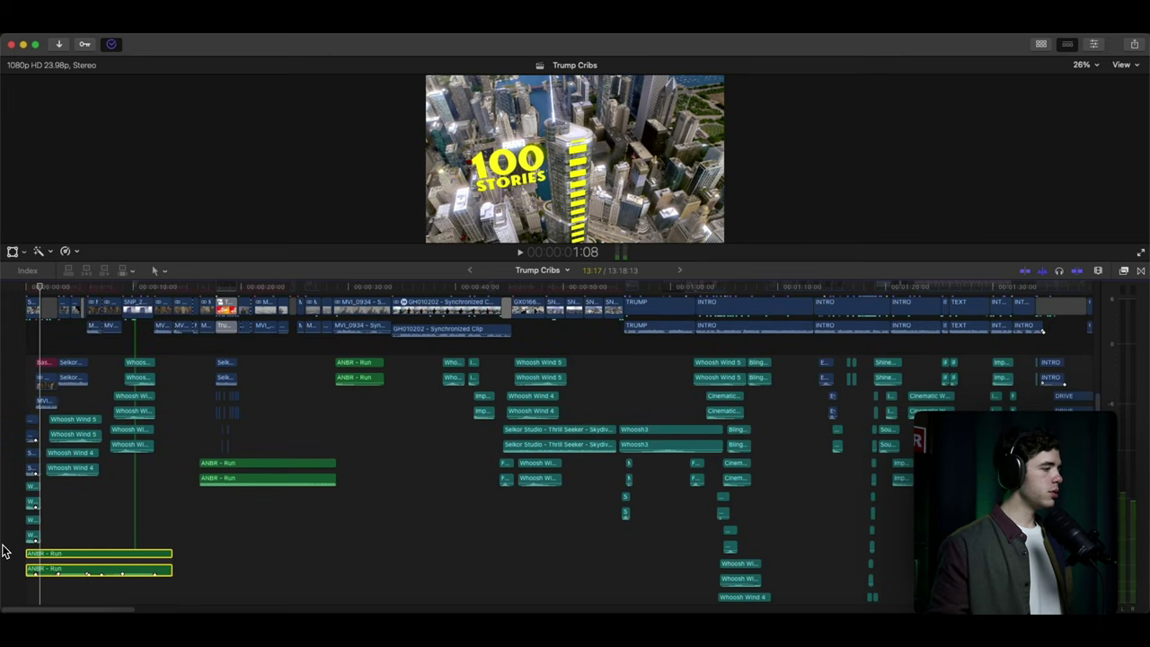
left_click(102, 501)
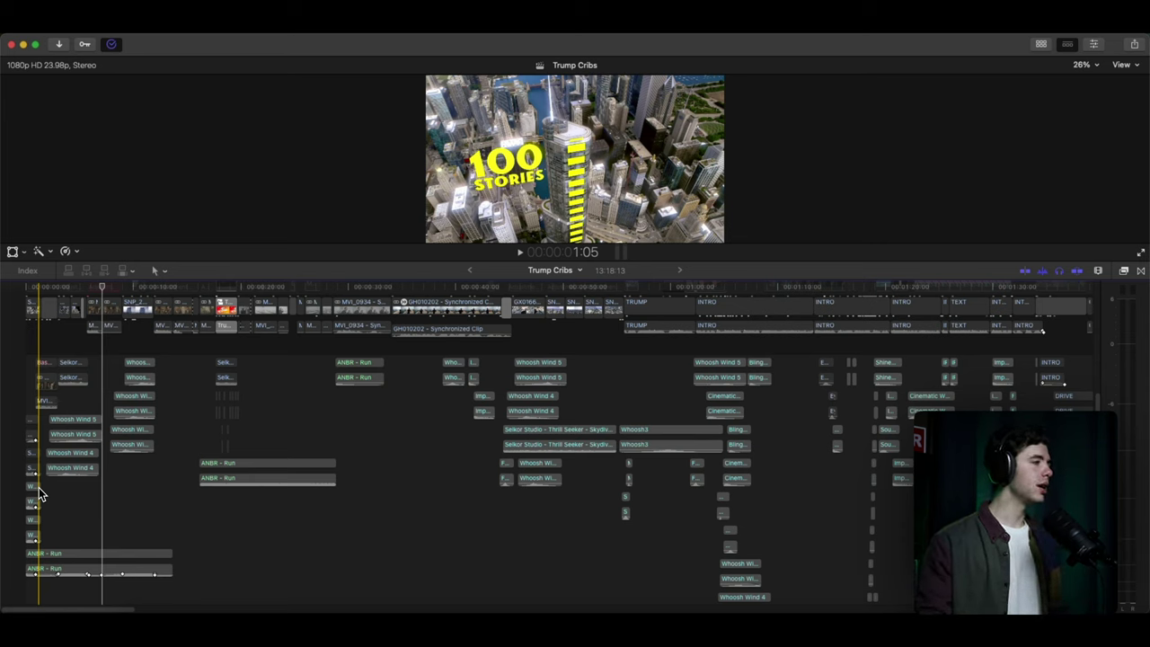
key("space")
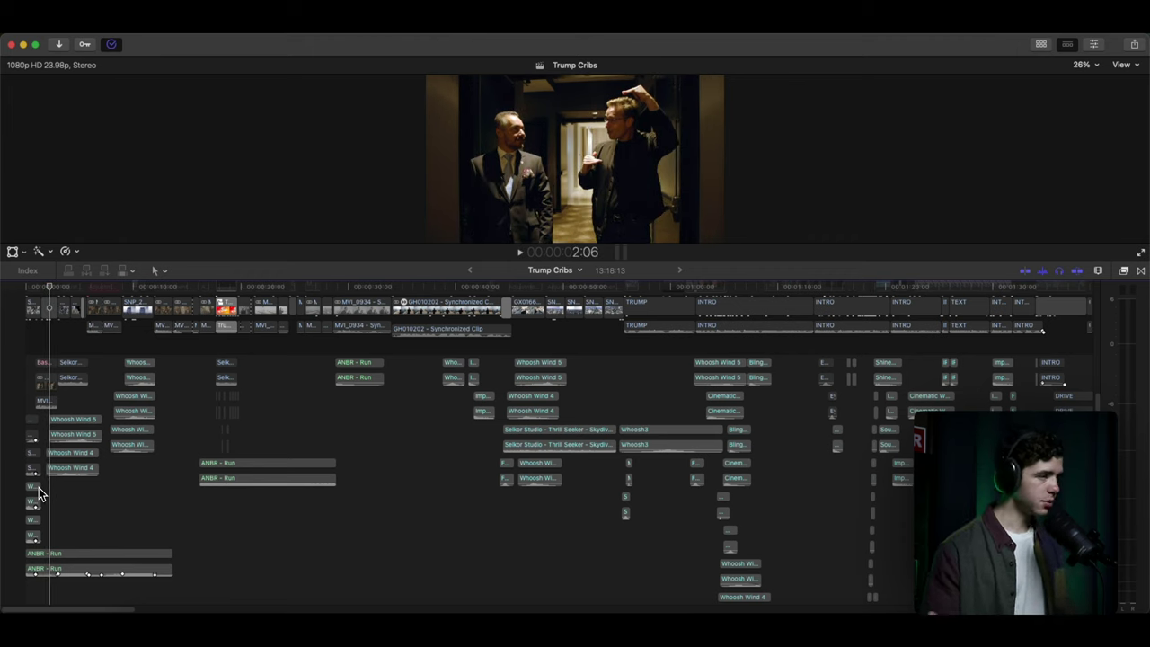
left_click(39, 492)
Zoom into the first 20 seconds, select the Dynamic effect layer, and play the 100 STORIES opening.
scroll(36, 492, "up", 5)
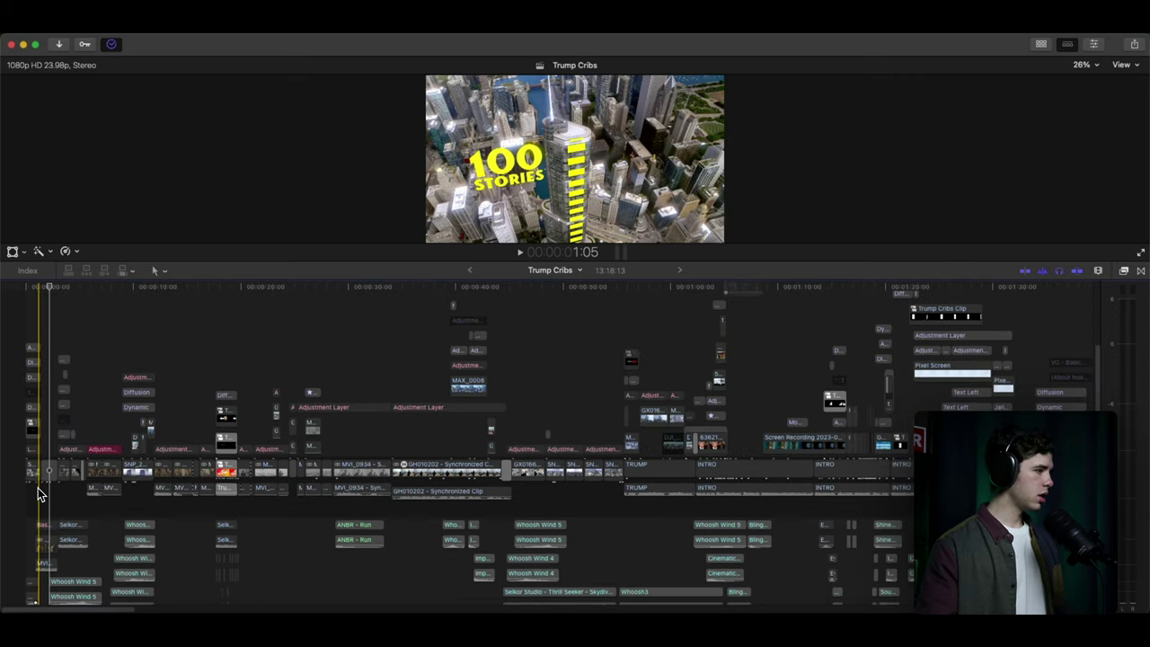
left_click(36, 492)
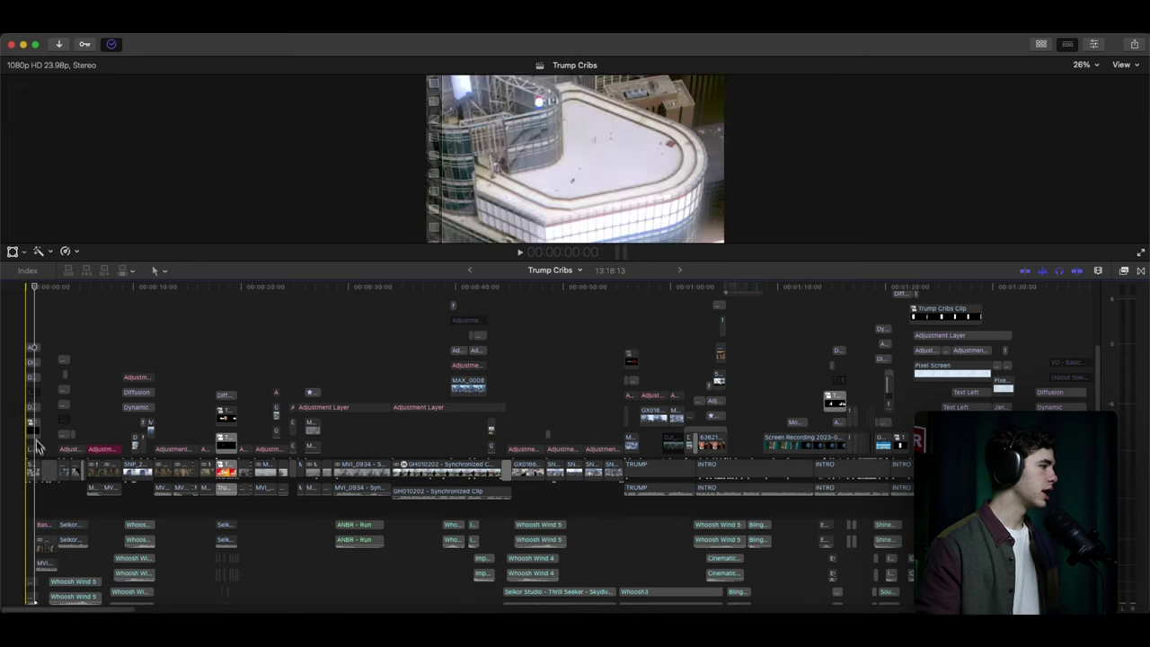
key("super+equal")
key("super+equal")
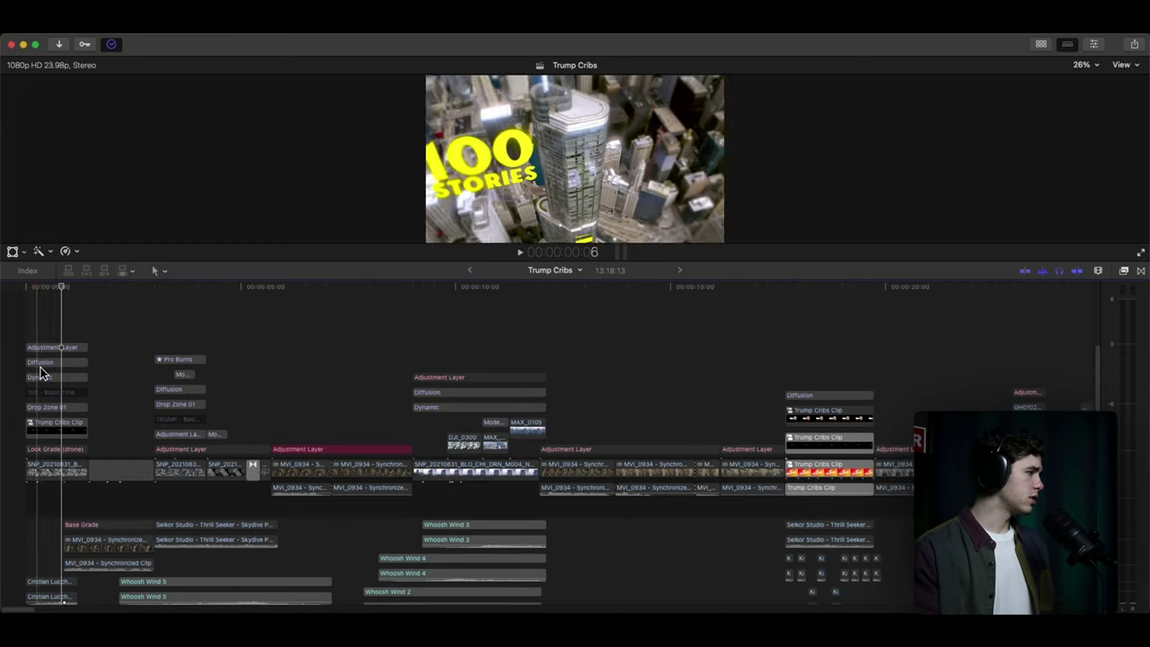
left_click(36, 378)
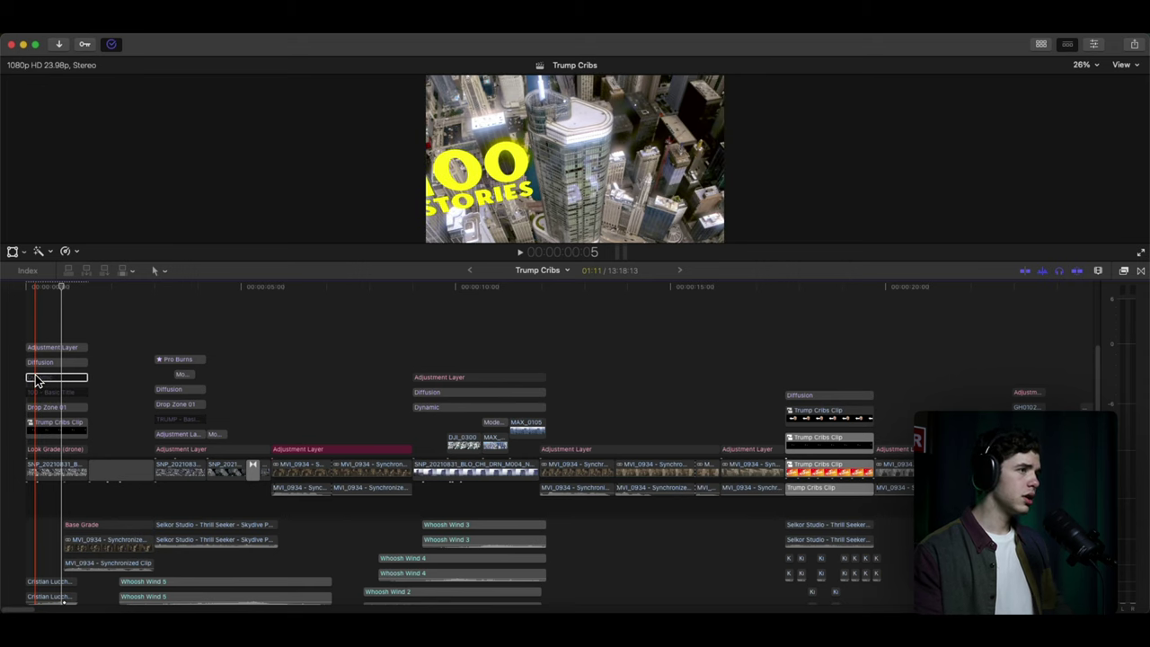
key("space")
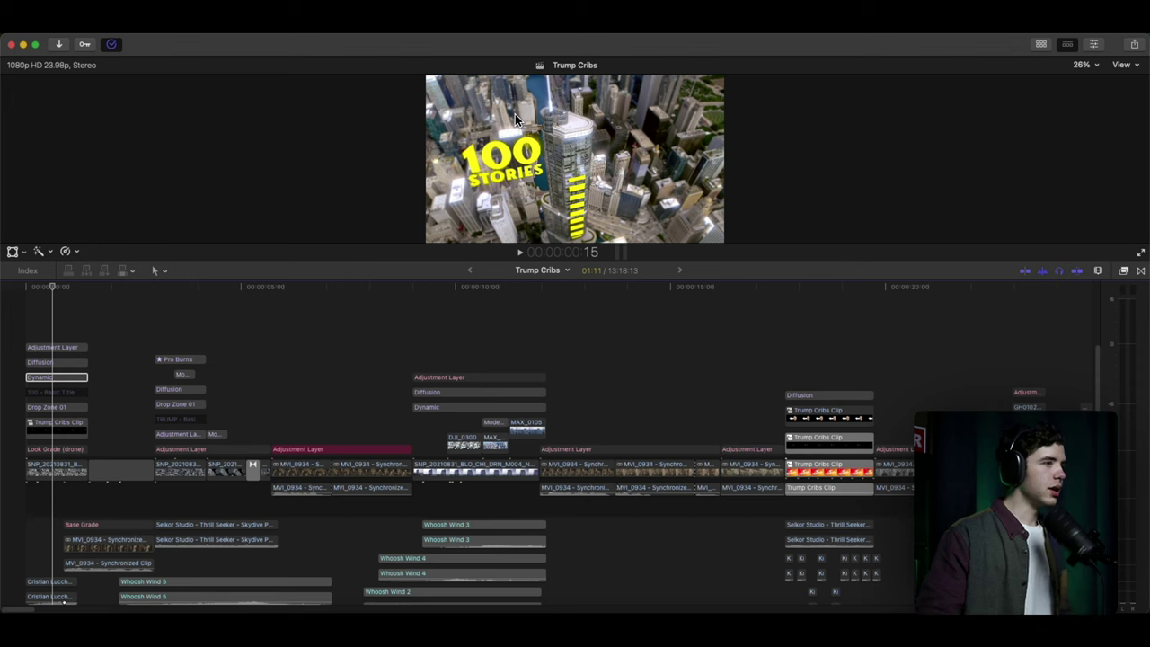
key("space")
key("space")
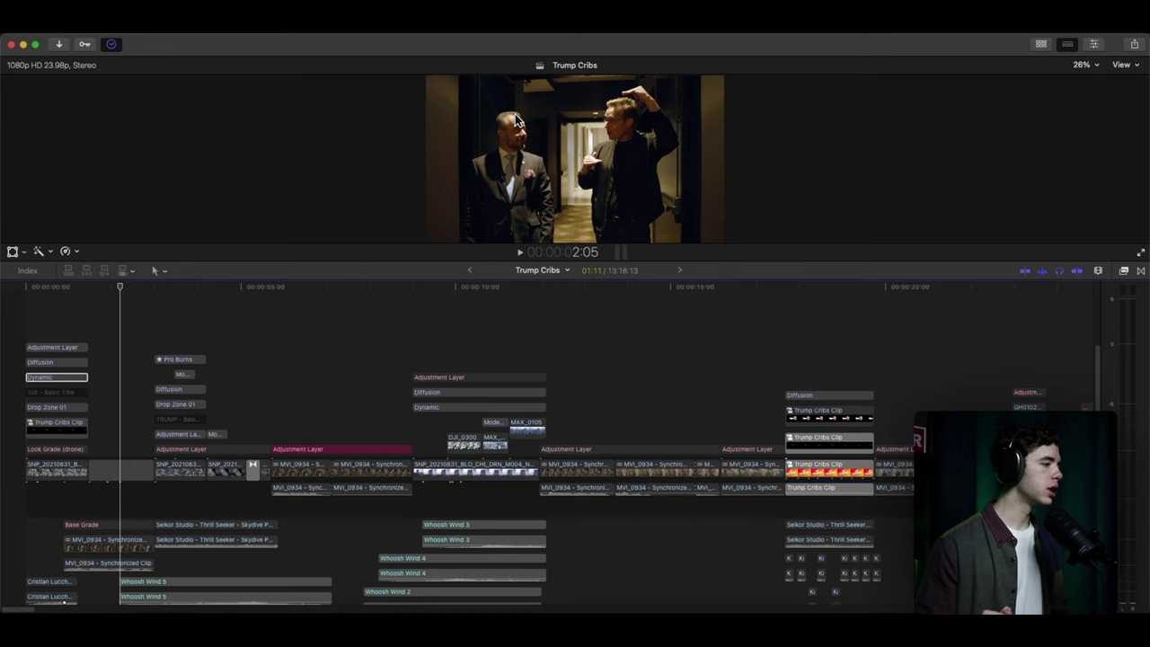
Play through the hotel scene, pausing at 6:15, then continue into the elevator scene and pause.
key("space")
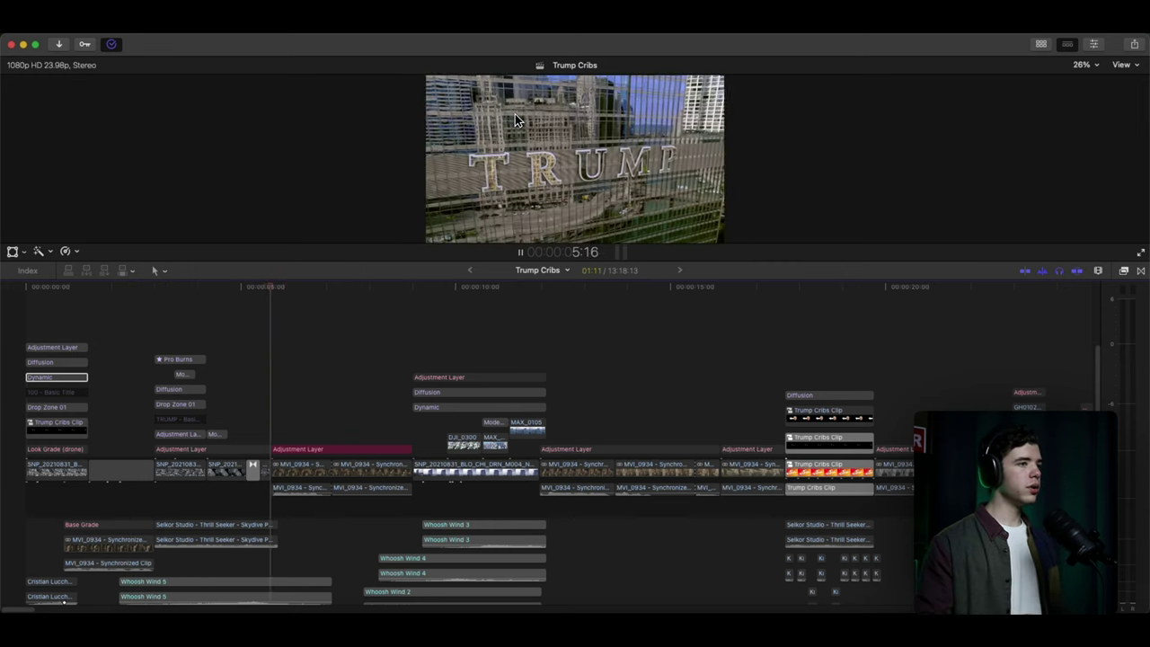
key("space")
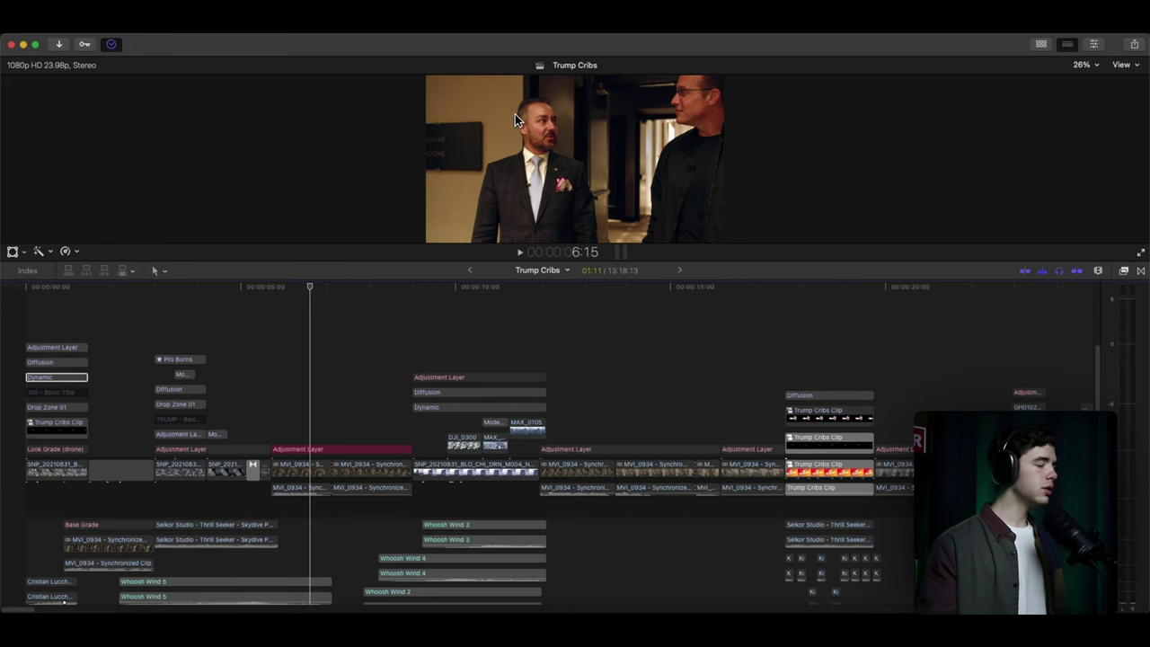
key("space")
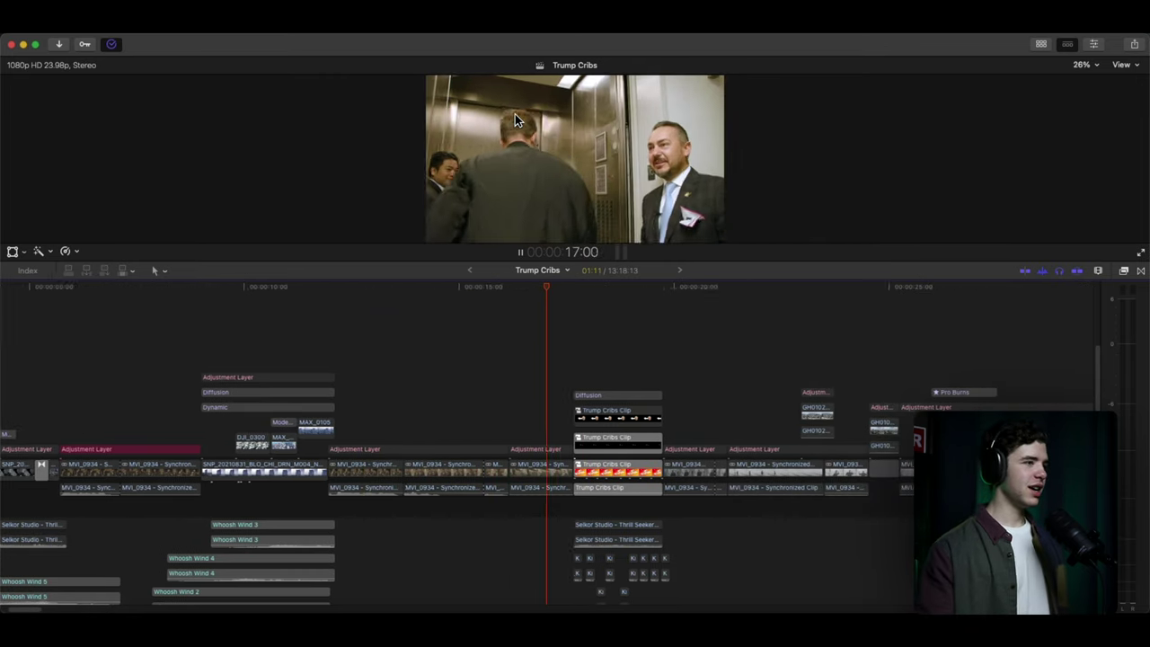
key("space")
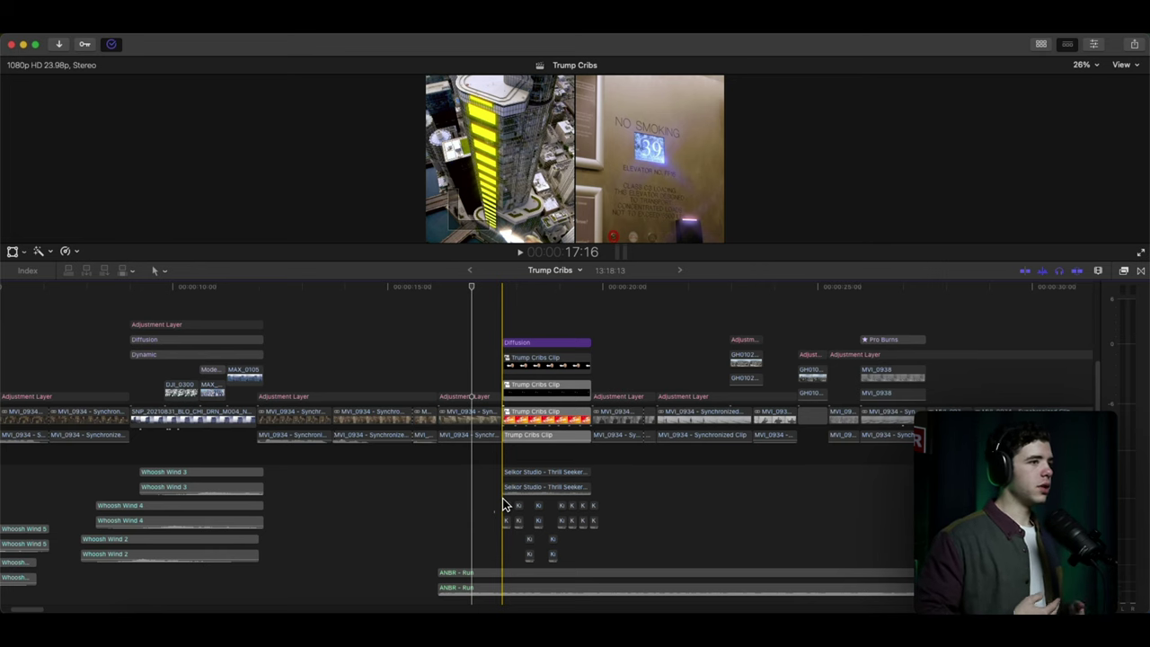
Select the small K sound clips under the elevator shot and preview them.
left_click_drag(485, 503, 595, 555)
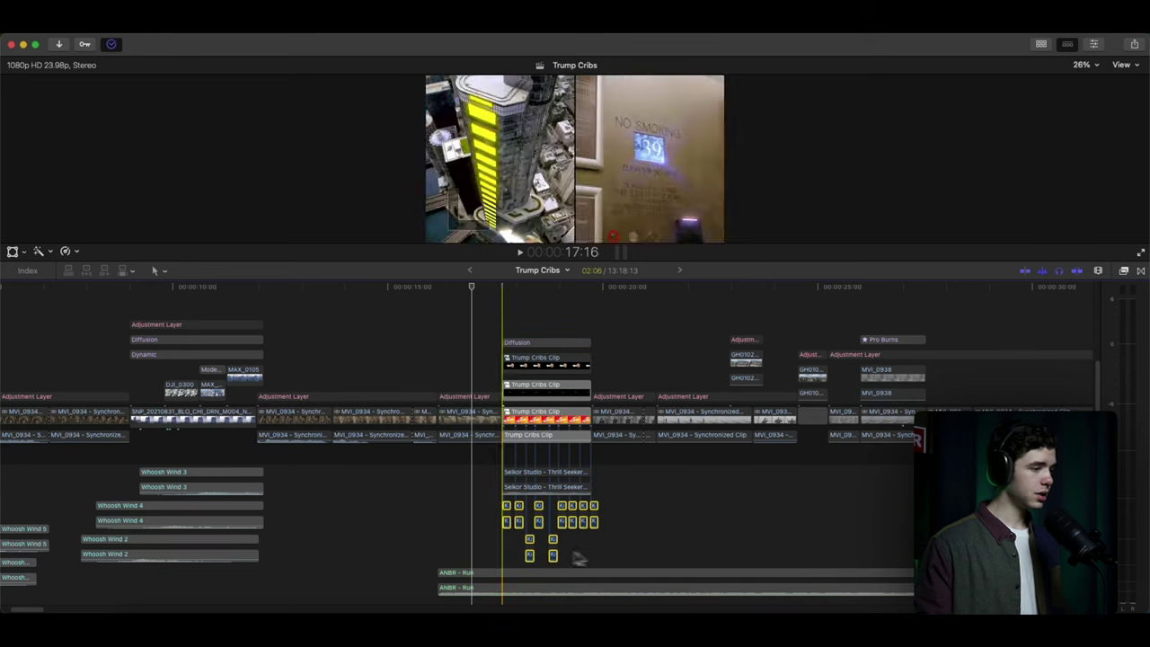
key("space")
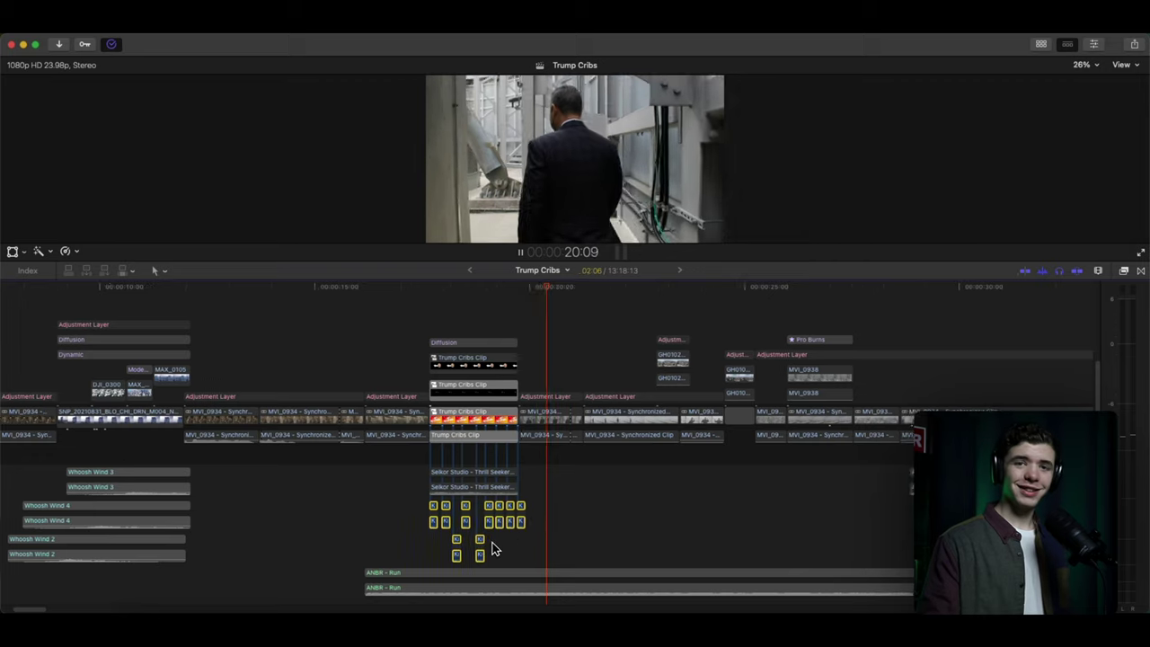
key("space")
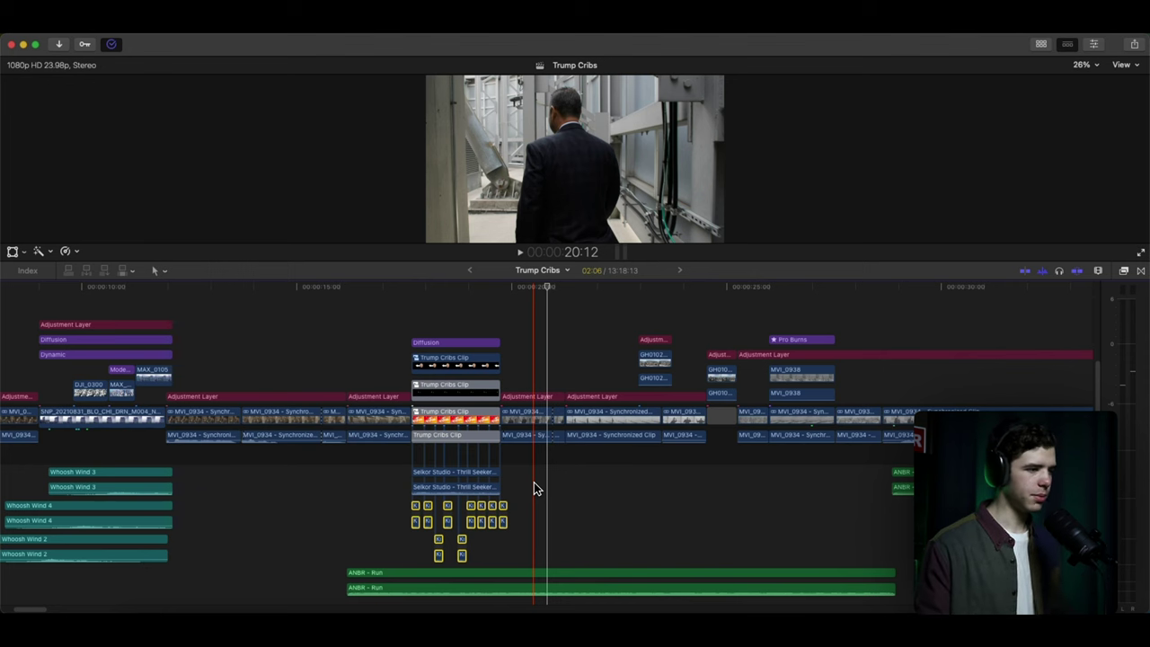
key("space")
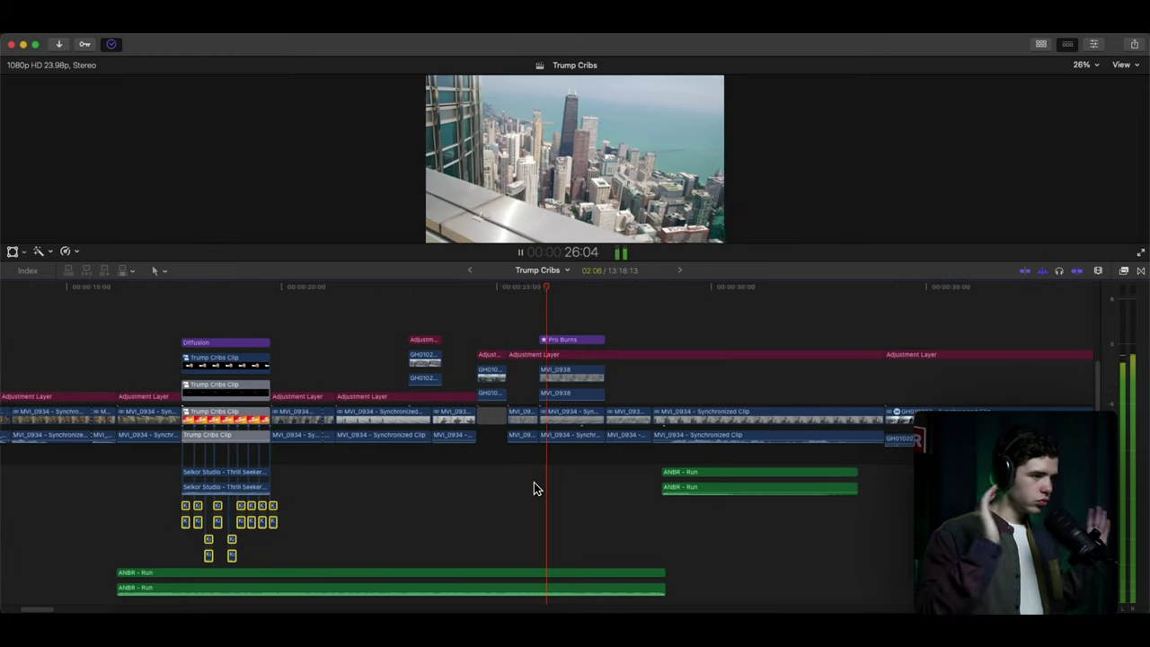
key("space")
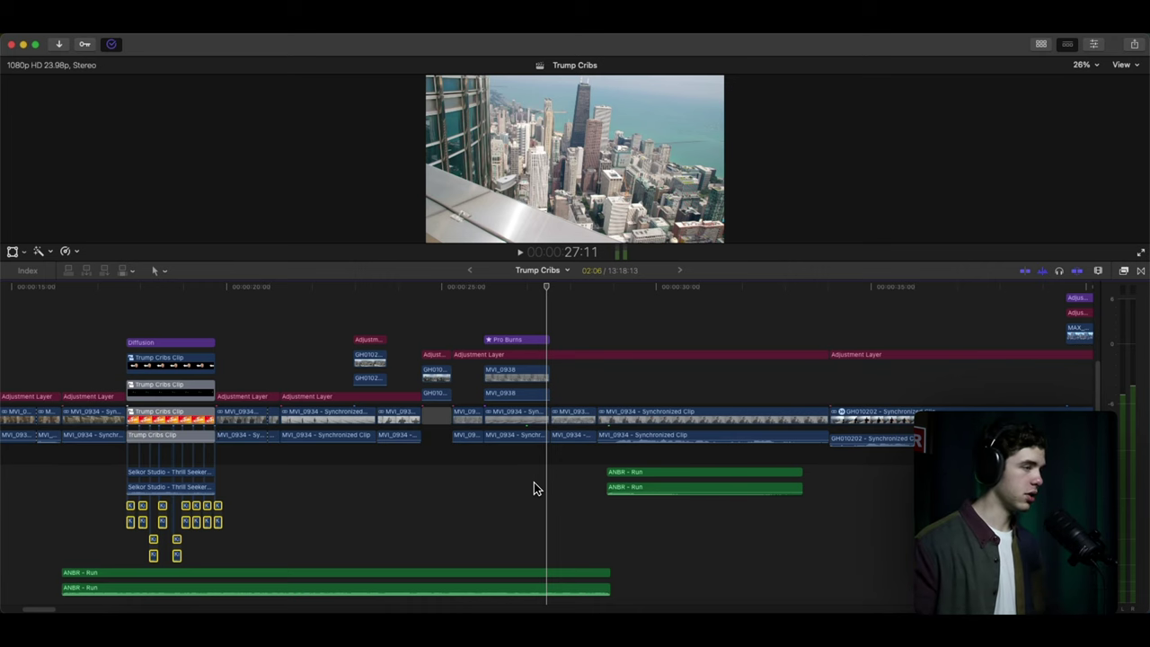
Reset the playhead, clear the selection, and play the rooftop interview shot.
left_click(540, 469)
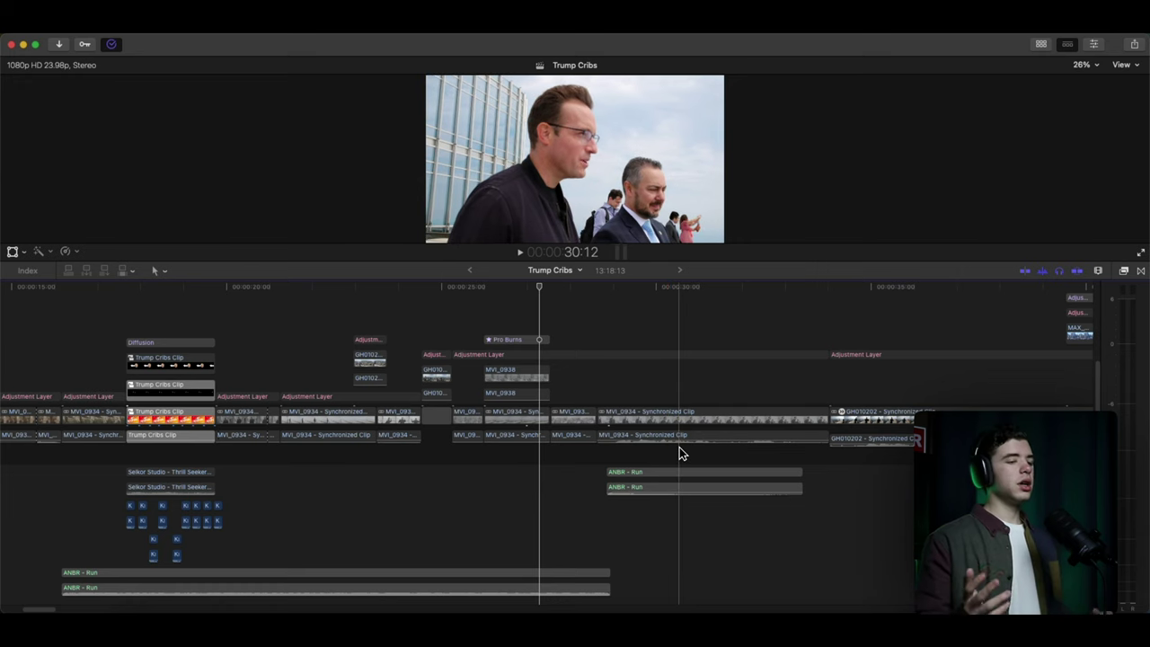
scroll(683, 444, "right", 3)
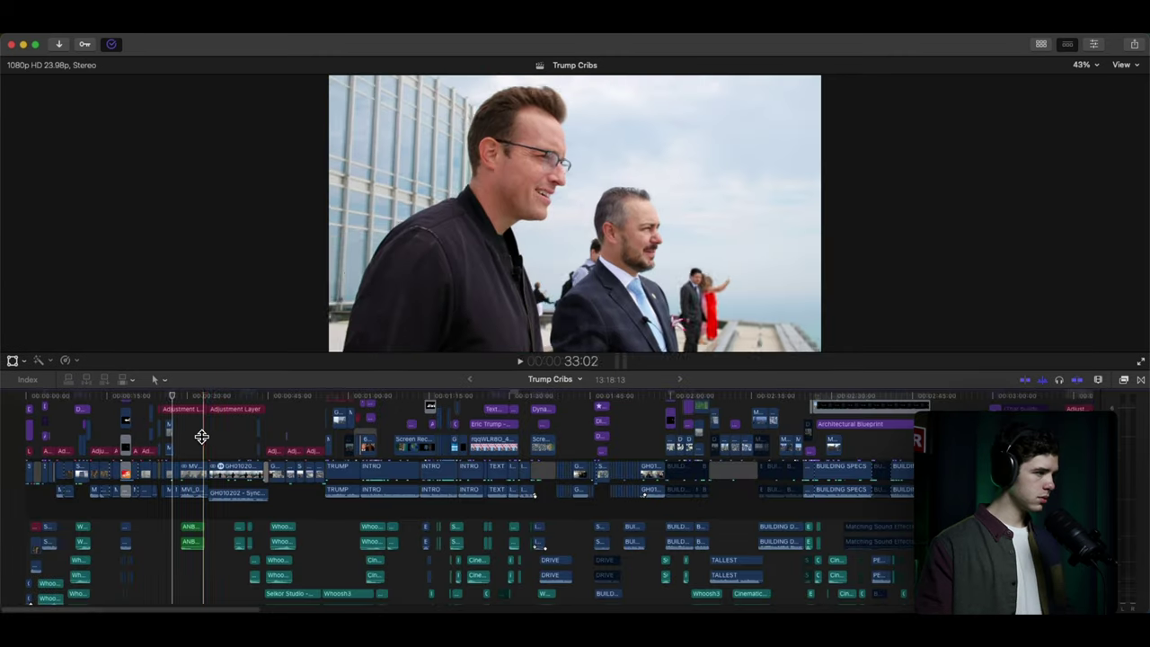
key("space")
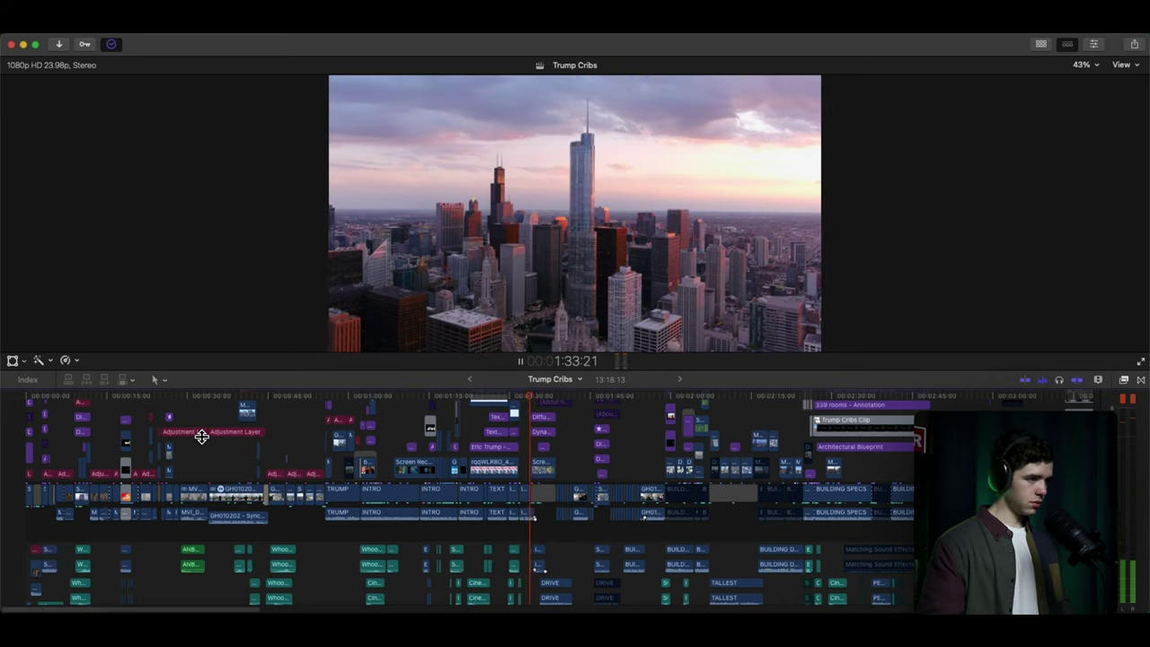
Play from the rooftop interview through the city footage, stopping at 00:01:02:14.
key("space")
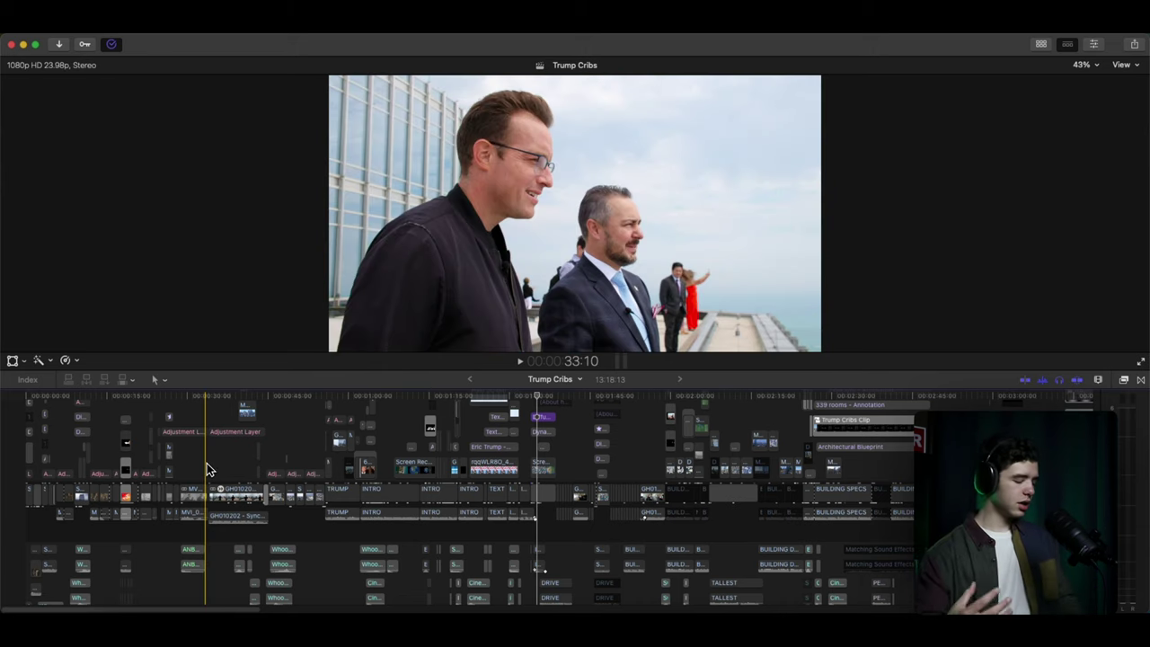
key("space")
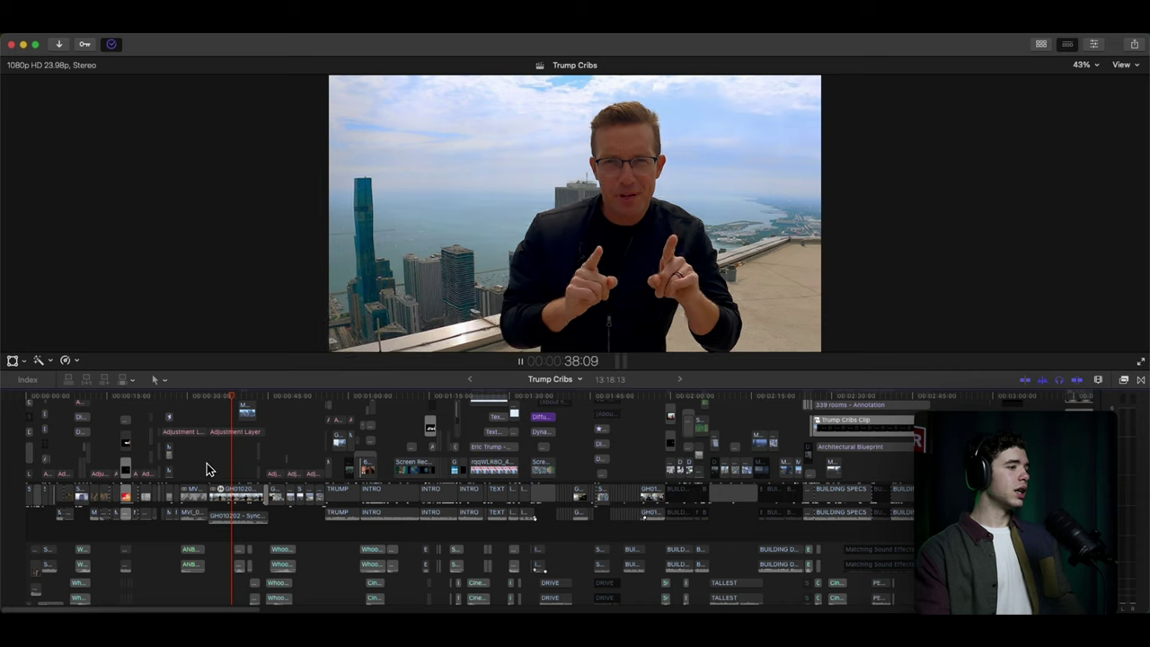
key("space")
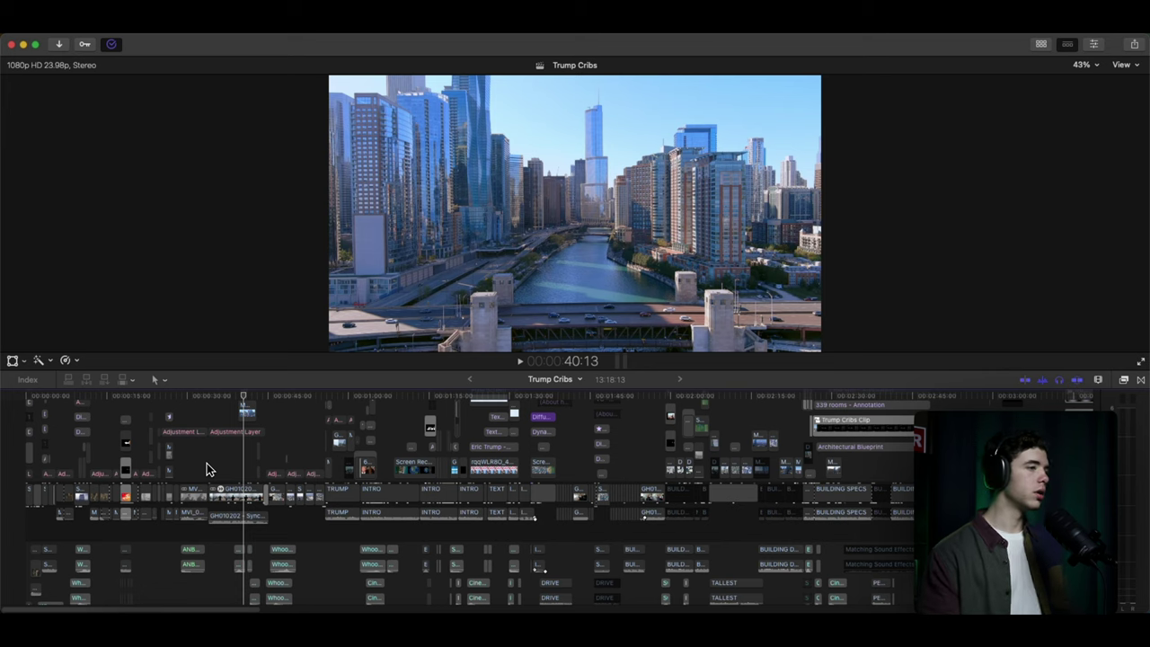
key("space")
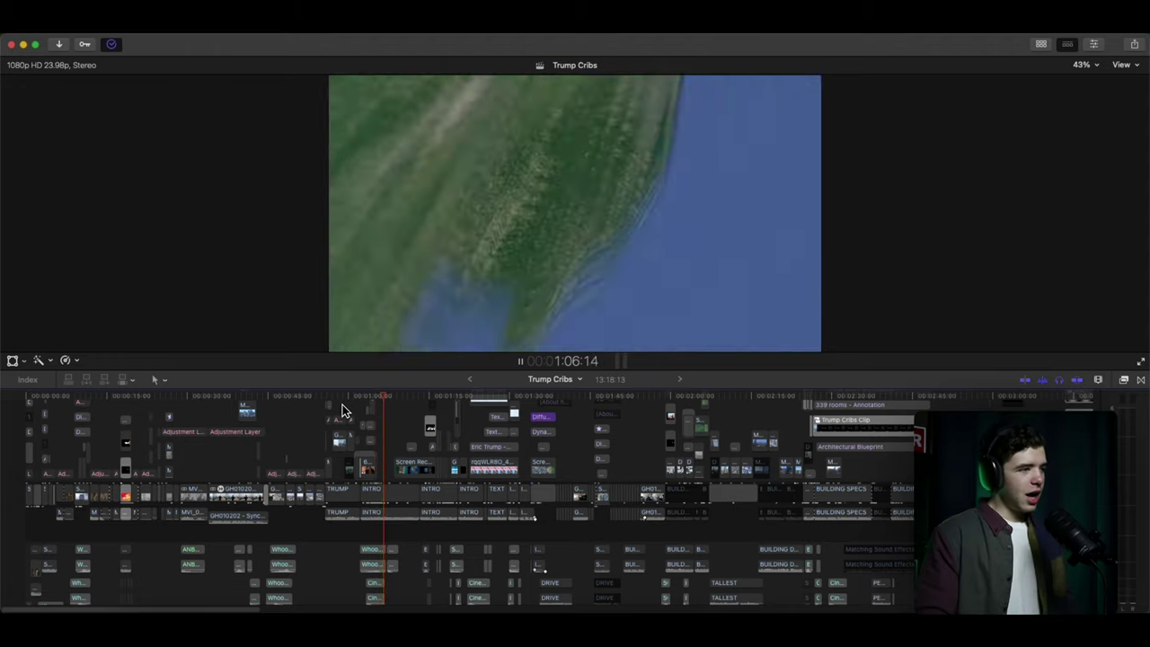
key("space")
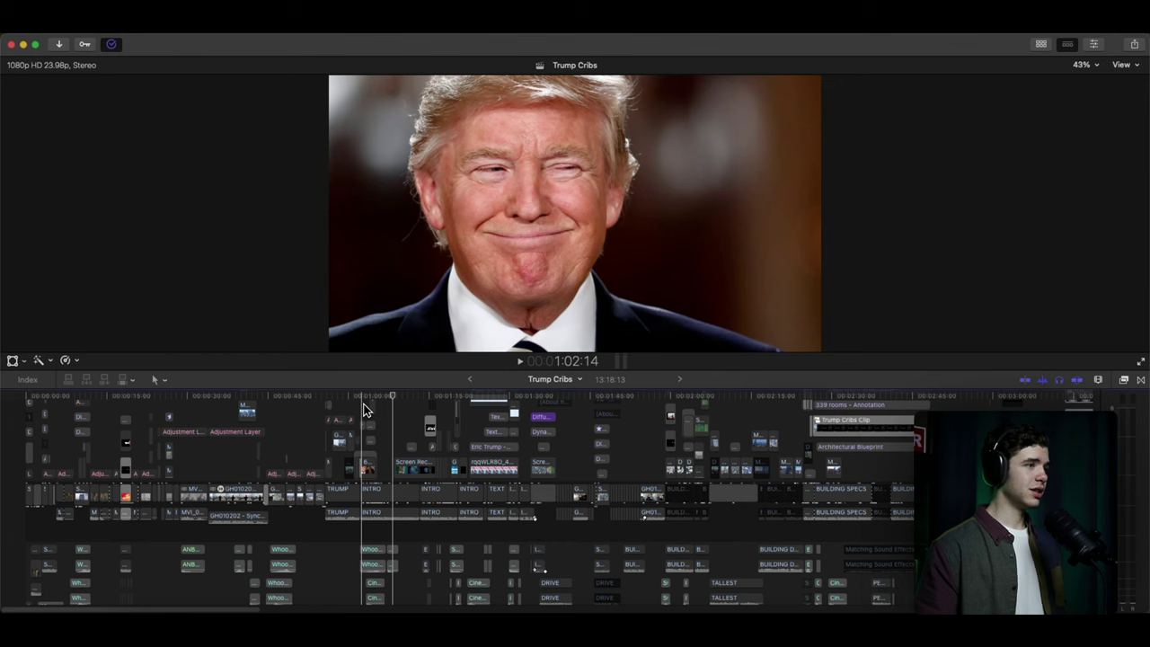
Replay the glowing tower and map shots through the TRUMP CRIBS title, then zoom in around it.
key("space")
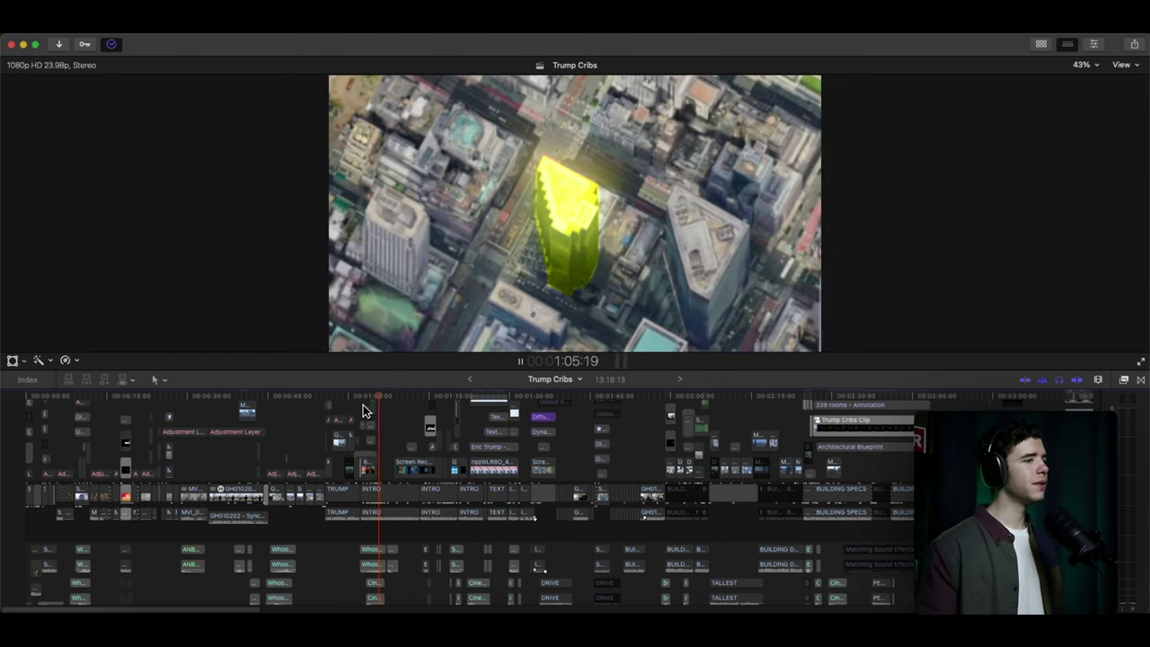
key("space")
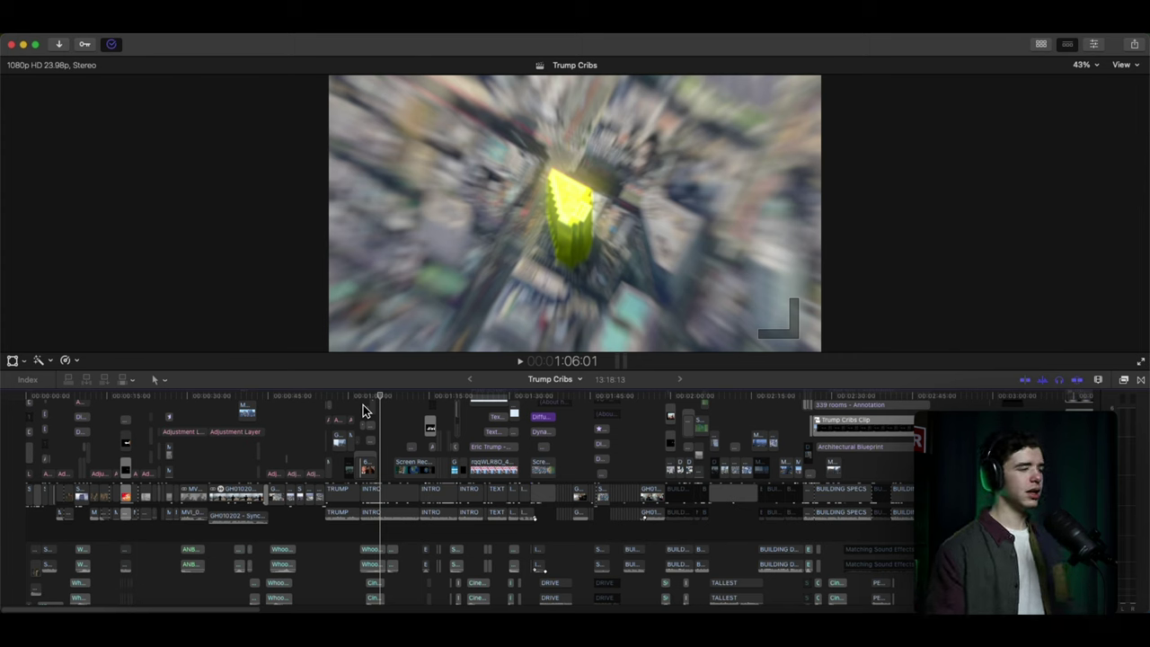
left_click_drag(381, 397, 377, 401)
key("space")
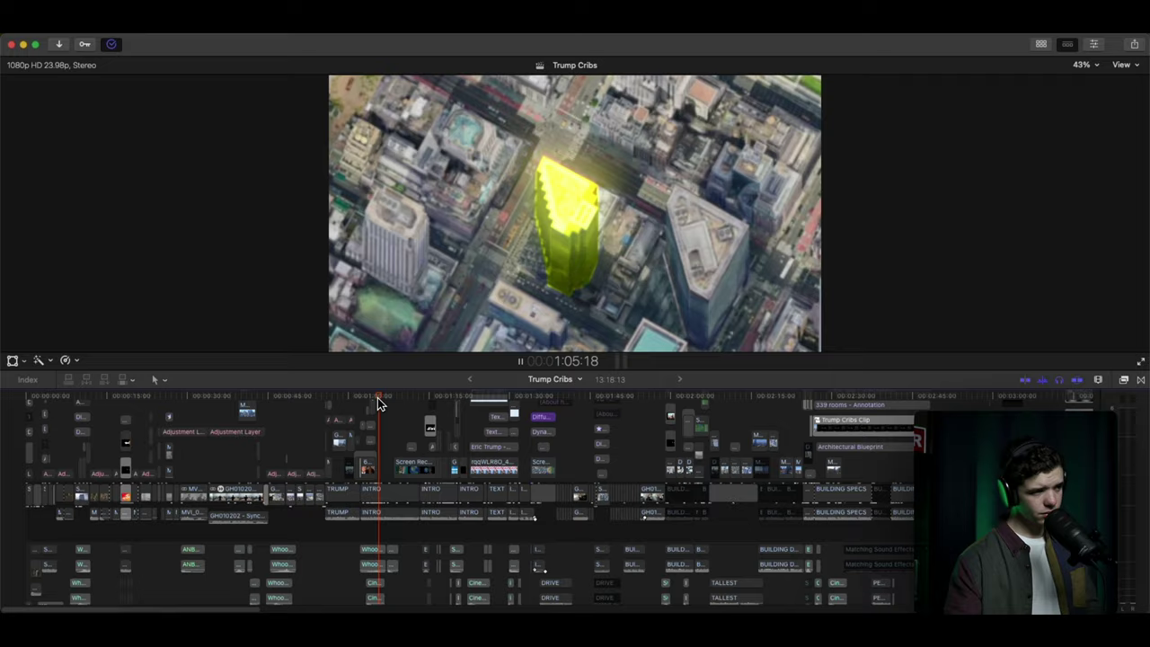
key("space")
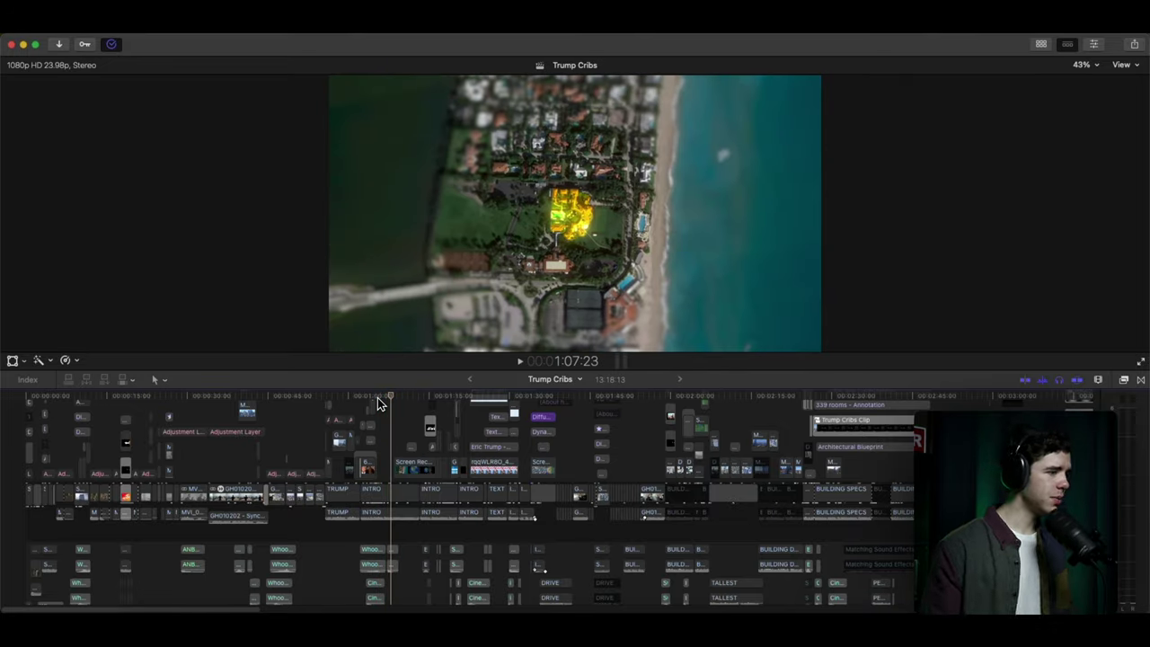
key("space")
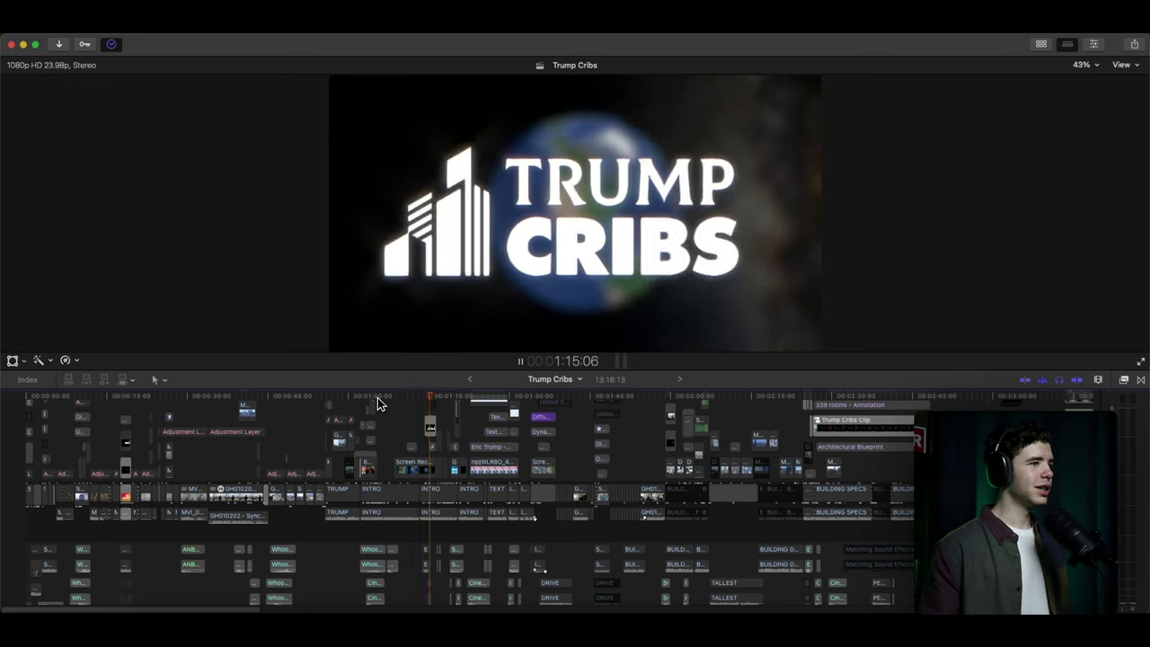
key("space")
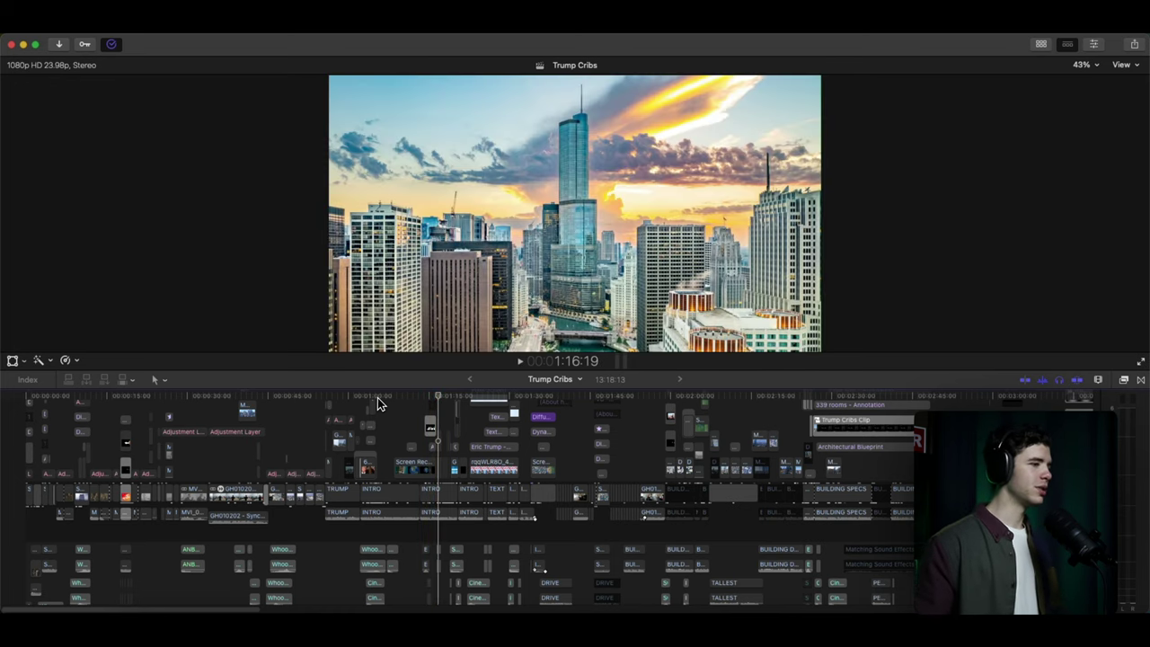
key("super+equal")
key("super+equal")
key("super+equal")
key("super+equal")
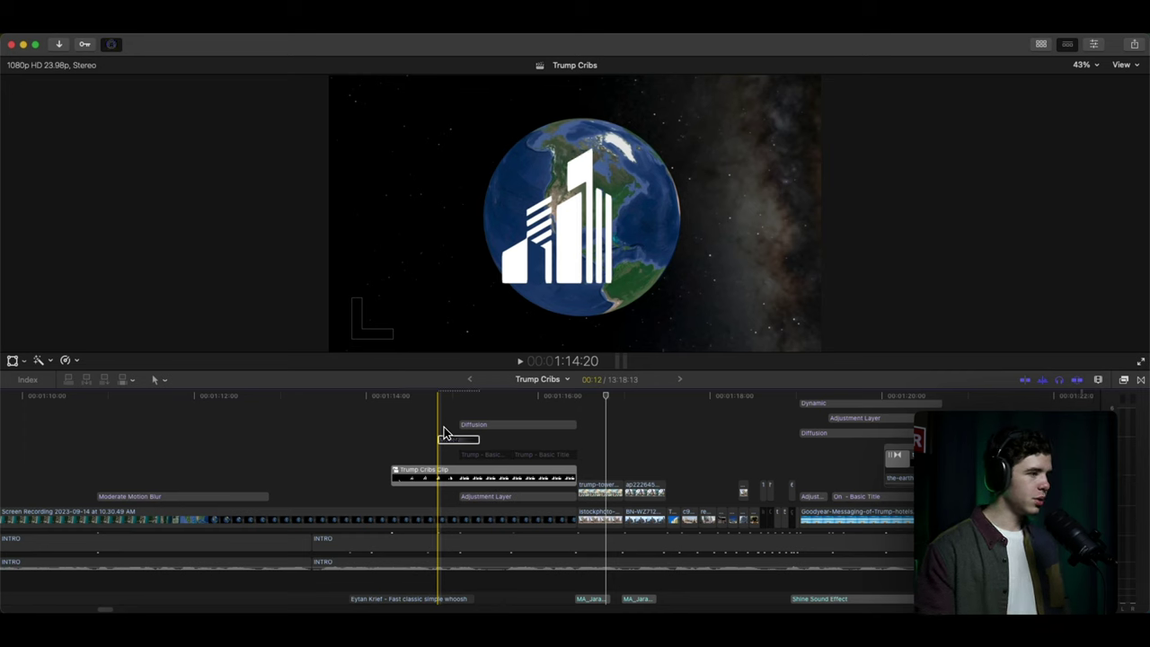
Replay the TRUMP CRIBS title reveal over the globe several times, then put the playhead back on the globe frame.
key("space")
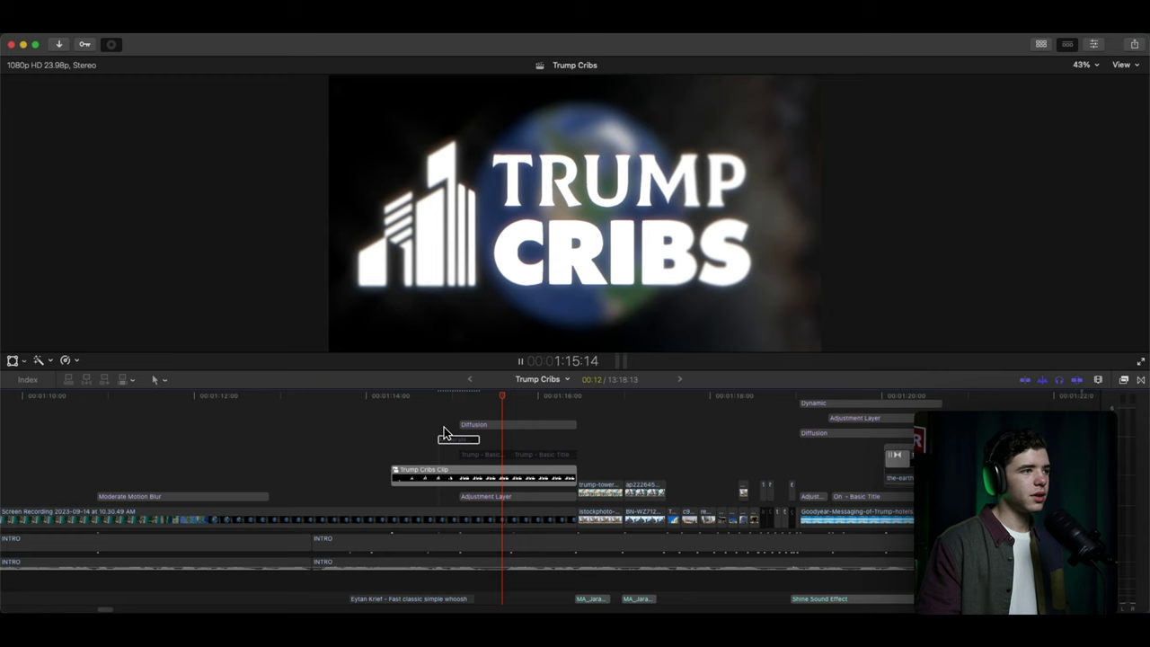
key("space")
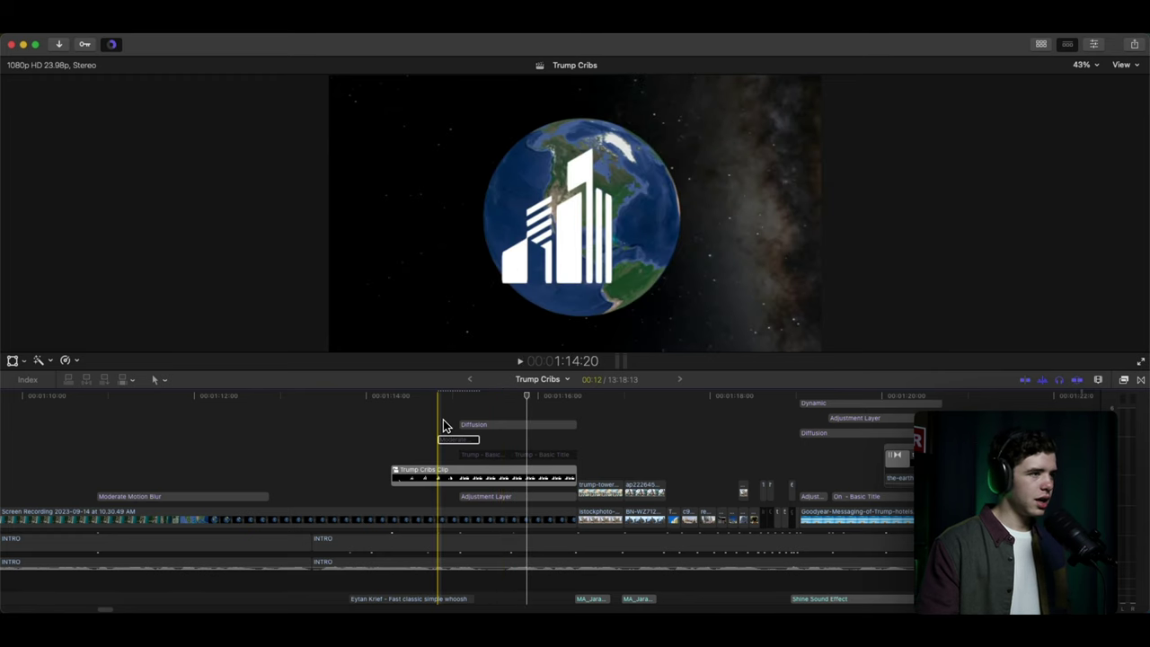
key("space")
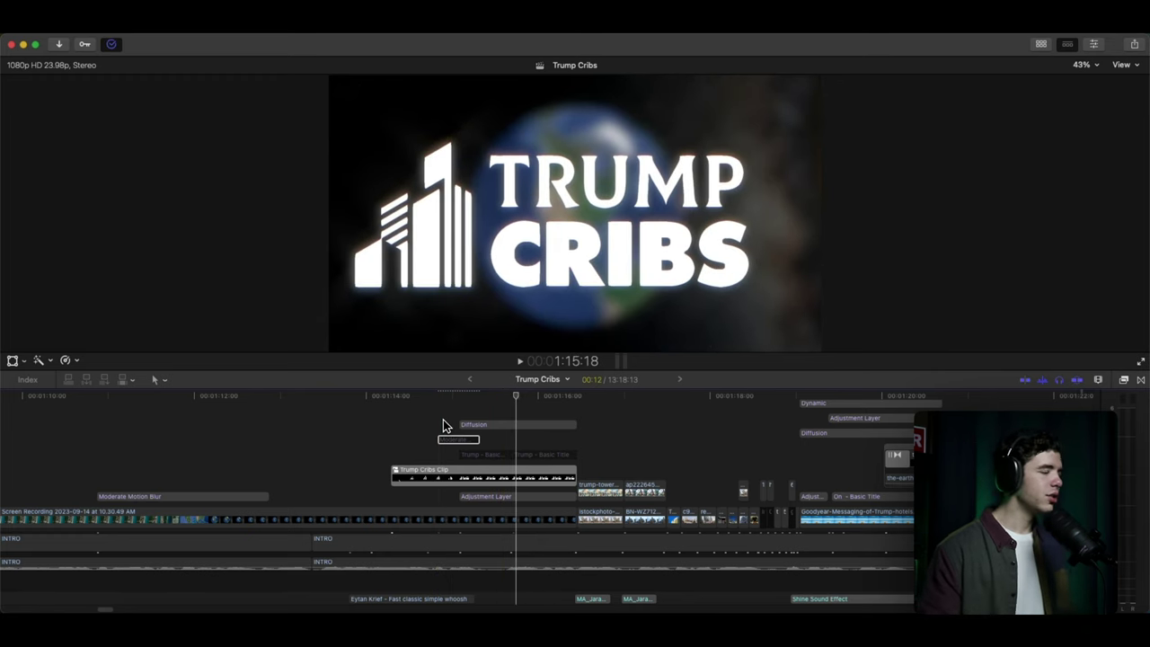
key("space")
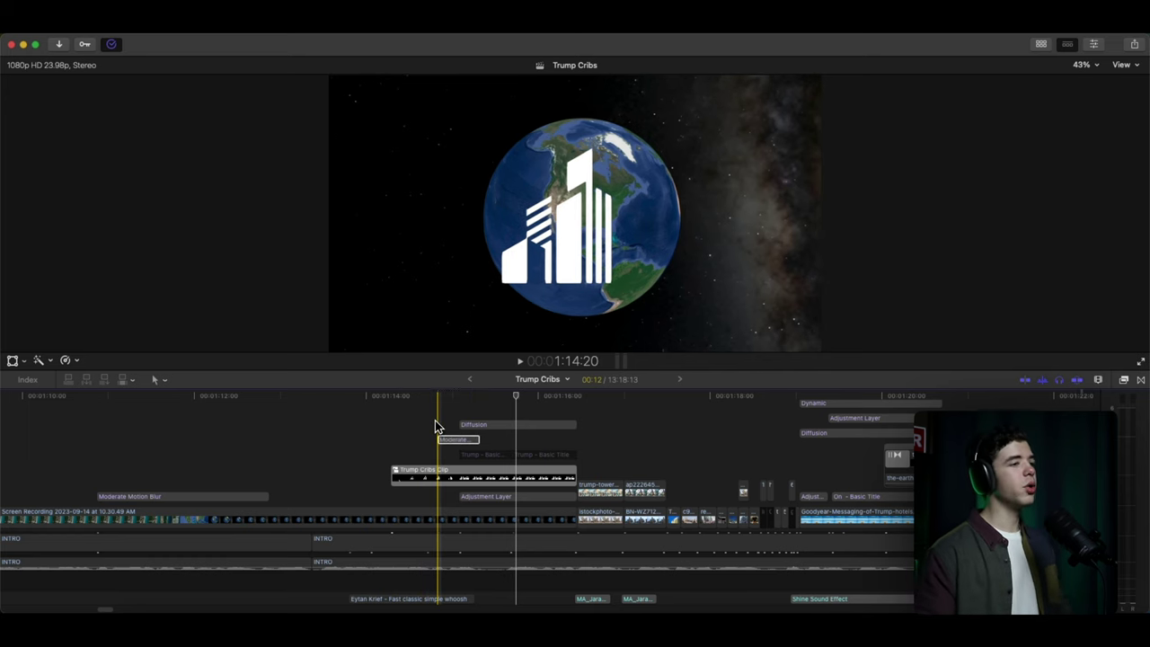
key("space")
key("space")
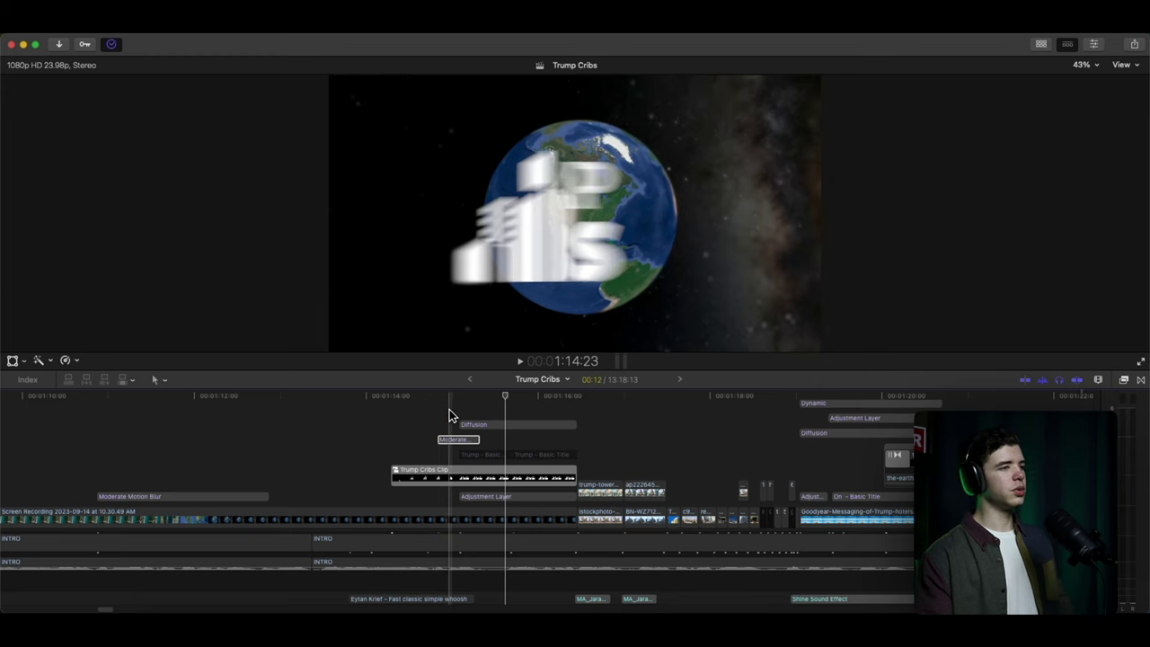
key("space")
left_click(443, 413)
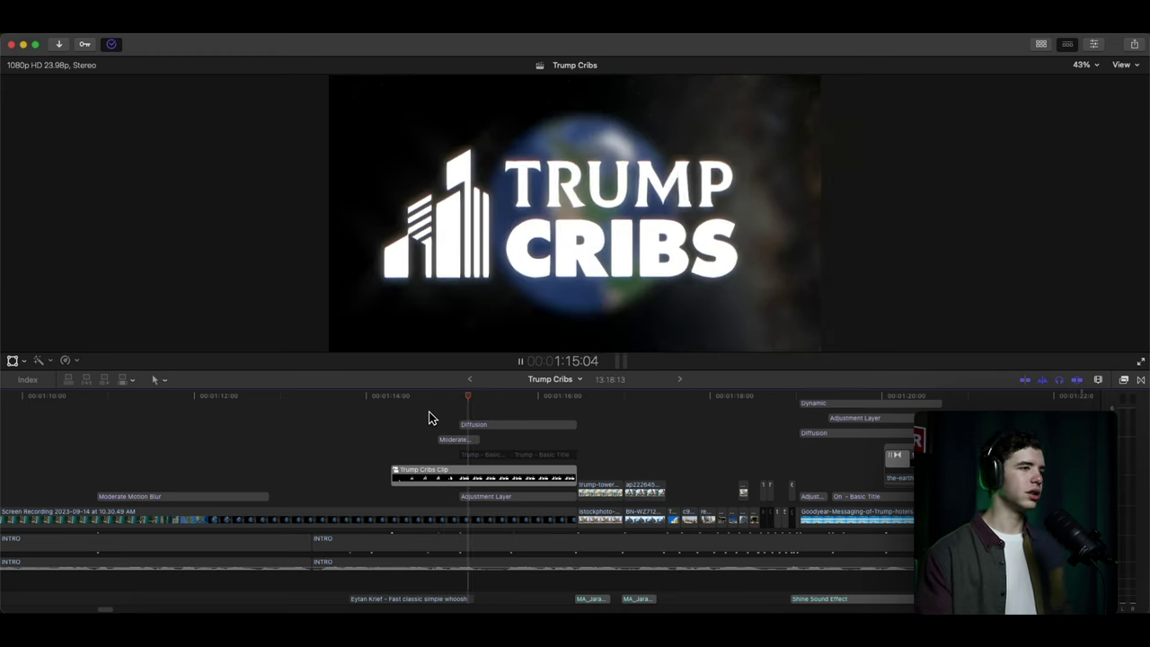
key("space")
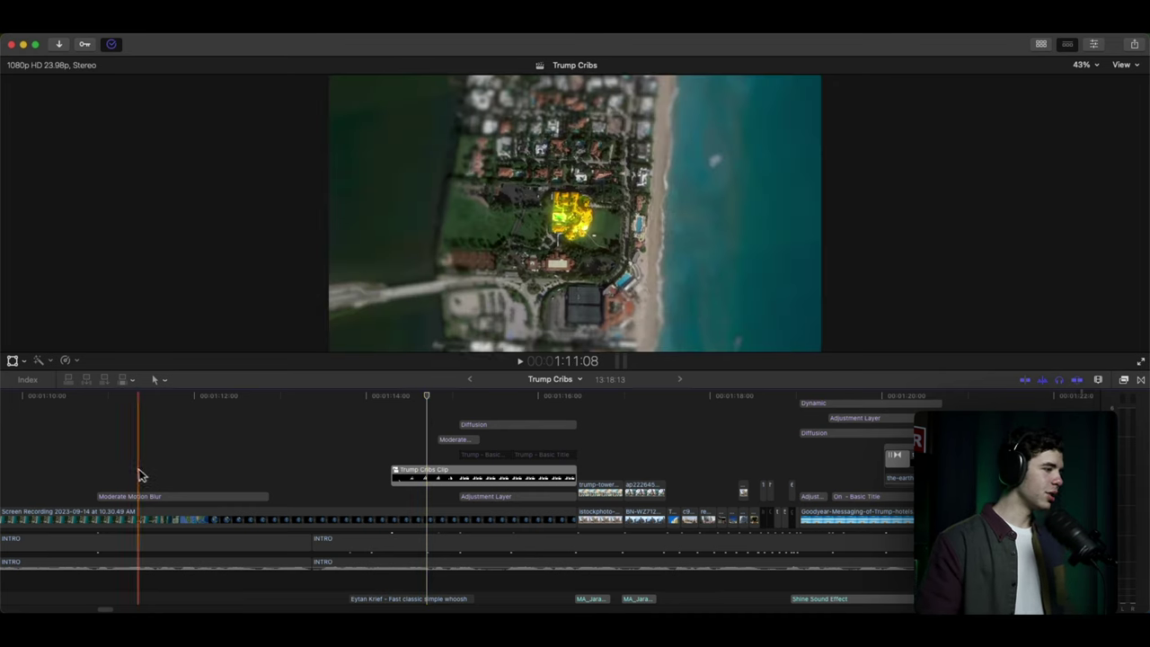
Disable the Moderate Motion Blur clip and play the globe-to-aerial move without it.
left_click(174, 475)
left_click(170, 499)
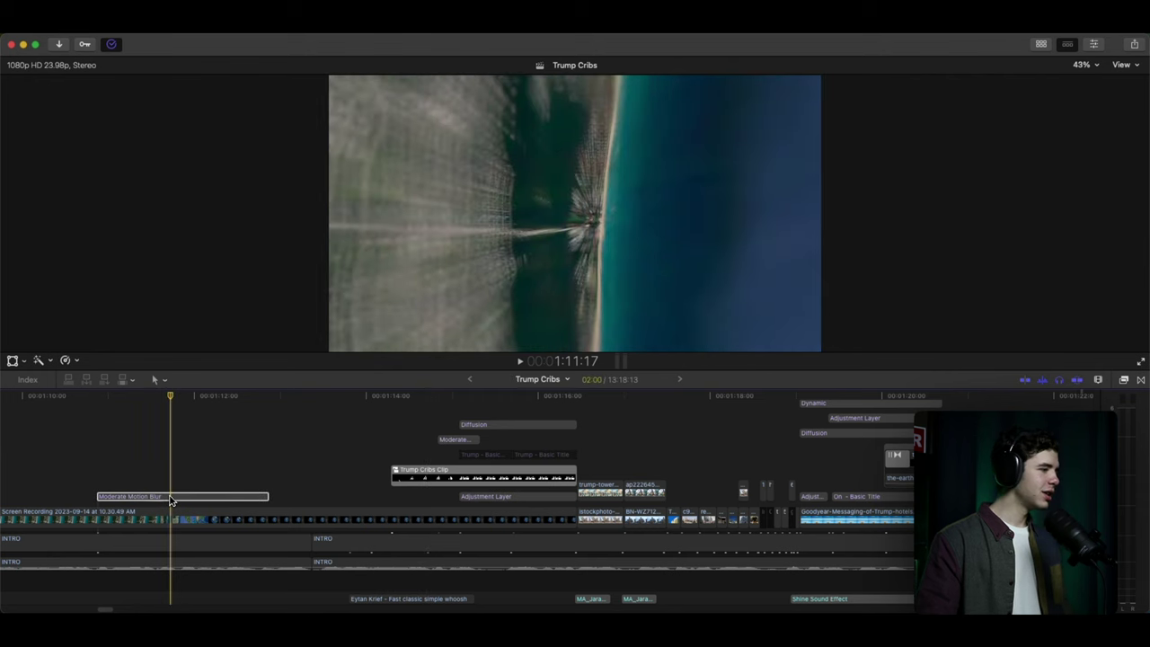
key("v")
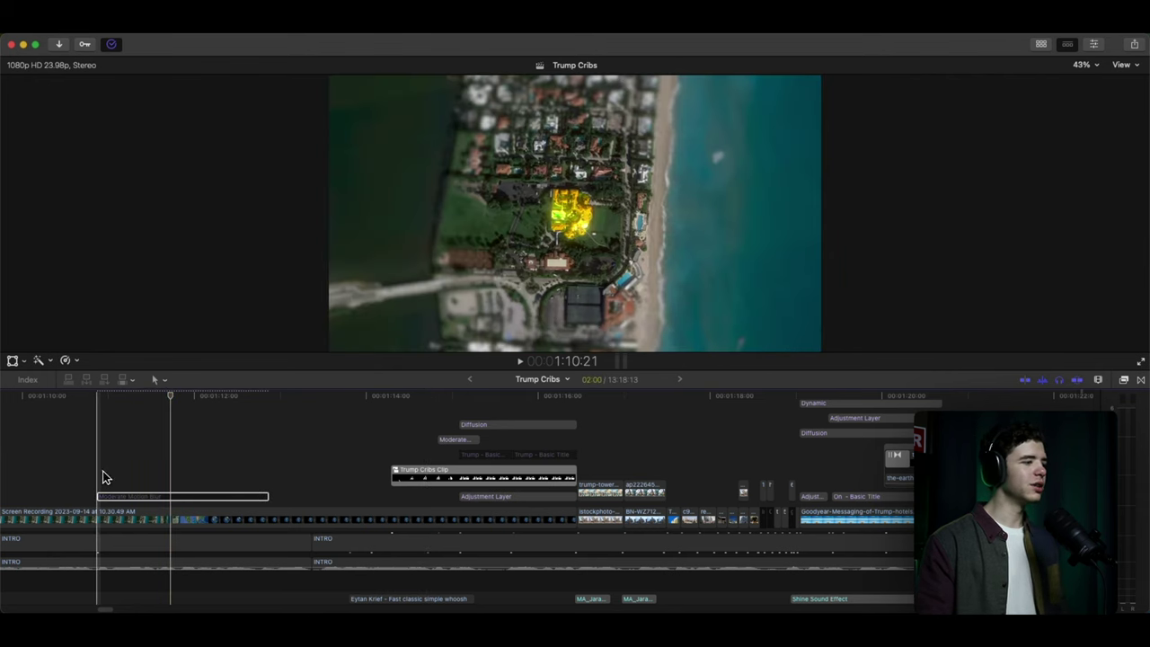
key("space")
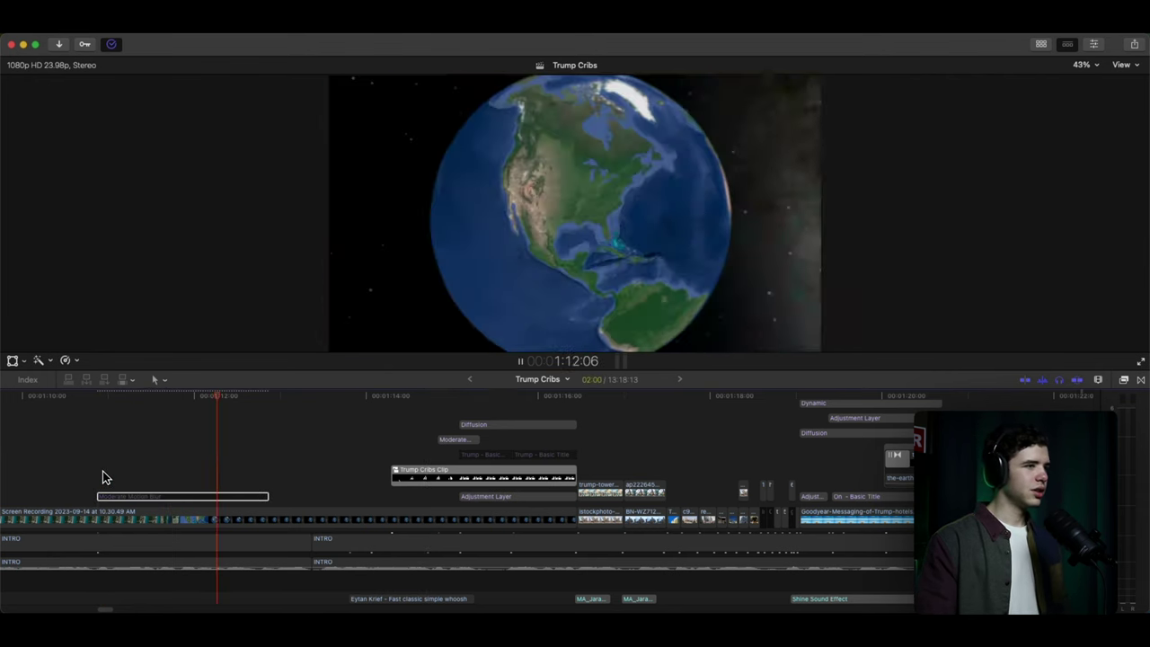
key("space")
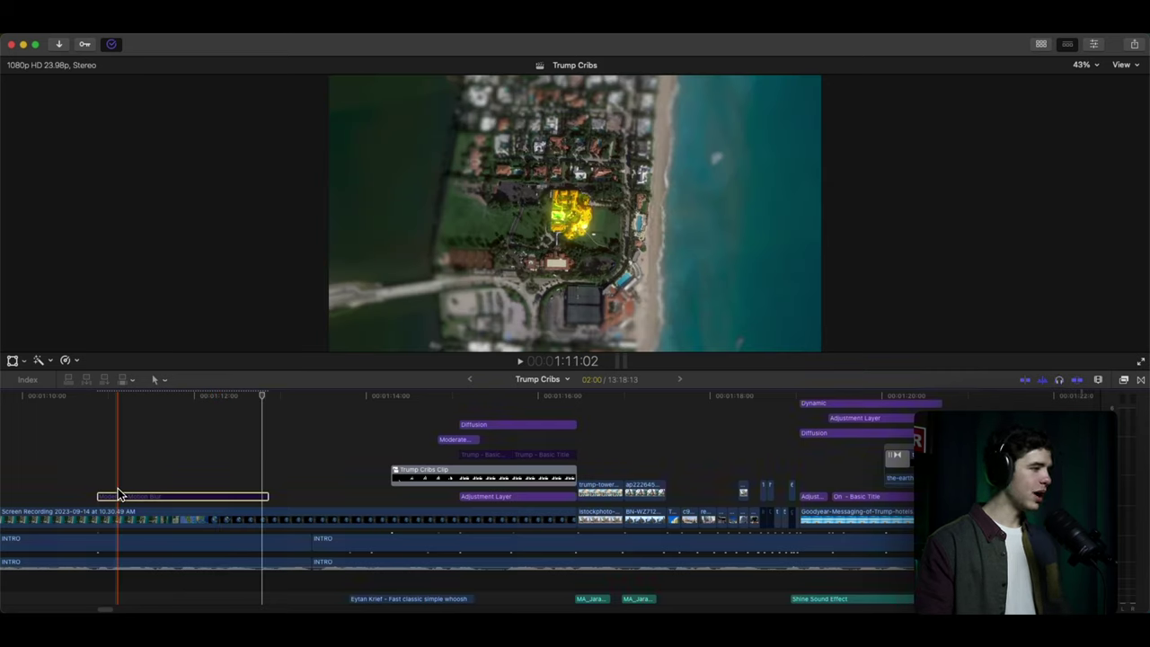
Re-enable Moderate Motion Blur, replay the move, and zoom the timeline out twice.
key("v")
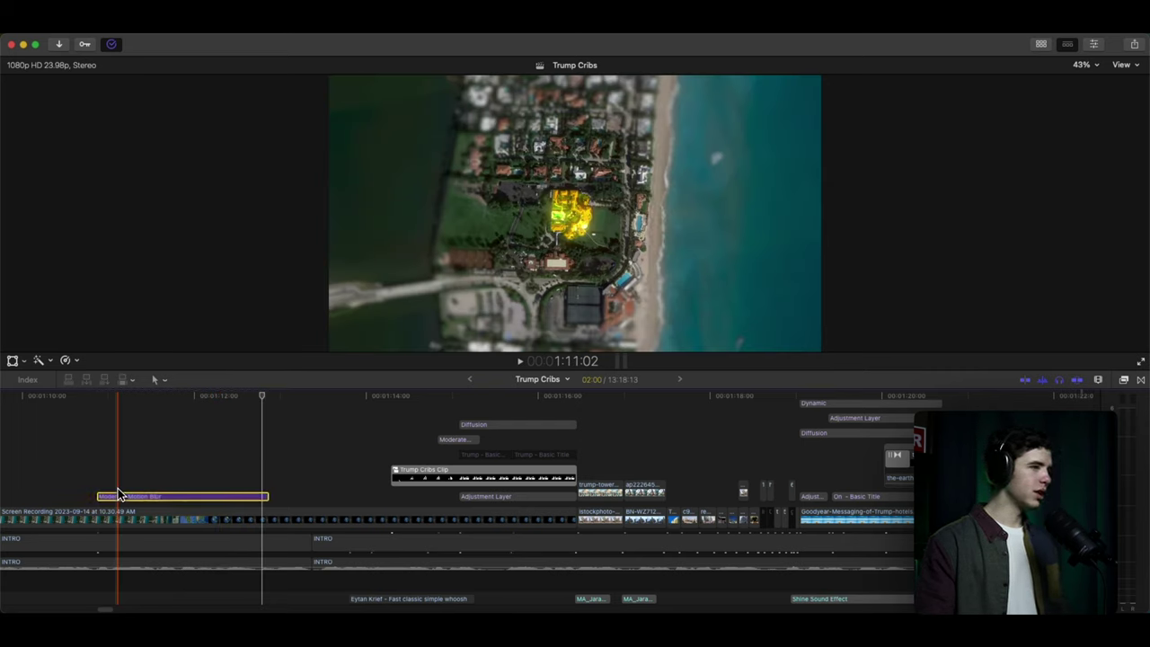
key("space")
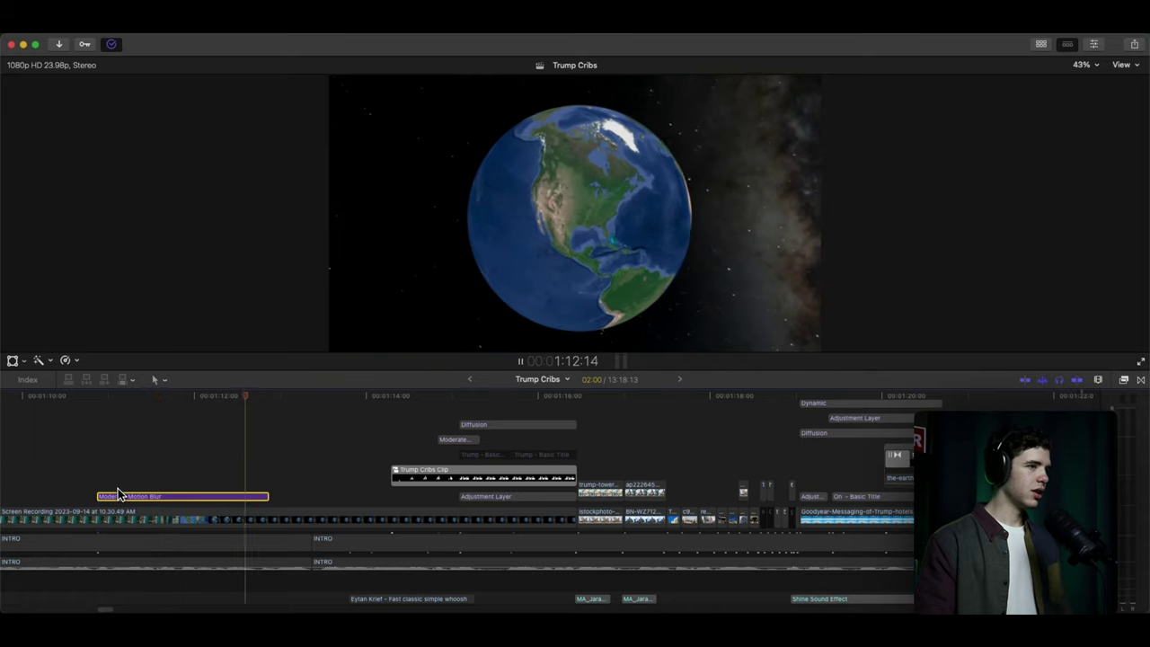
key("space")
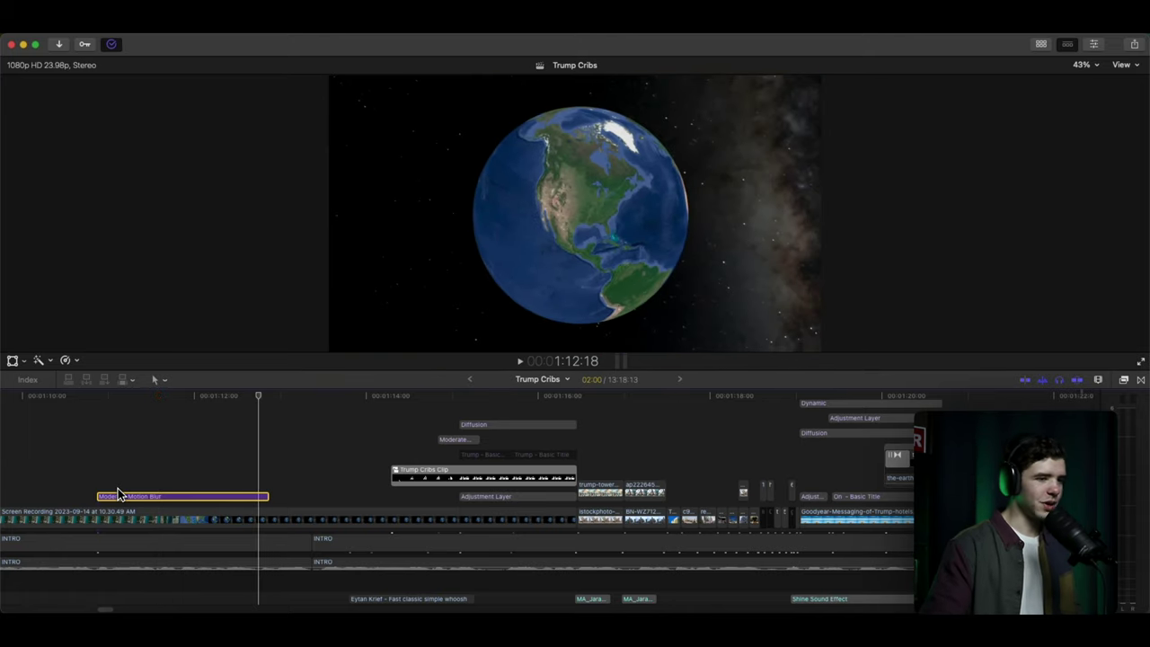
key("super+minus")
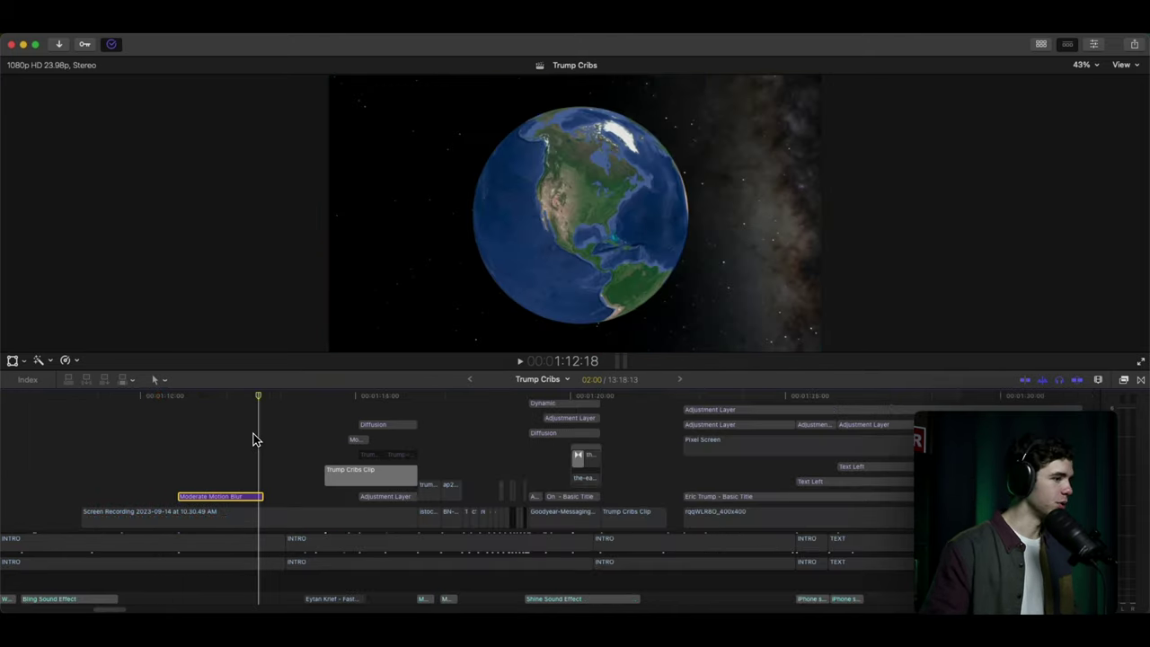
key("super+minus")
key("super+minus")
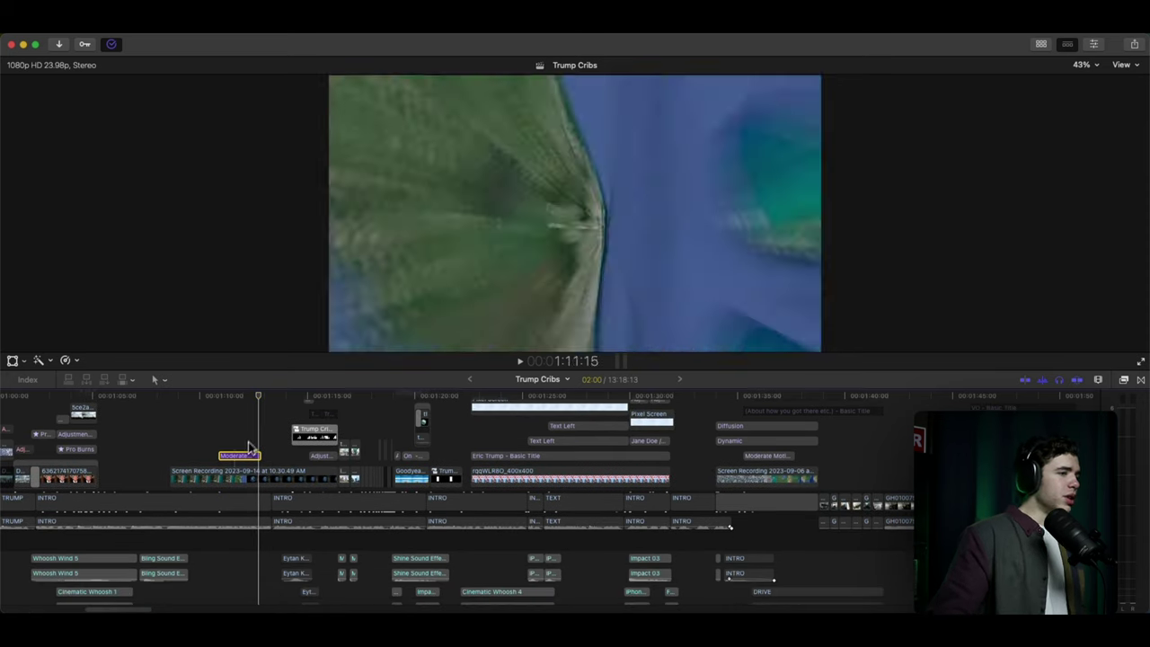
scroll(217, 473, "down", 8)
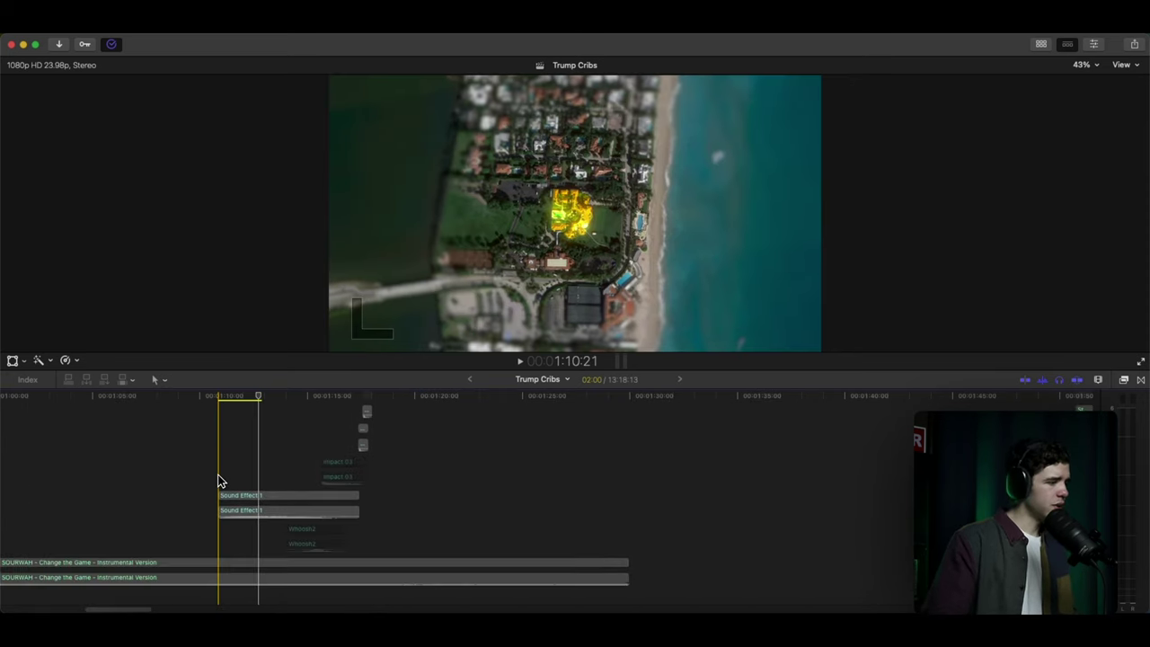
left_click(173, 561)
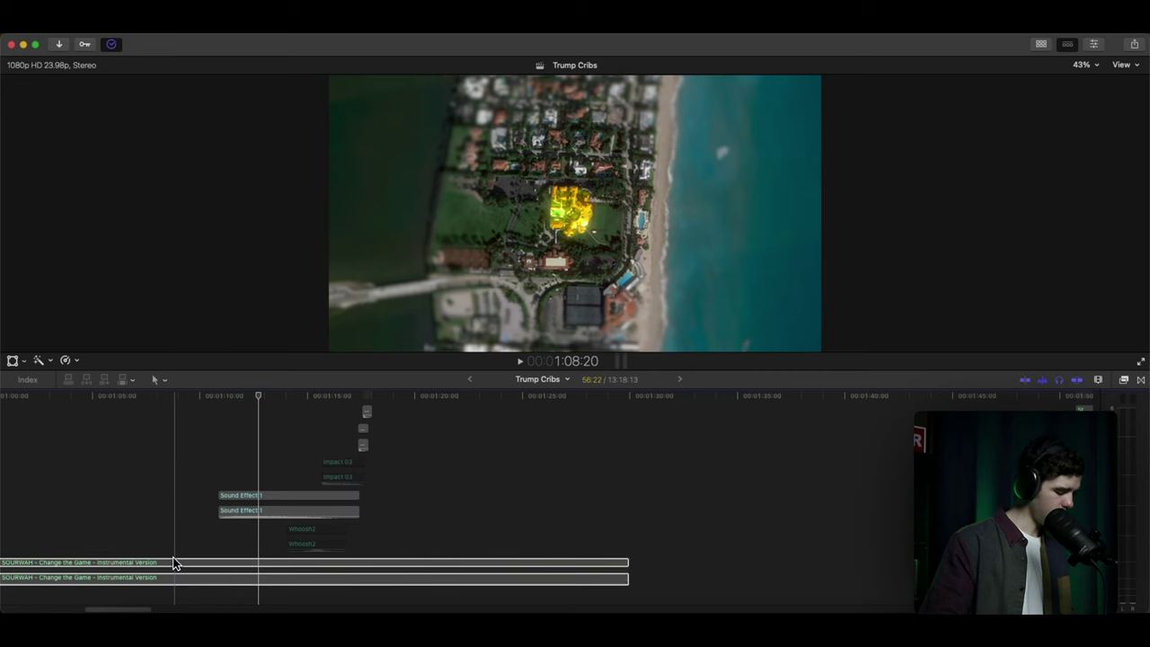
key("space")
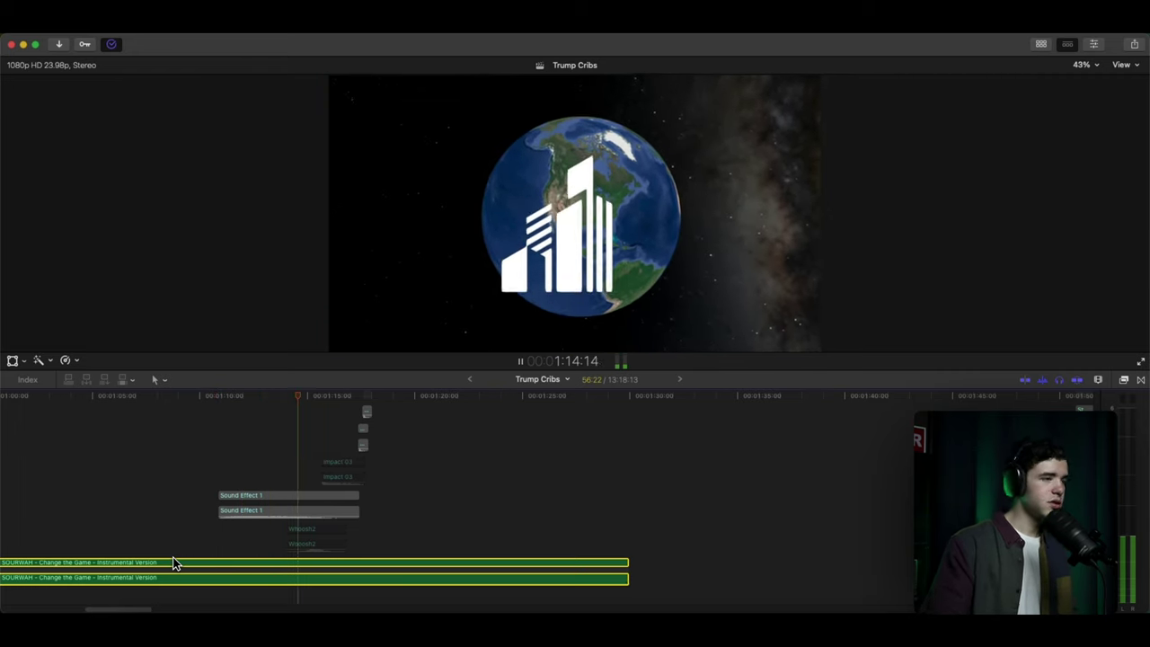
key("space")
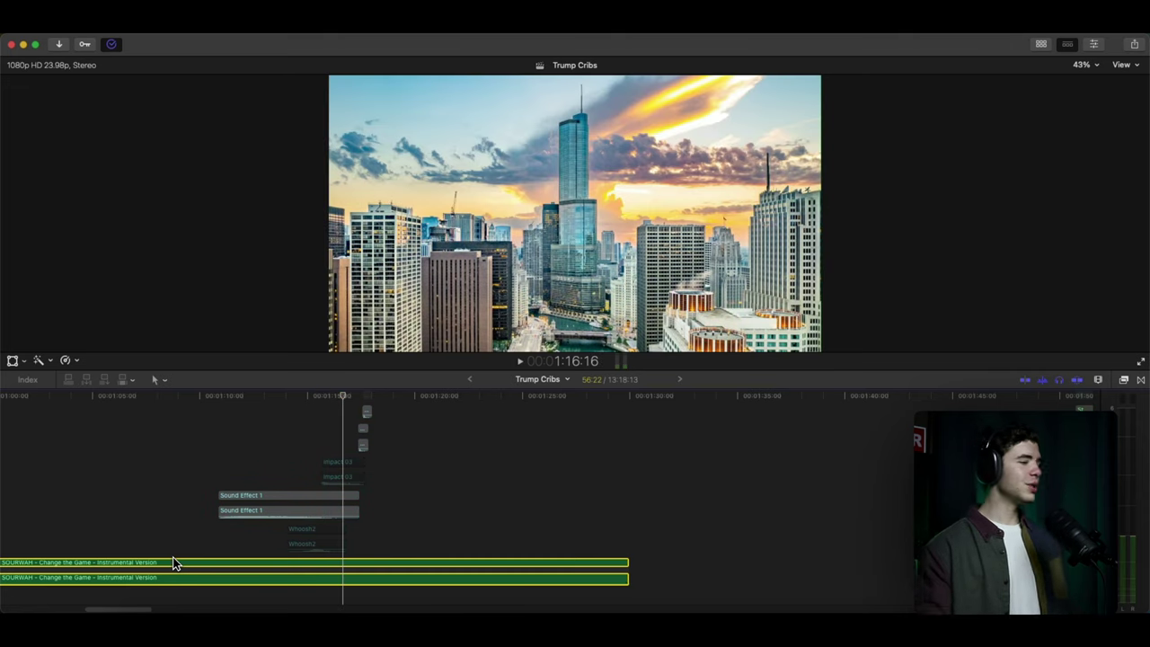
scroll(173, 563, "up", 10)
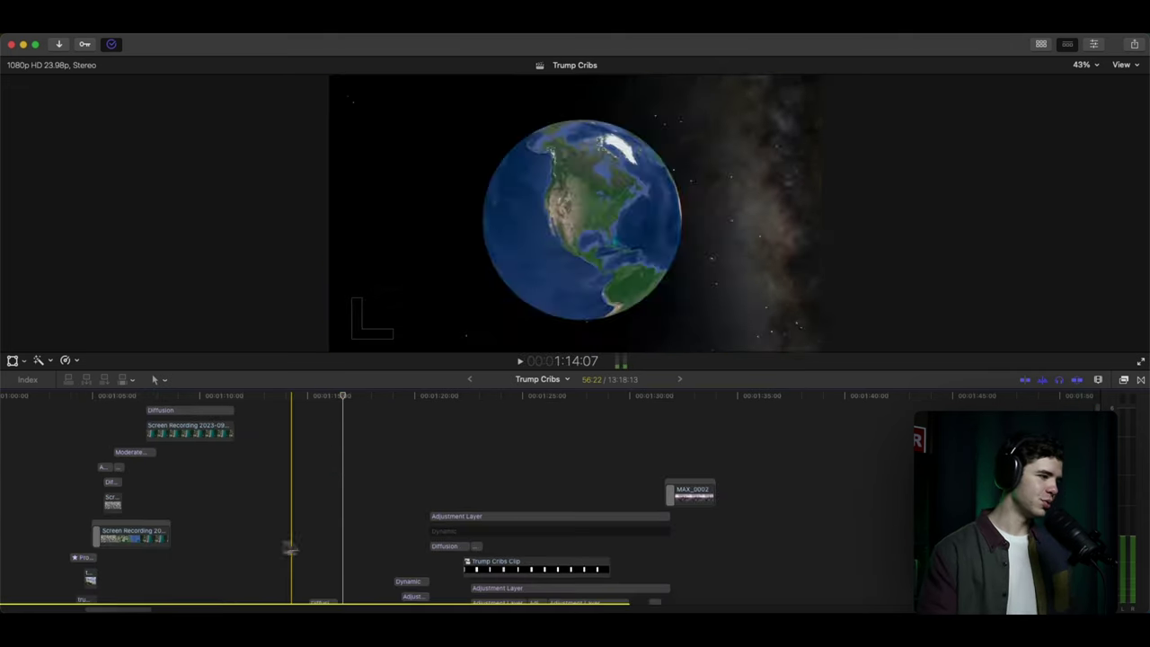
scroll(341, 550, "down", 5)
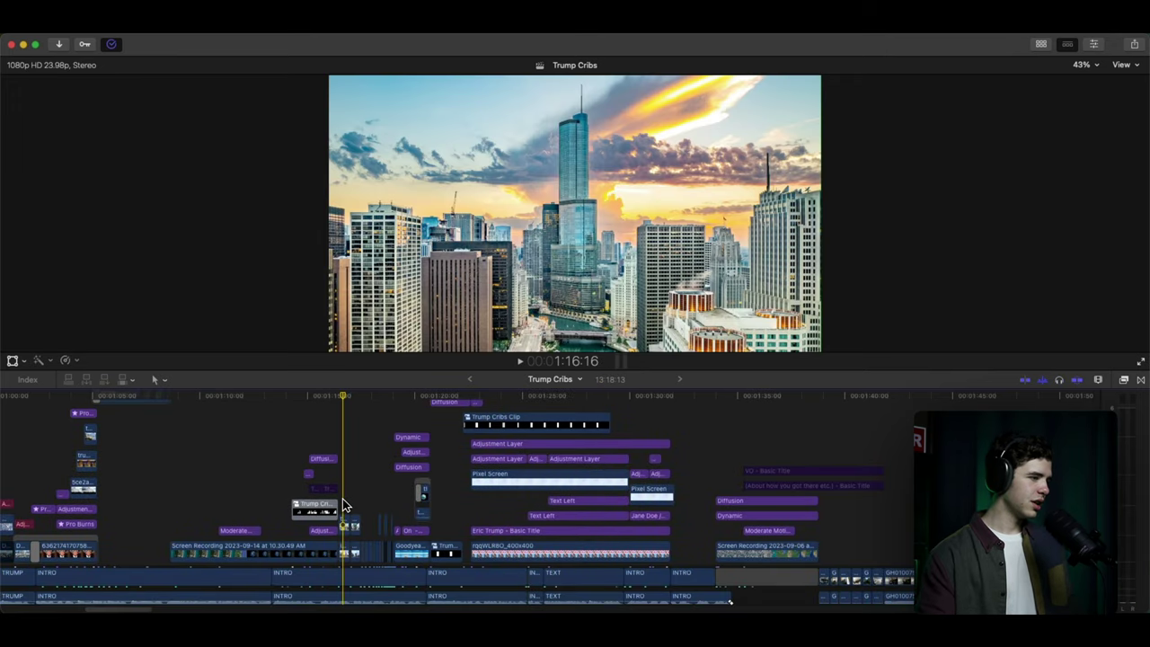
Play onward from the skyline shot and stop.
scroll(343, 505, "up", 5)
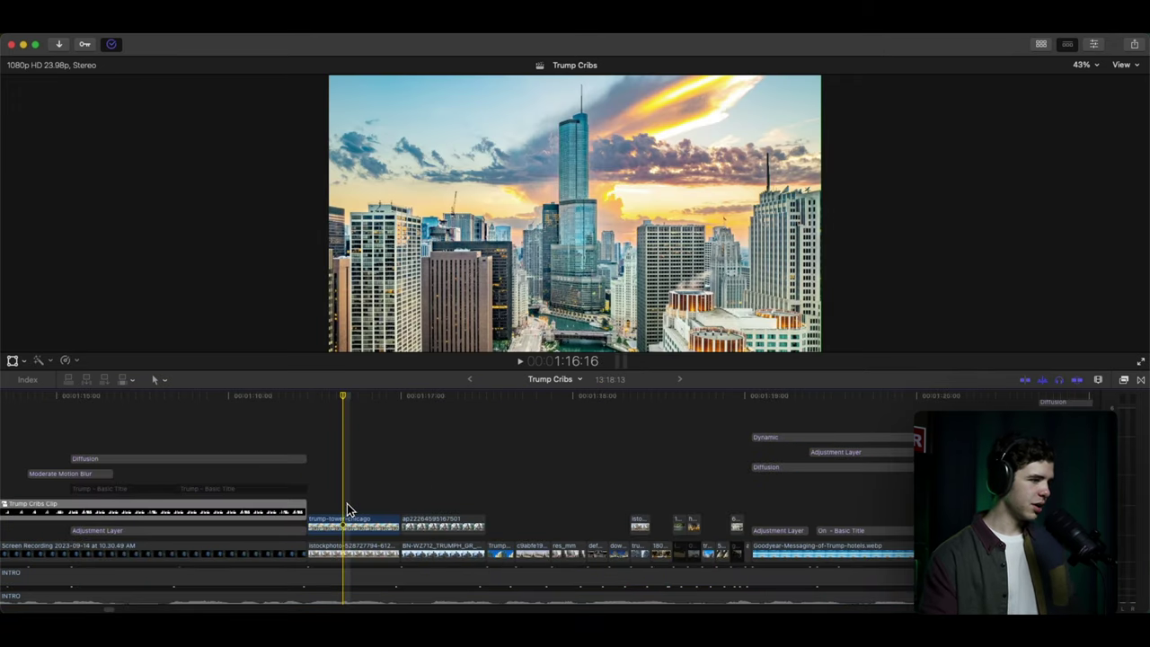
key("space")
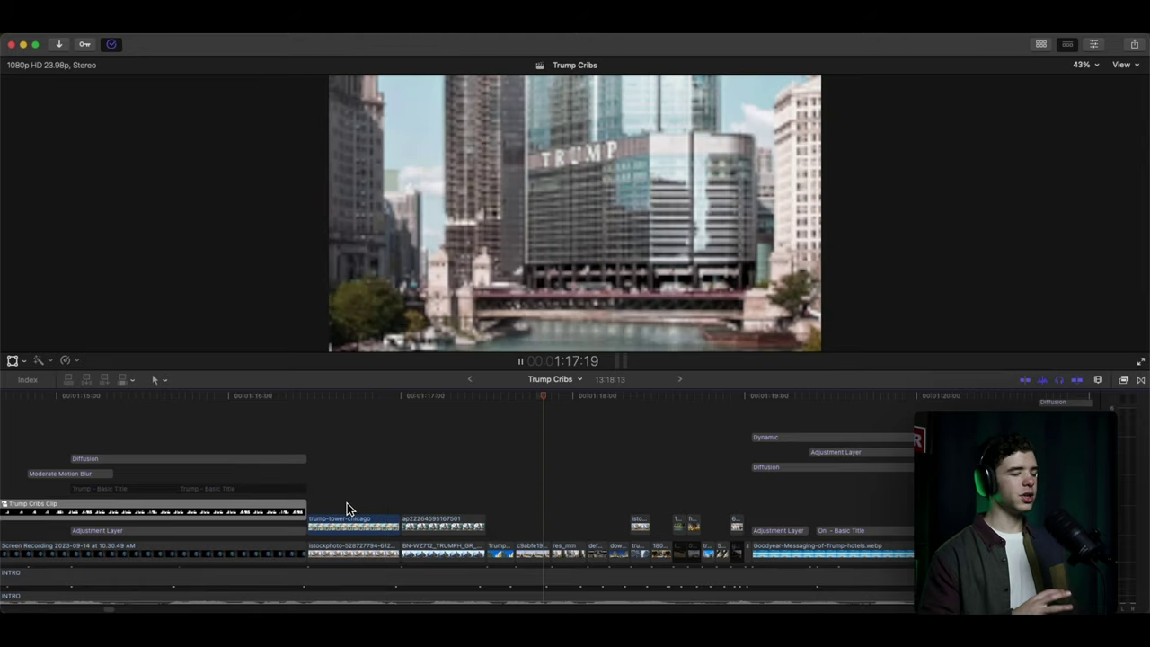
key("space")
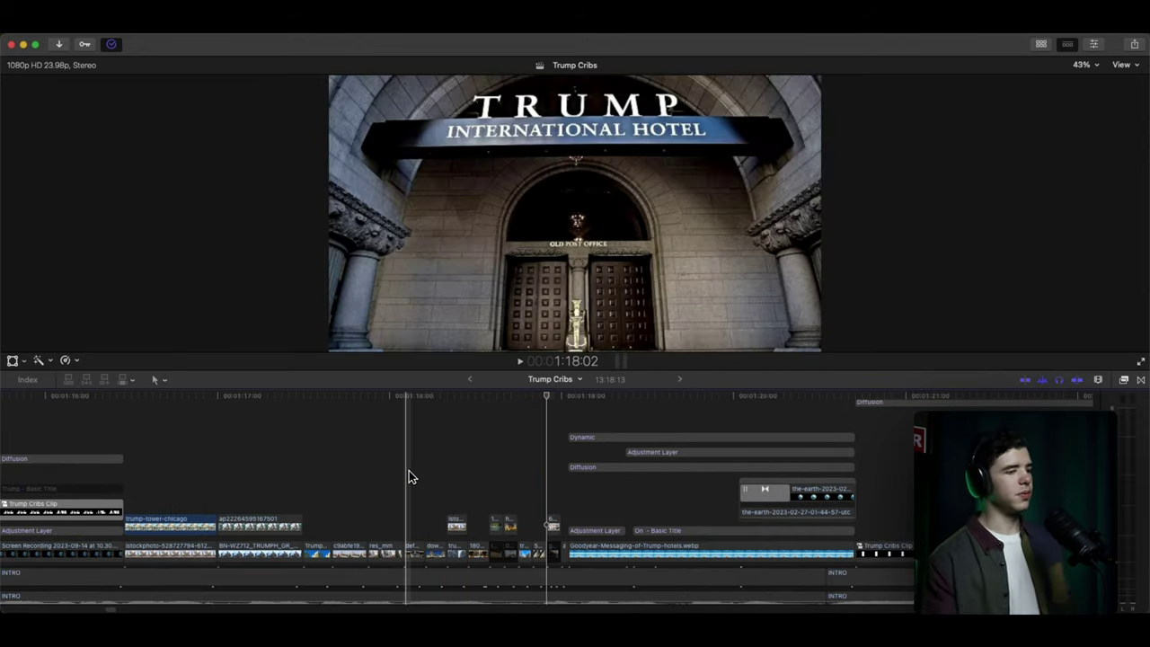
Zoom out from the hotel entrance shot and enlarge the timeline, parking at 00:01:20:05.
key("space")
key("super+minus")
key("super+minus")
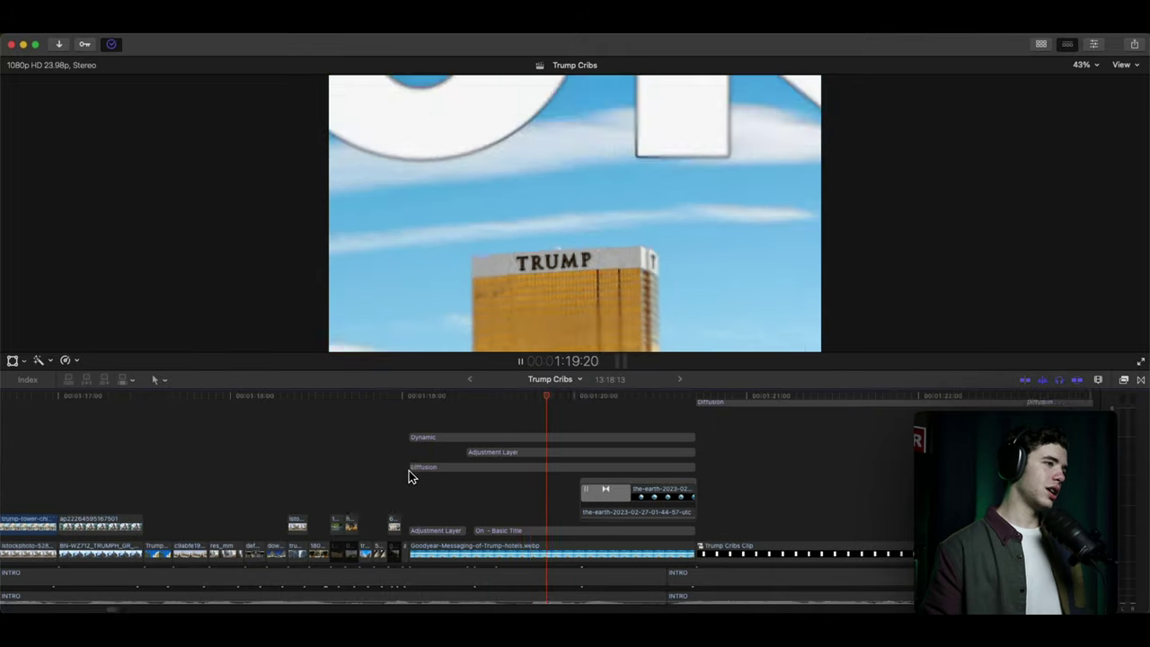
scroll(409, 469, "down", 2)
key("space")
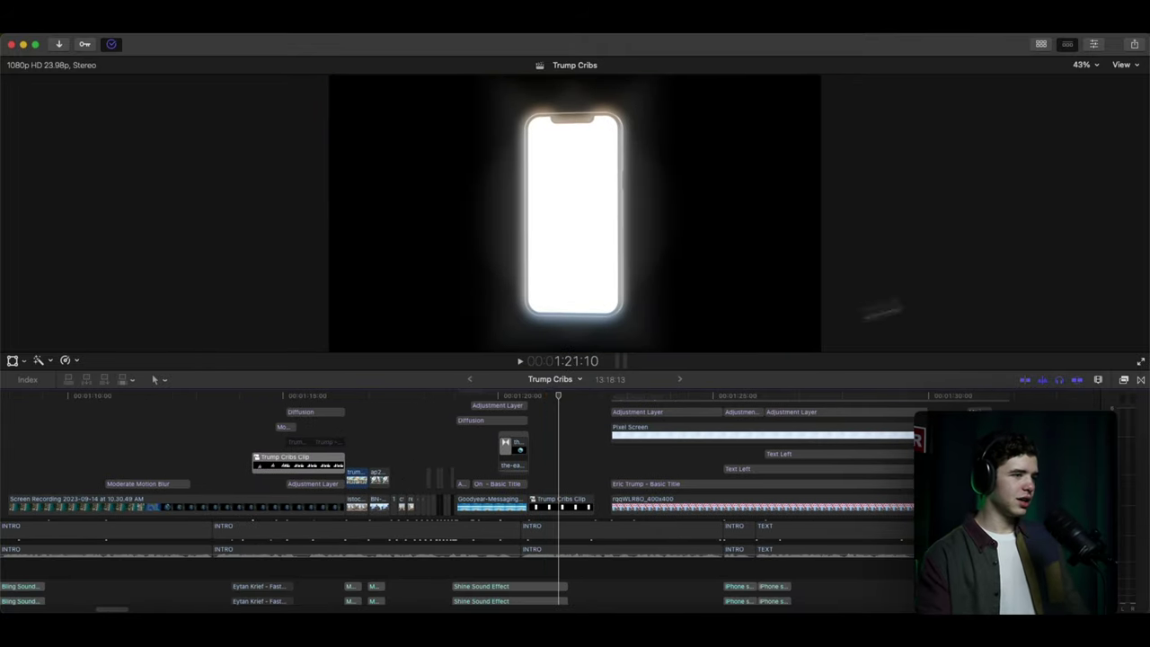
left_click_drag(780, 372, 791, 274)
left_click(506, 358)
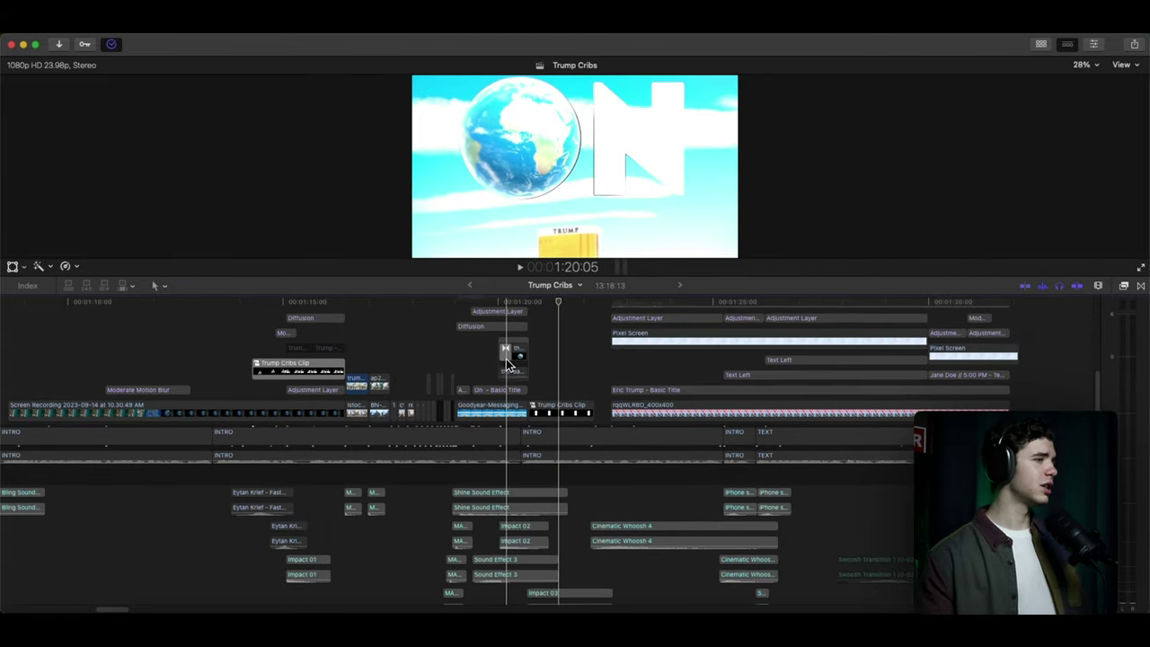
key("space")
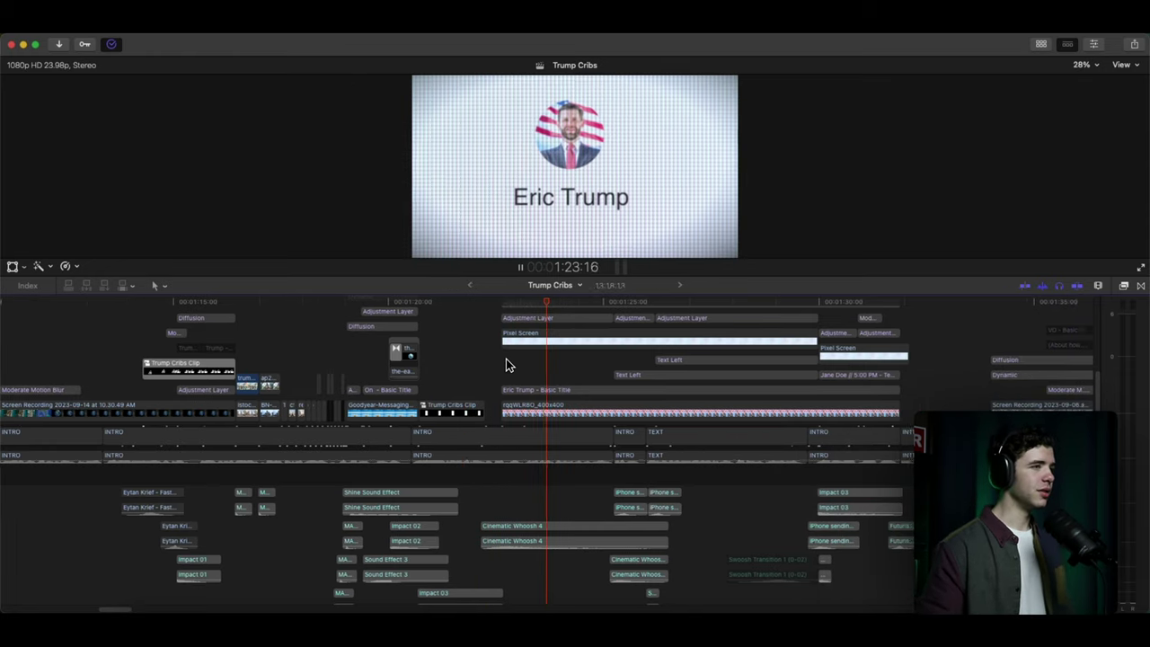
key("space")
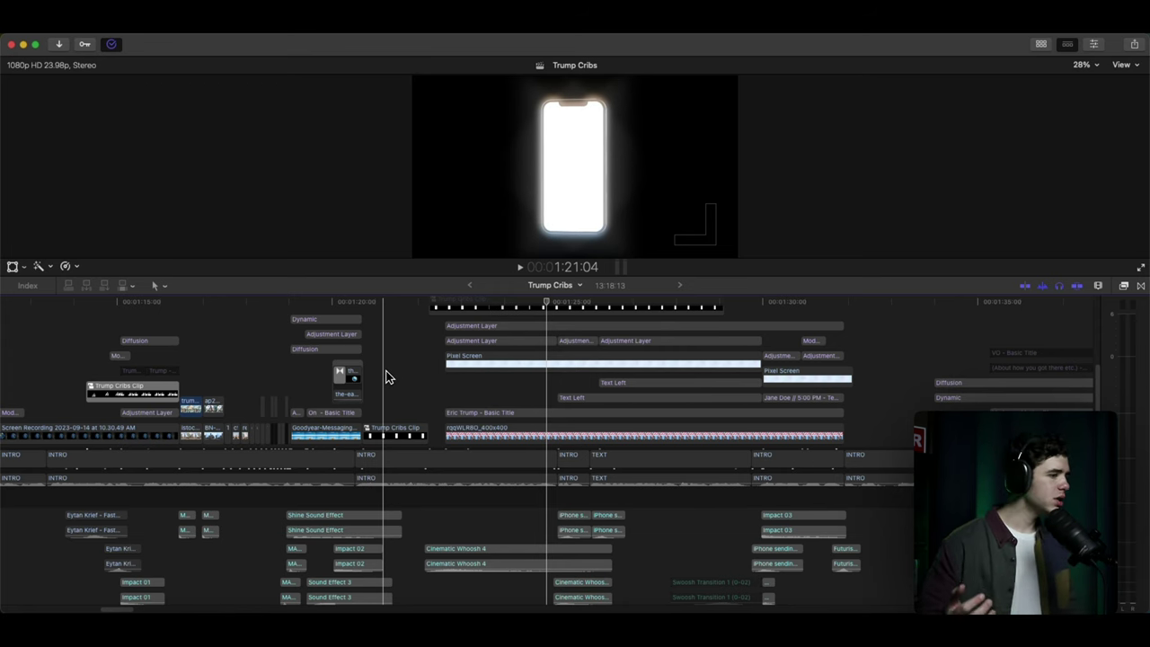
key("space")
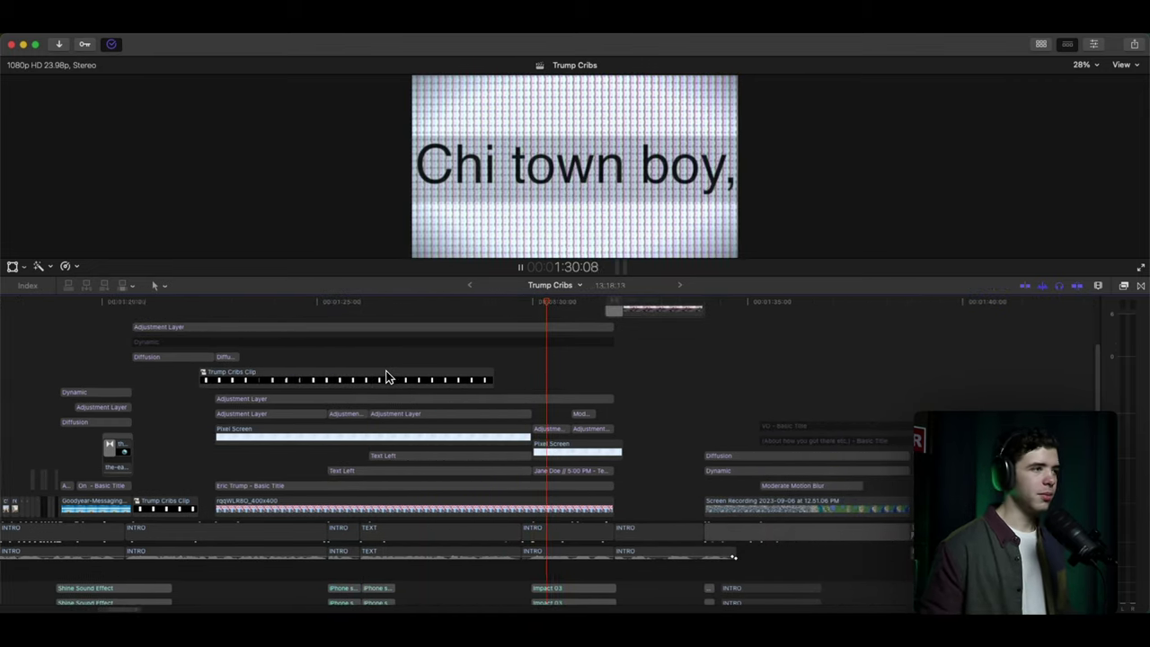
key("space")
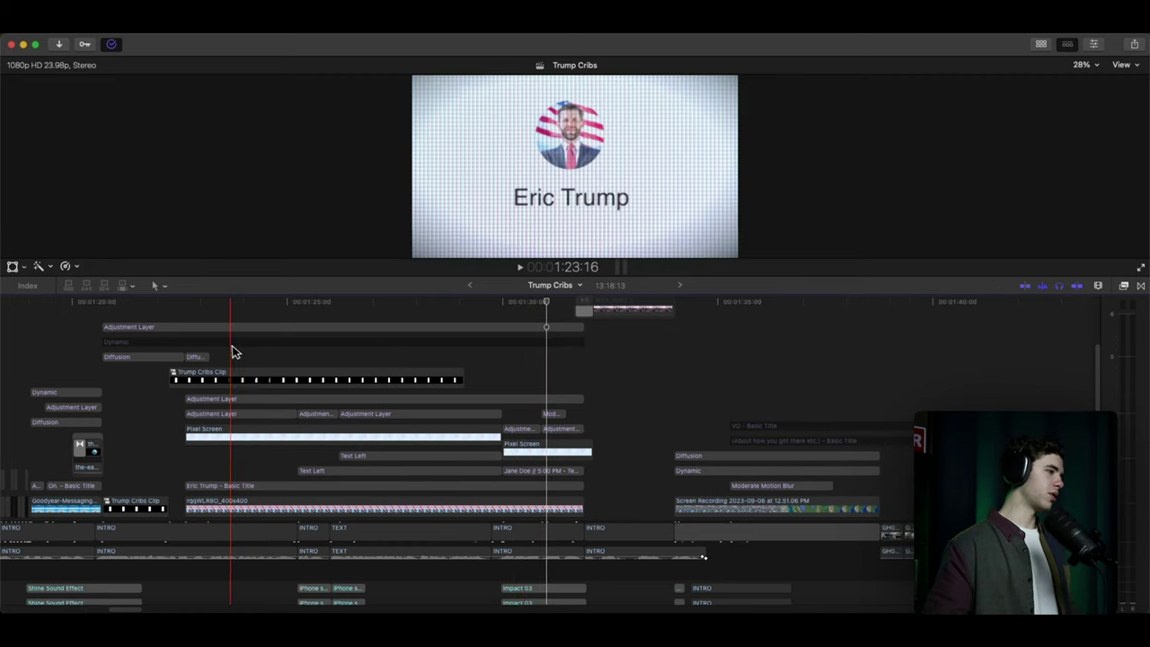
left_click(222, 318)
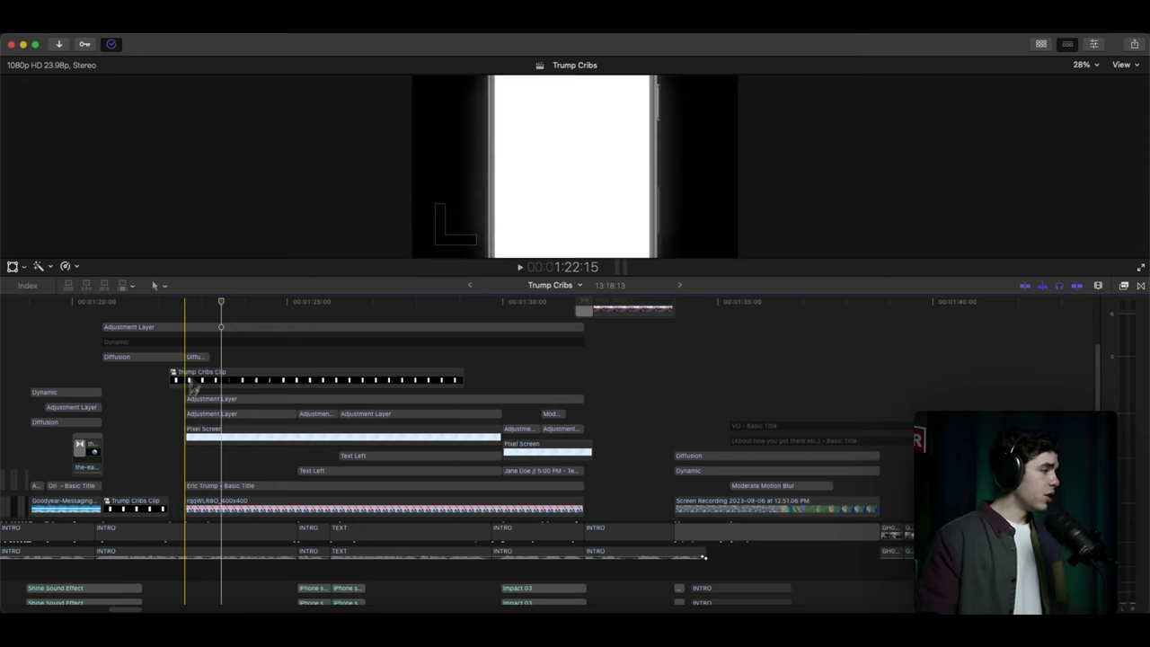
left_click_drag(175, 397, 402, 422)
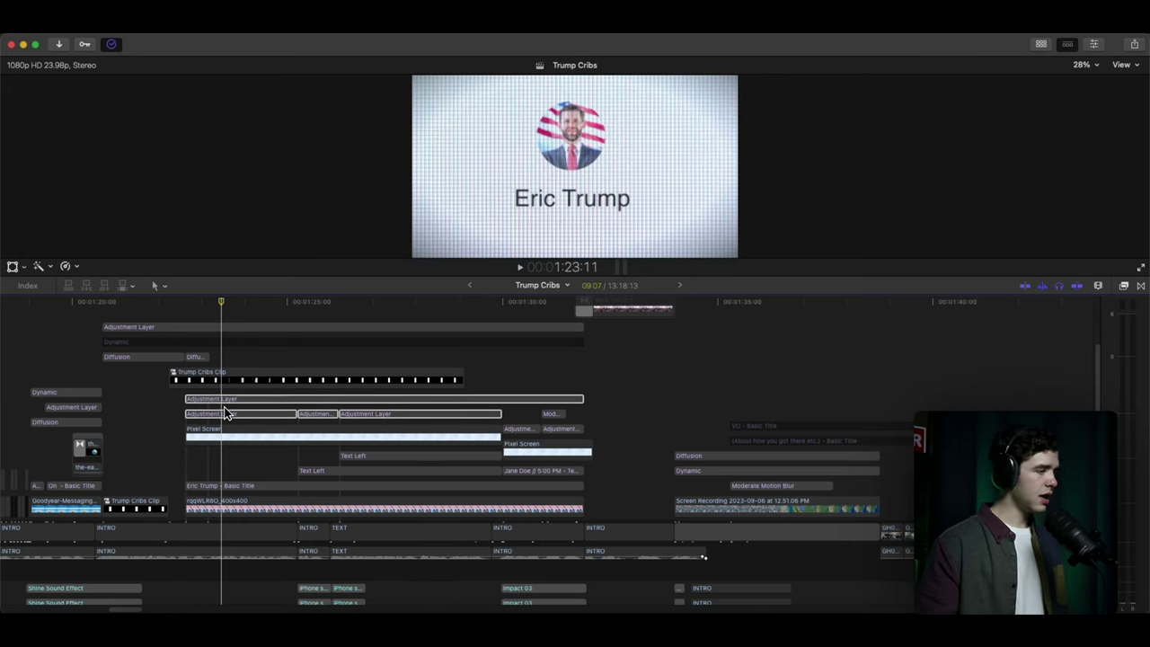
key("v")
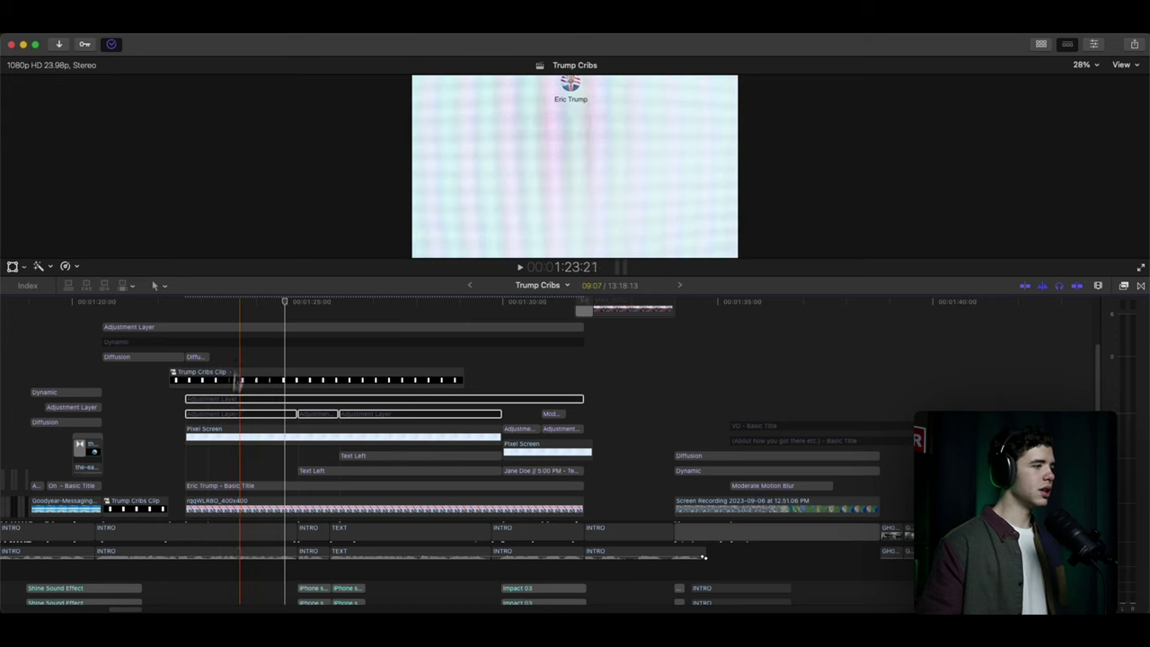
left_click(239, 325, "super")
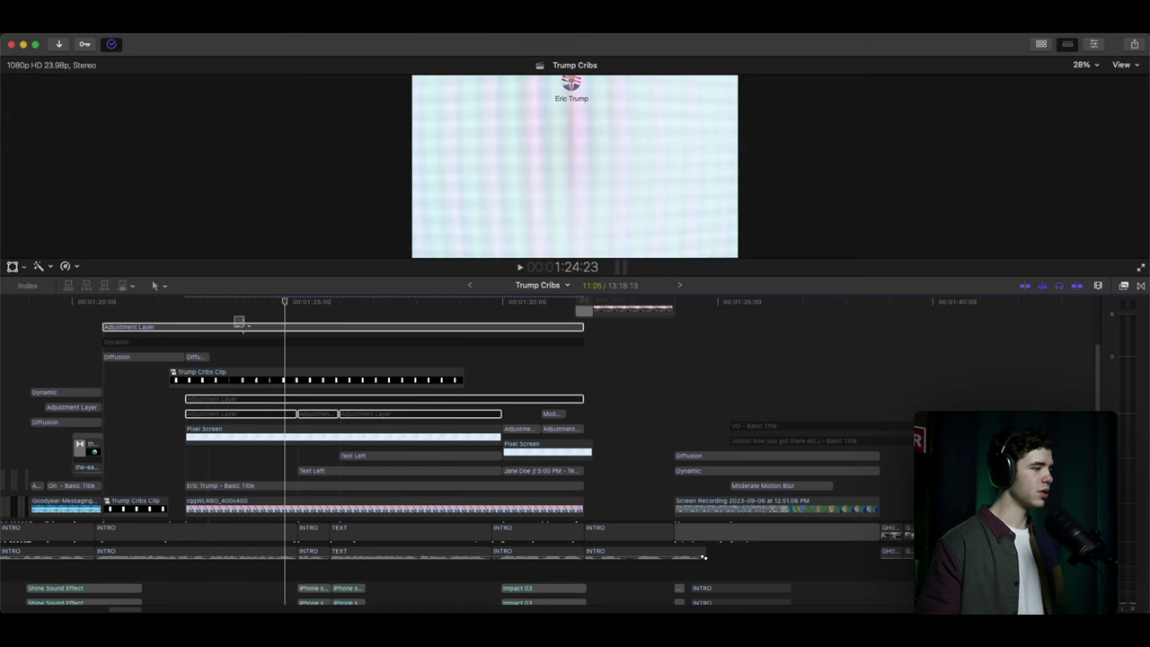
key("space")
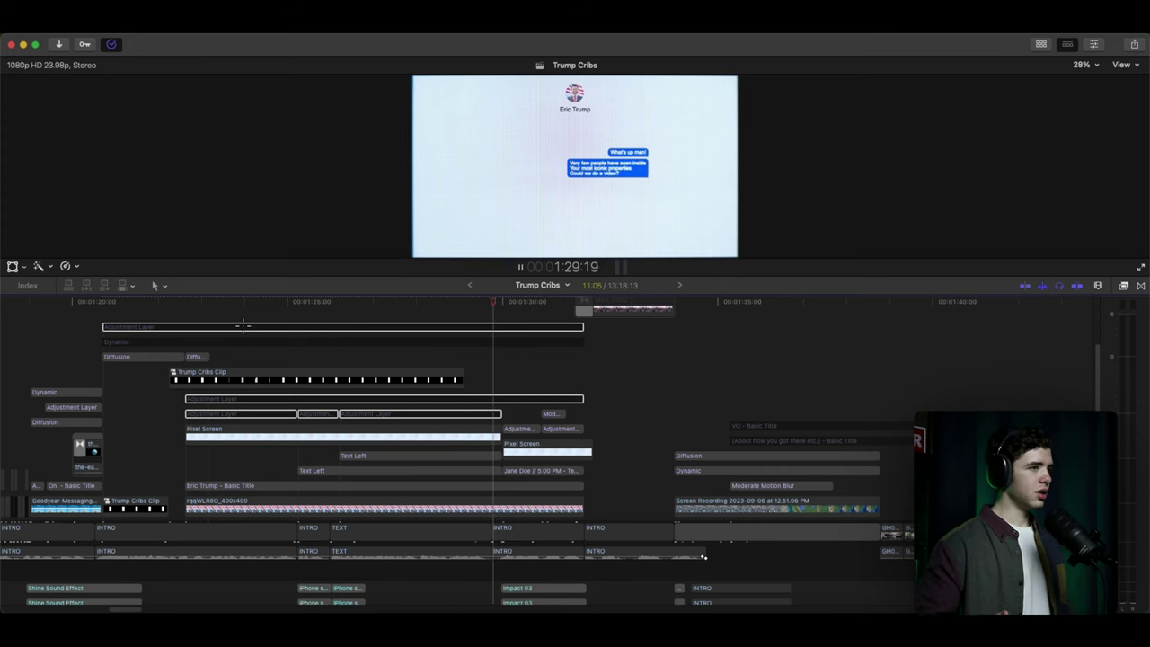
key("space")
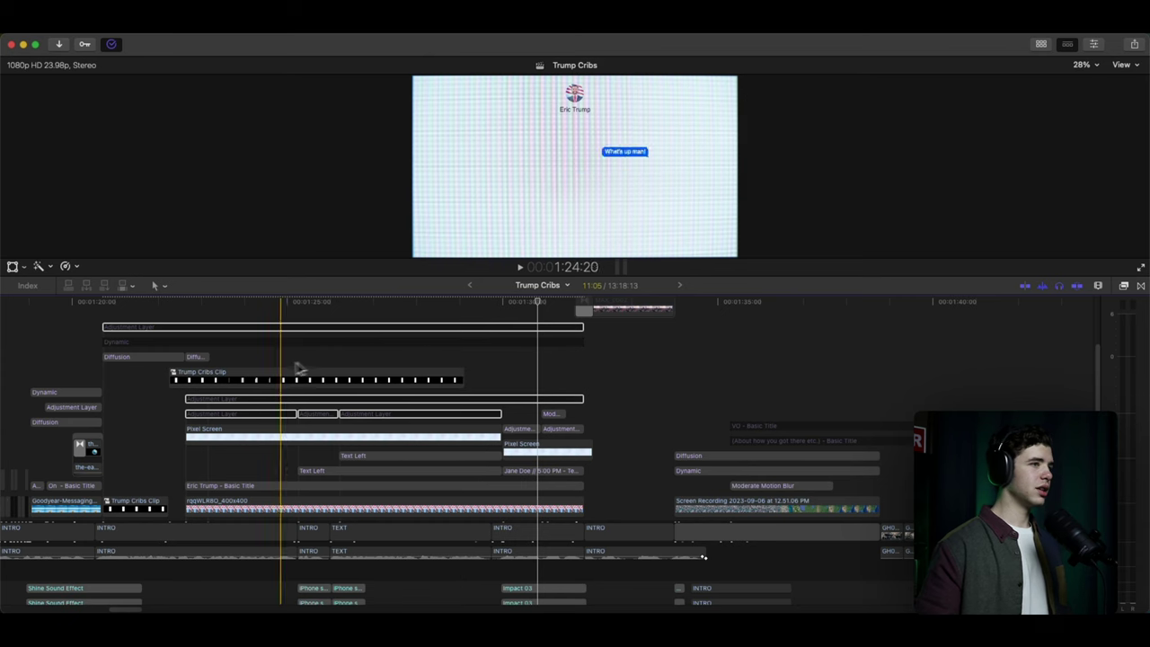
left_click(247, 365)
key("space")
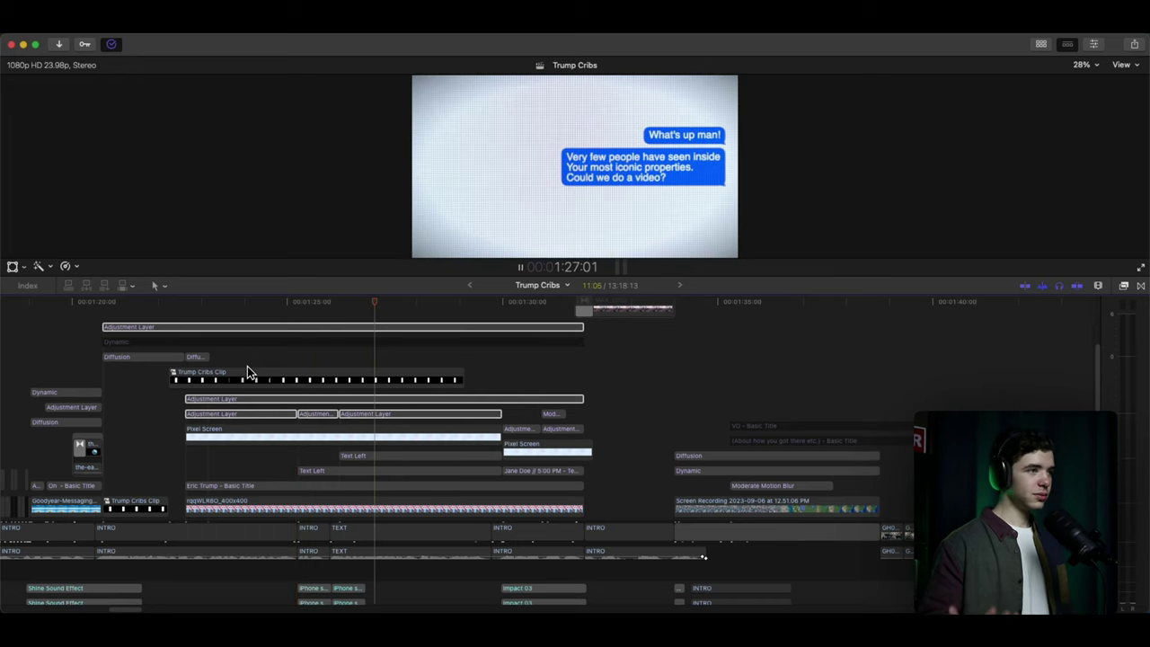
key("space")
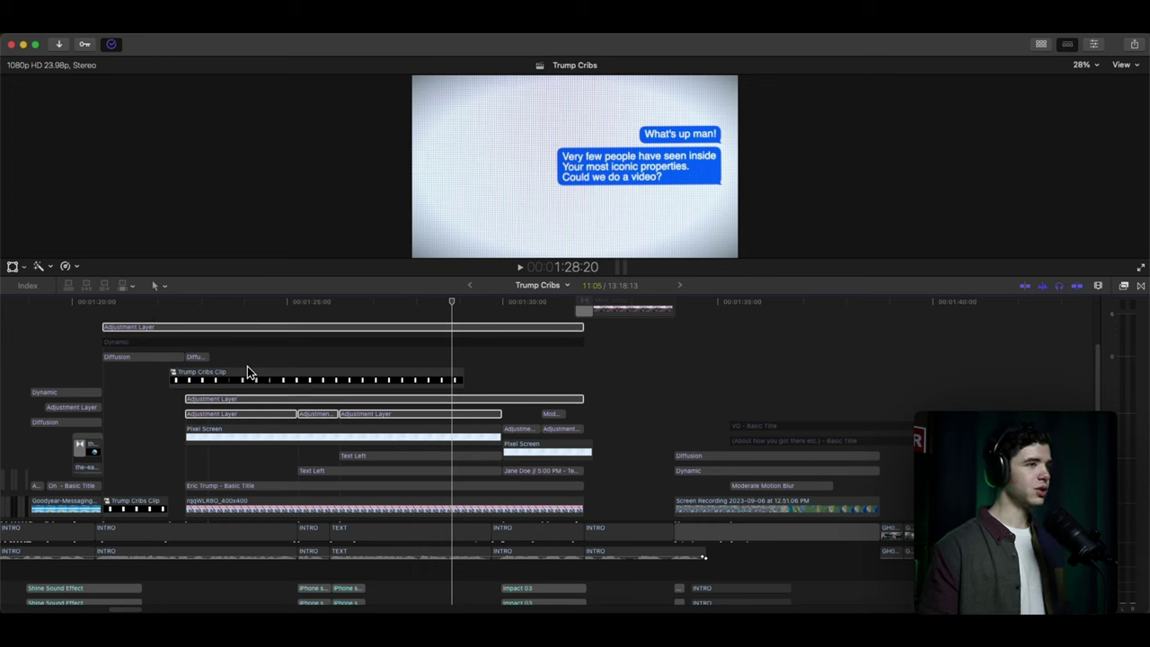
key("Right")
key("Right")
key("Right")
key("Right")
key("Right")
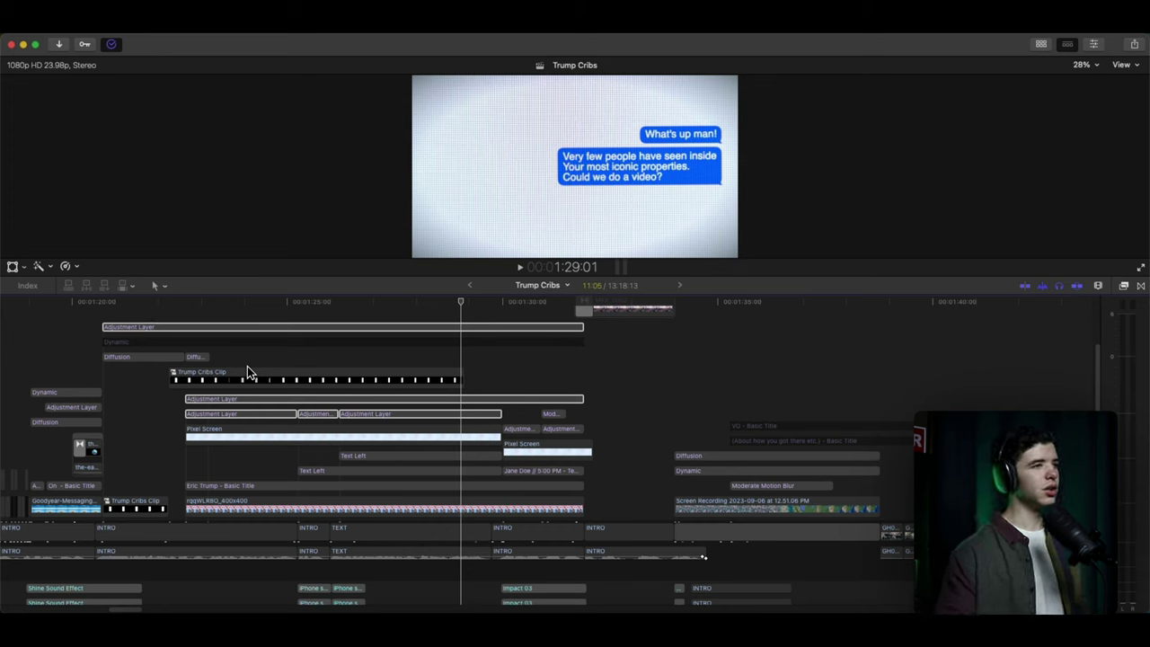
key("space")
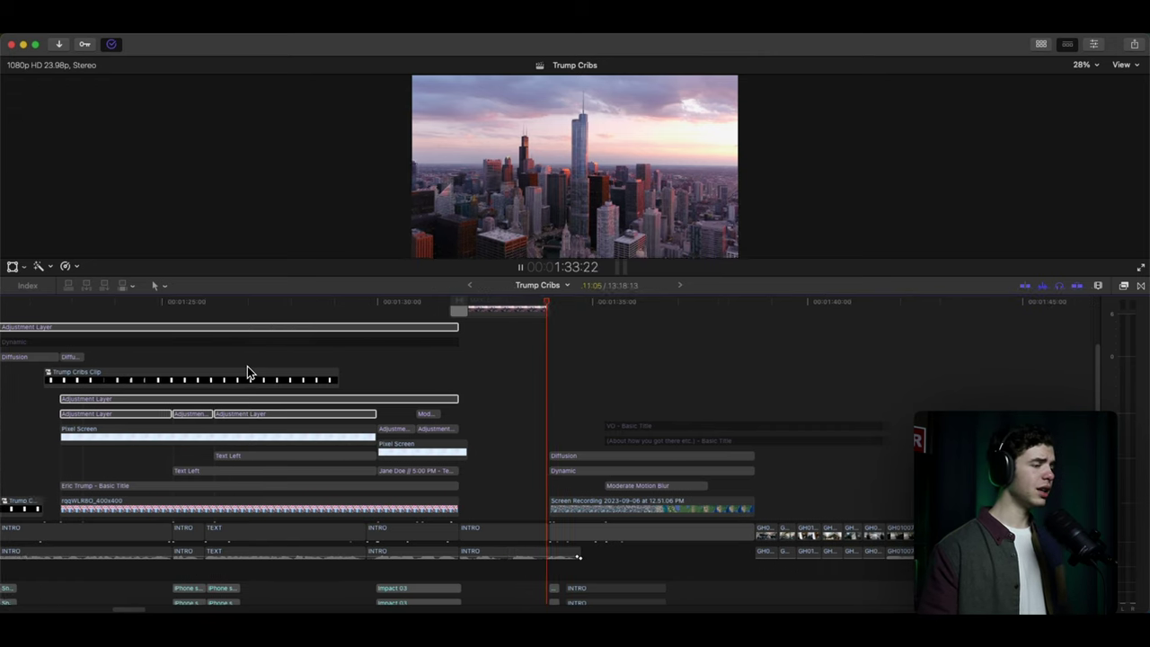
key("space")
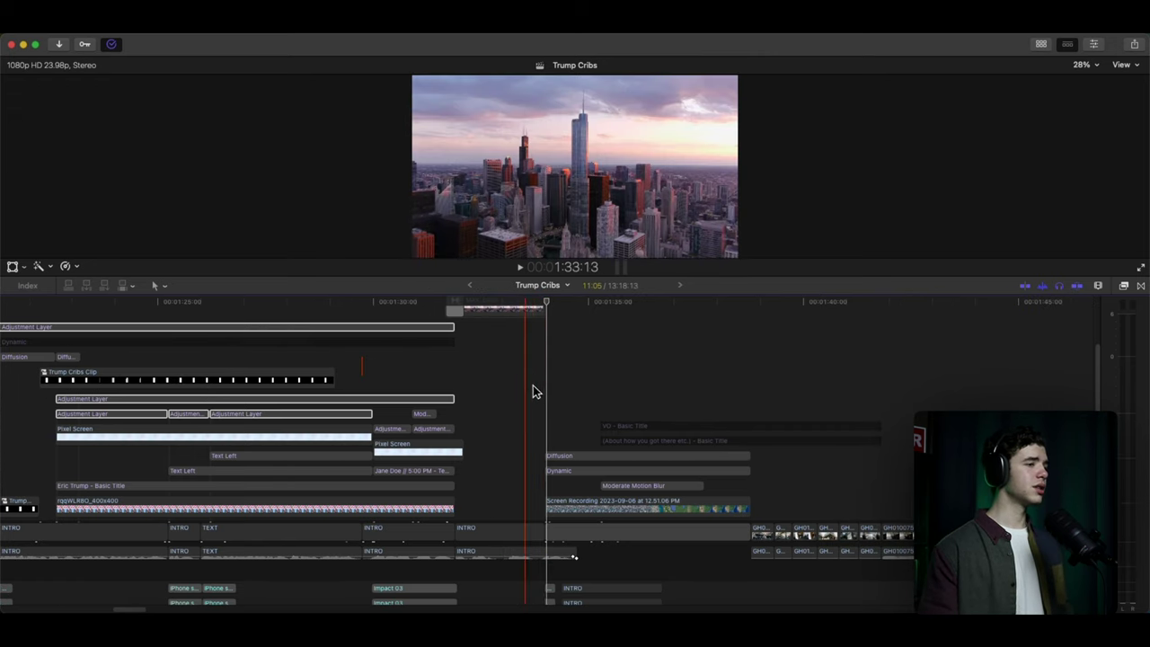
scroll(517, 403, "up", 2)
scroll(517, 402, "down", 2)
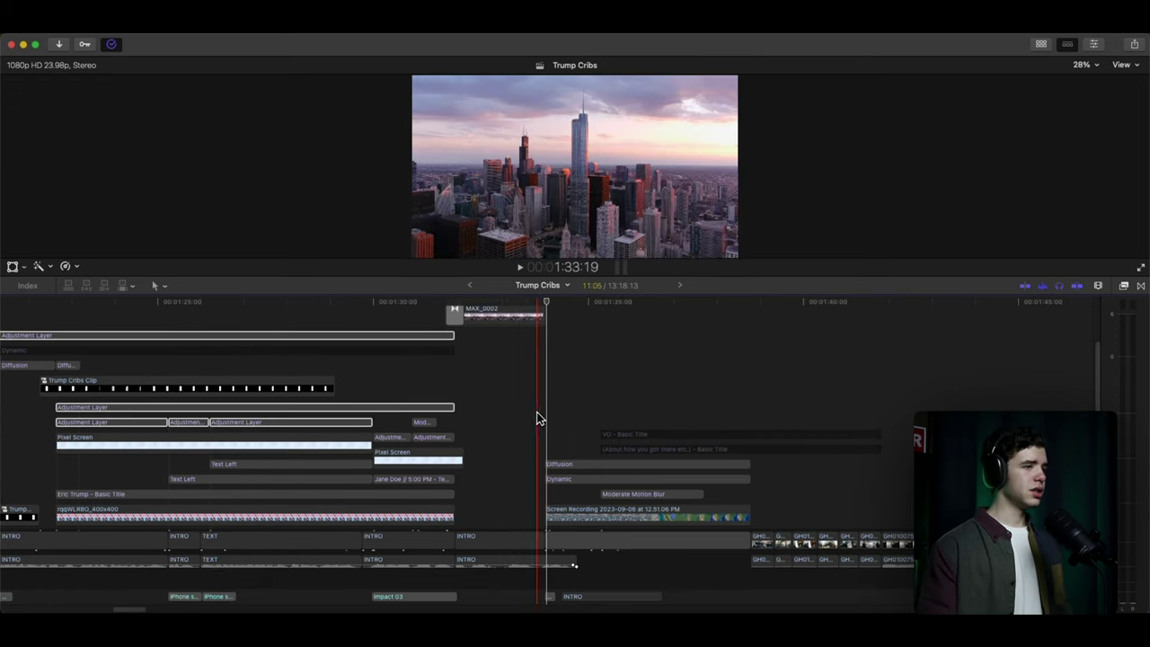
left_click(537, 417)
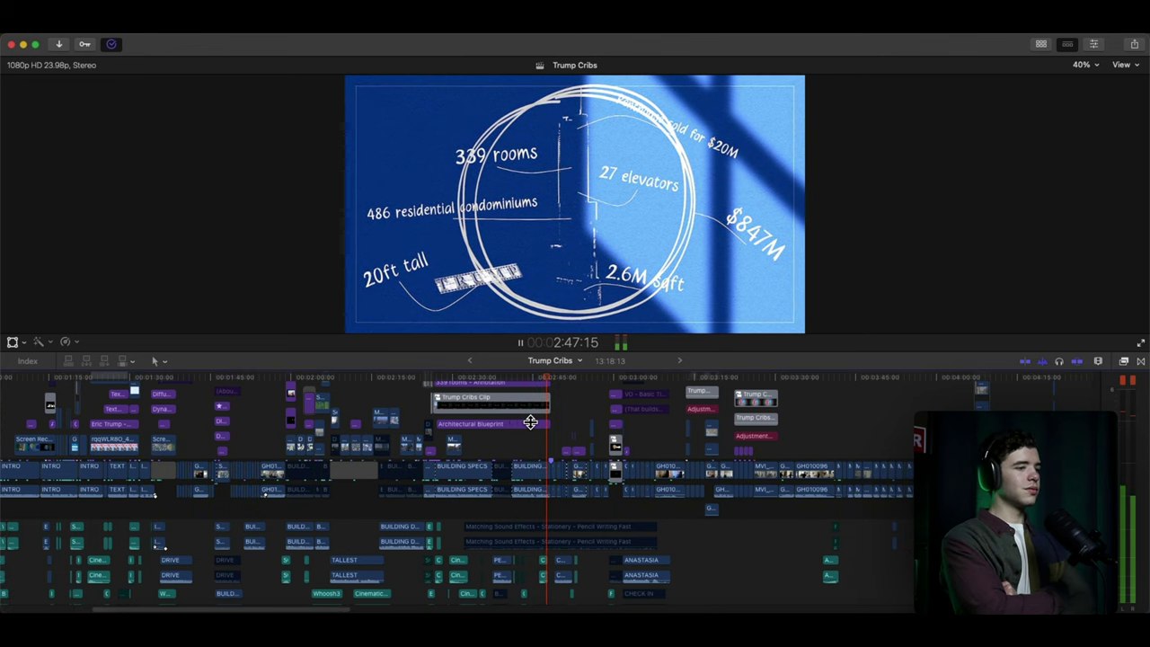
key("space")
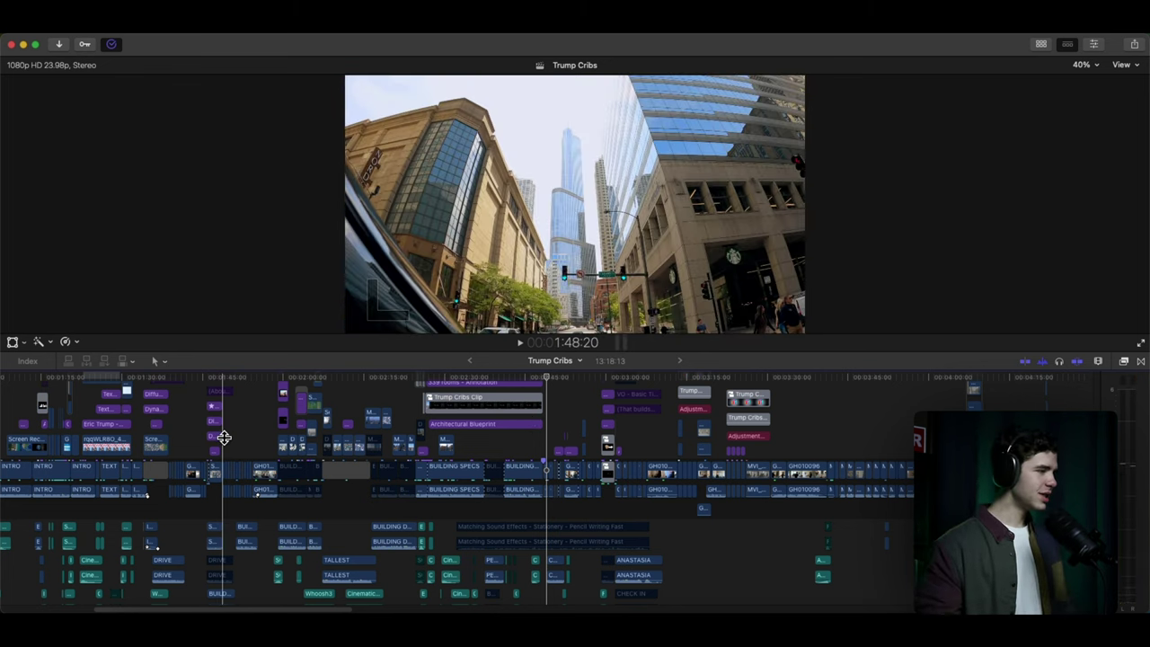
scroll(185, 438, "left", 5)
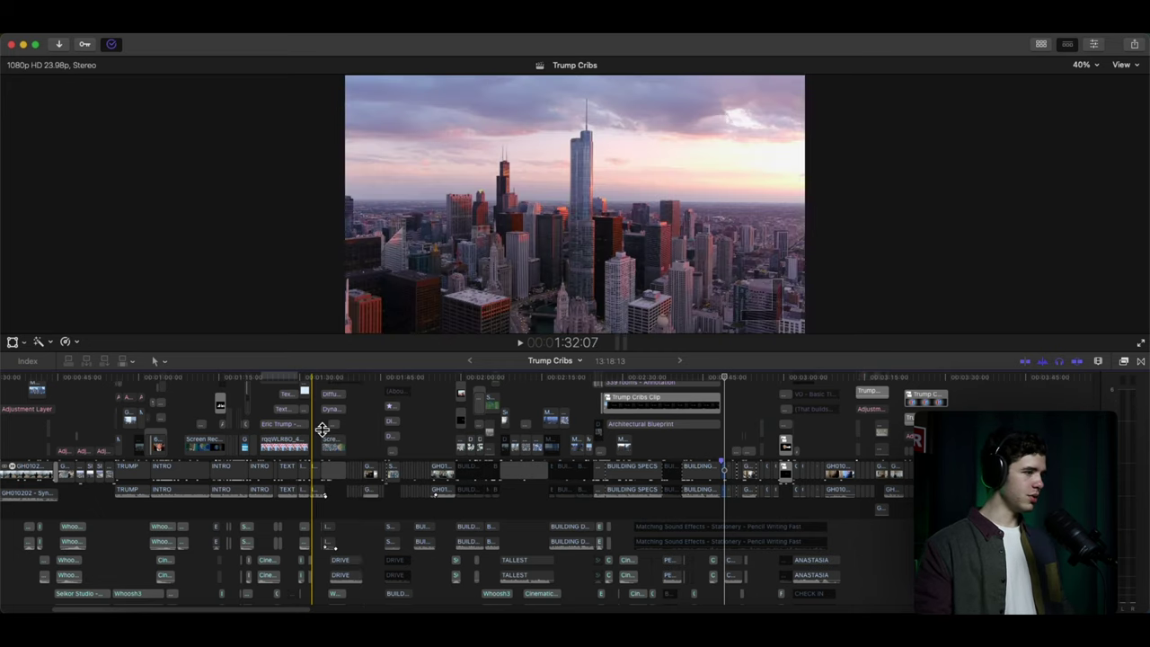
key("space")
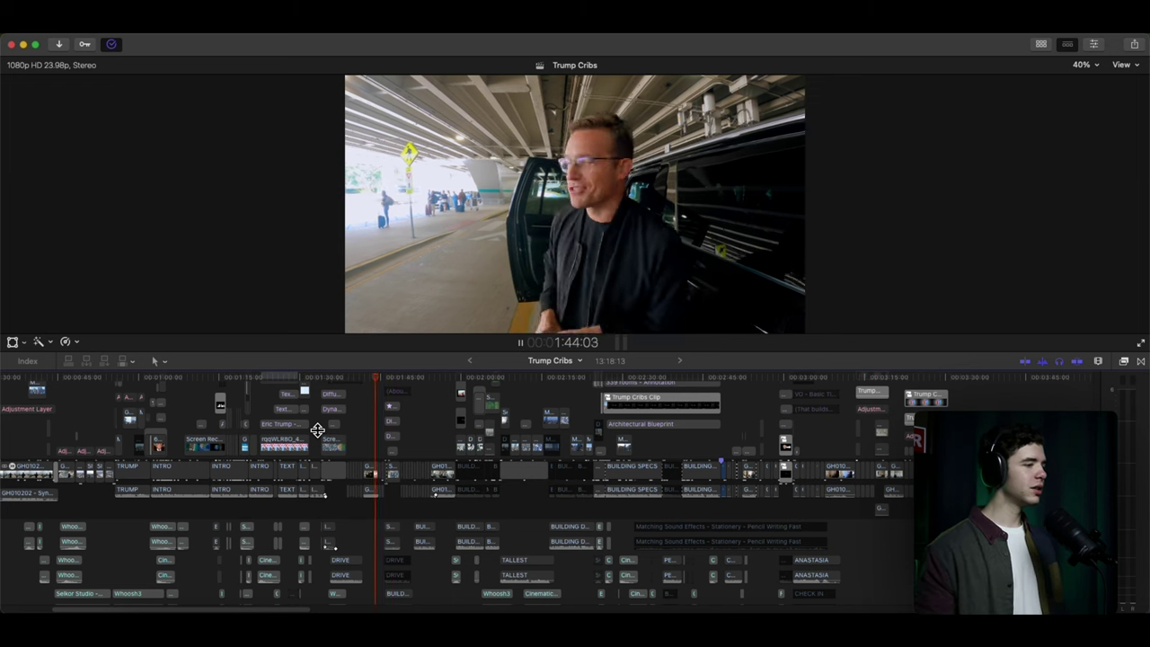
scroll(317, 431, "down", 15)
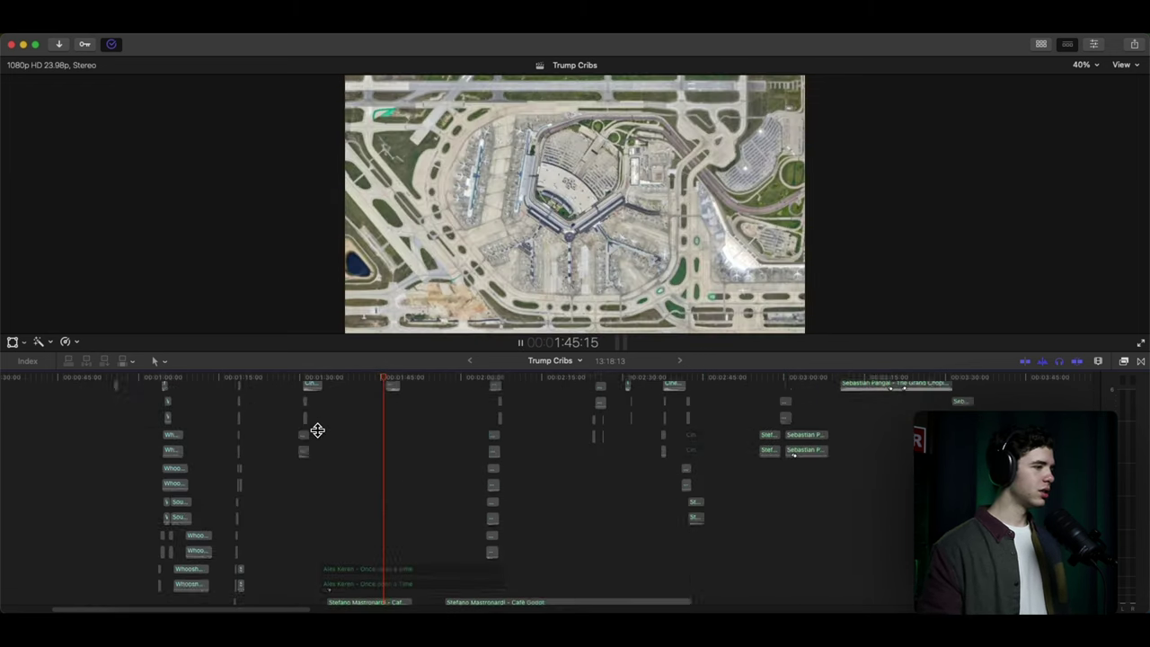
scroll(317, 430, "down", 3)
key("space")
scroll(315, 429, "up", 10)
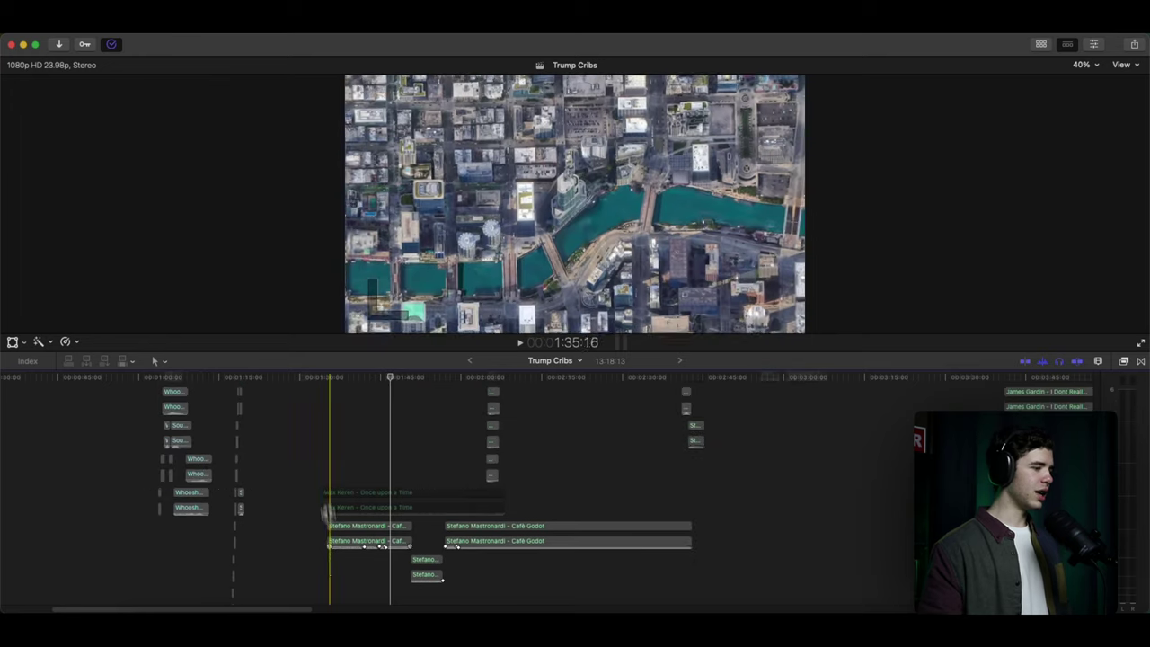
left_click_drag(328, 566, 340, 521)
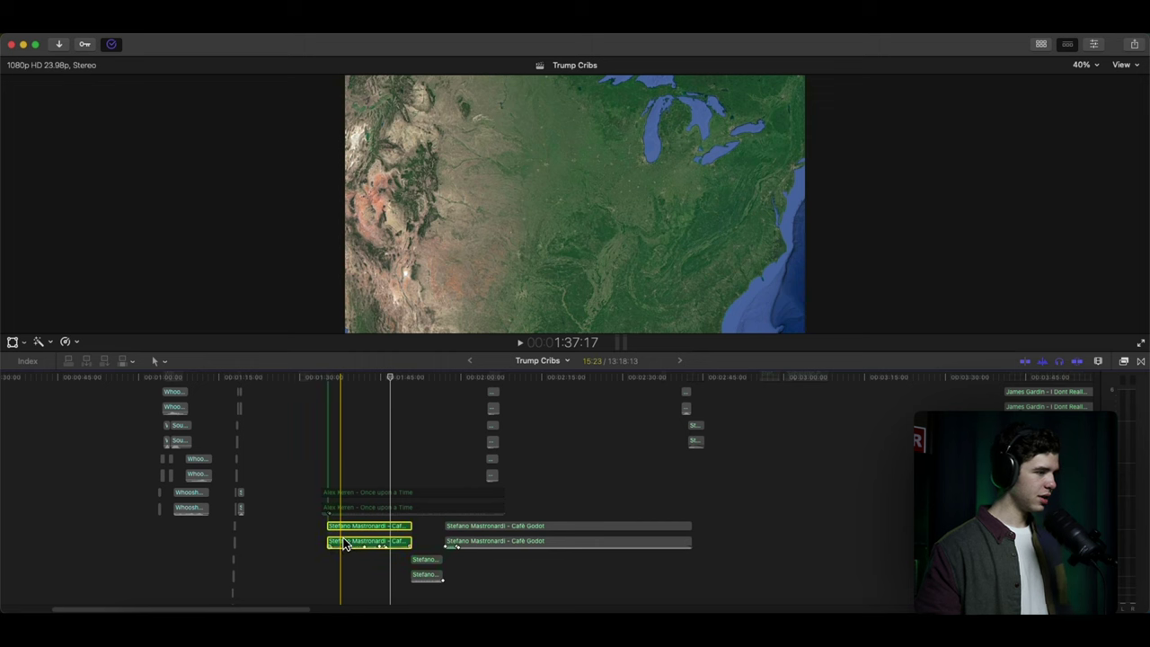
key("space")
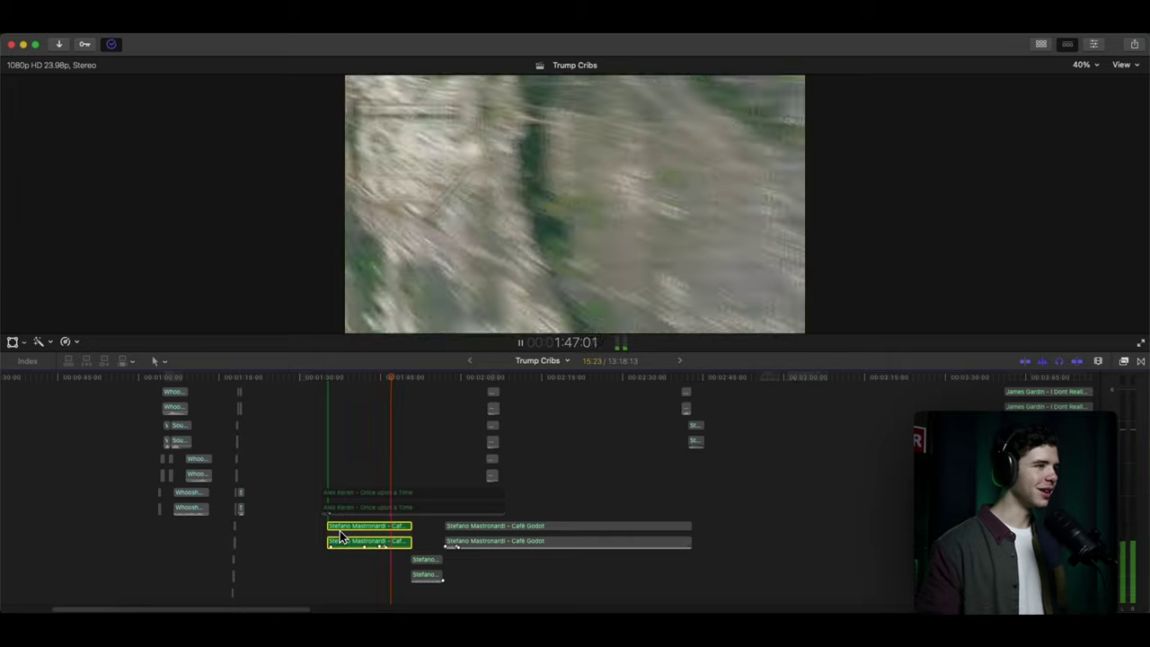
key("space")
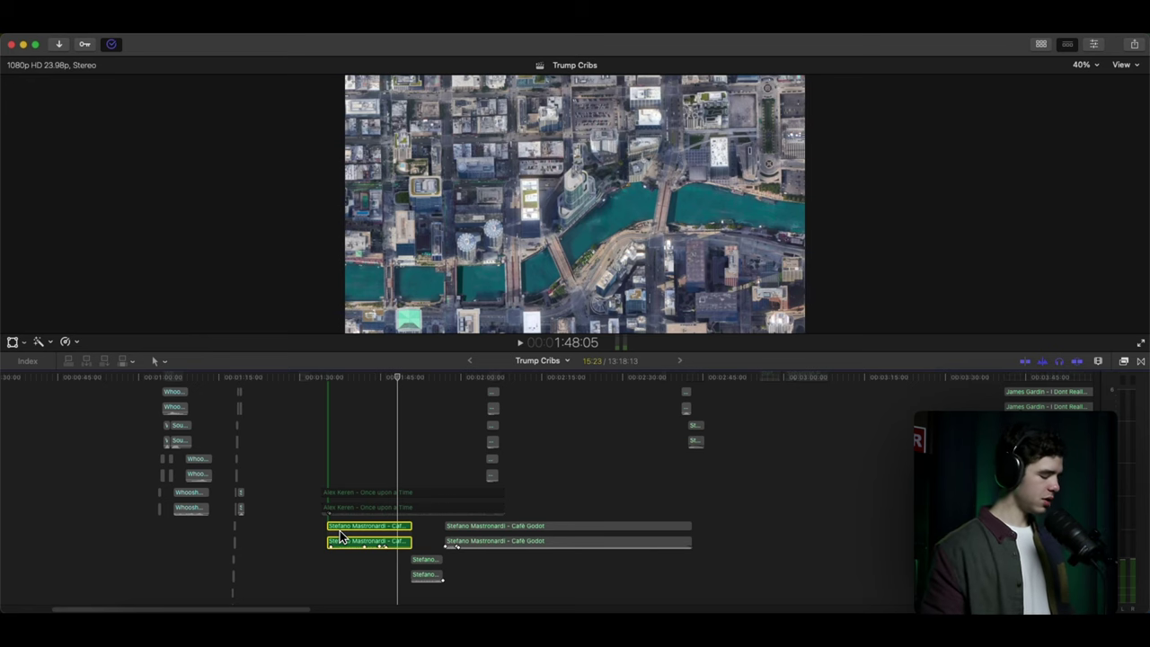
left_click(401, 469)
key("space")
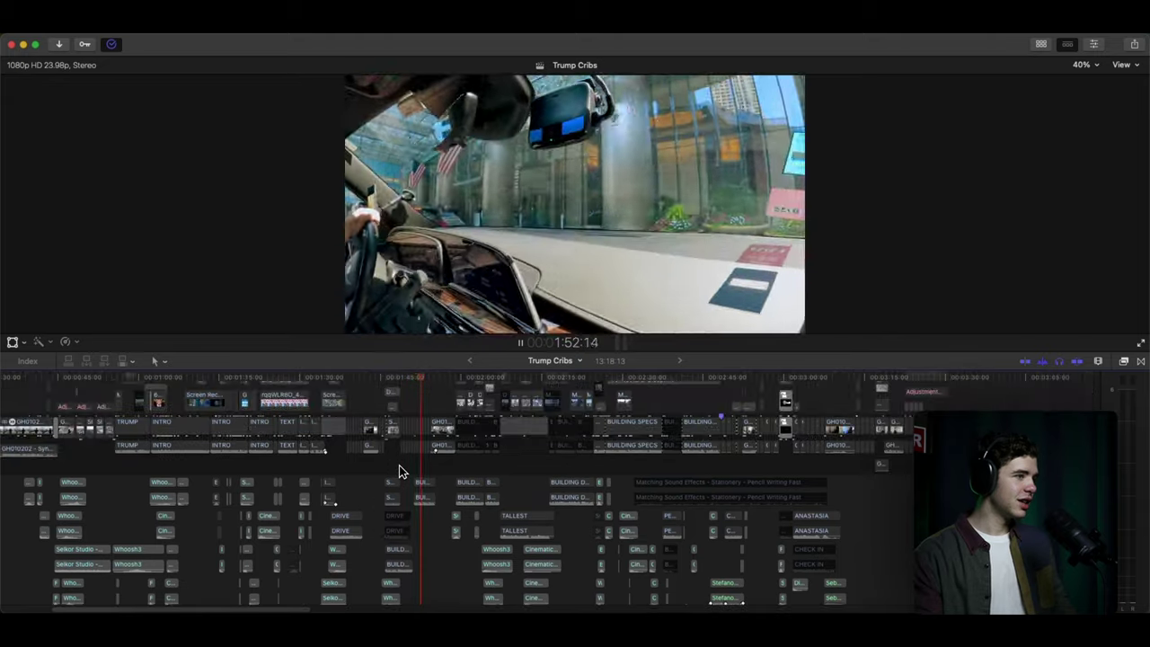
Shrink the viewer to enlarge the timeline and stop on the 7TH TALLEST BUILDING title.
left_click_drag(689, 350, 689, 271)
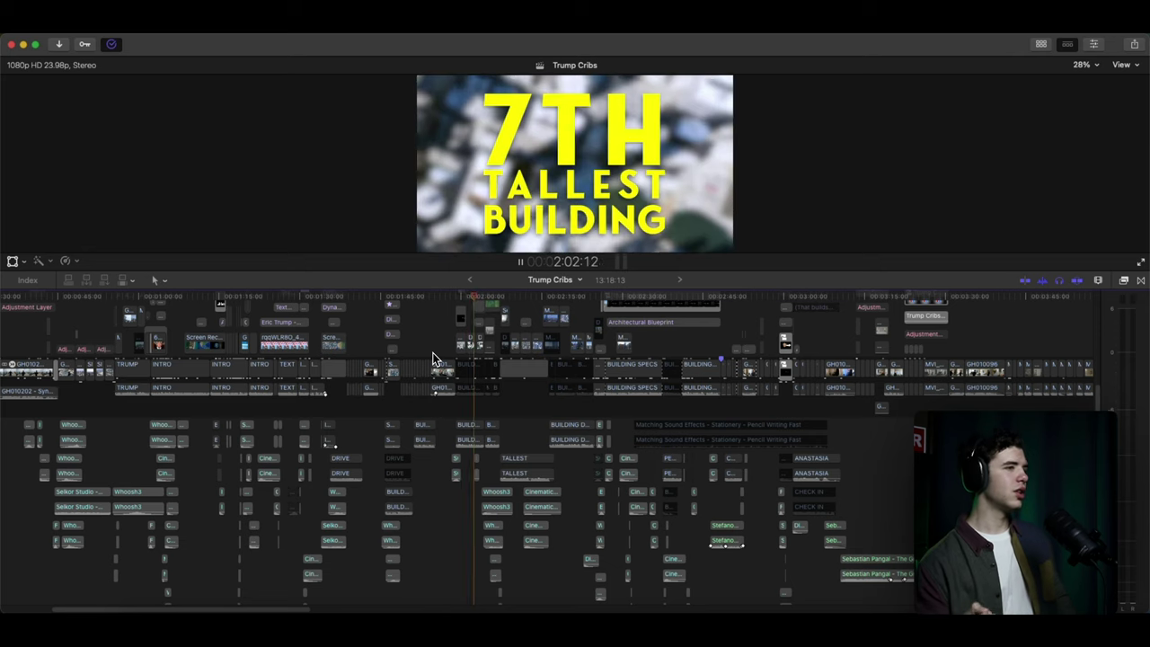
key("space")
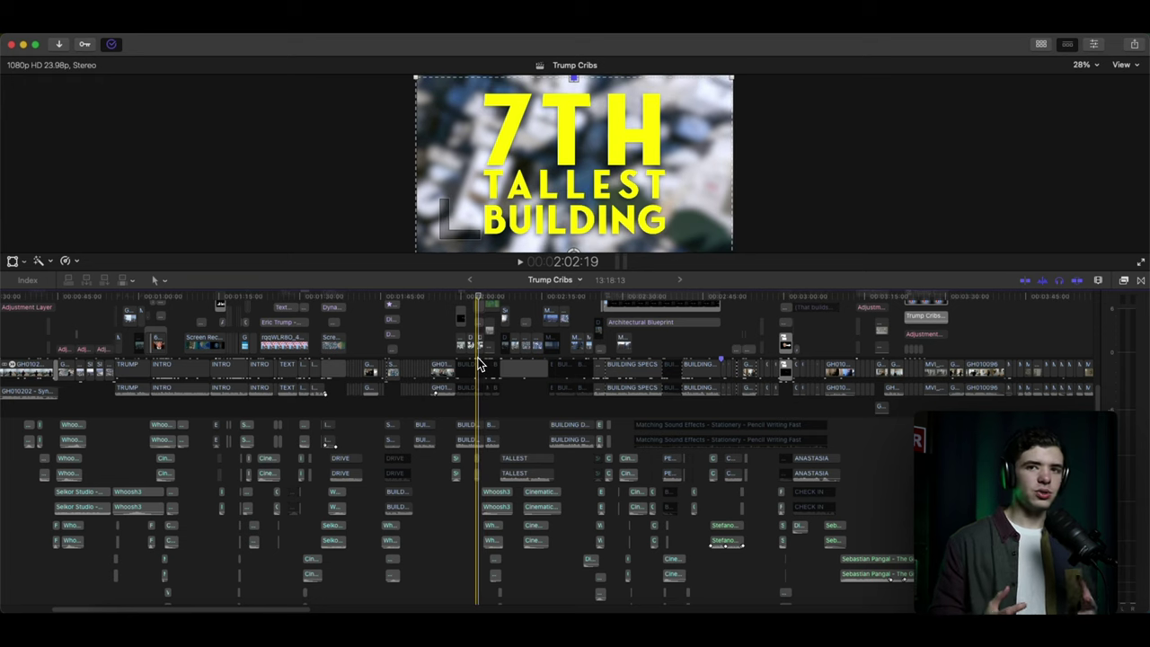
scroll(477, 364, "down", 10)
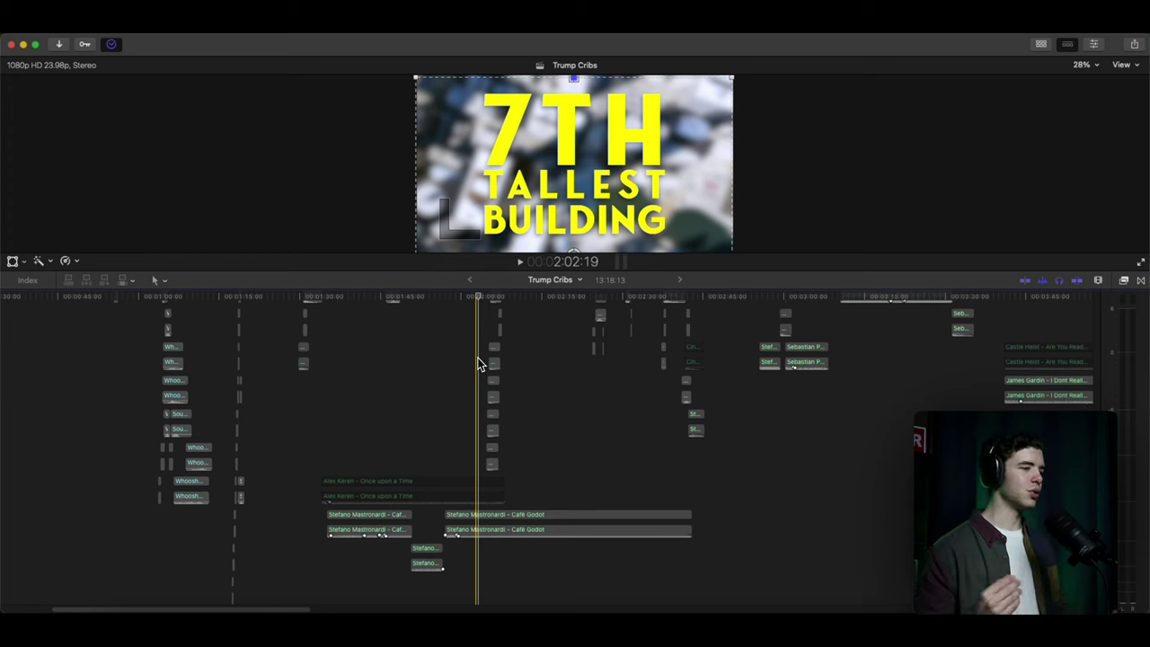
scroll(478, 364, "up", 10)
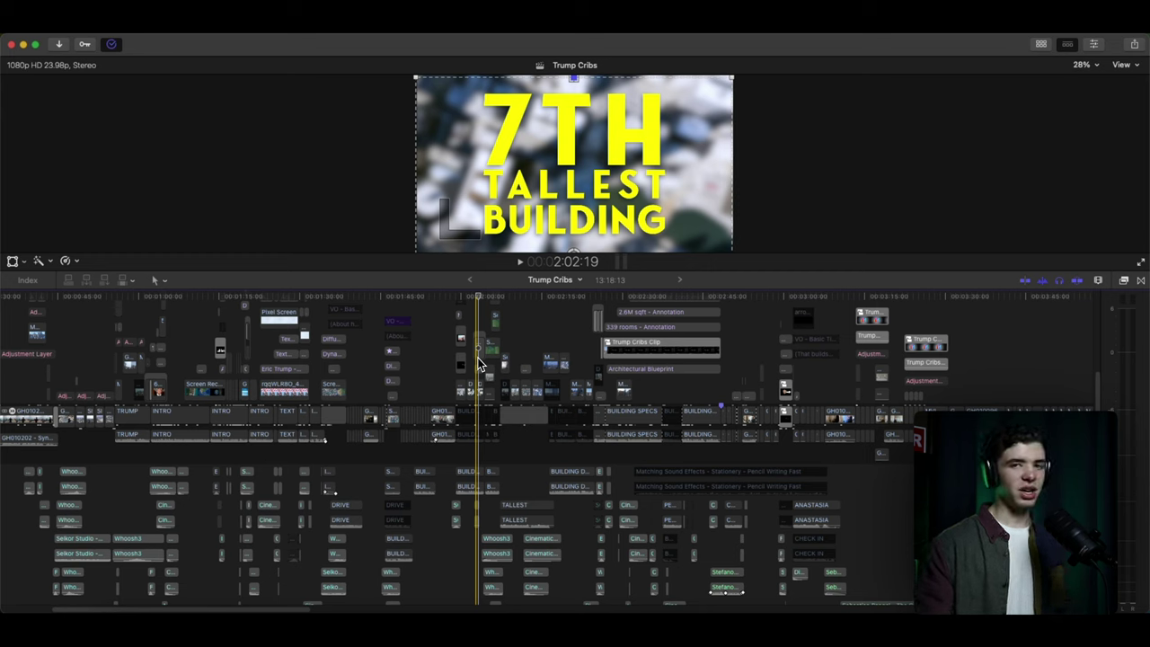
key("space")
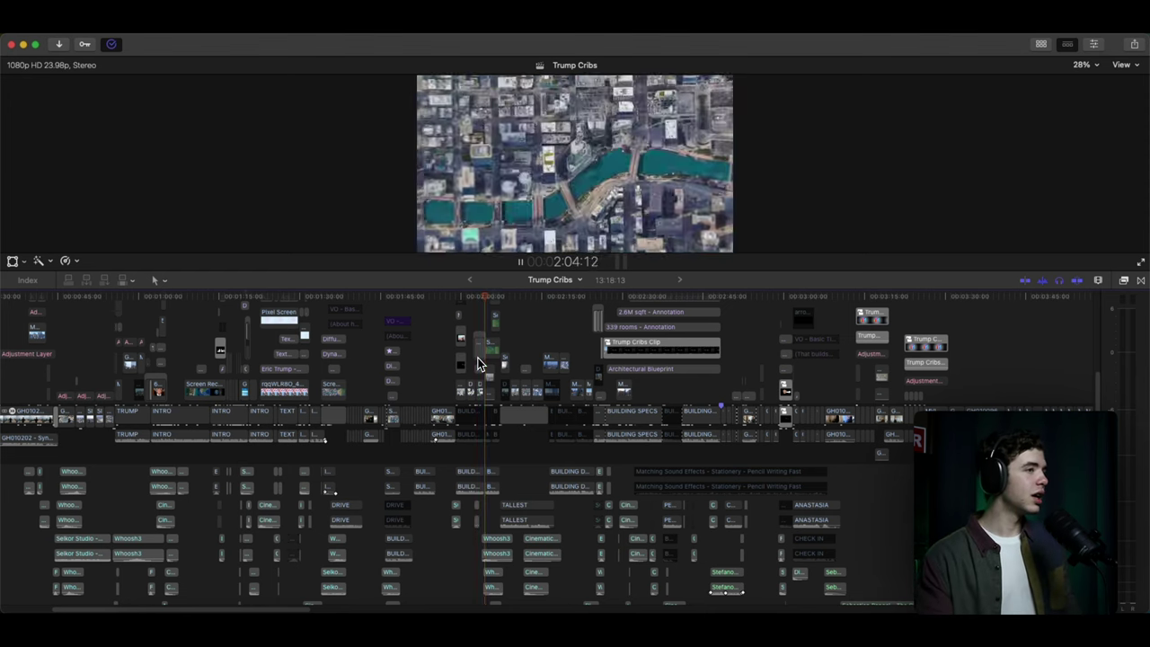
key("space")
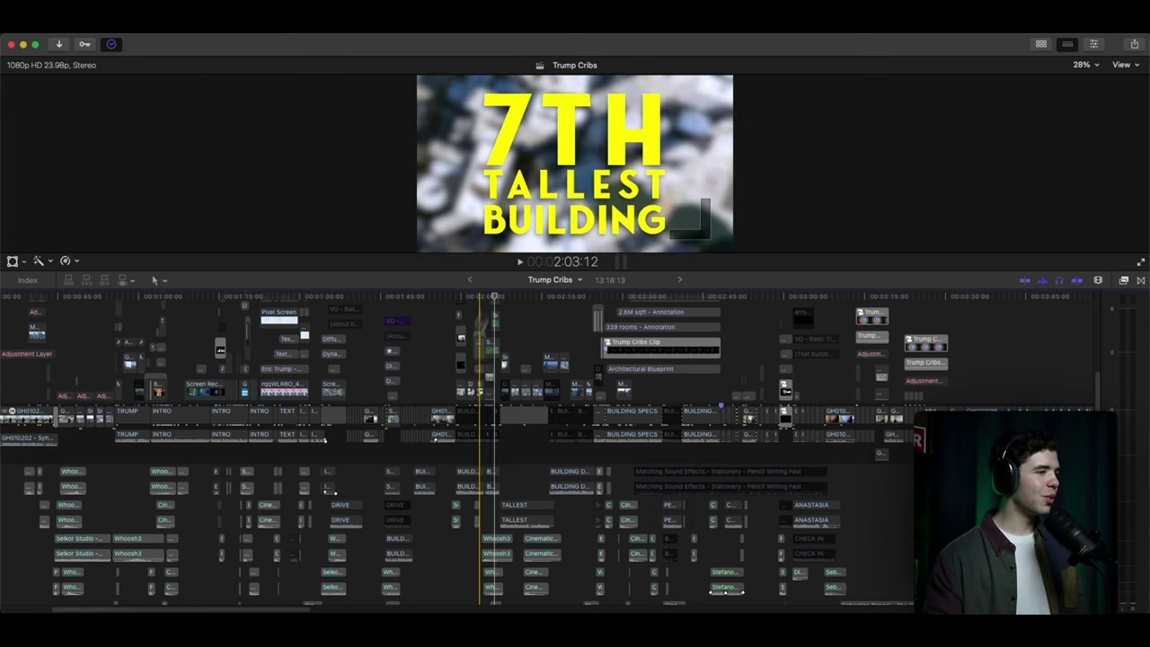
left_click(485, 316)
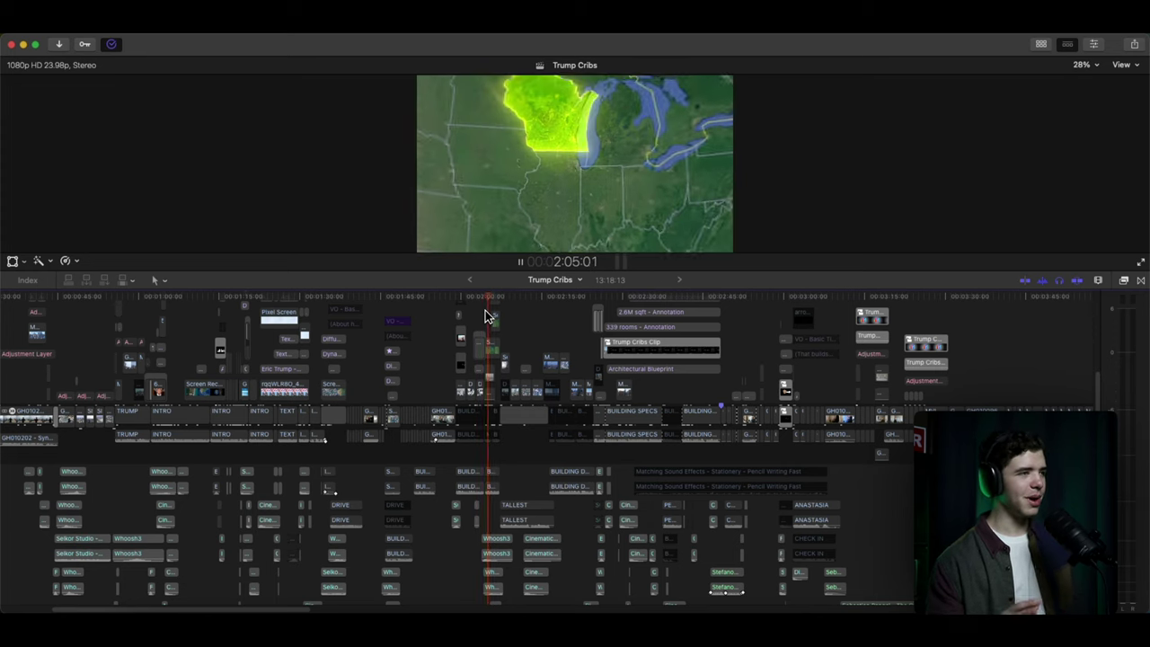
Zoom into the map section and inspect one stacked Screen Recording clip's Draw Mask and Colorize effects.
key("space")
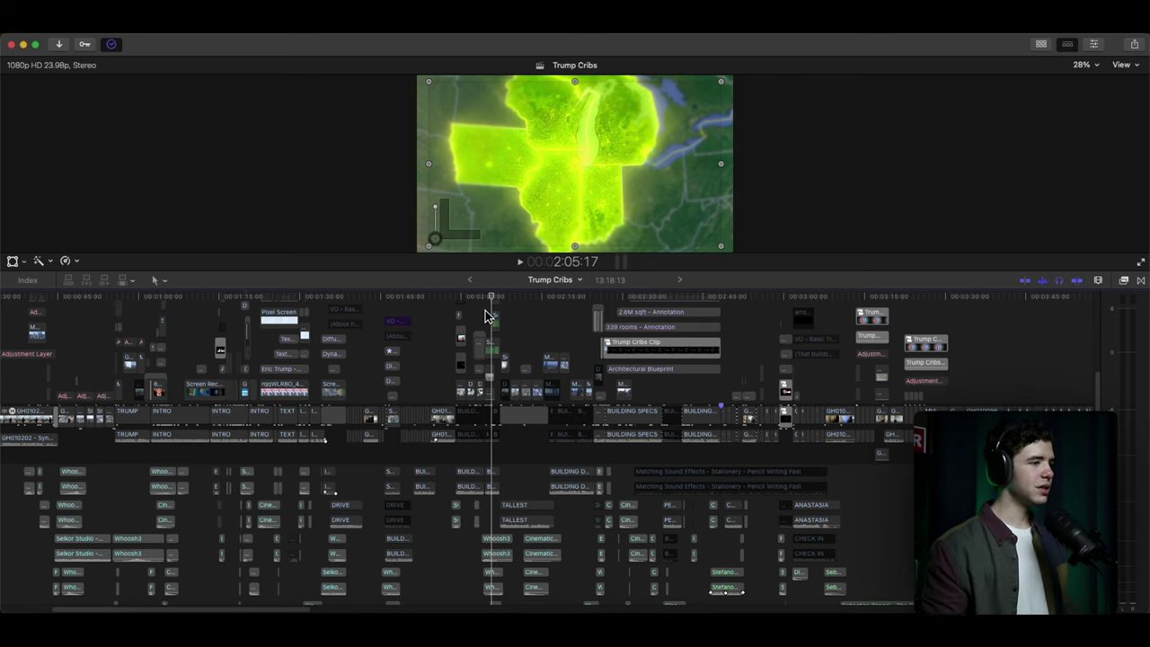
left_click(485, 315)
key("super+equal")
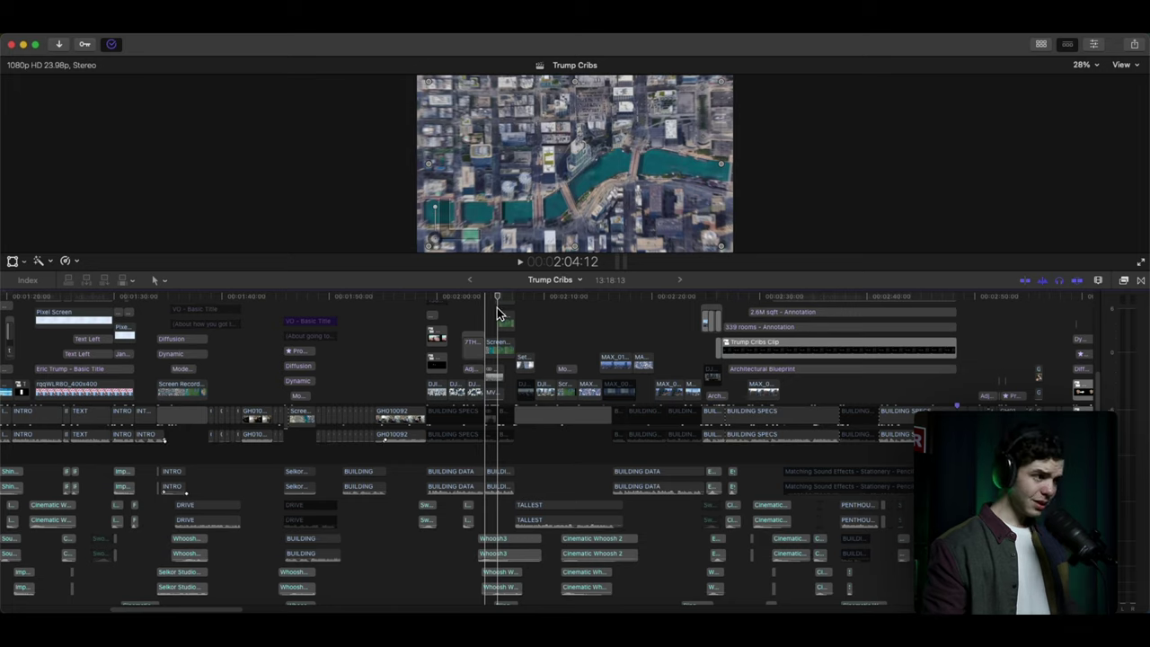
key("super+equal")
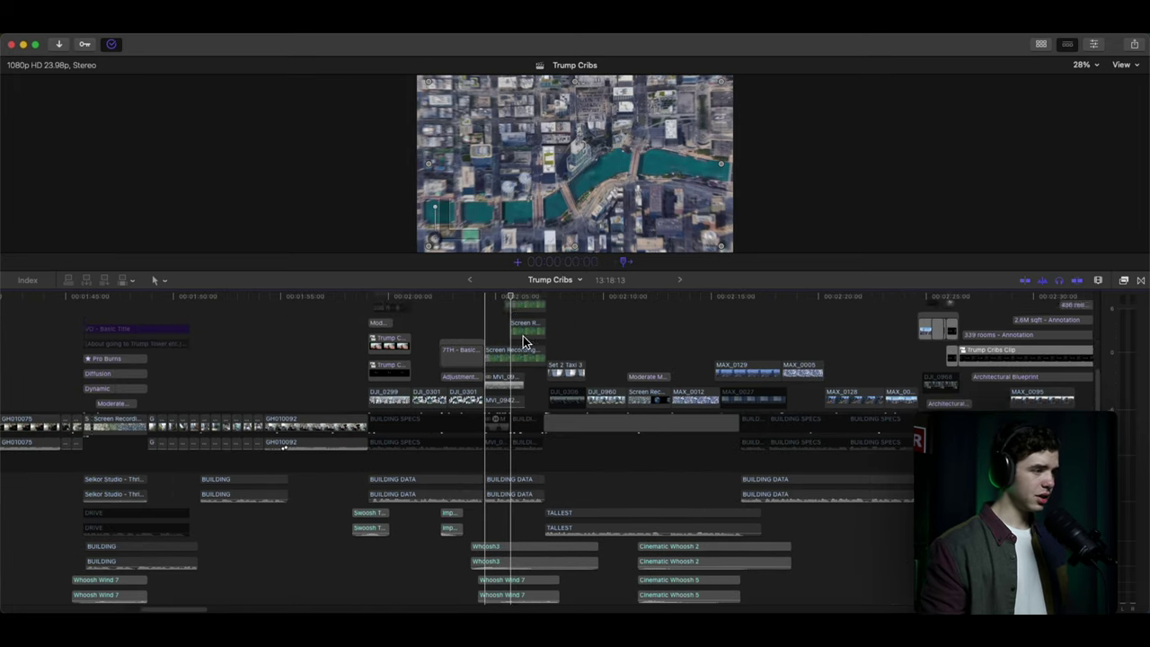
scroll(523, 339, "up", 5)
left_click(514, 352)
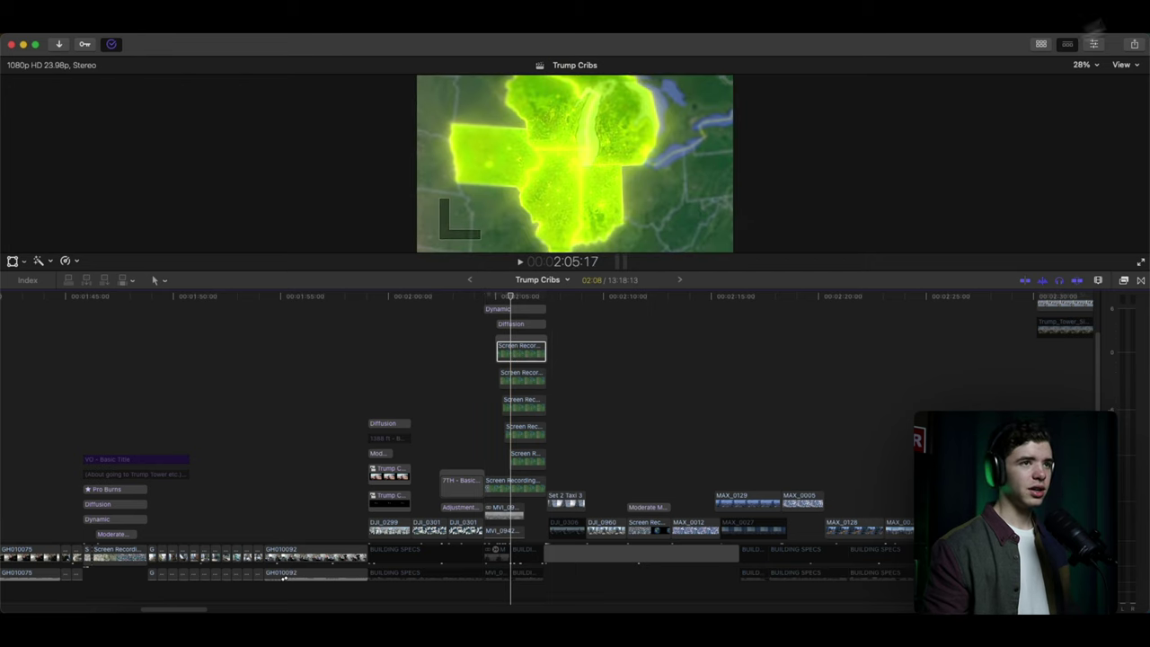
left_click(1094, 44)
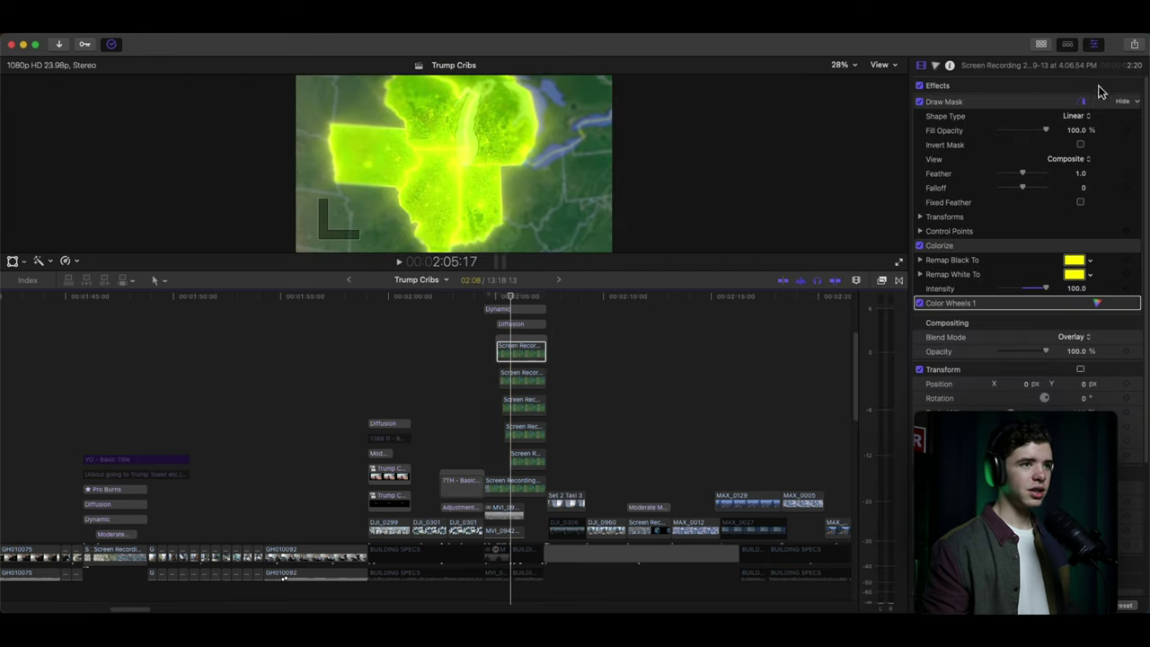
Reveal the Draw Mask shape and step through the next stacked map clips' masked layers.
left_click(979, 106)
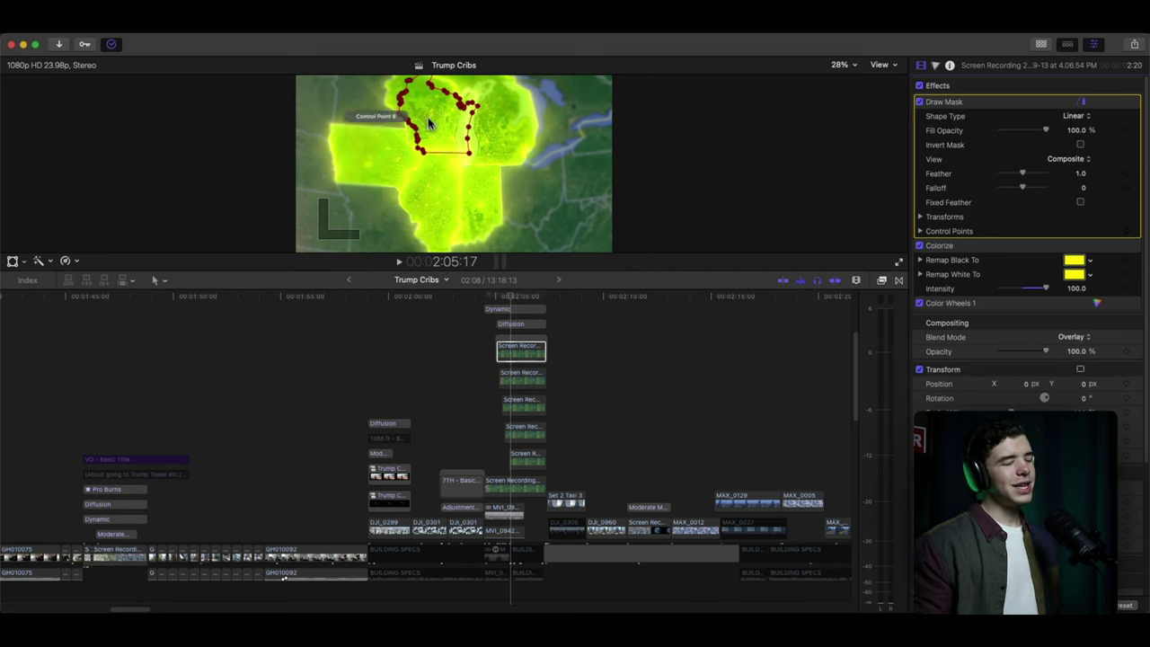
left_click(522, 378)
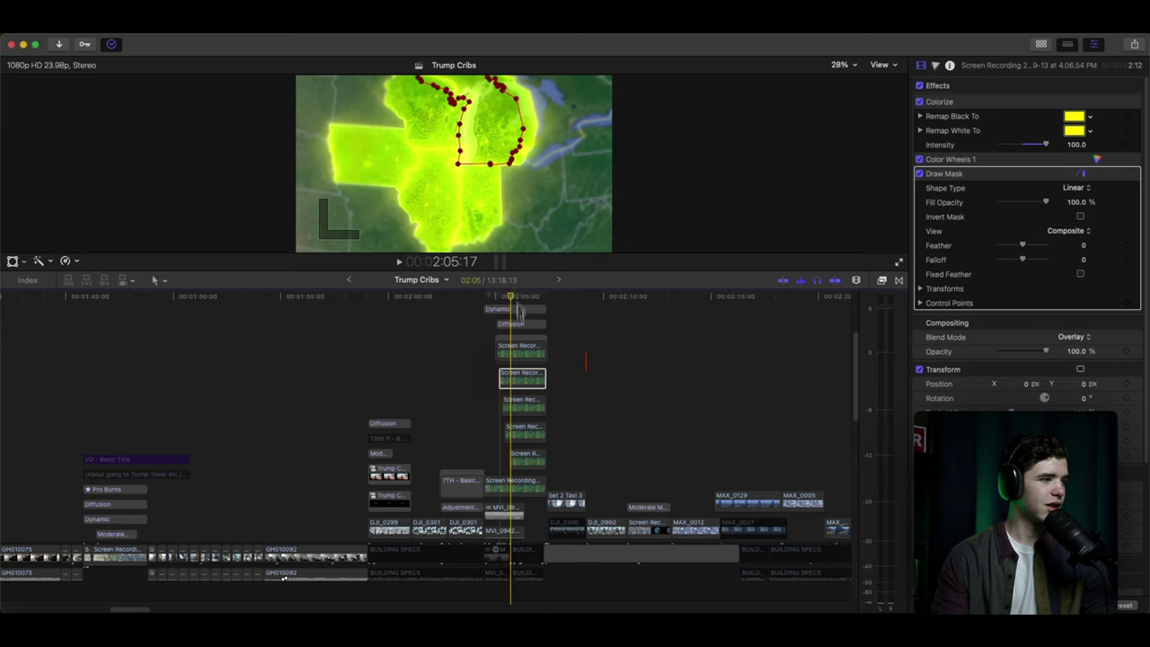
left_click(537, 405)
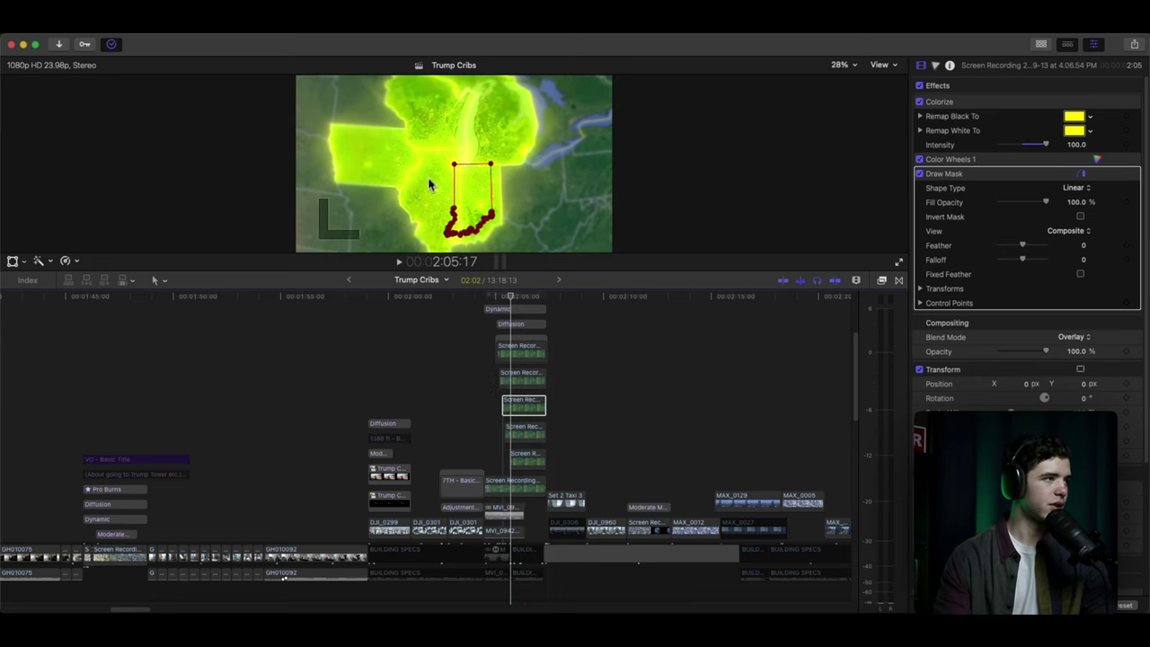
scroll(467, 334, "up", 5)
left_click_drag(472, 348, 503, 436)
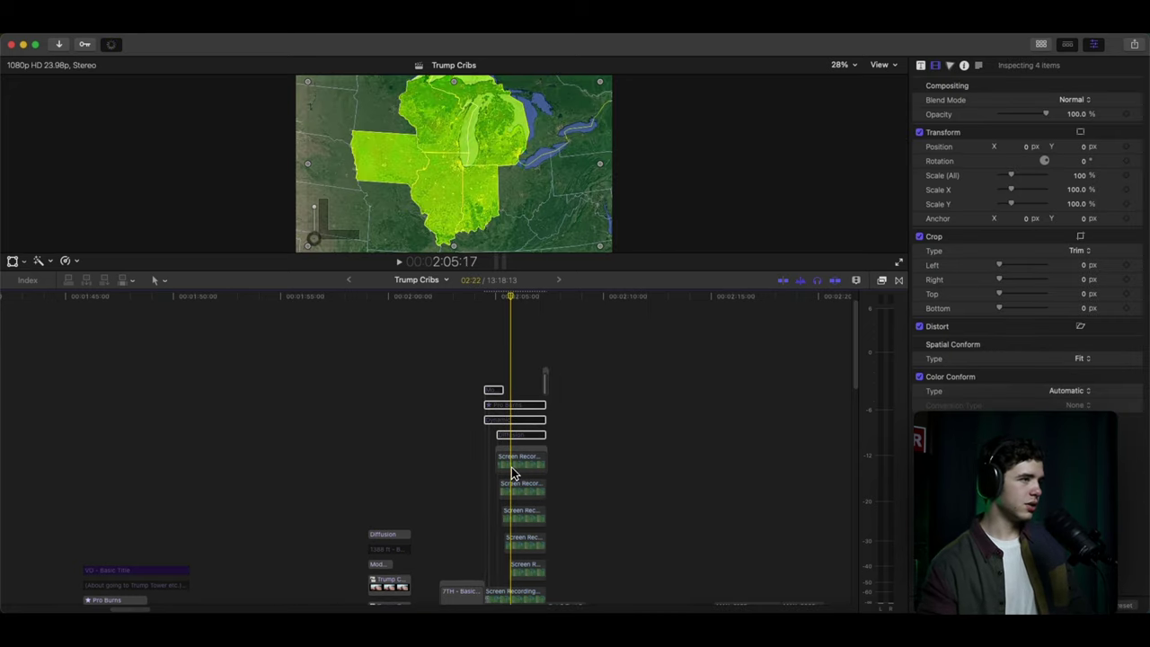
Inspect each map layer's mask down to Iowa, then marquee-select the stacked map clips together.
left_click(511, 466)
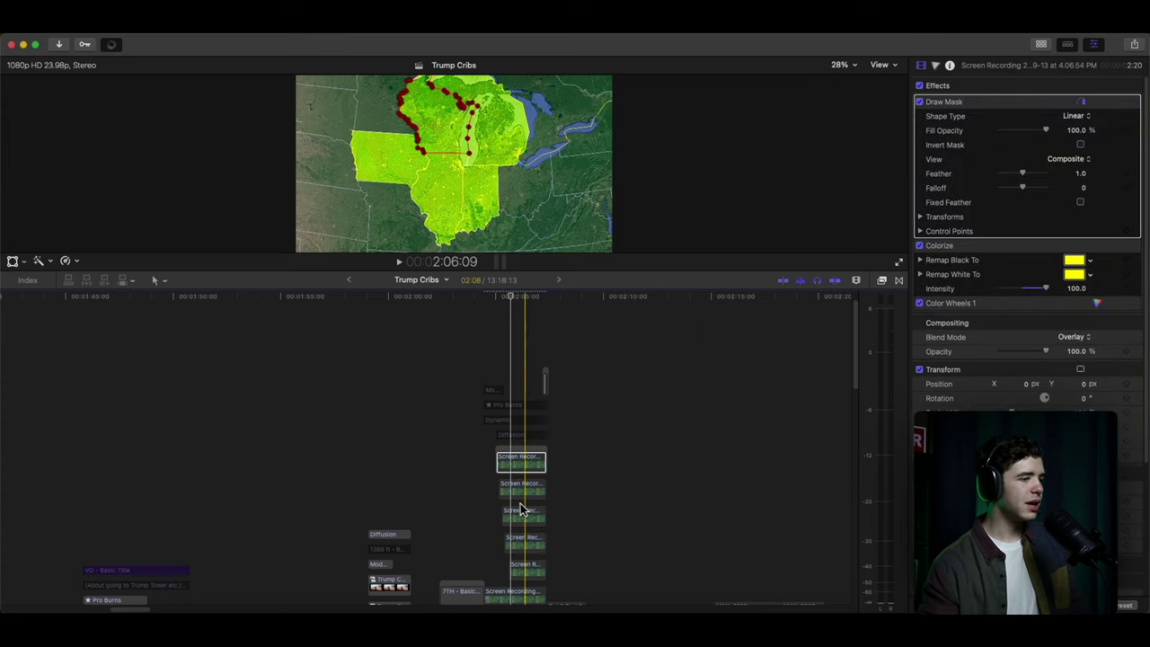
left_click(528, 489)
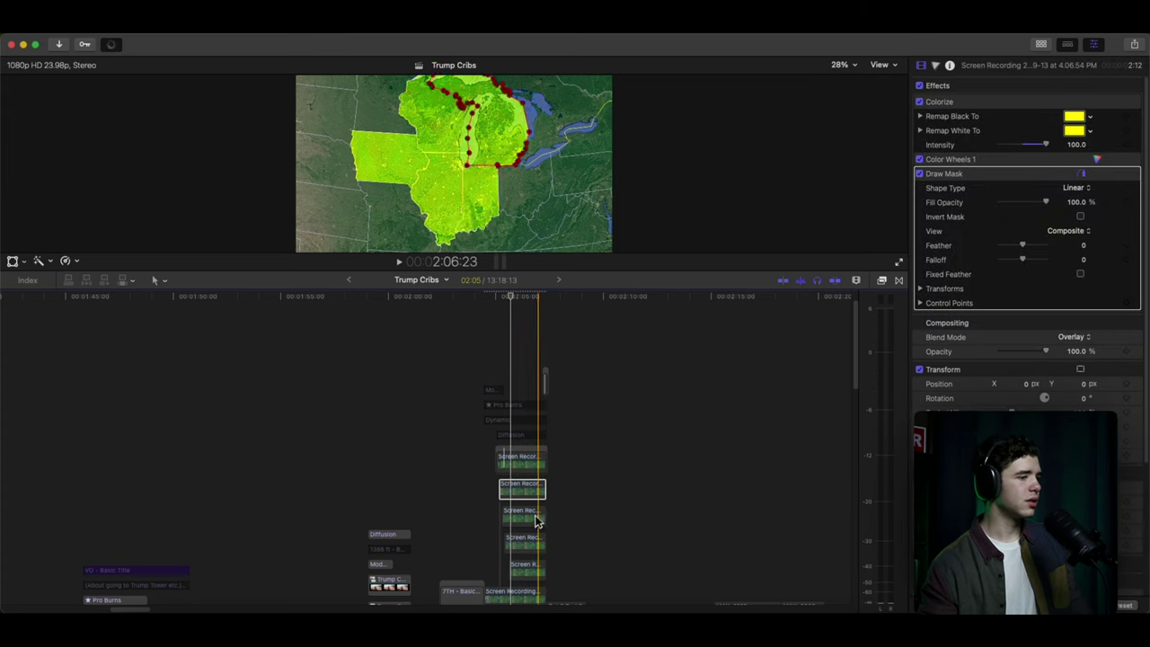
left_click(537, 517)
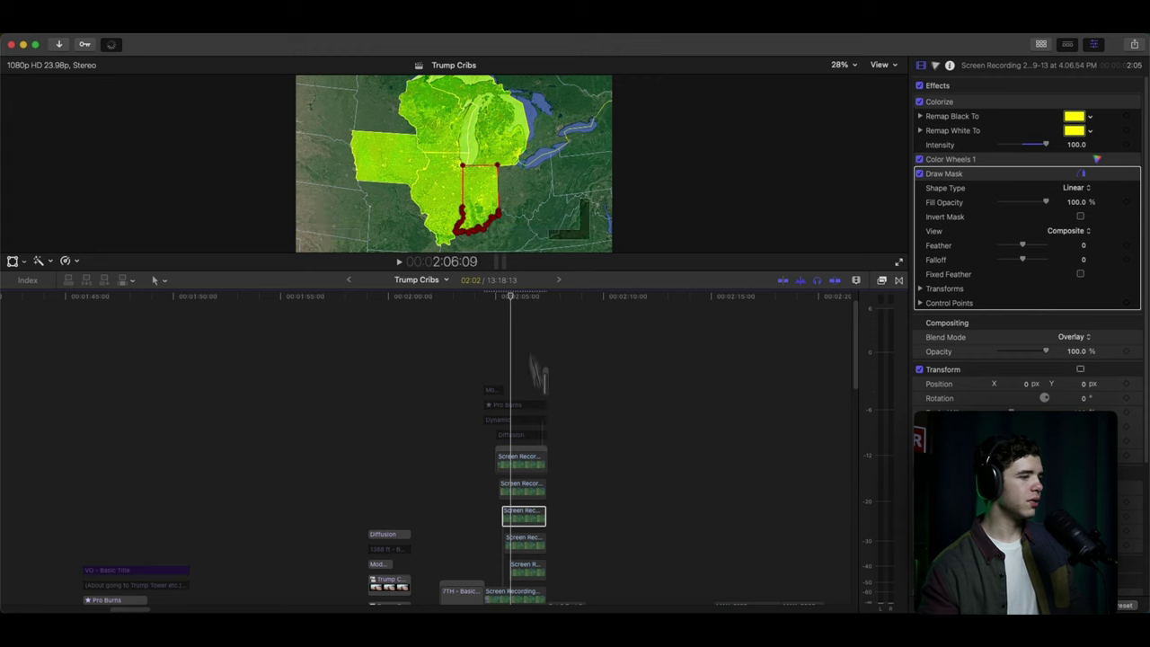
left_click(525, 542)
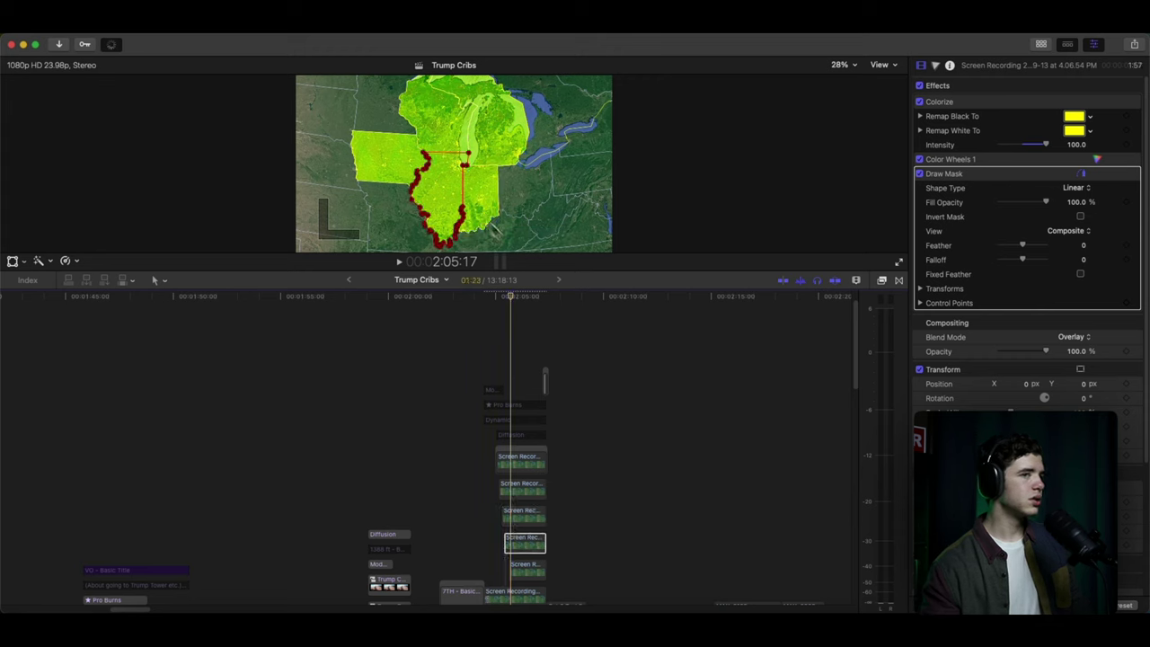
scroll(523, 537, "down", 2)
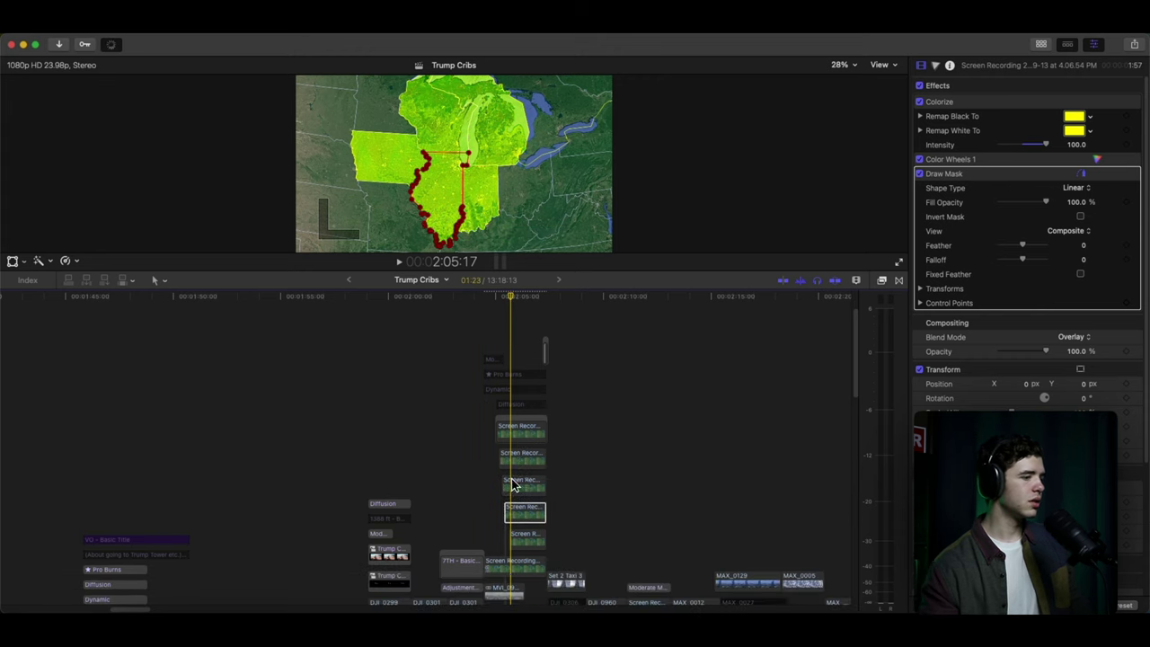
left_click(522, 536)
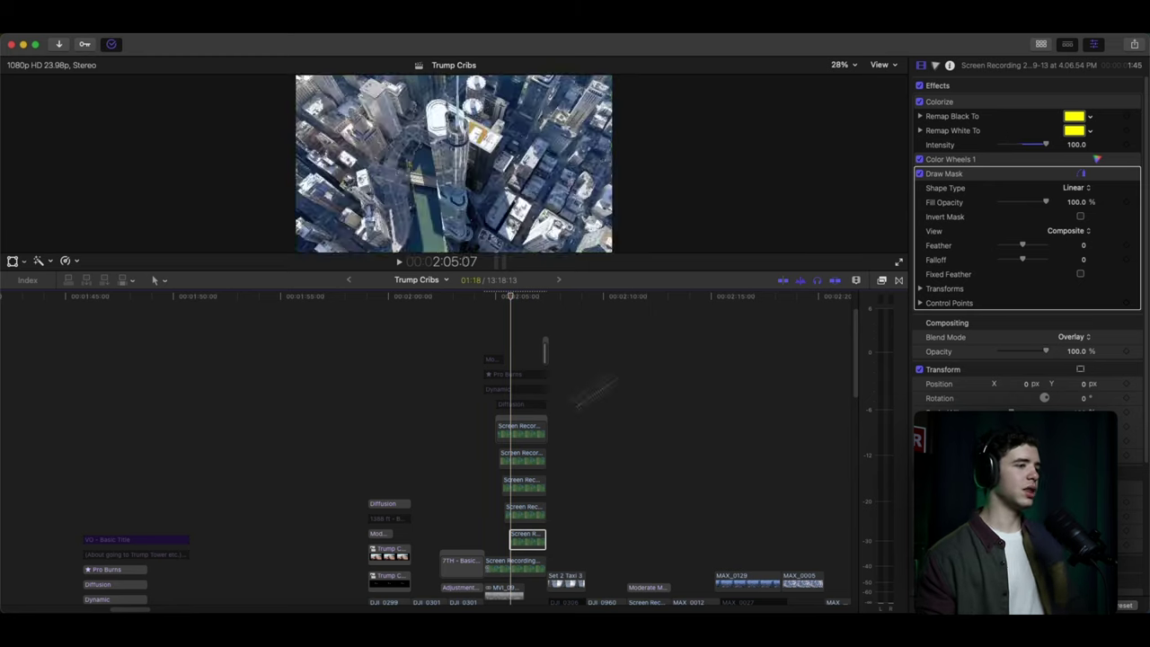
left_click_drag(476, 347, 512, 410)
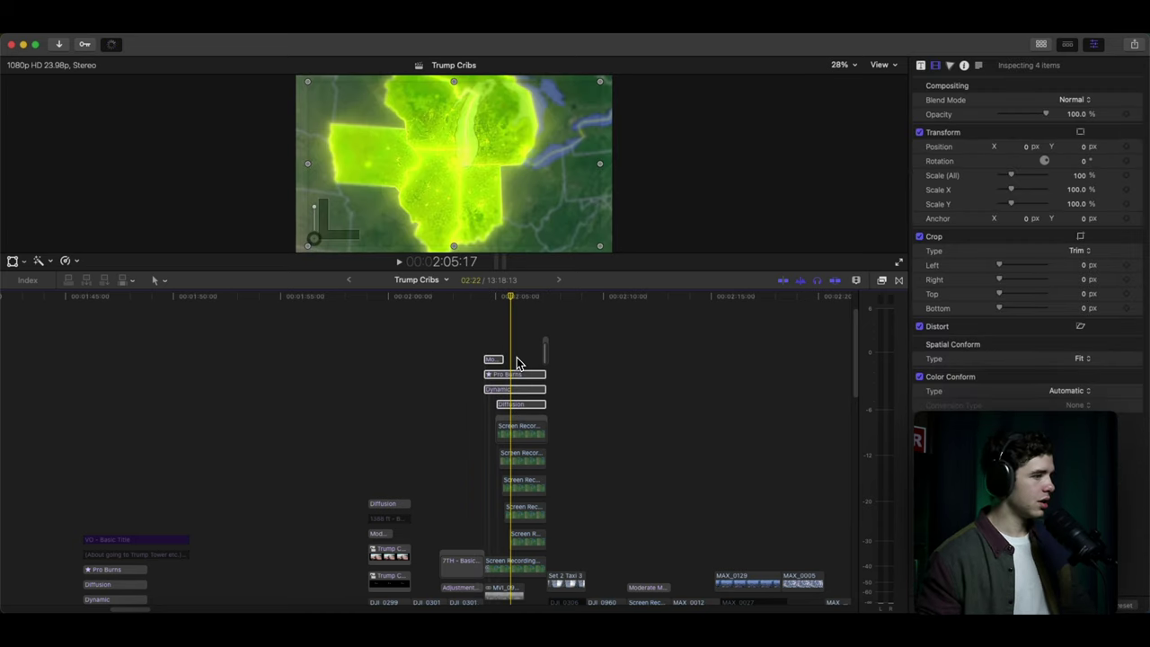
Play the glowing map, then marquee-select the eight Bling Sound Effect clips (-17.1 dB, Pitch effect).
key("super+equal")
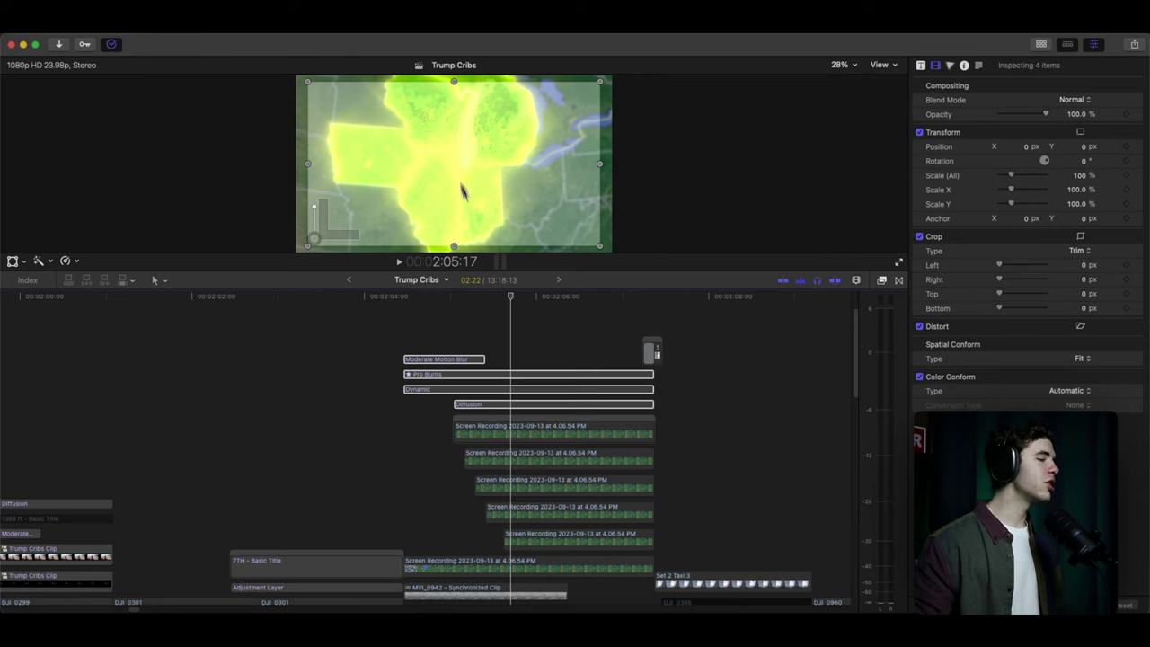
key("space")
key("space")
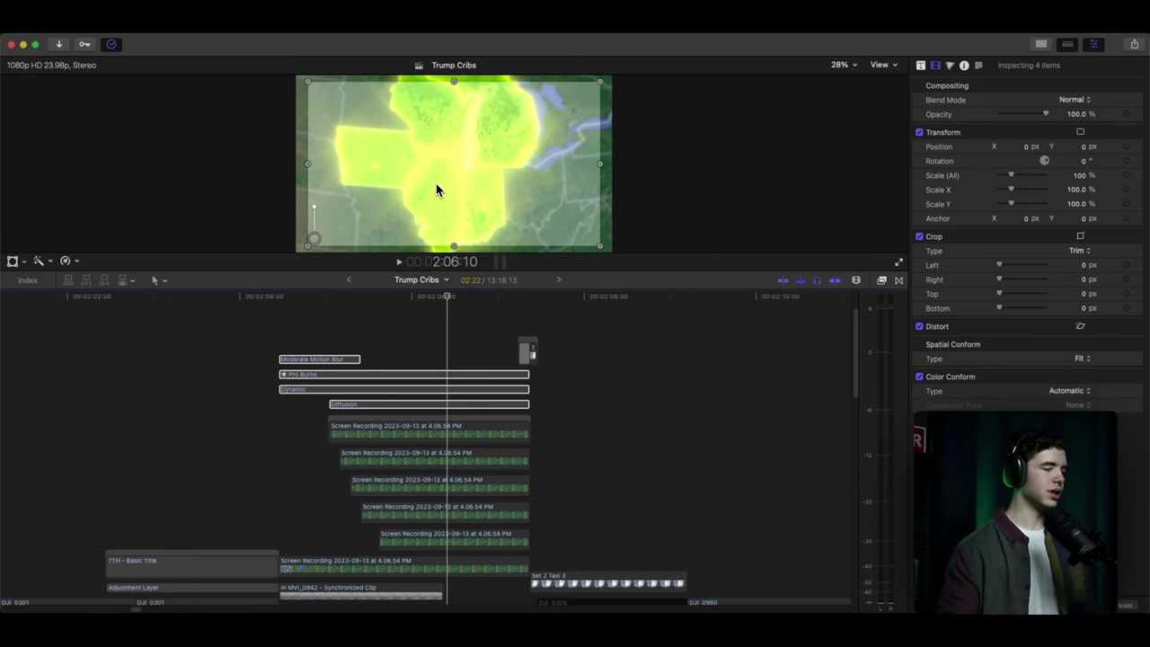
scroll(423, 379, "down", 10)
scroll(423, 382, "up", 5)
scroll(423, 382, "down", 6)
left_click_drag(289, 318, 447, 454)
key("space")
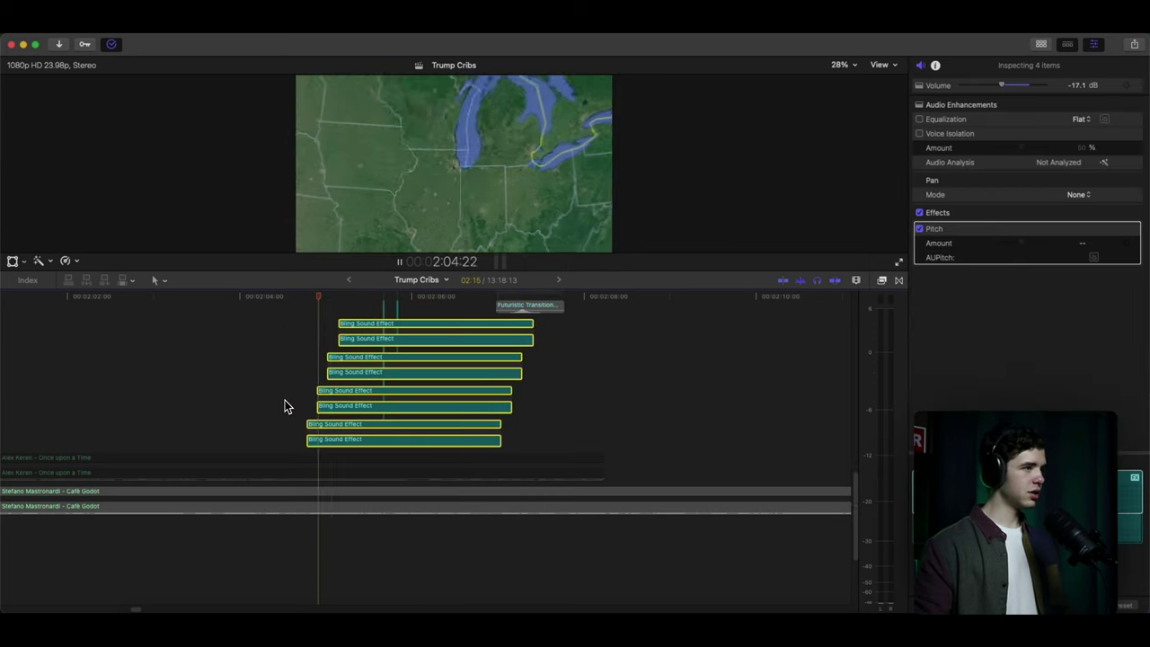
Deselect the Bling clips and play past the city shots to the 339 rooms blueprint at 00:02:27:03.
scroll(284, 405, "right", 3)
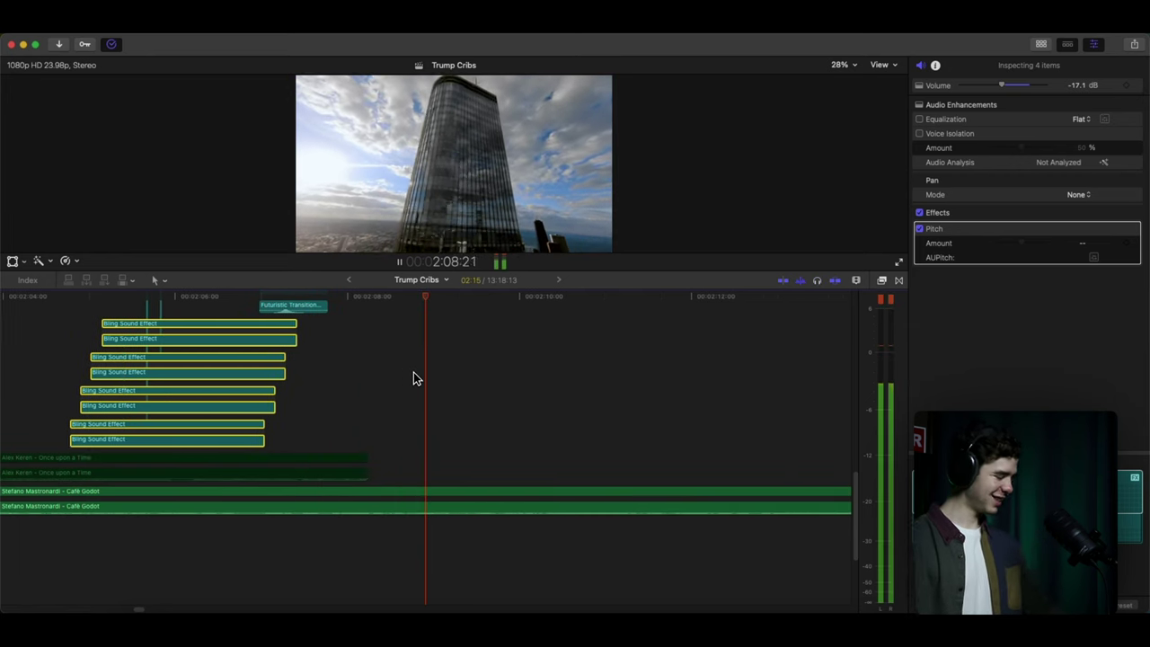
left_click(415, 377)
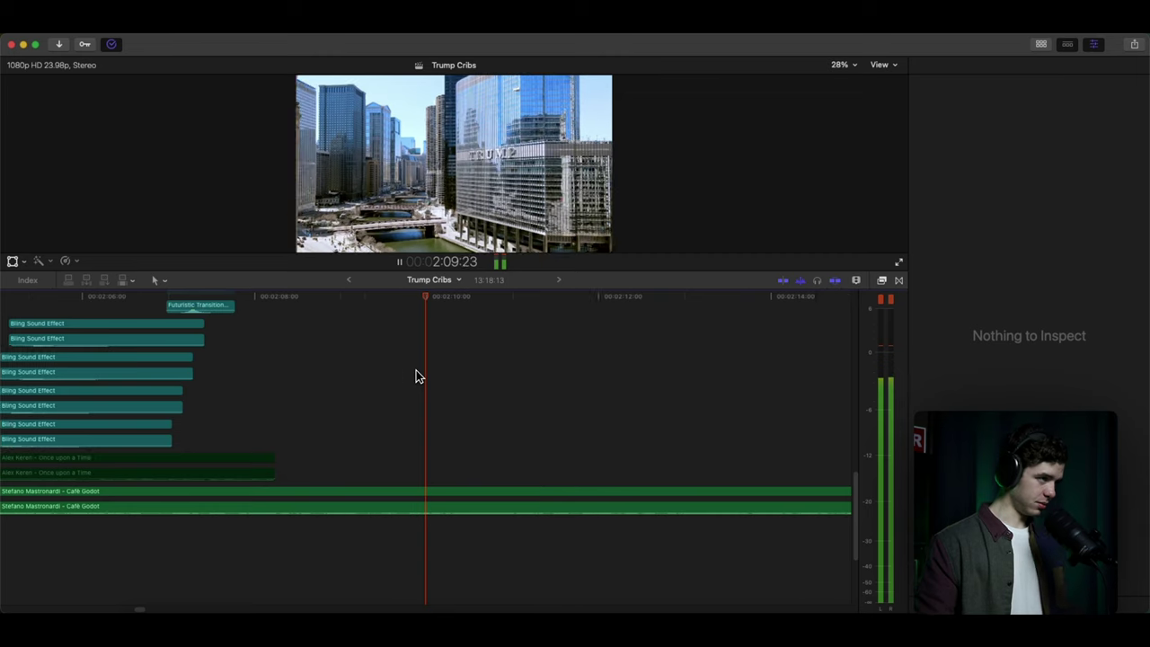
key("space")
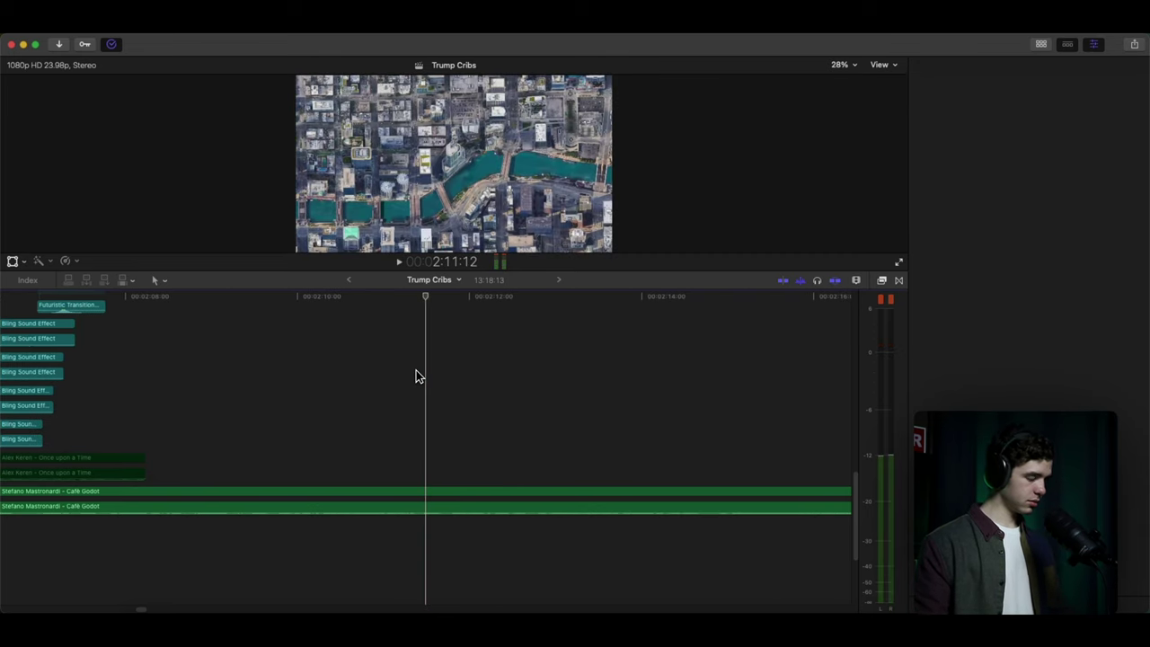
key("c")
scroll(415, 376, "up", 5)
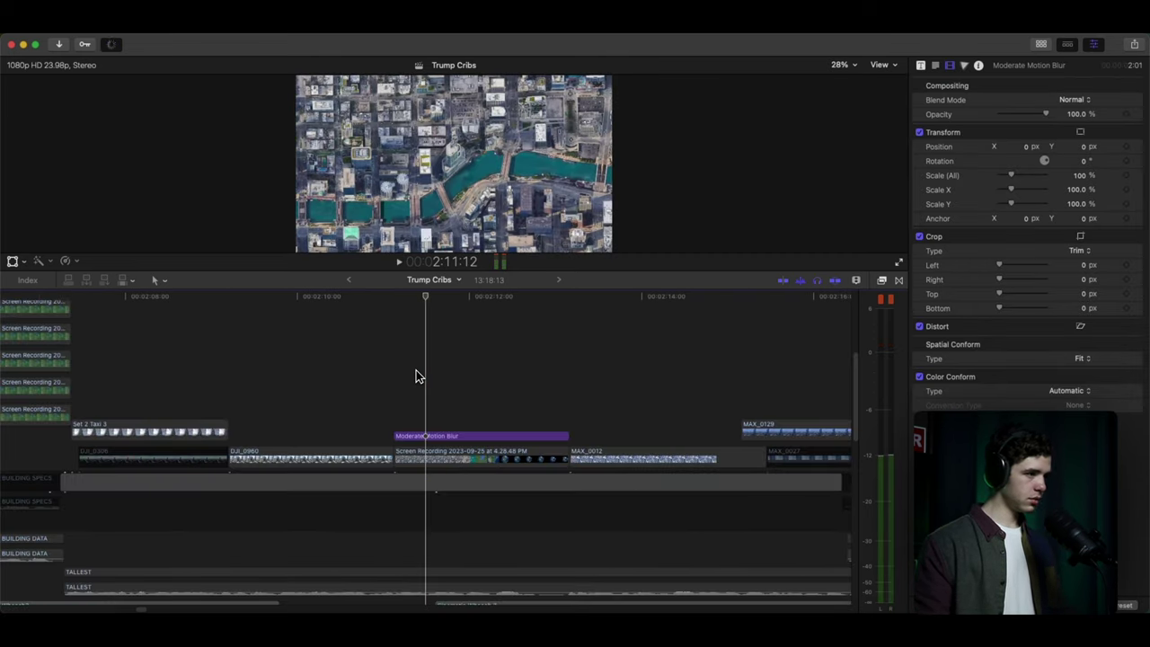
key("space")
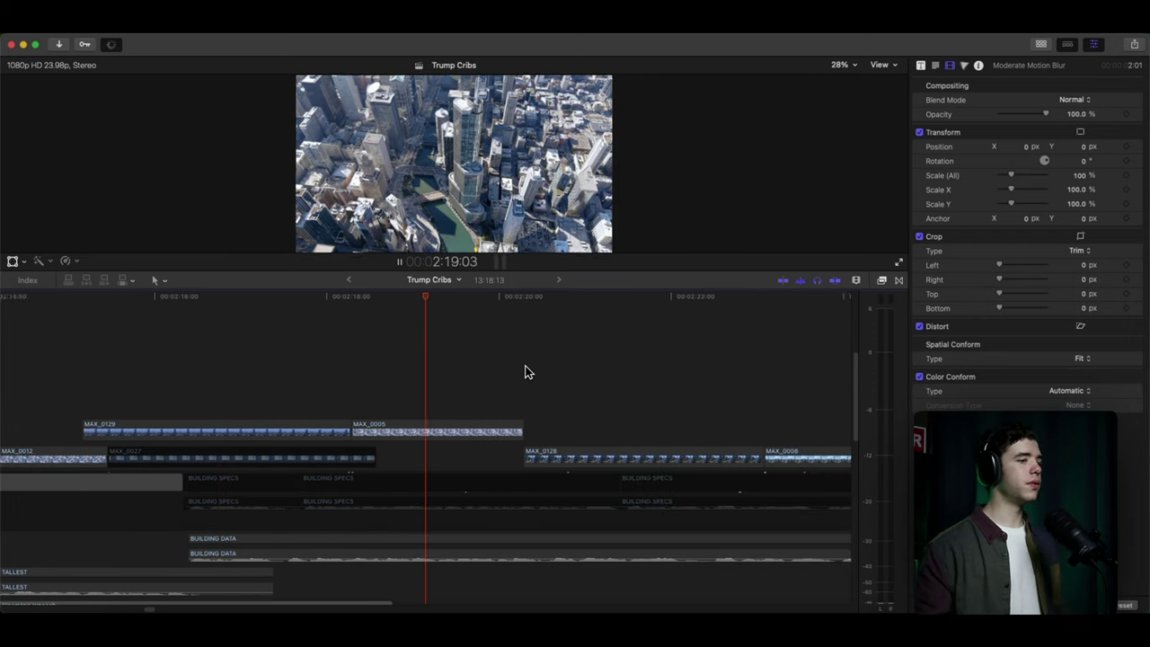
key("super+minus")
key("super+minus")
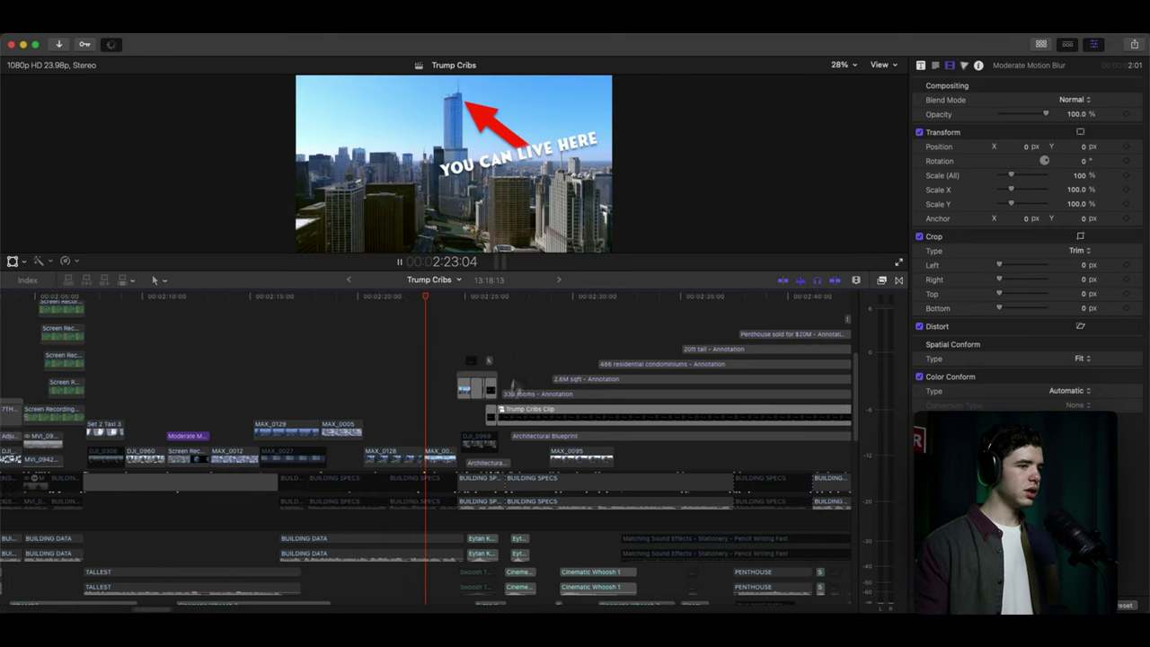
scroll(510, 382, "down", 4)
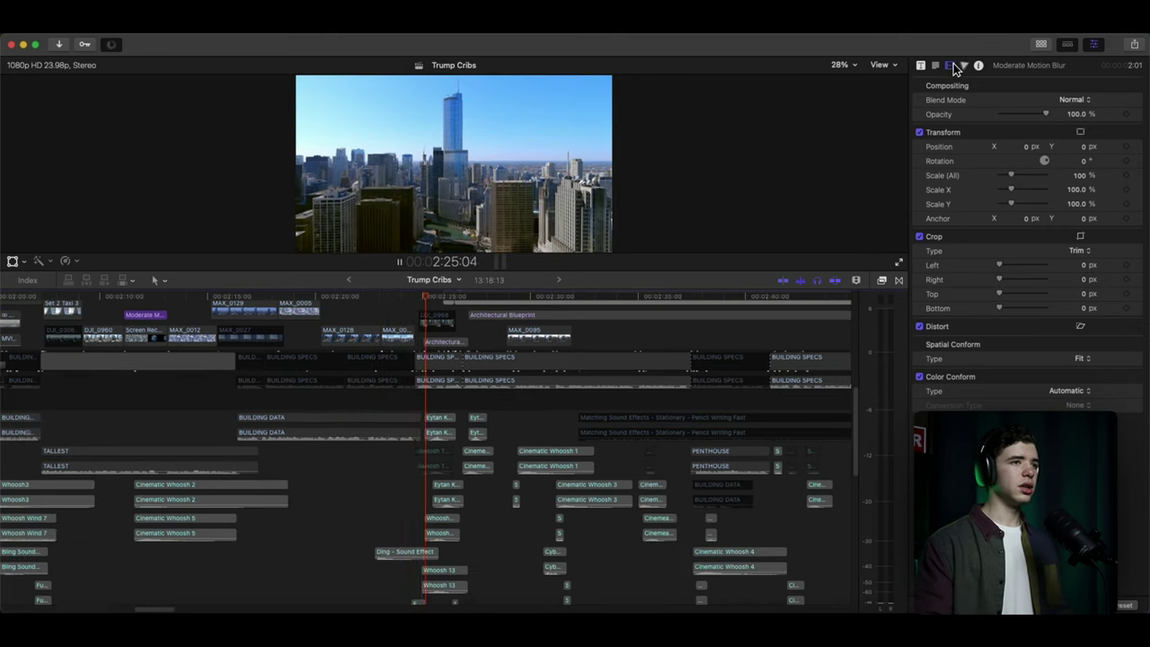
Hide the properties panel and play from the blue city skyline into the blueprint section.
left_click(1093, 43)
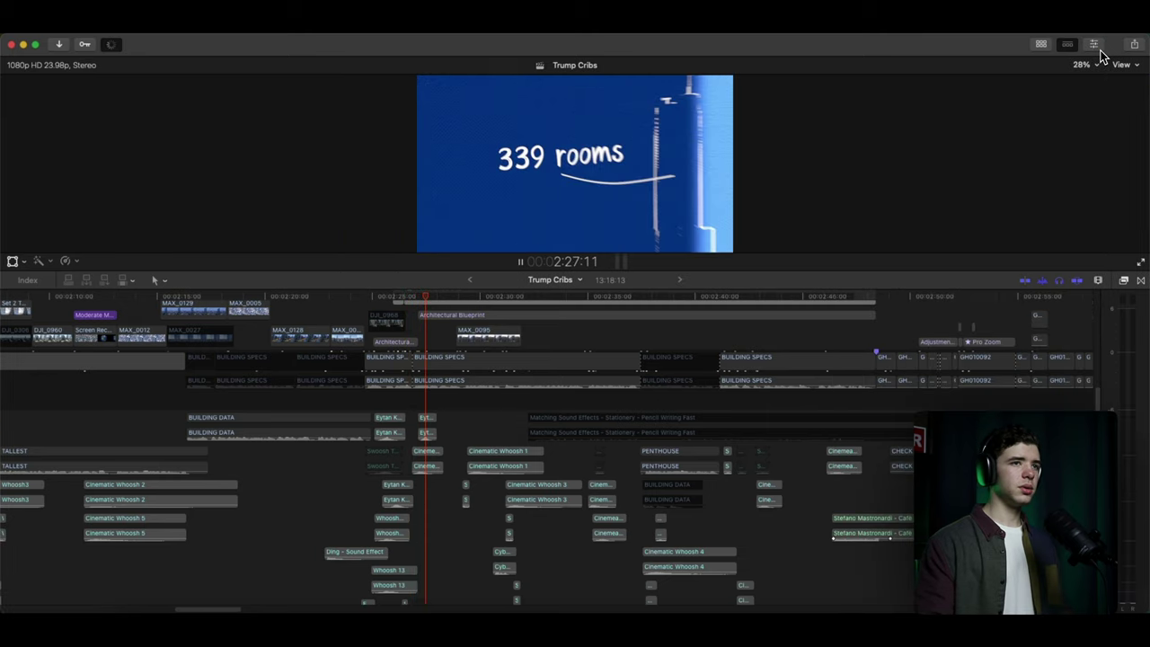
left_click(386, 300)
left_click(361, 303)
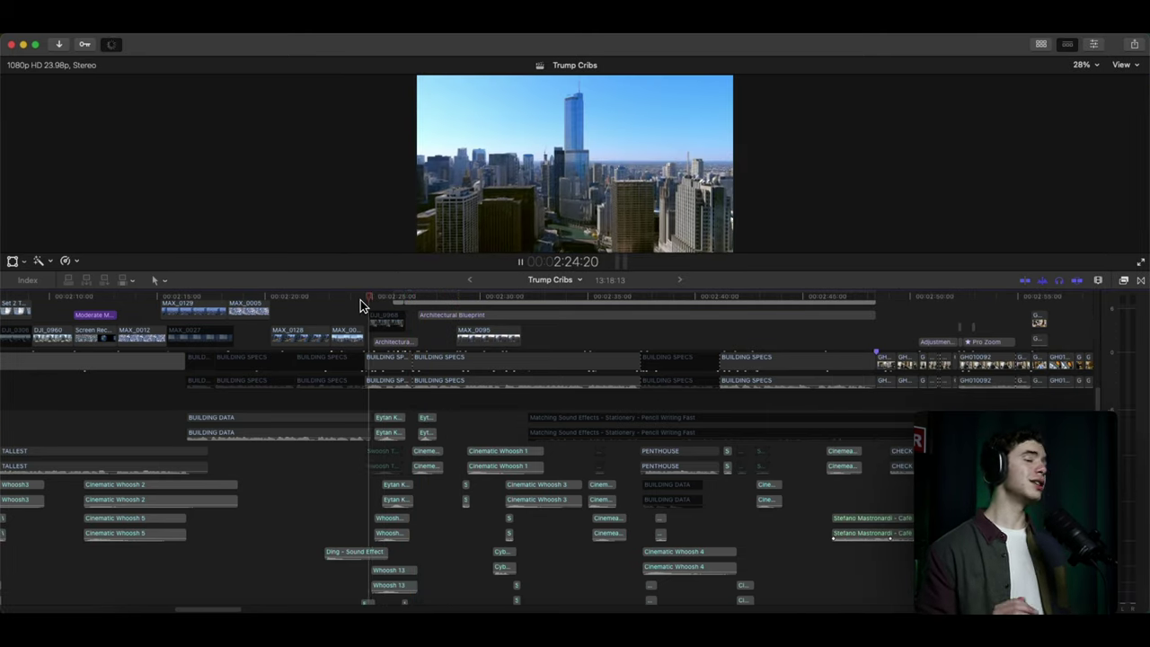
key("space")
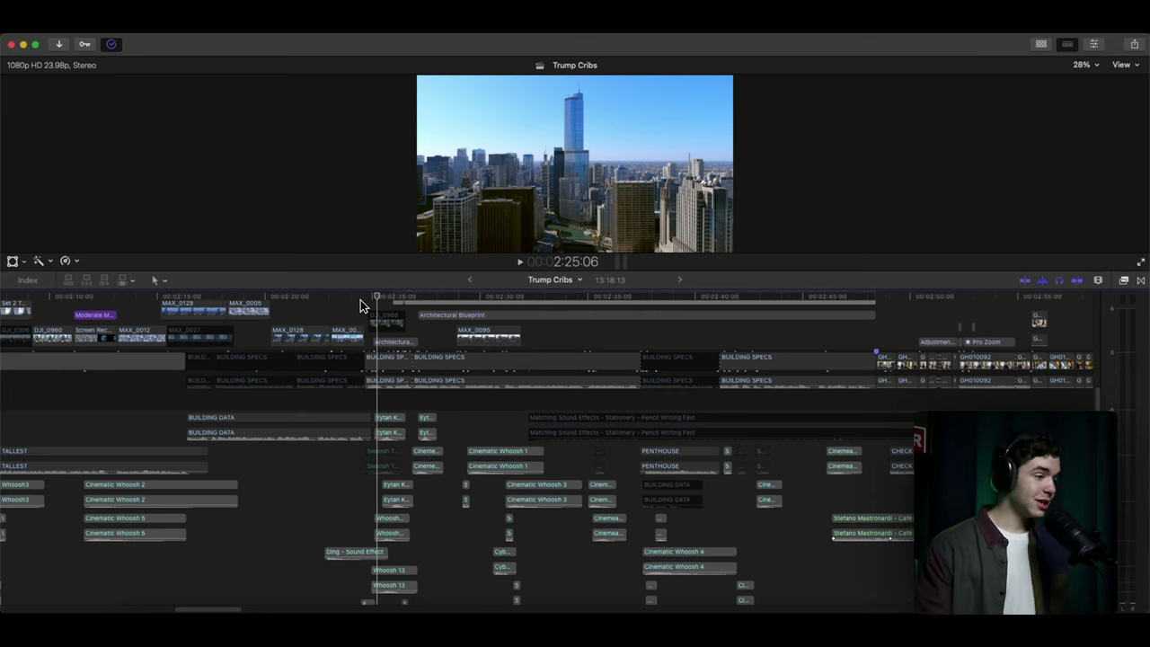
scroll(360, 306, "down", 3)
scroll(360, 305, "up", 5)
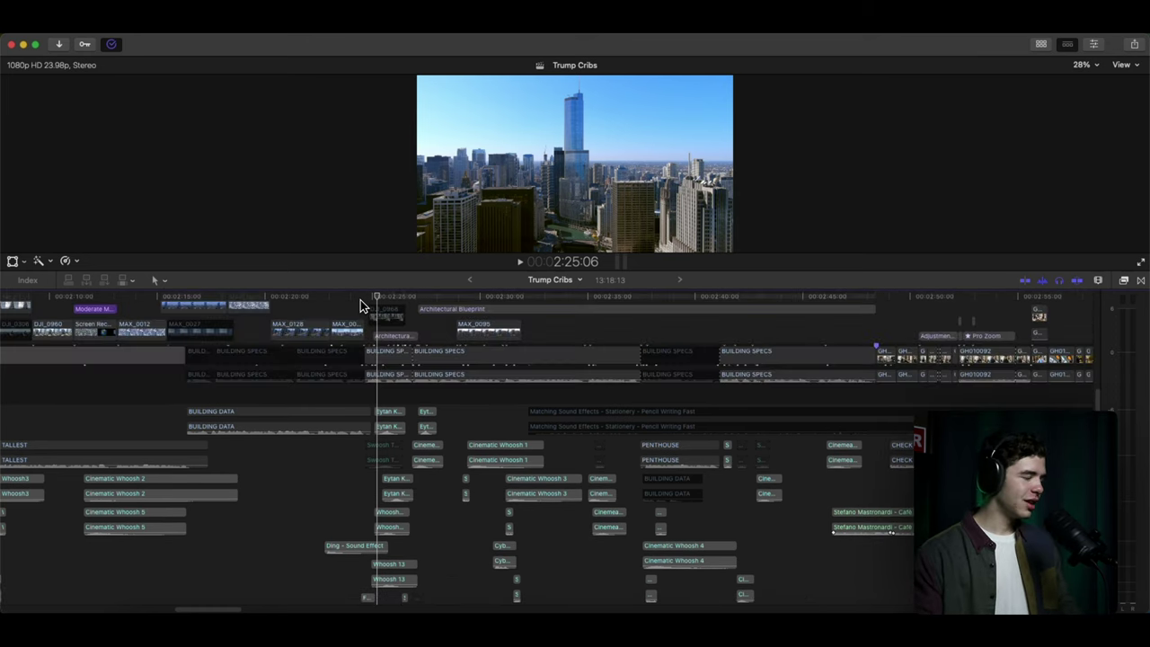
scroll(360, 305, "up", 2)
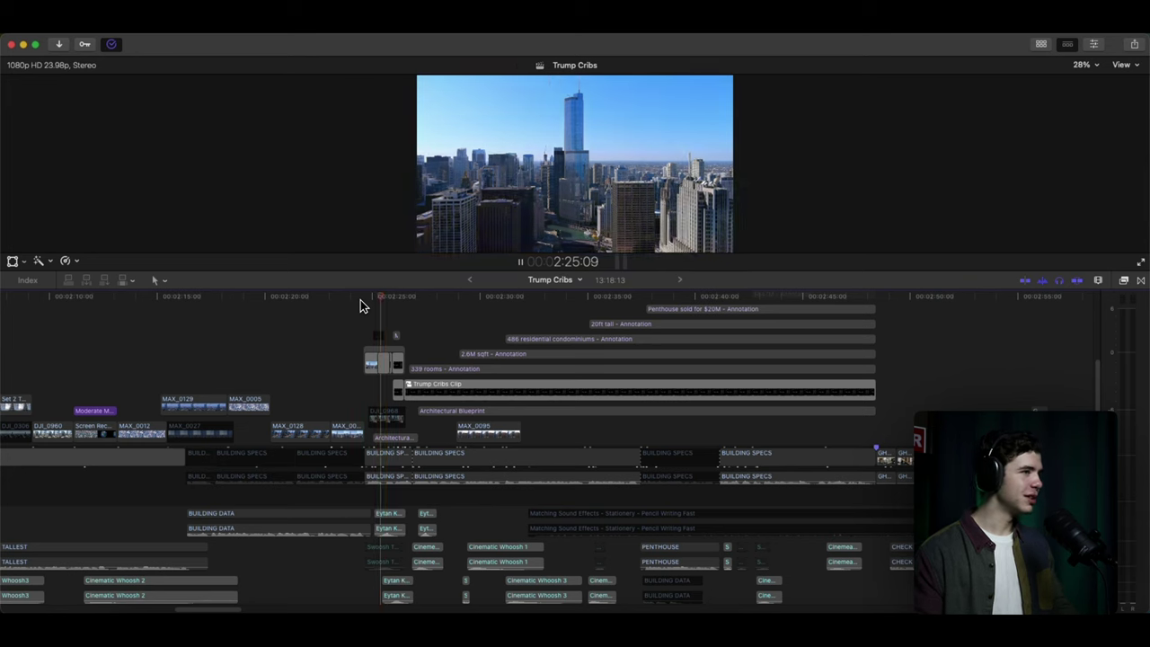
key("space")
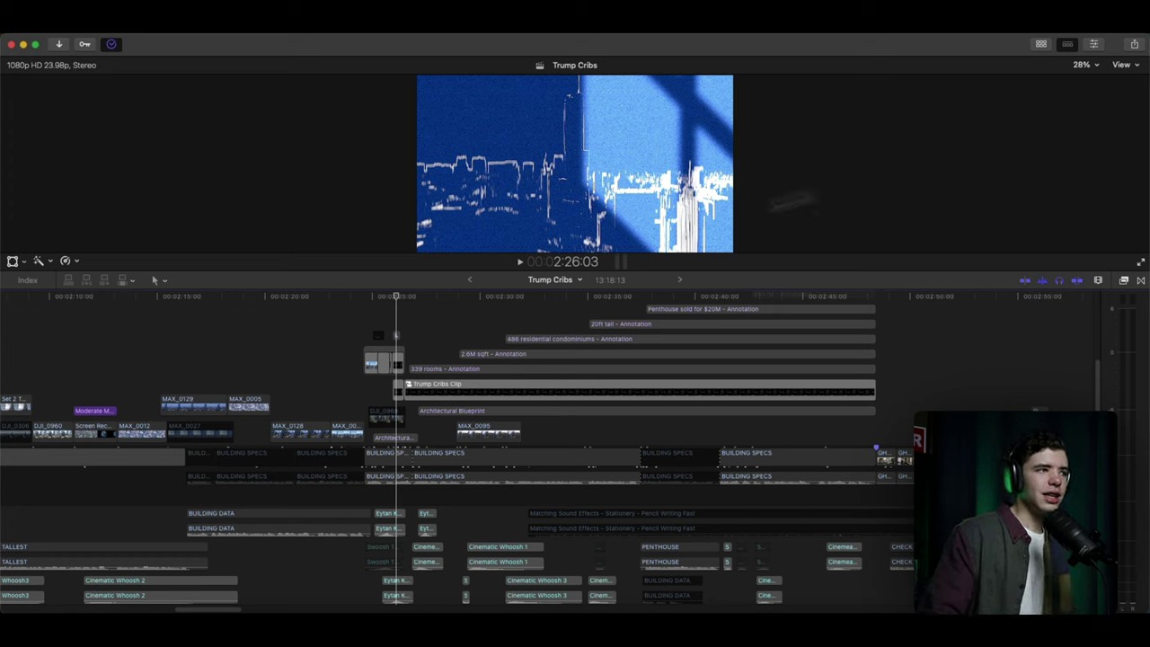
Toggle the viewer display options and play the blueprint until 00:02:28:00 on '339 rooms'.
left_click(1121, 67)
left_click(1121, 65)
left_click(1122, 65)
left_click(1126, 66)
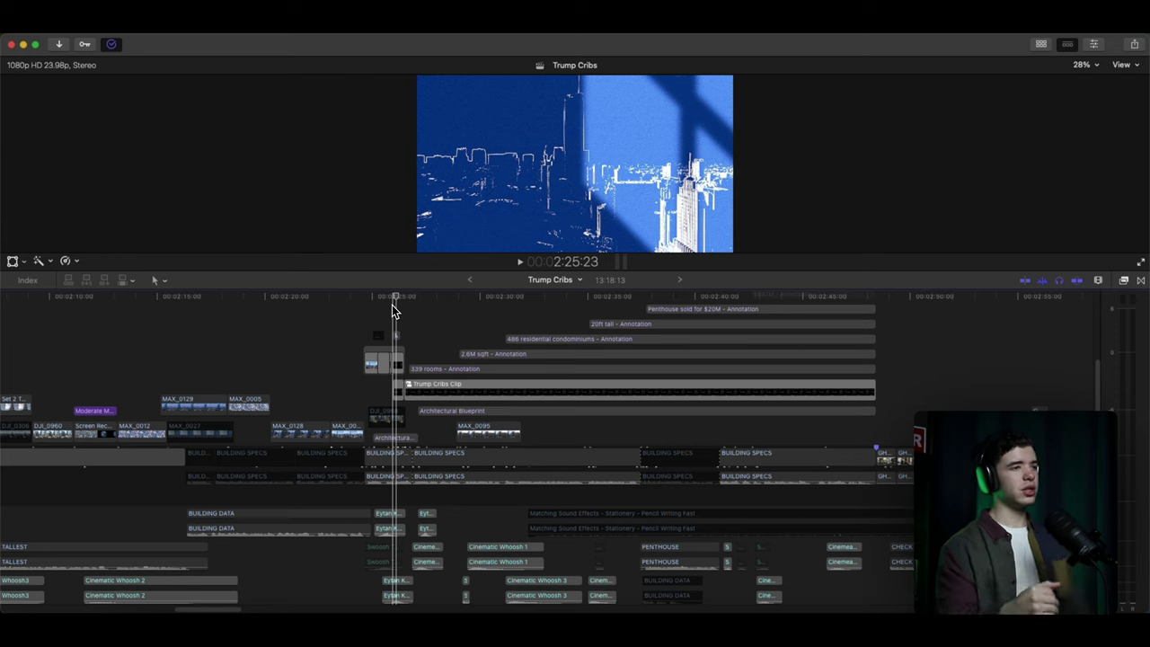
key("space")
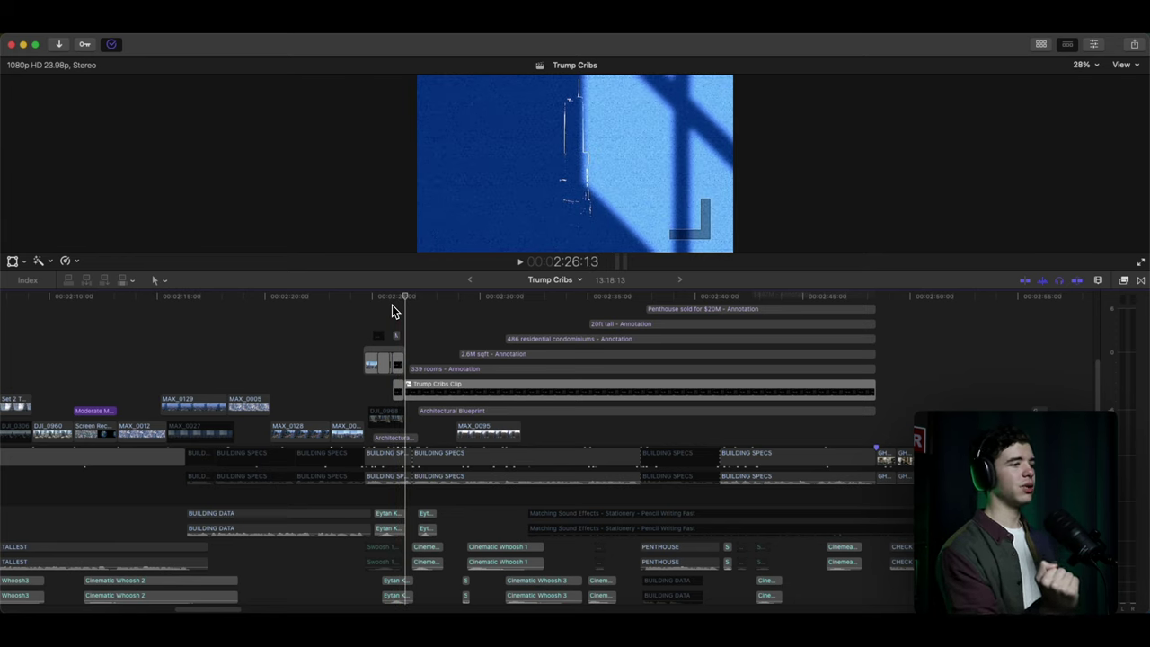
key("space")
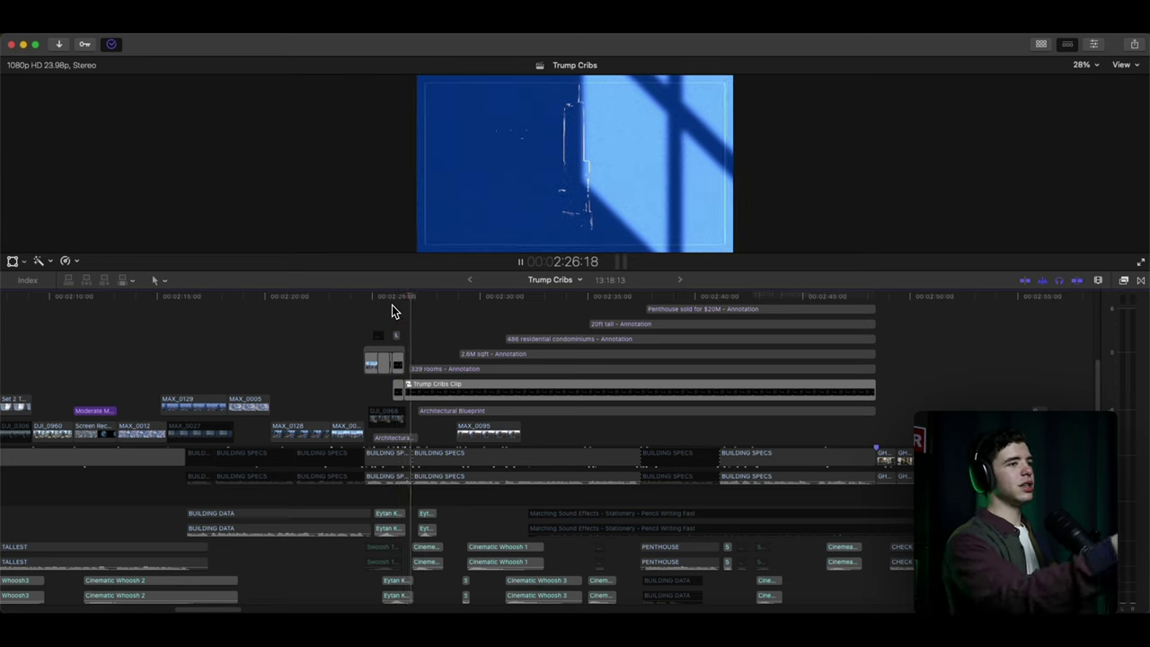
key("space")
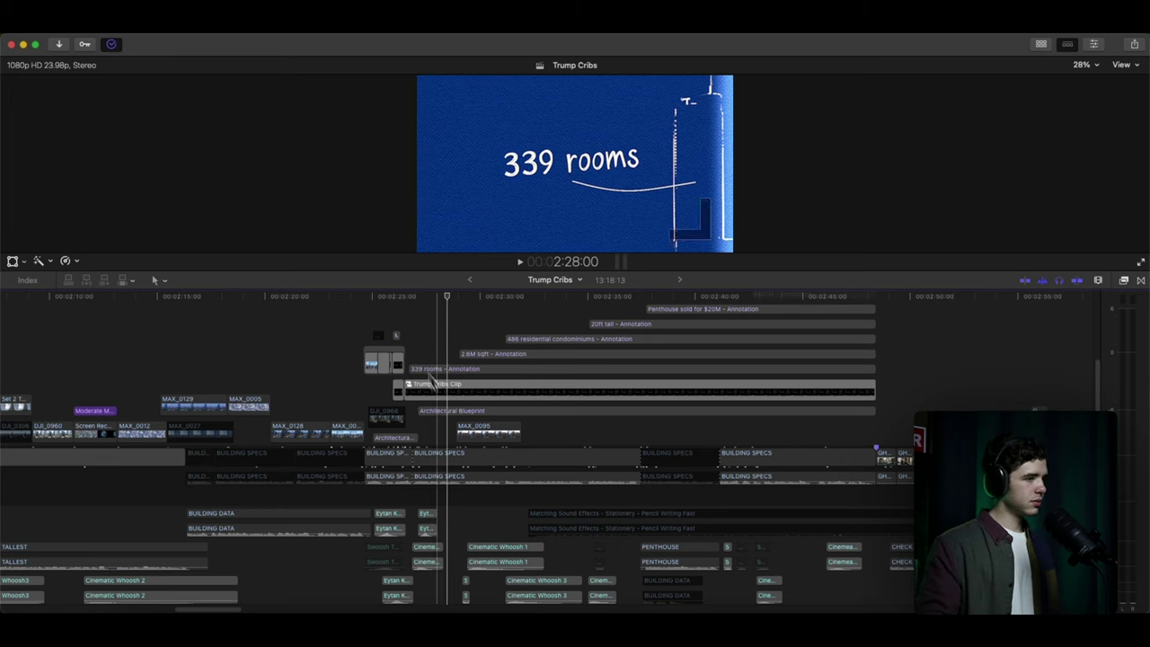
Zoom into the sound lanes under '339 rooms' and preview the Cinemear sound effect pair.
scroll(442, 439, "down", 1)
scroll(441, 438, "down", 8)
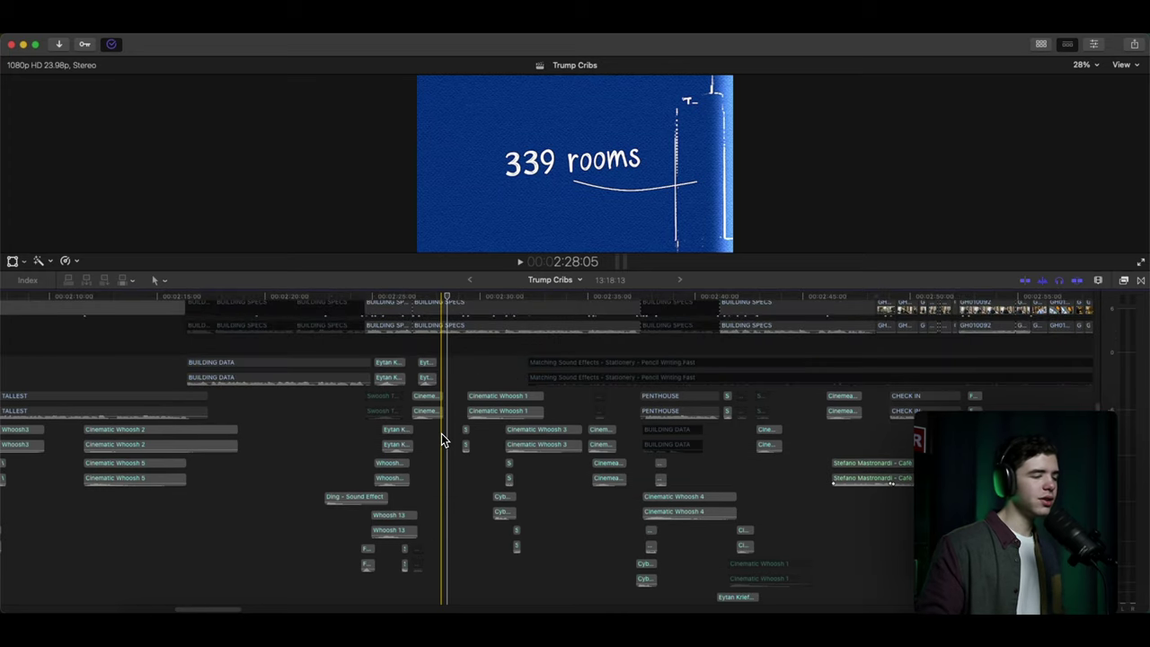
key("super+equal")
scroll(441, 433, "up", 2)
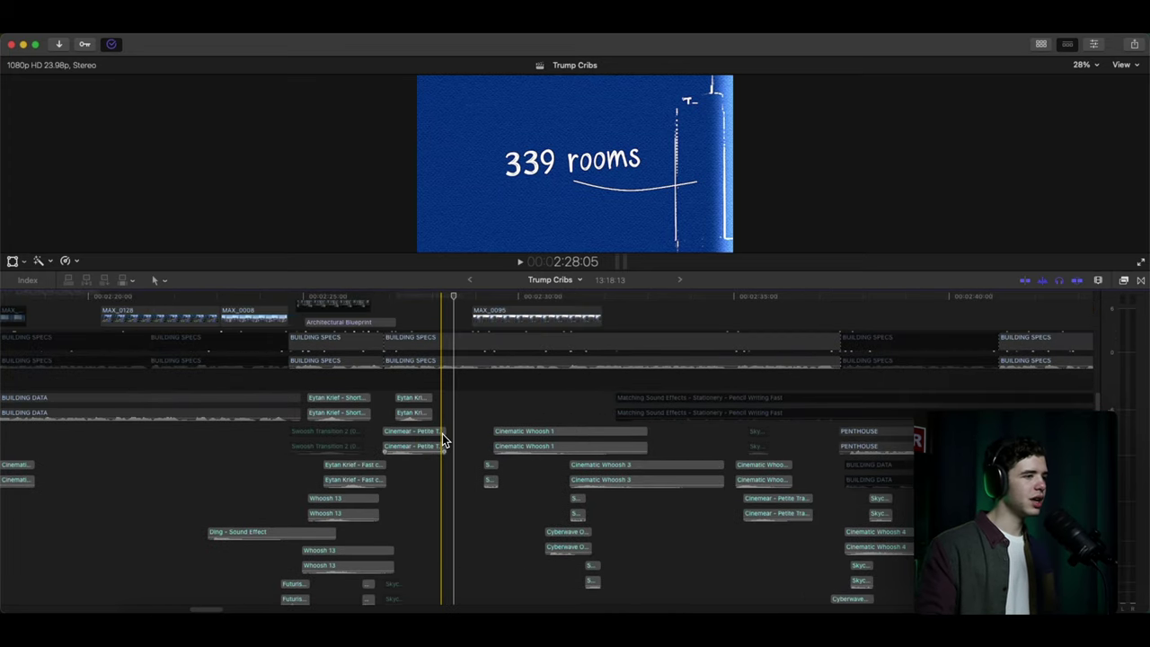
key("space")
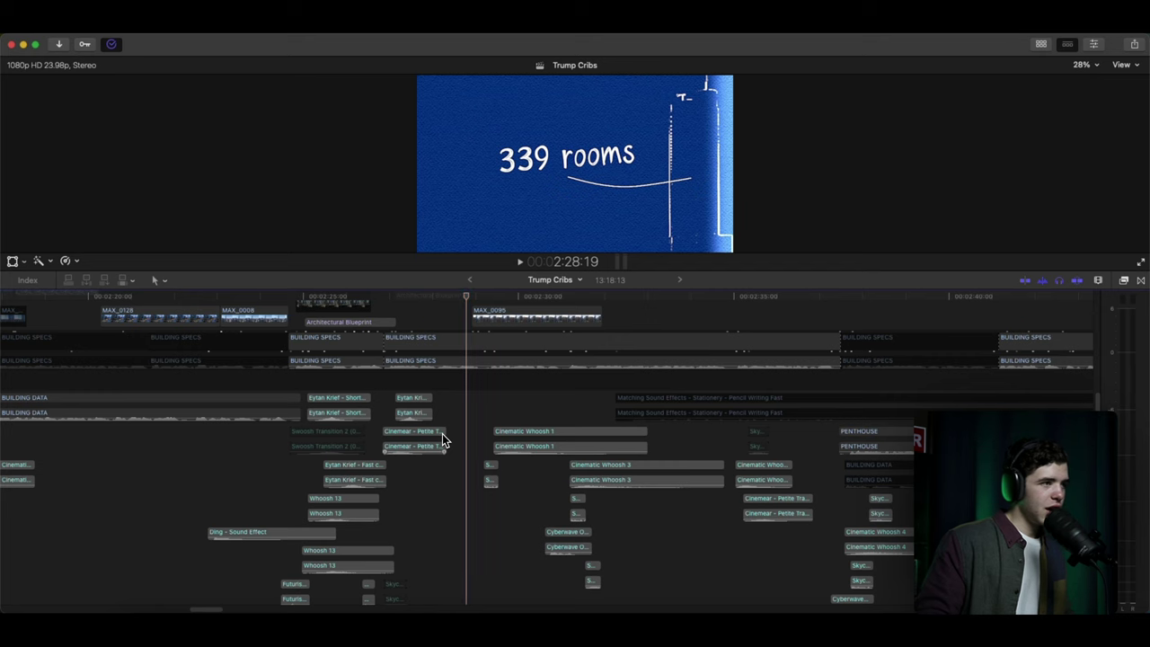
left_click(398, 438)
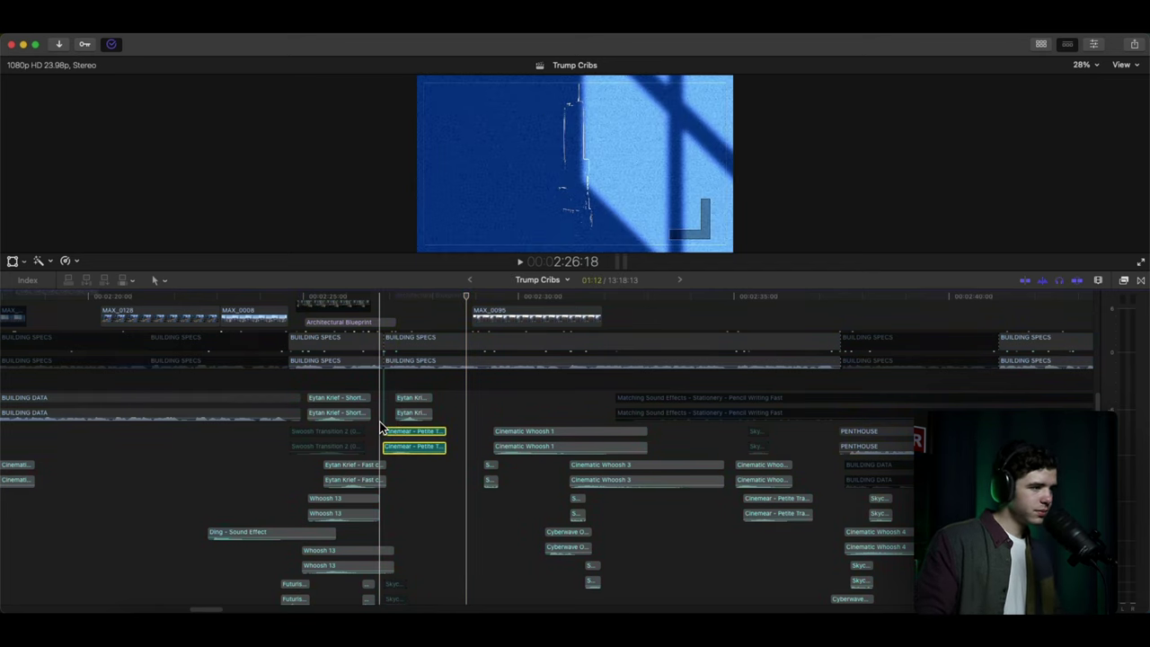
key("space")
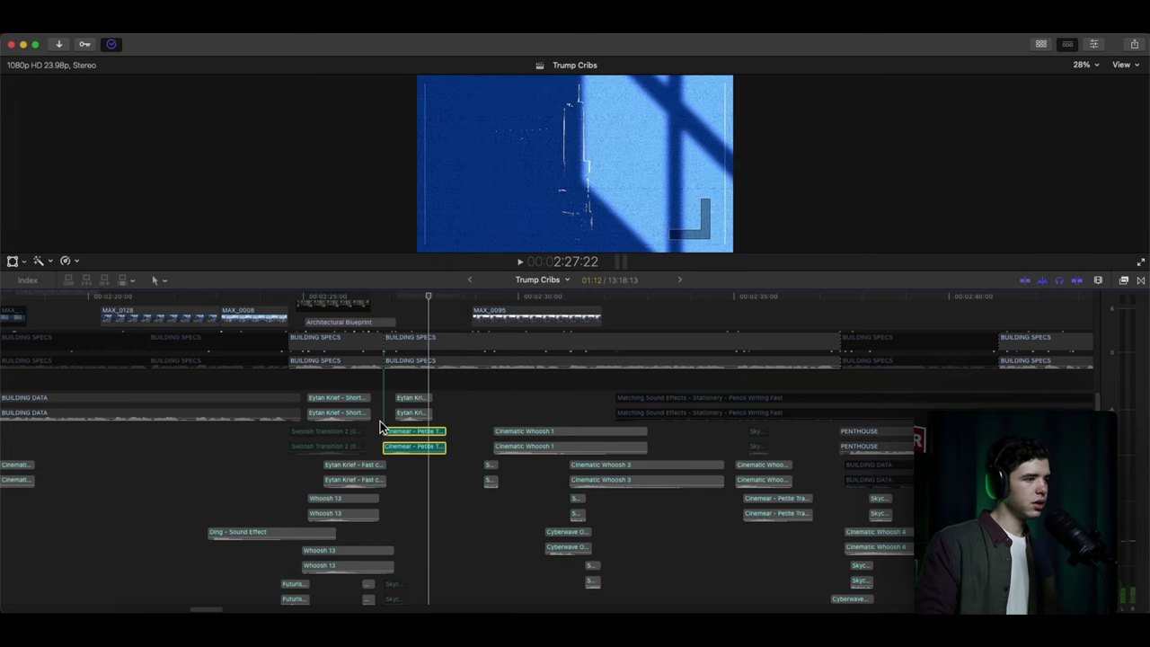
Preview the short sound pair with Cinemear, then play on from the short clip to 00:02:29:19.
left_click(404, 403)
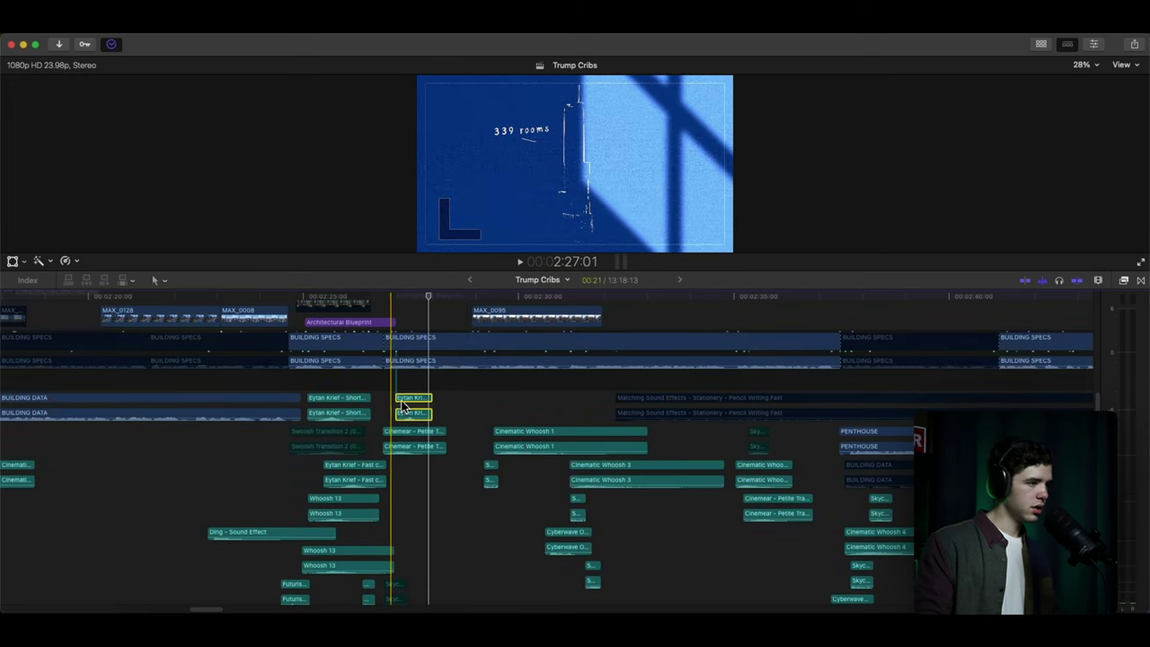
left_click(404, 438, "super")
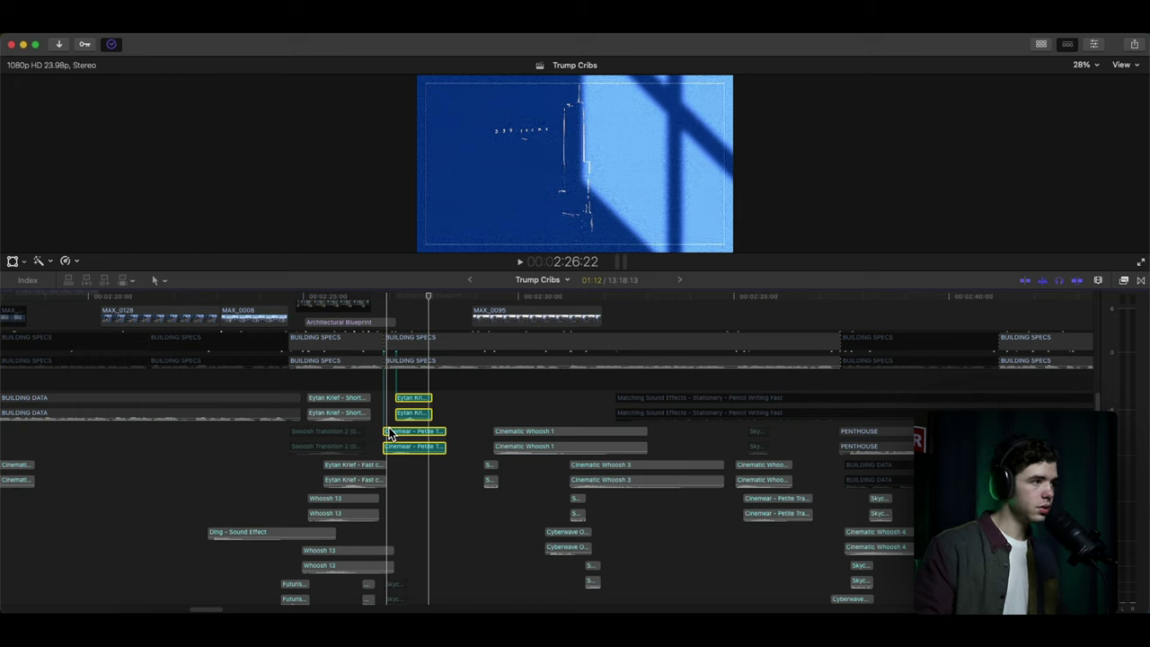
key("space")
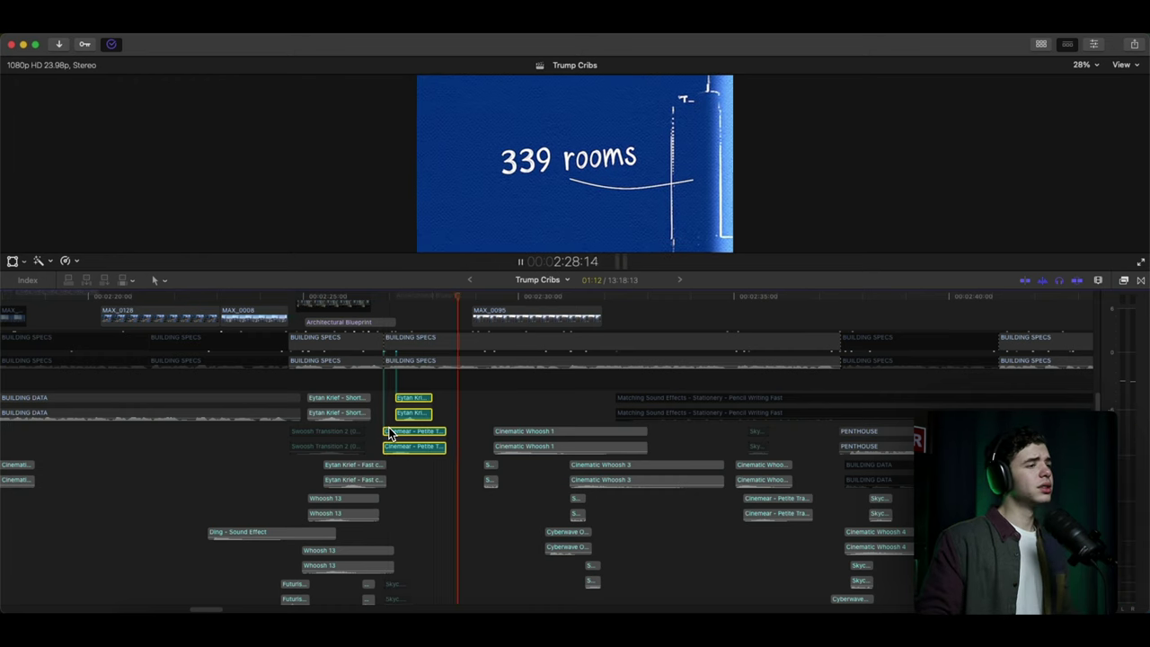
key("space")
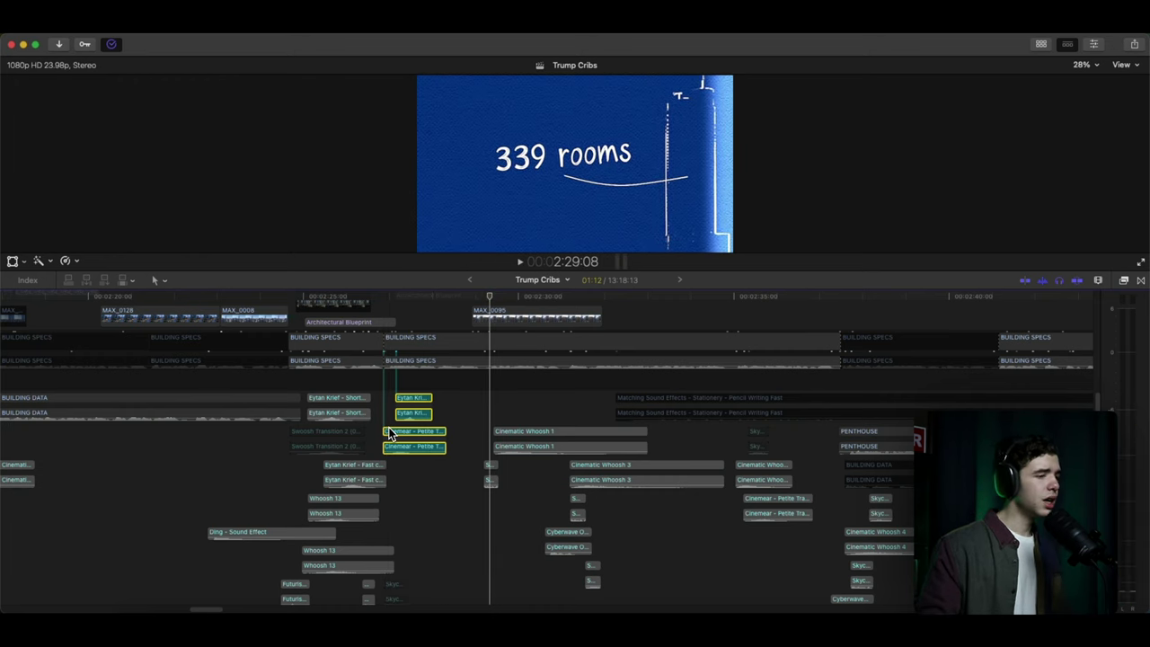
left_click(483, 435)
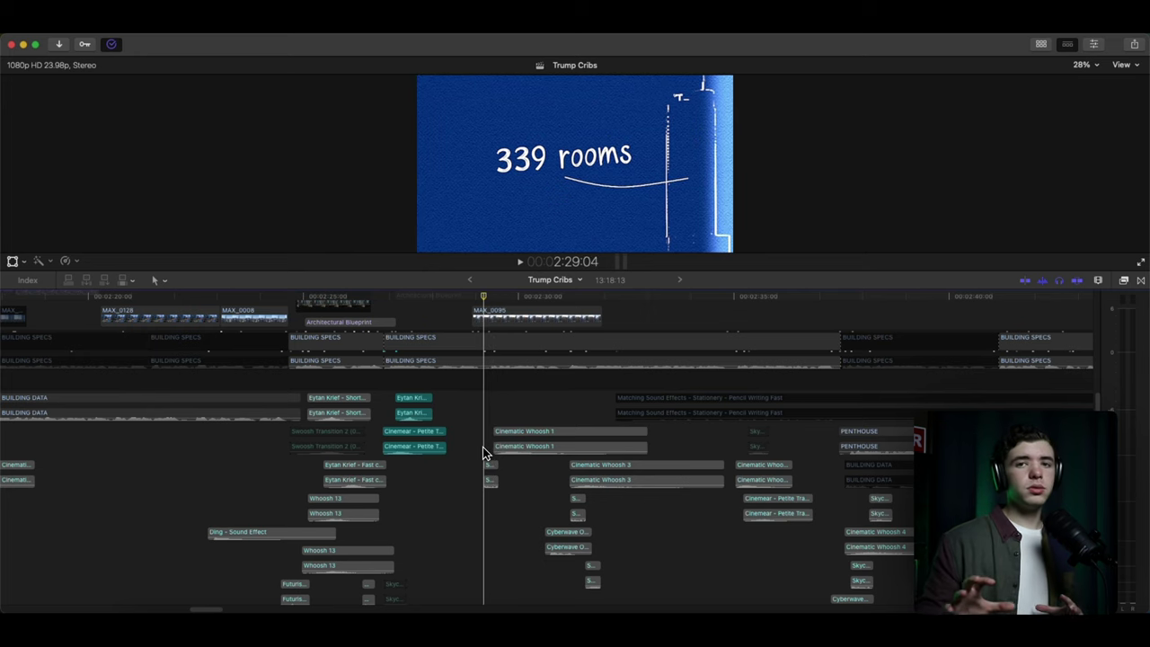
left_click(486, 476)
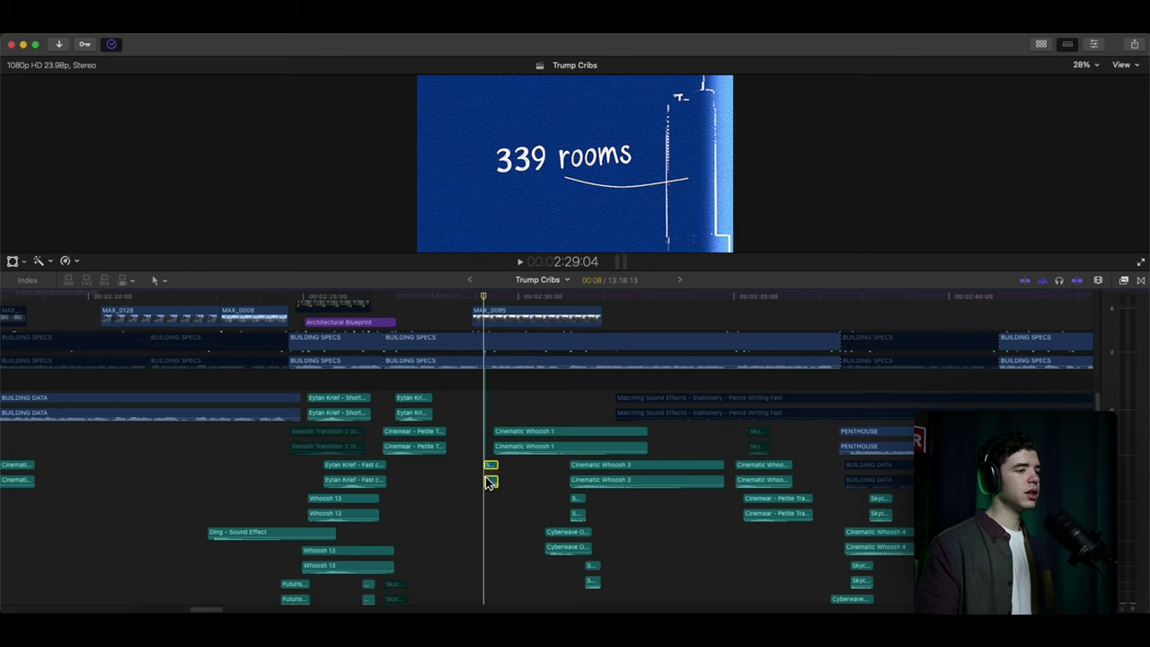
scroll(485, 478, "down", 1)
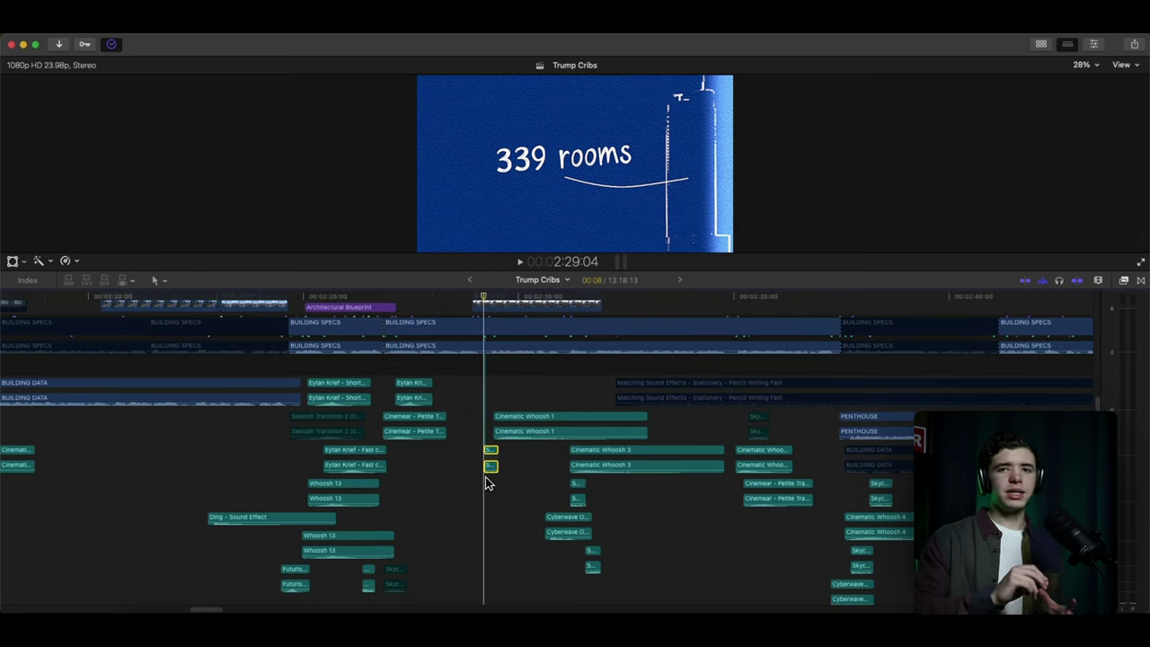
key("space")
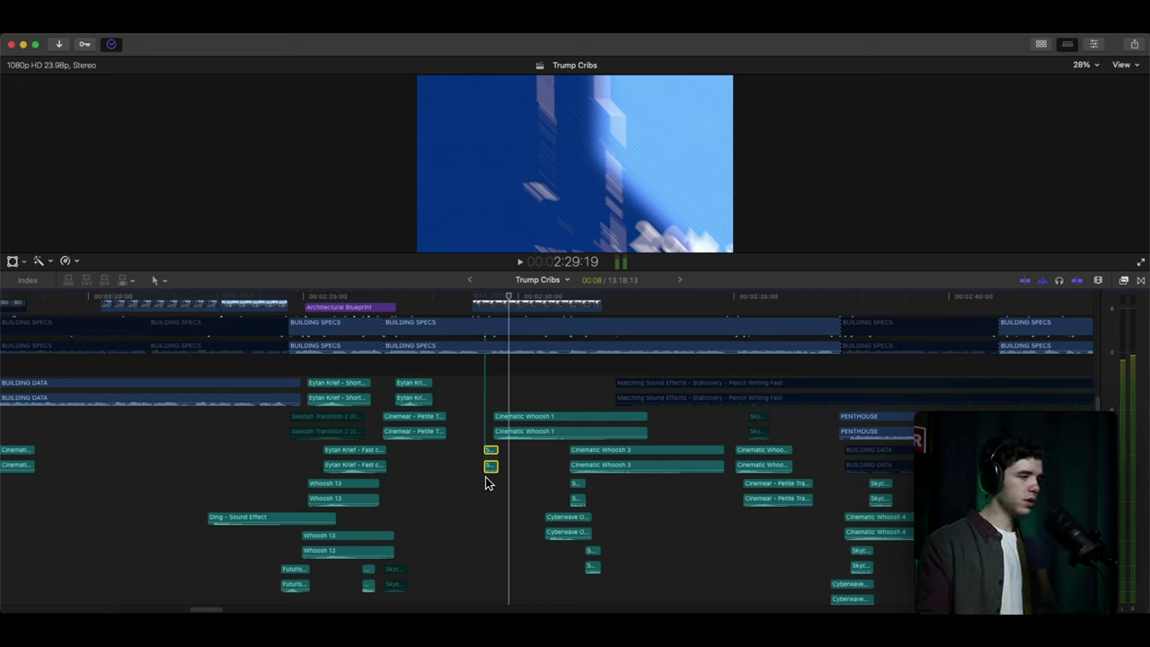
Play the 2.6M sqft annotation and following annotations through the condominiums annotation.
key("space")
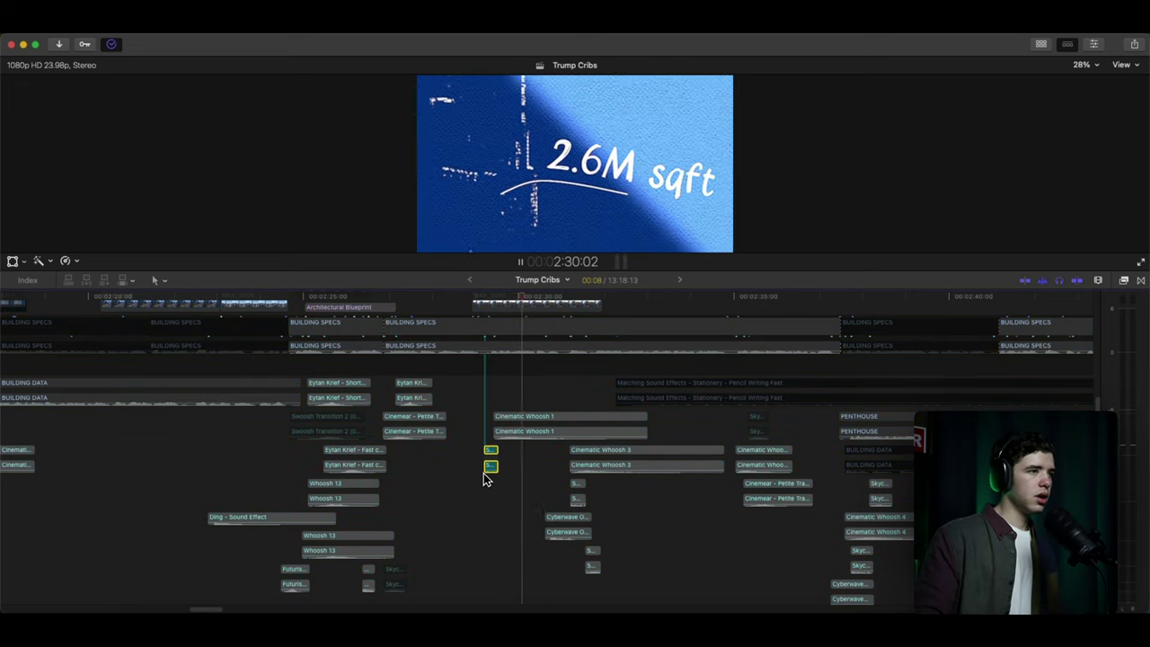
key("space")
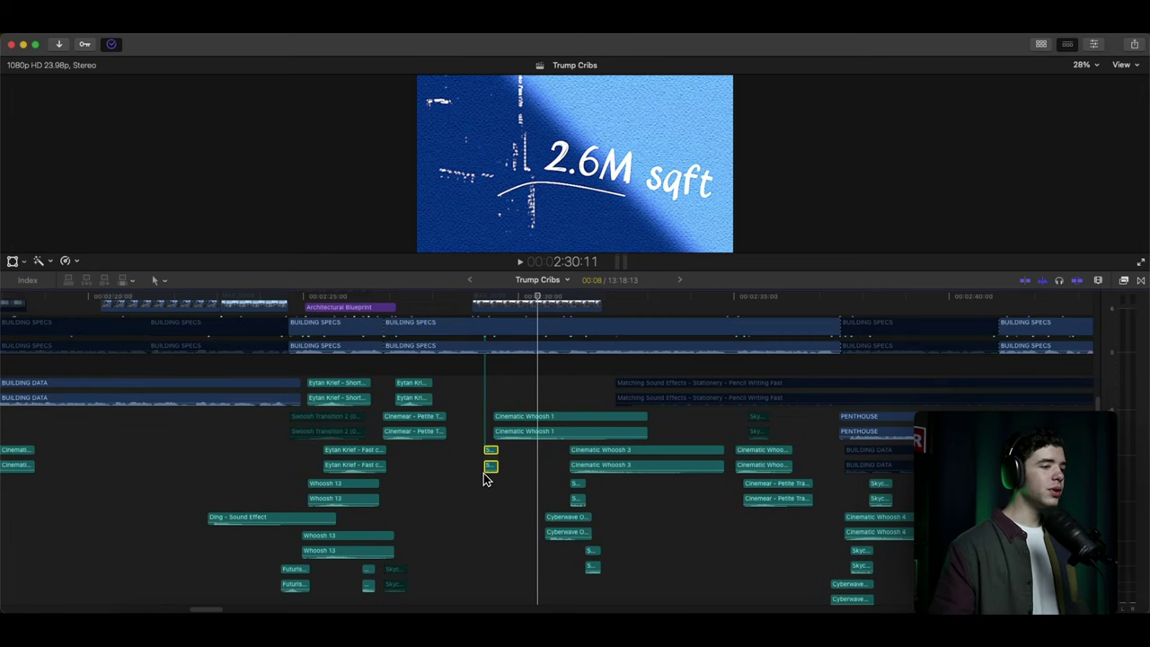
left_click(508, 379)
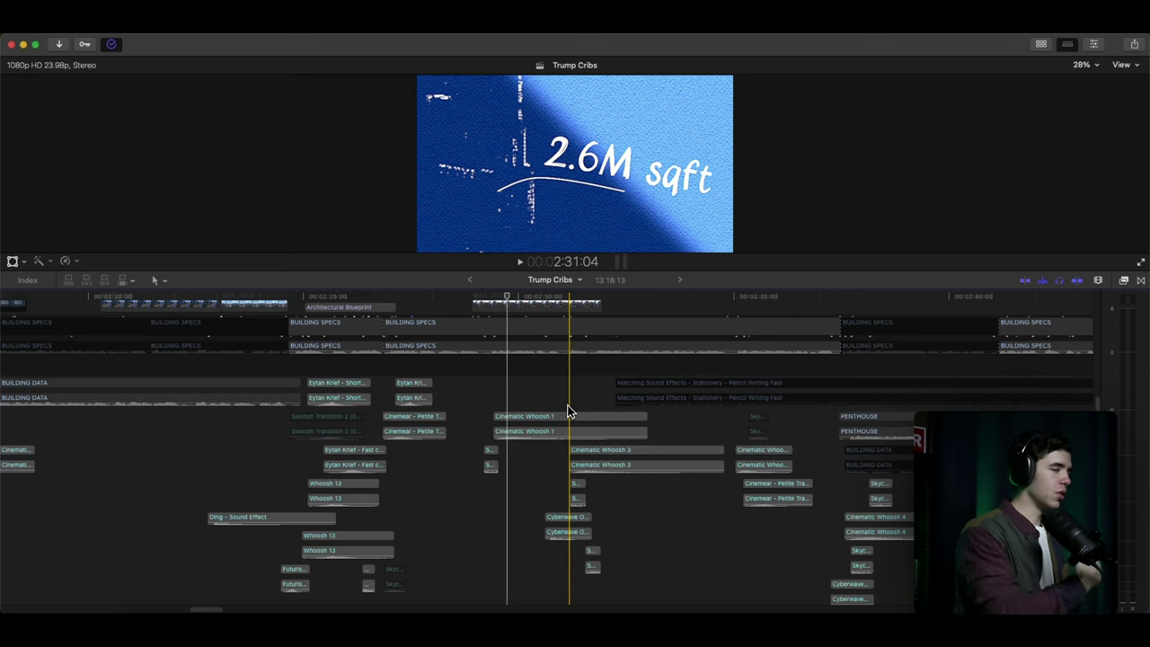
key("space")
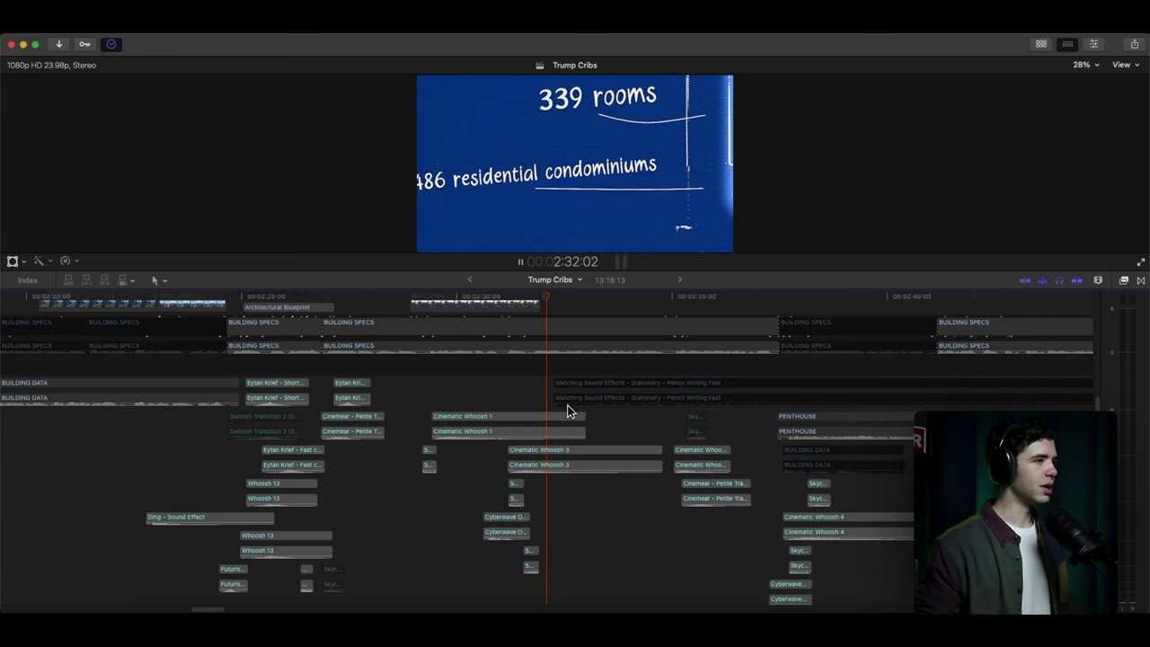
key("space")
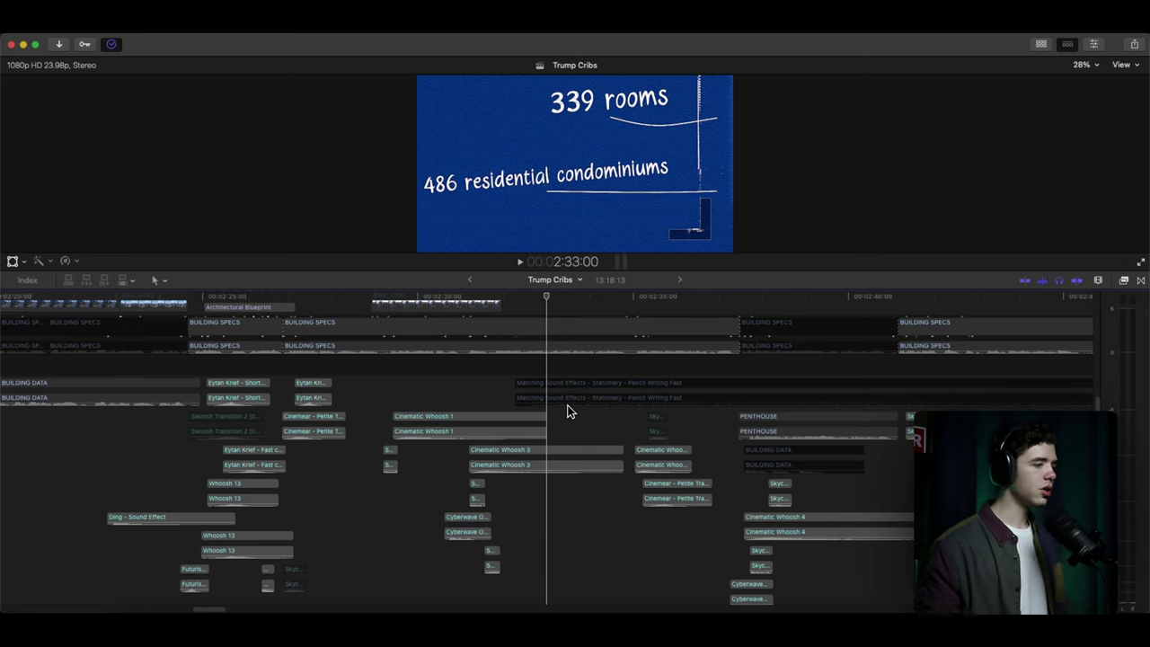
Select both Cyberwave sound clips, preview them with the annotation, then replay from 2:31:01.
left_click_drag(440, 482, 456, 529)
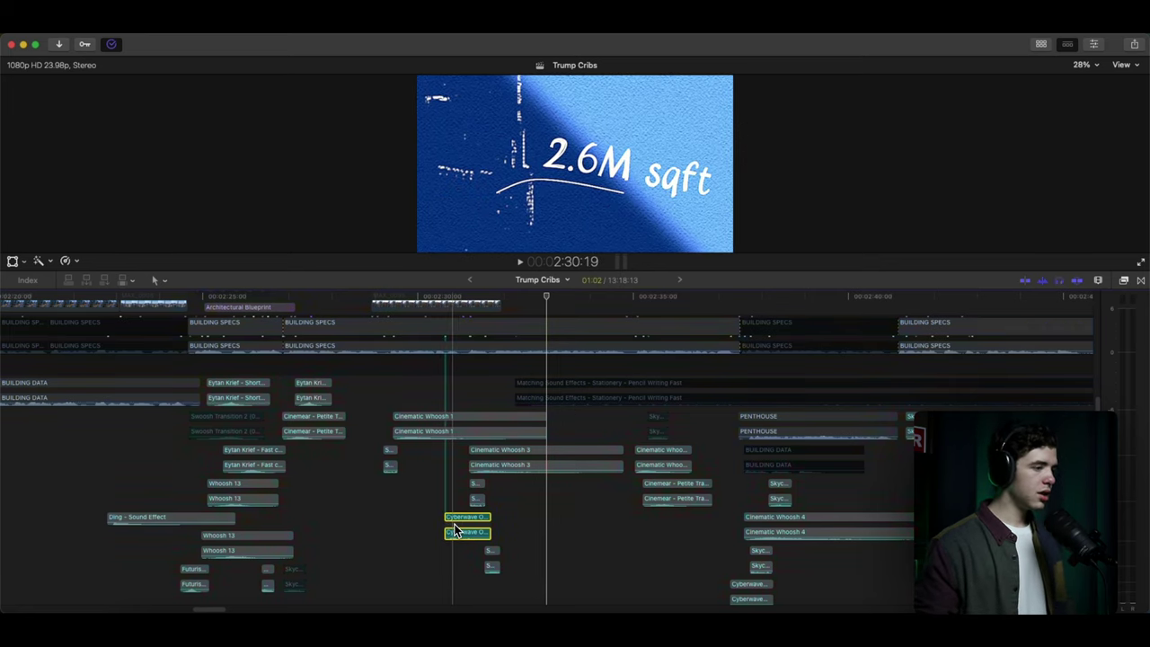
key("space")
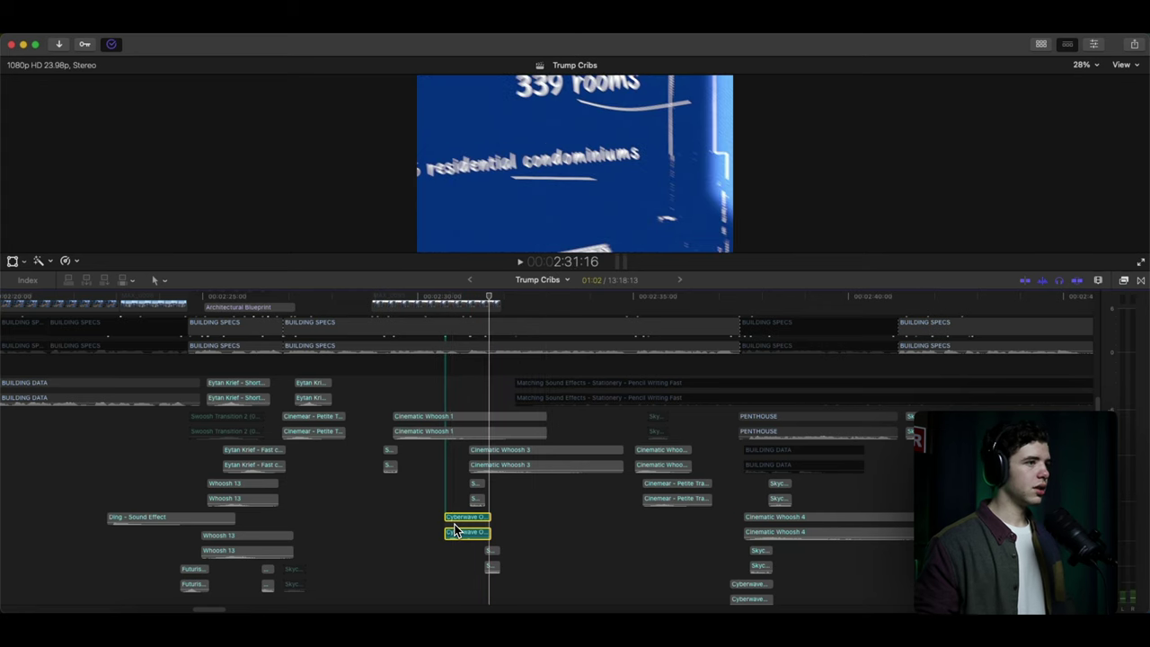
scroll(456, 530, "right", 1)
scroll(455, 531, "right", 5)
left_click(390, 477)
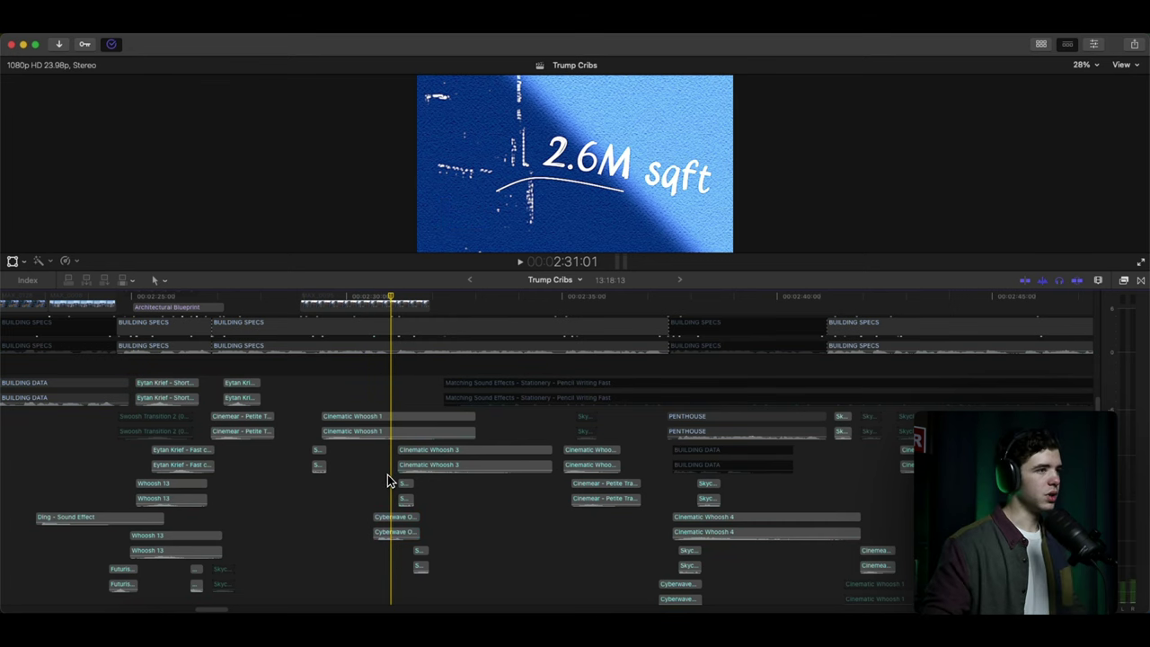
key("space")
Play the annotations to the circled summary shot, return to the $20M Penthouse frame, zoom out.
scroll(387, 474, "up", 5)
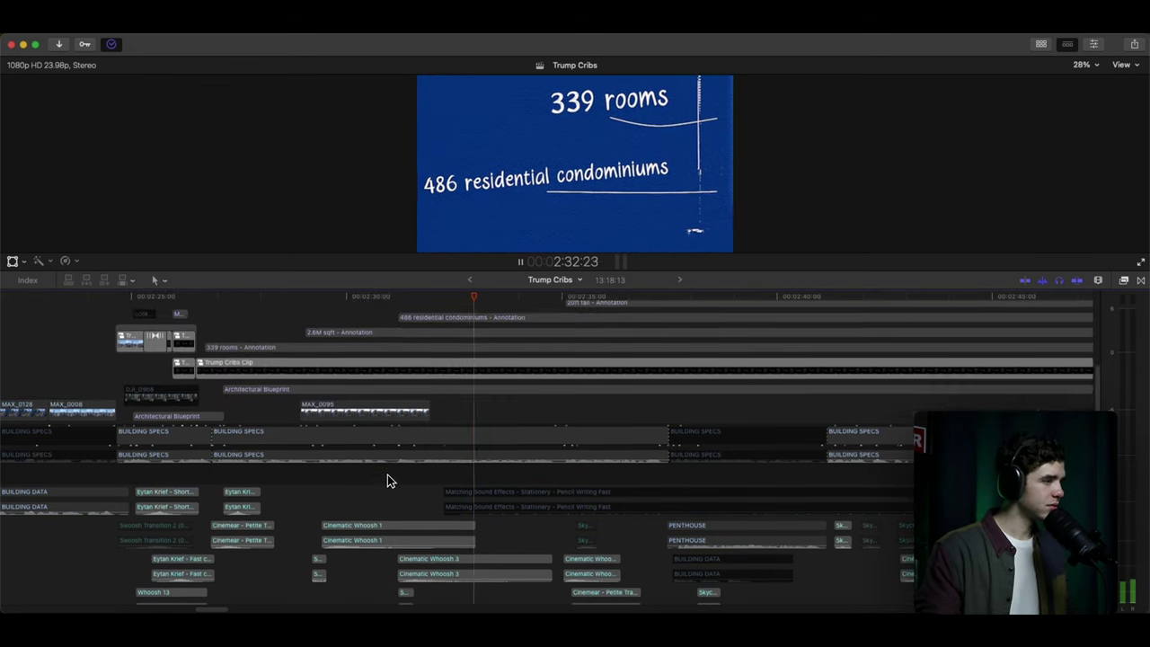
scroll(749, 393, "up", 3)
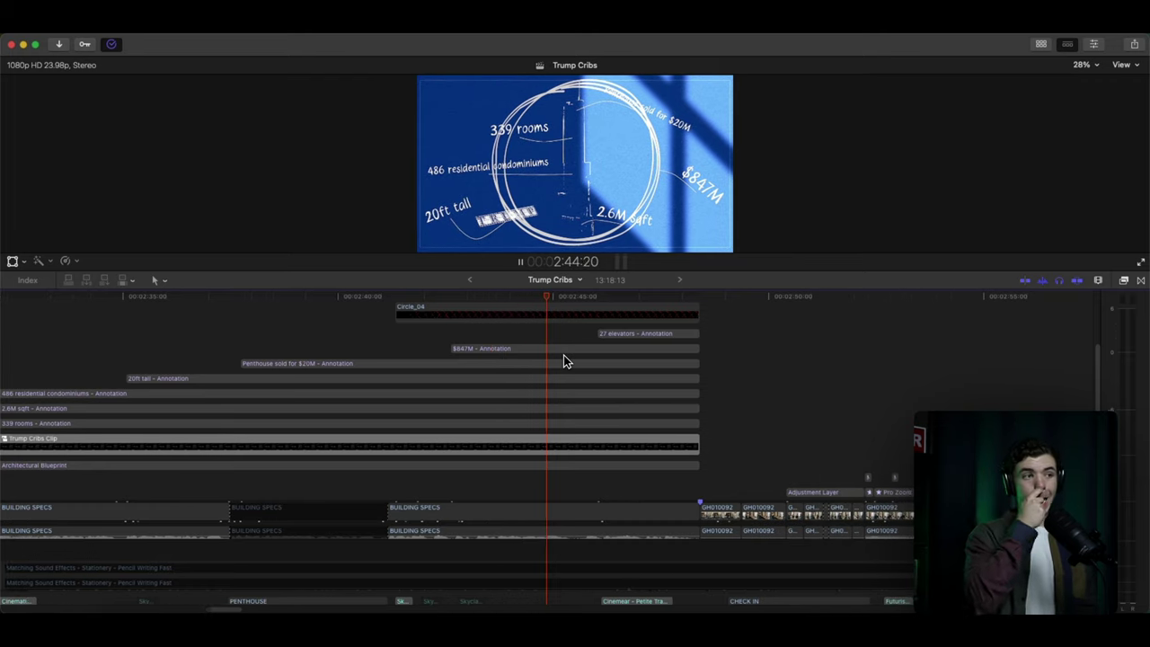
key("space")
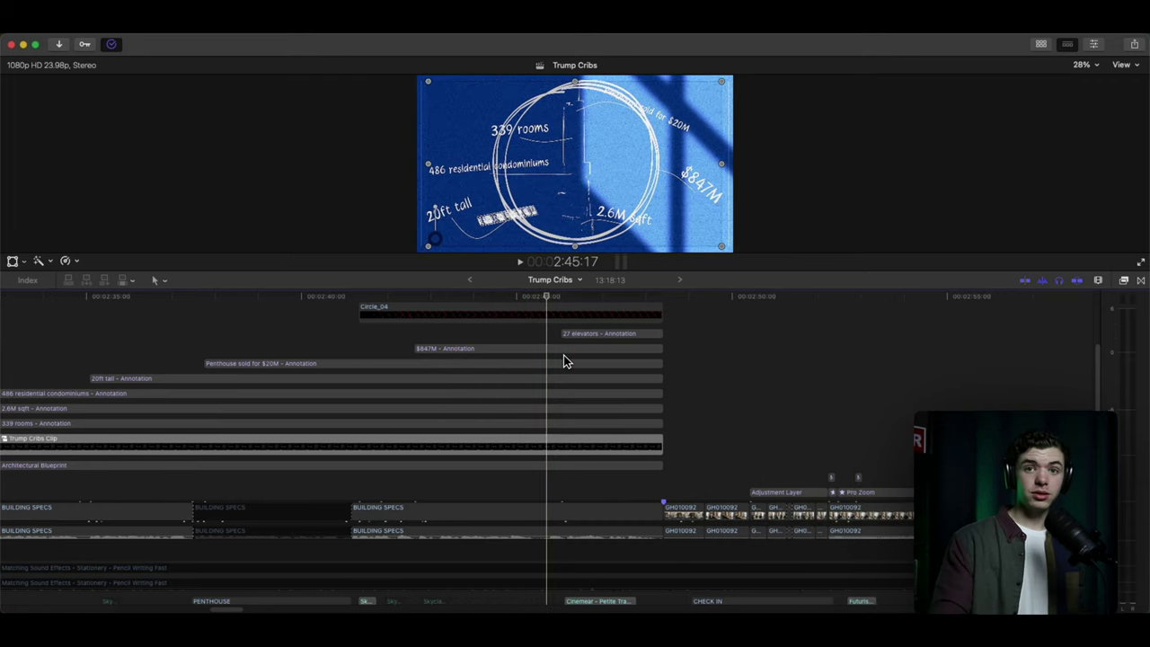
key("space")
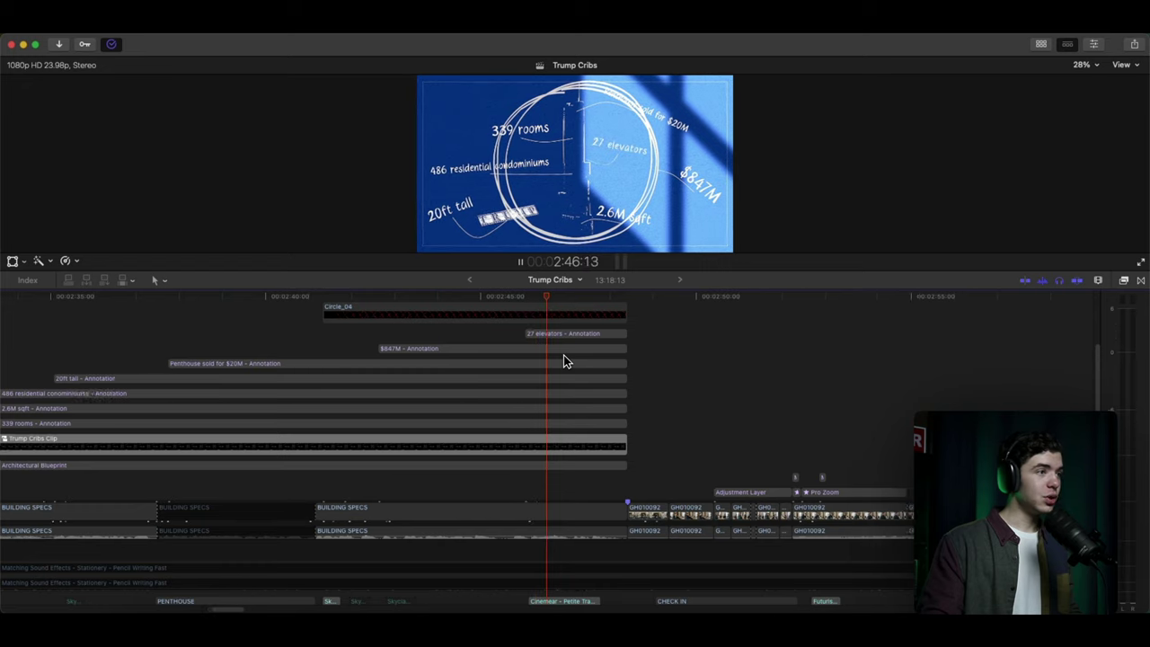
key("space")
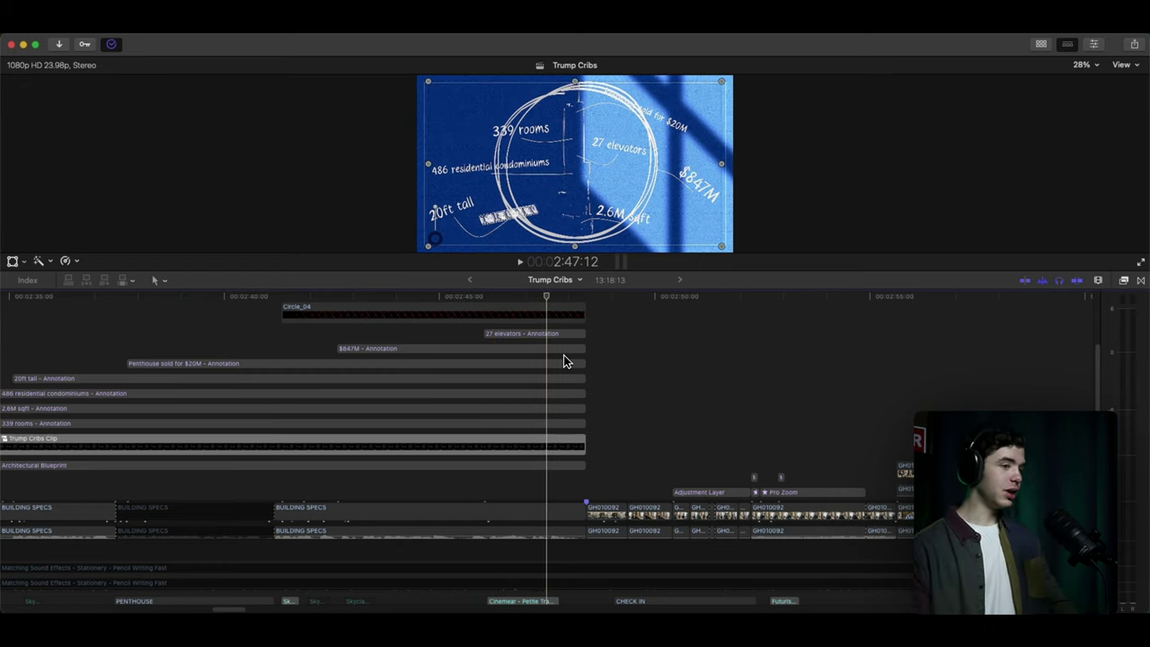
left_click(225, 327)
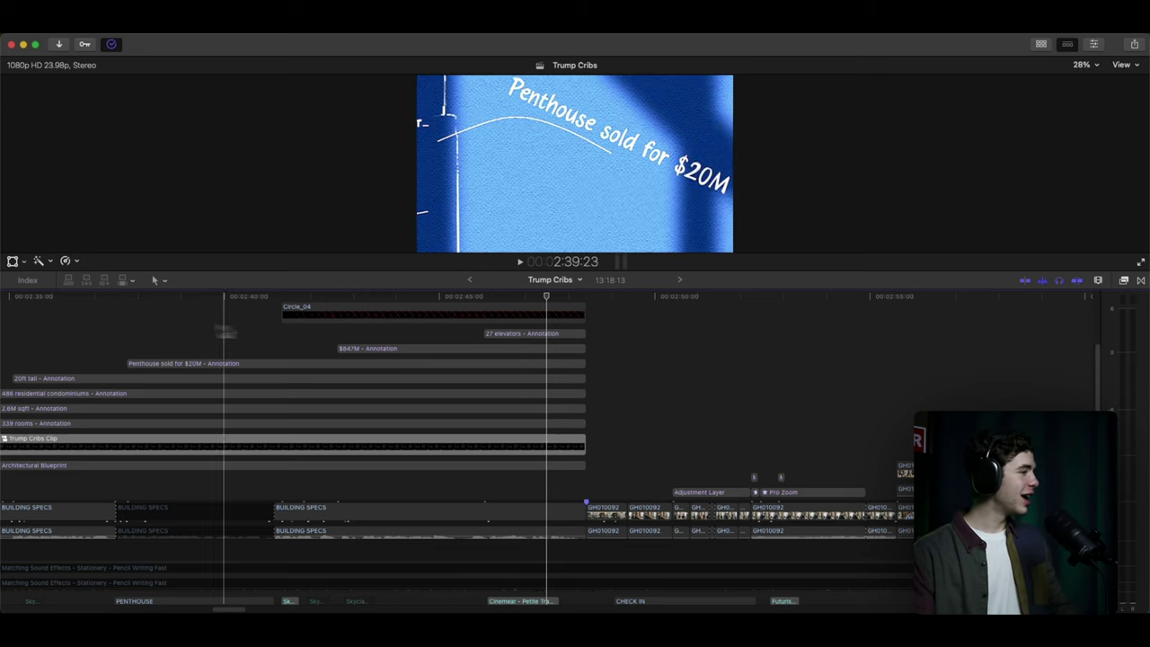
key("super+minus")
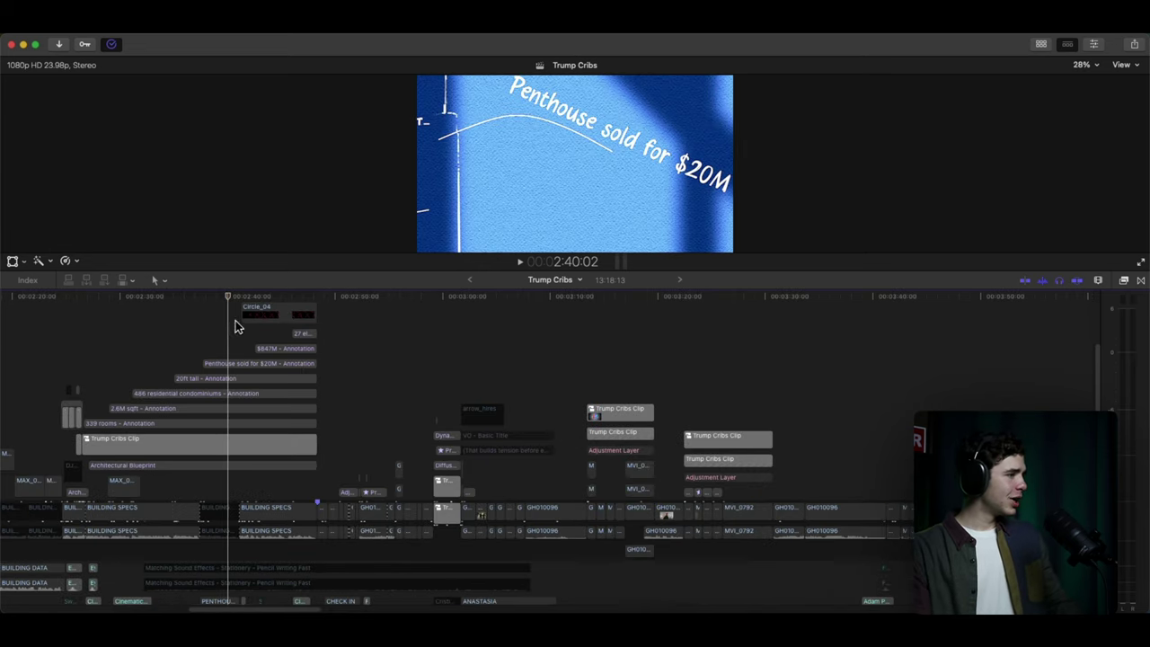
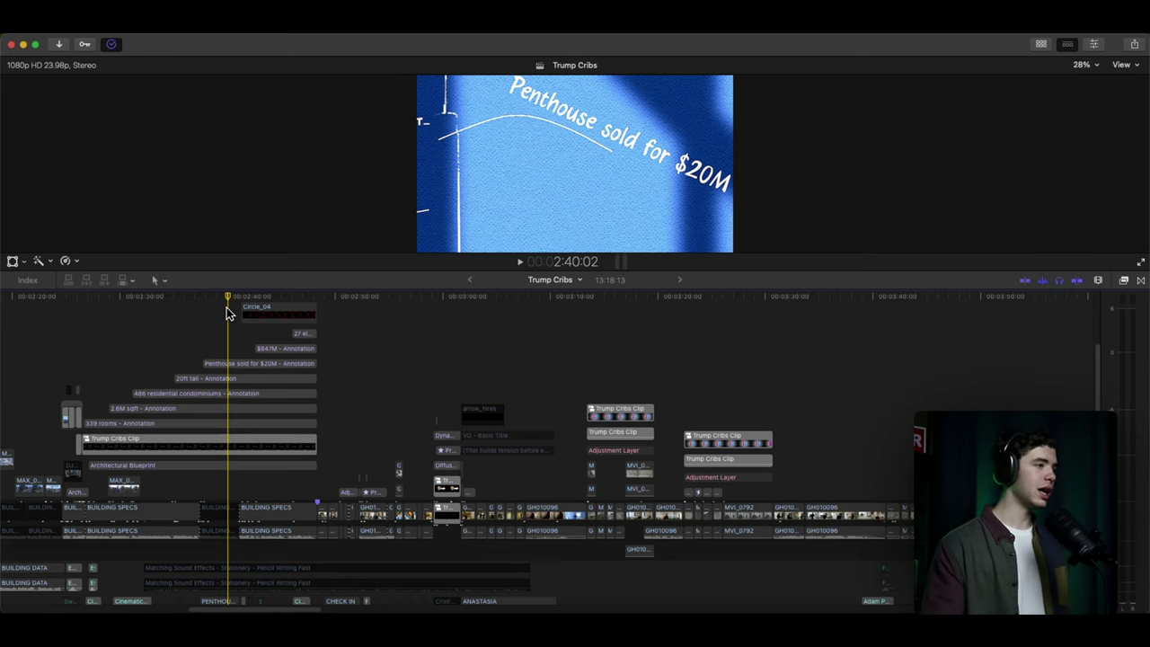
Park the playhead on the 'Penthouse sold for $20M' title and zoom the timeline out one step.
left_click(224, 305)
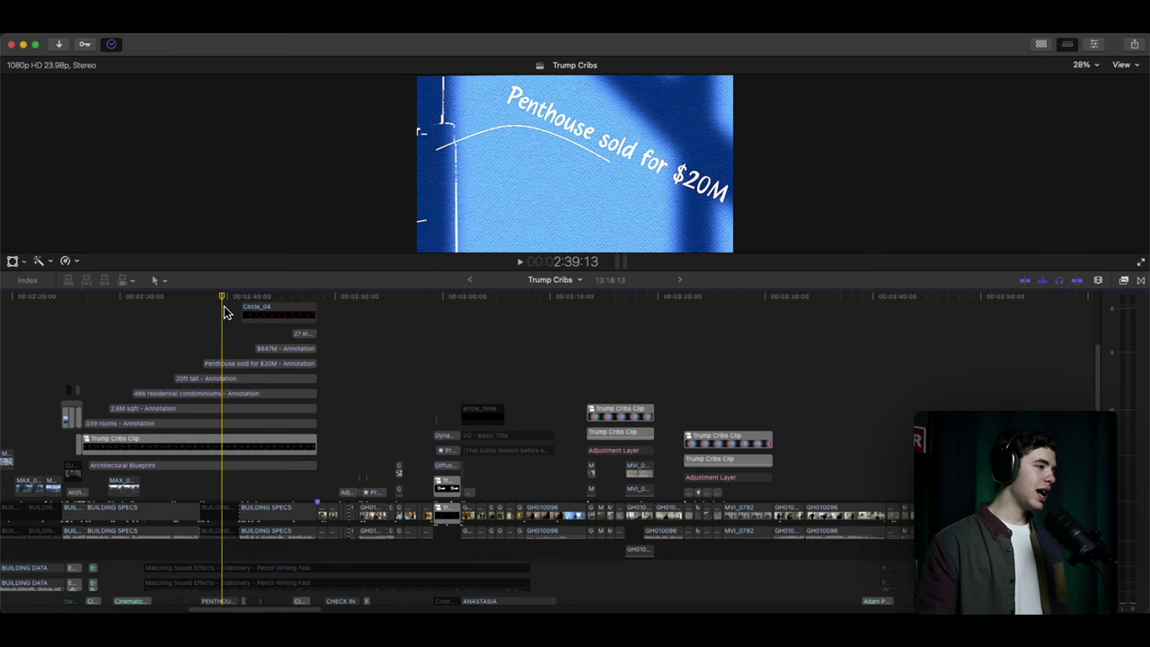
key("super+minus")
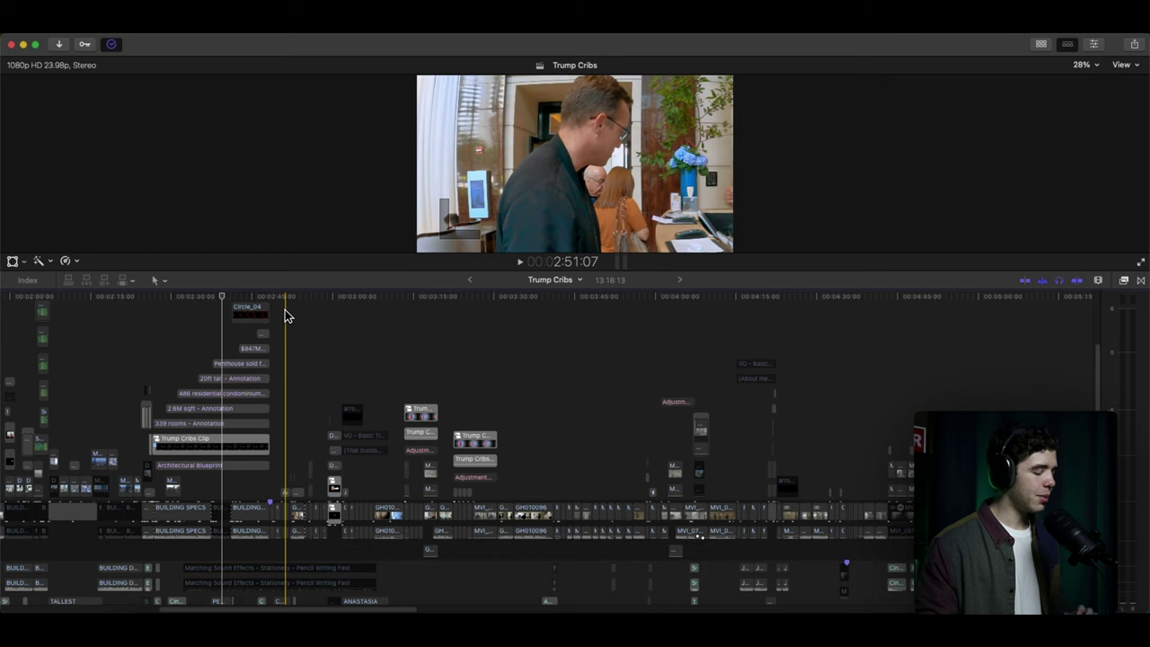
Zoom out over the whole Trump Cribs edit, scroll back to 0:00, and park near 1:59.
key("t")
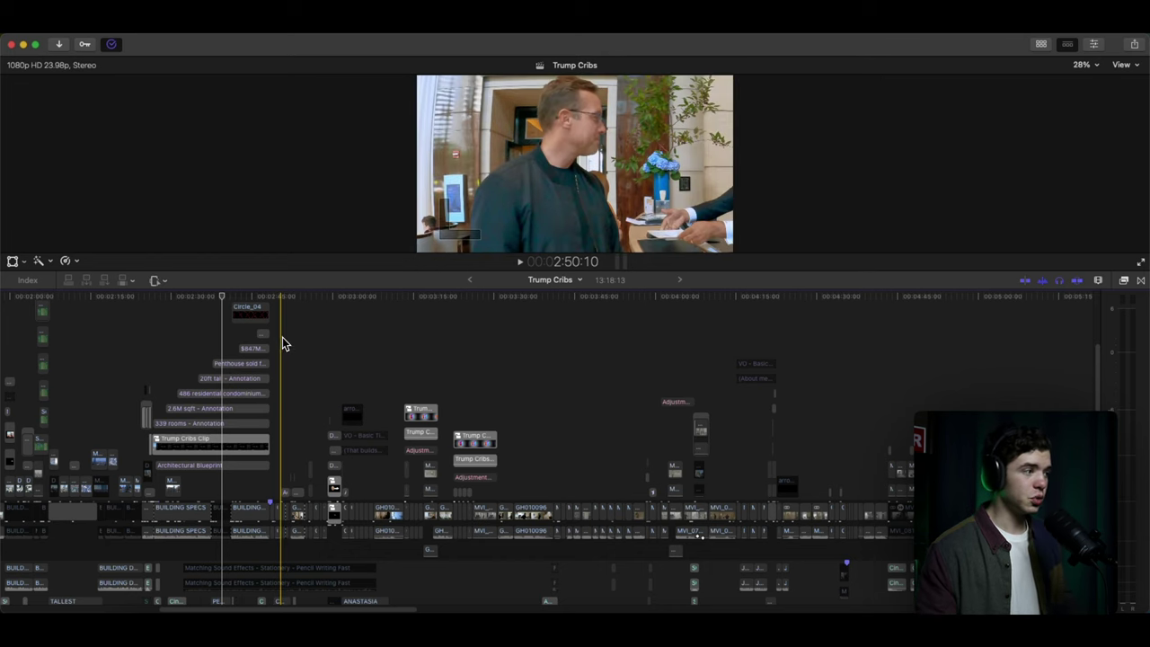
key("super+minus")
key("super+minus")
key("super+minus")
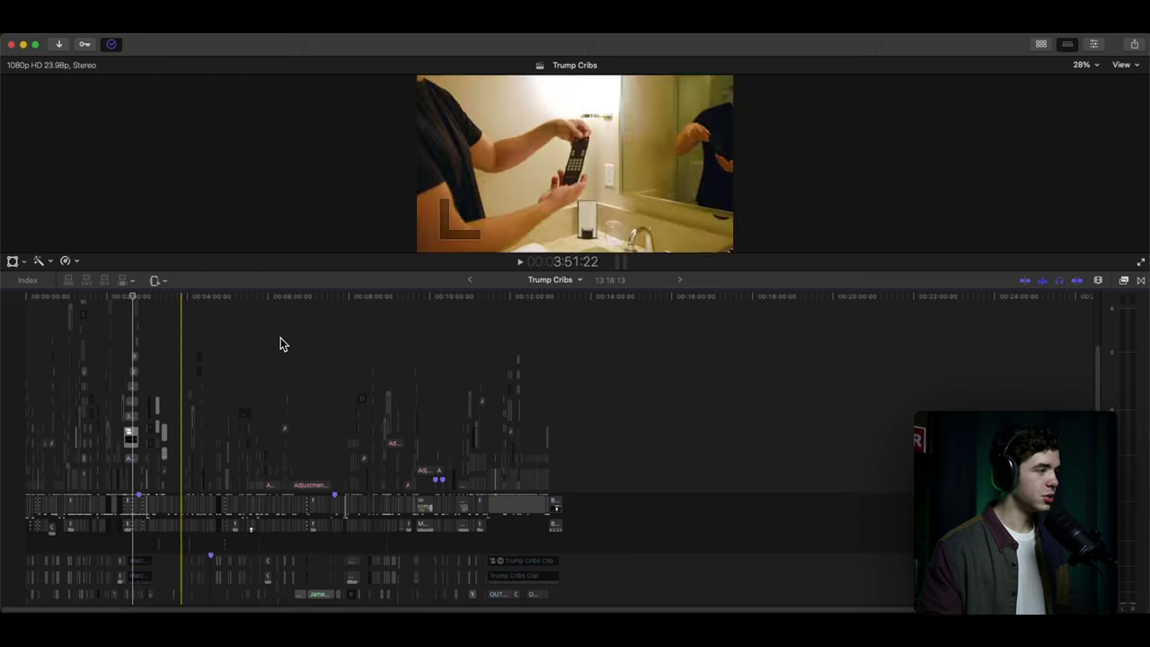
key("super+equal")
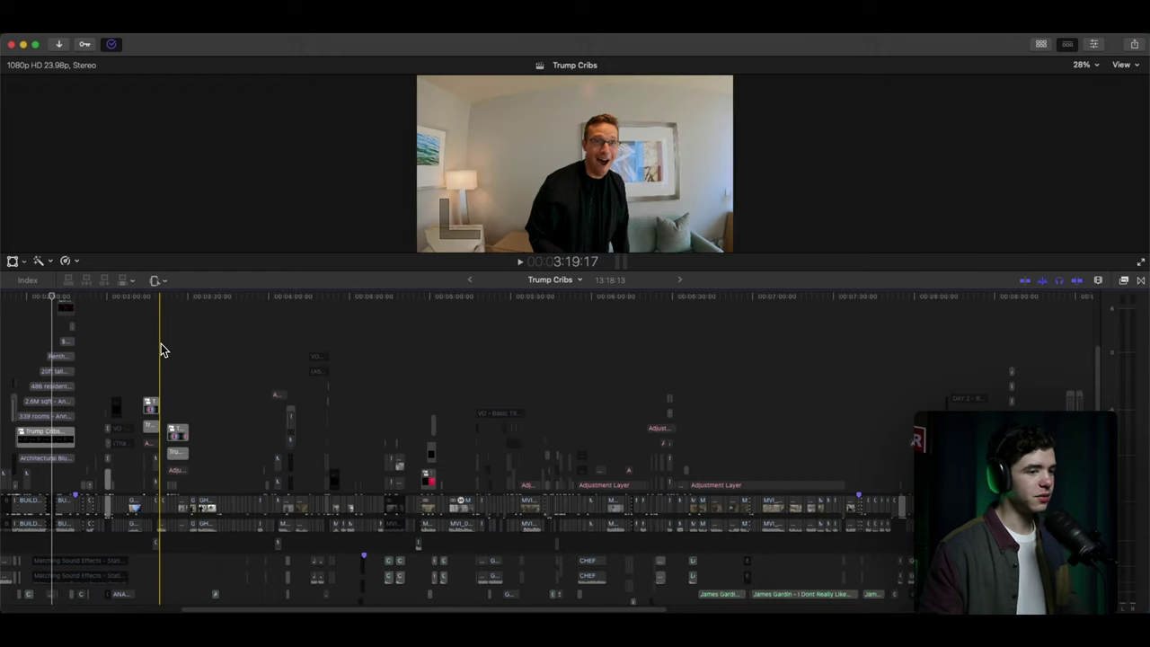
scroll(162, 350, "left", 5)
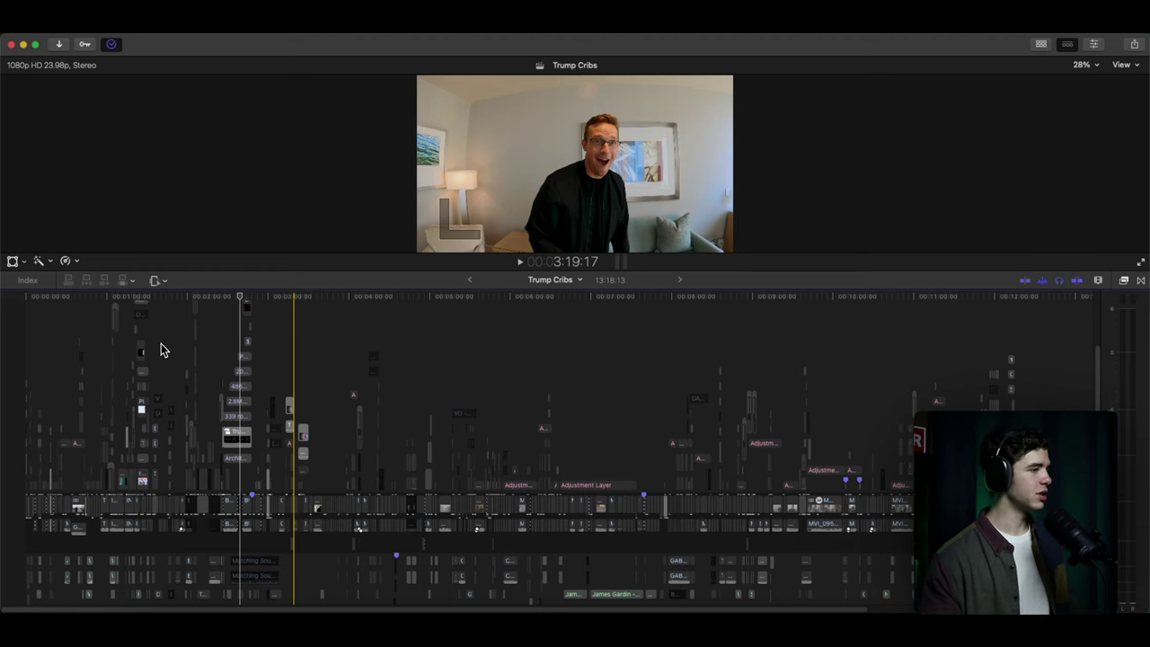
scroll(161, 349, "down", 3)
left_click(161, 349)
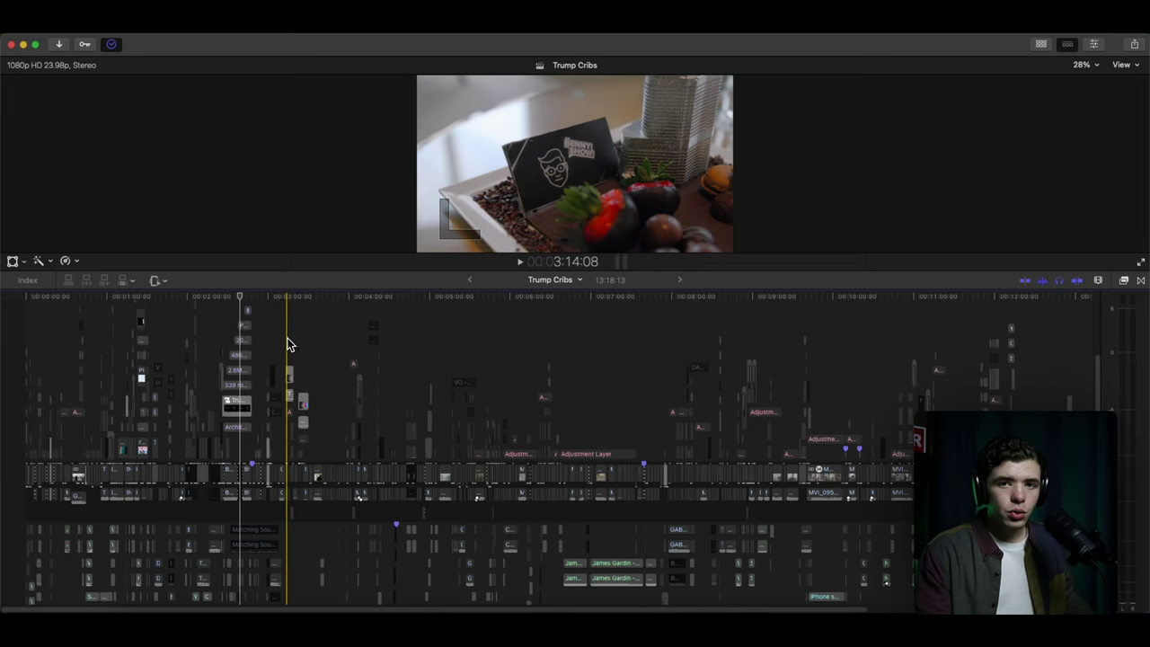
From the first clip, select a 5:03:15 range across the opening five minutes.
left_click(28, 481)
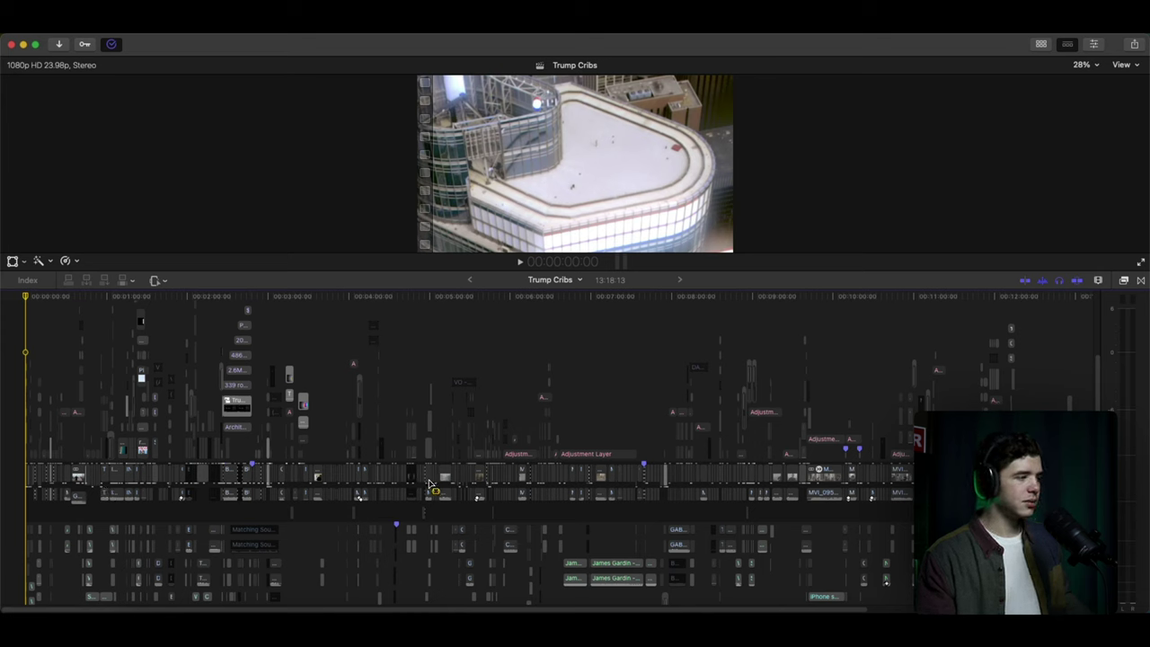
left_click(30, 476)
left_click_drag(46, 471, 438, 478)
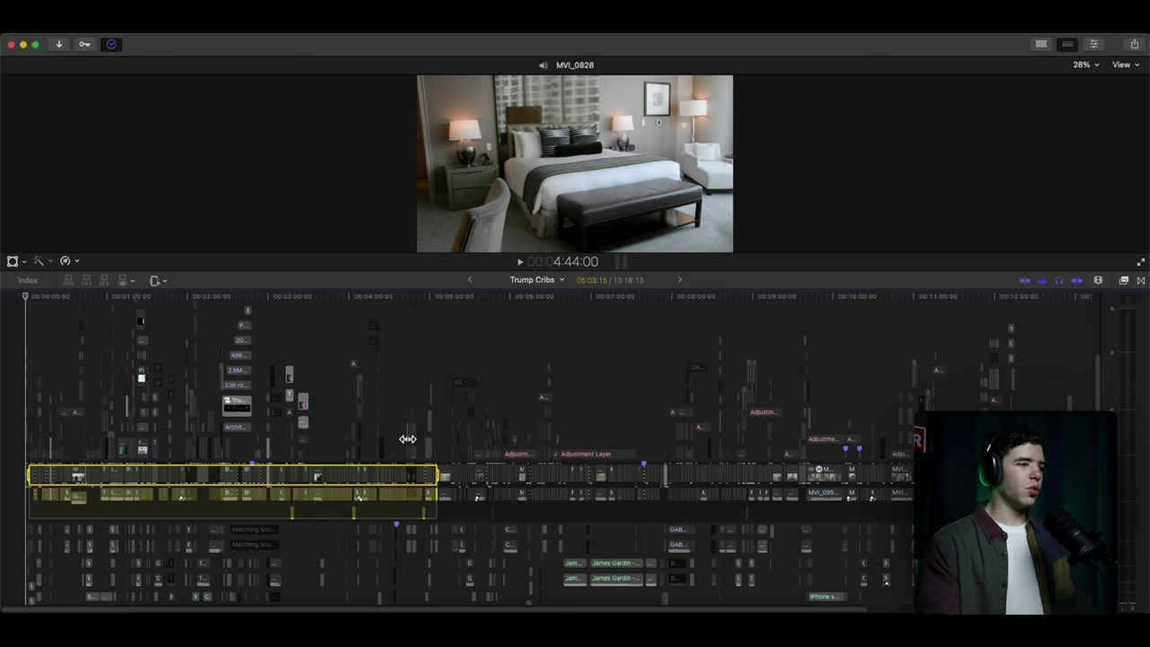
Drop the range at 2:22, return to the Select tool, and park near 2:39 on the Penthouse title.
left_click(219, 484)
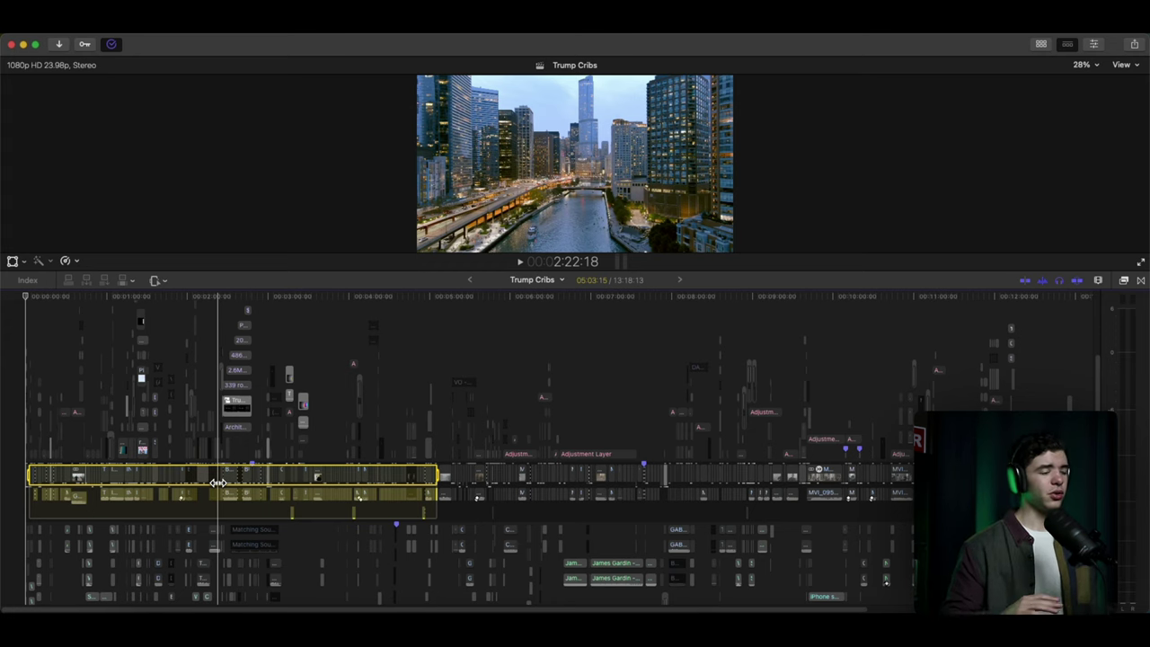
key("a")
scroll(320, 404, "down", 1)
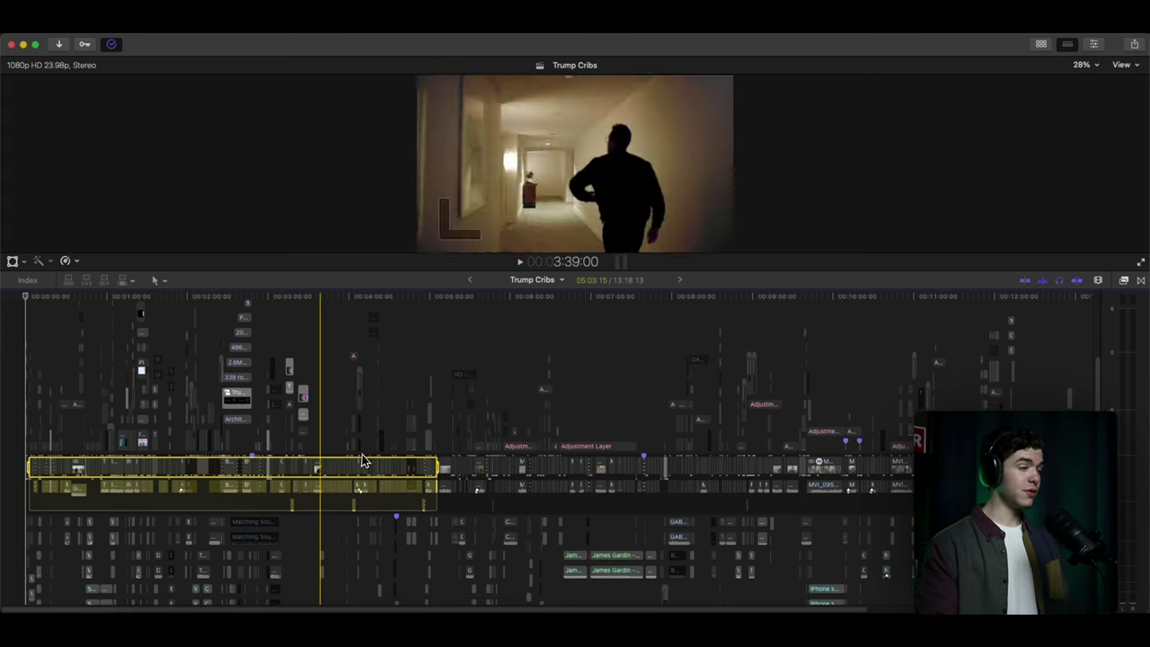
left_click(241, 303)
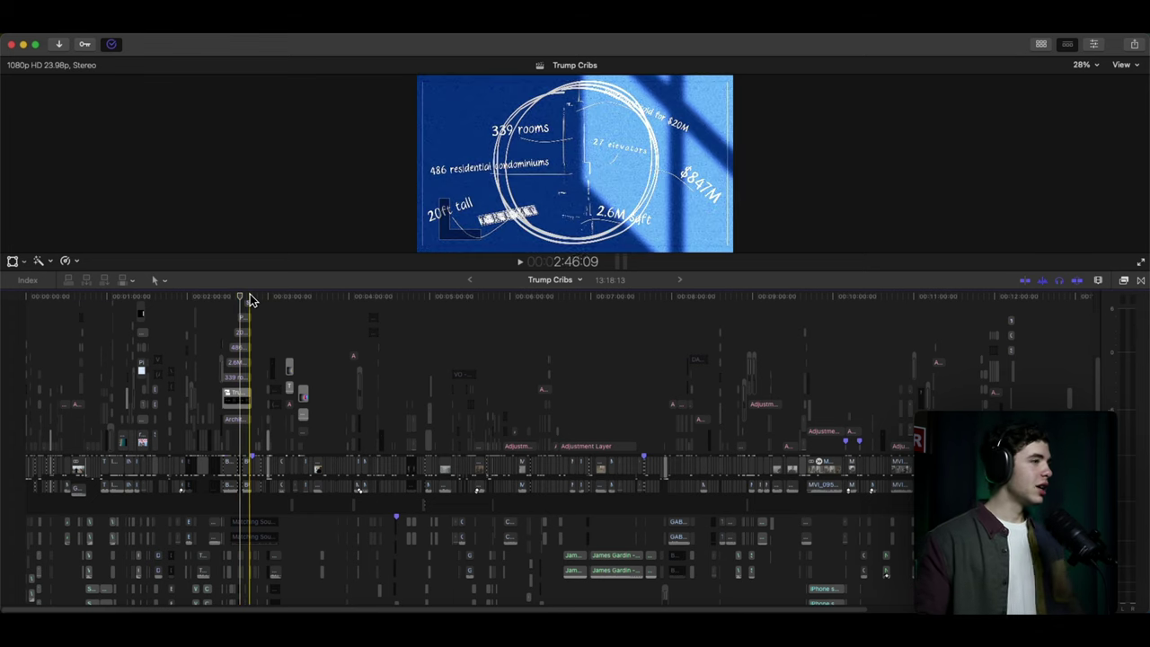
Set the playhead on the 2:47:19 building-stats graphic, fit the project, and play through the lobby.
key("super+equal")
key("super+equal")
key("super+equal")
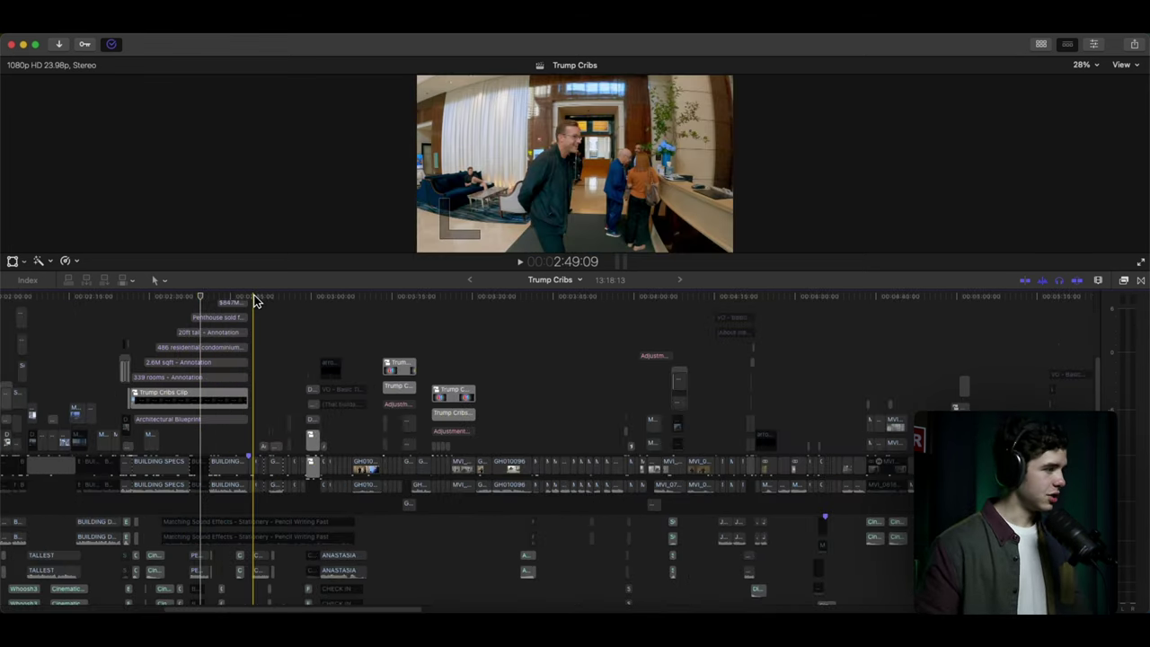
scroll(255, 300, "down", 2)
left_click_drag(592, 270, 571, 345)
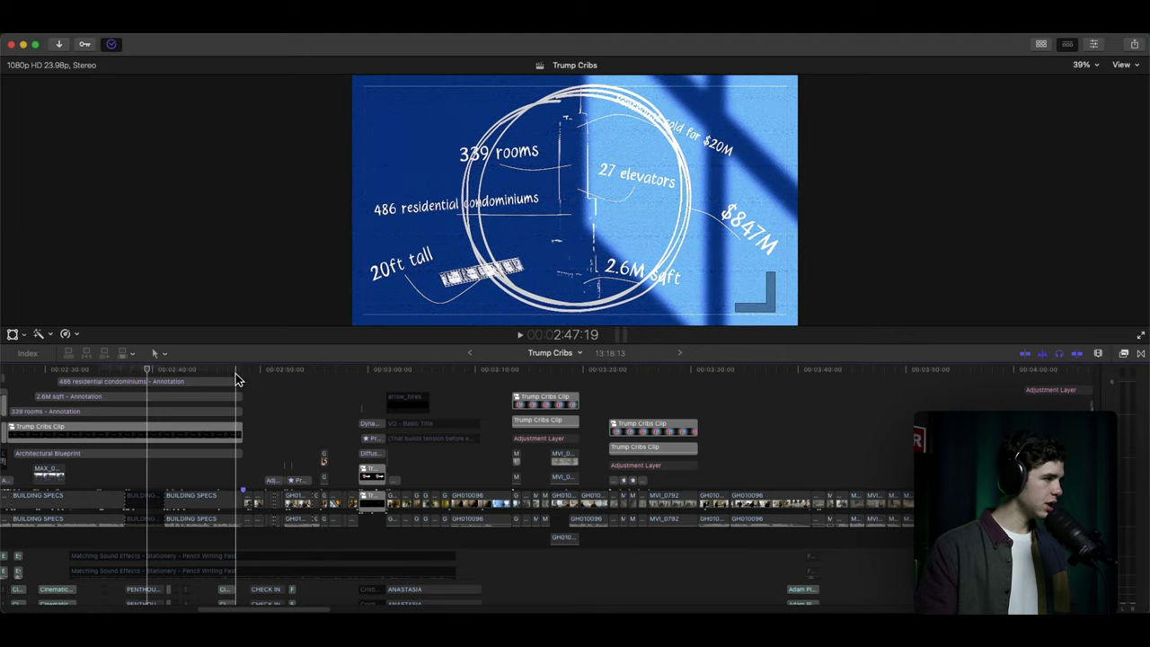
left_click(233, 370)
key("super+minus")
key("super+minus")
key("super+minus")
key("super+minus")
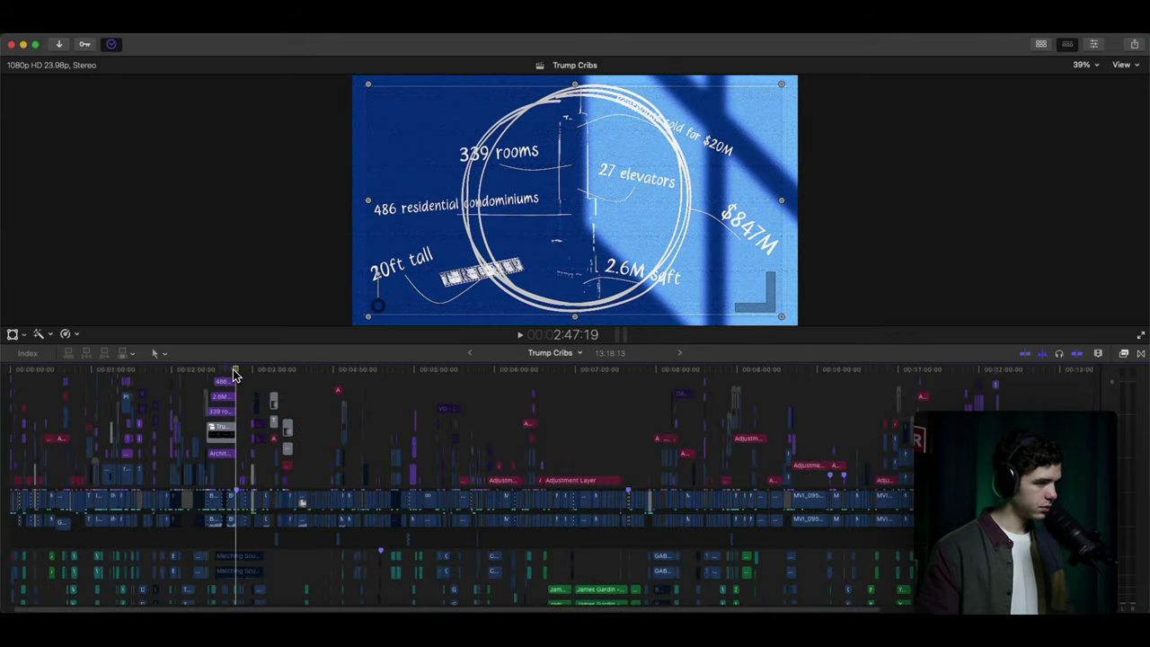
key("space")
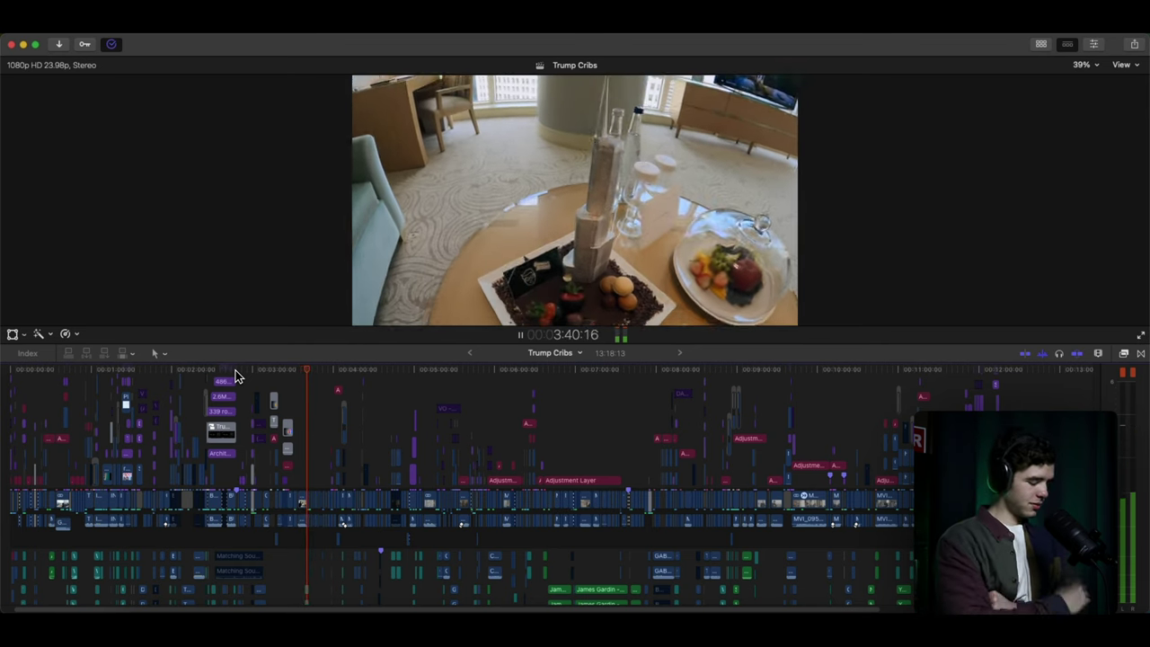
Stop at room service, replay from the building-stats graphic, and enlarge and zoom the timeline.
key("space")
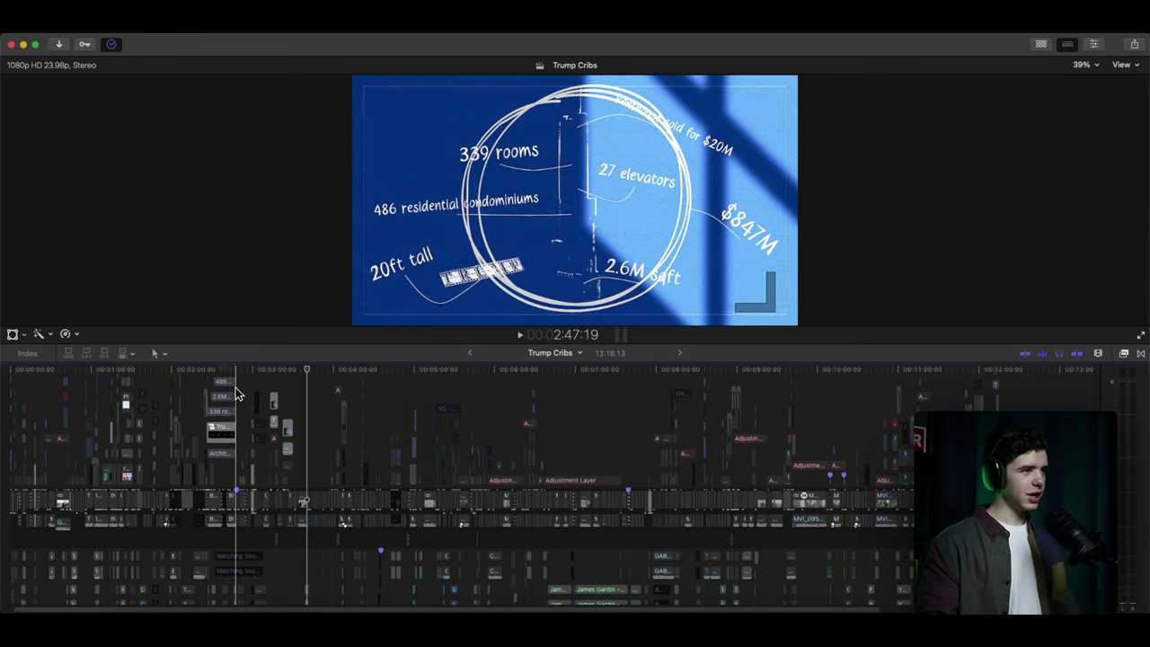
key("space")
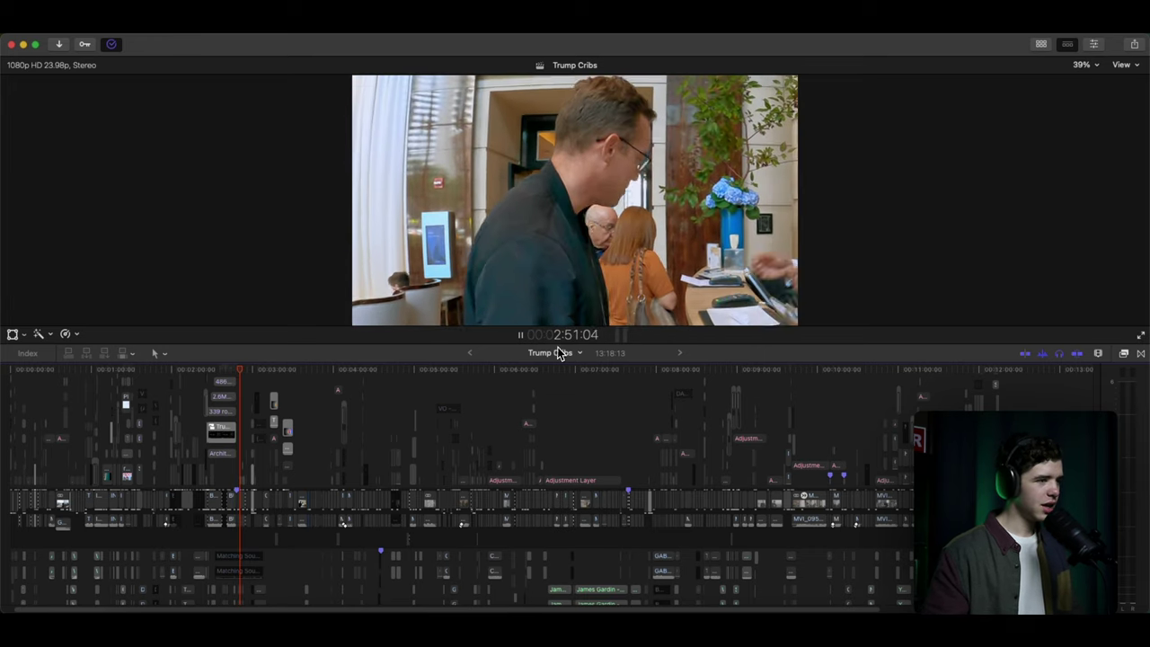
left_click_drag(555, 337, 552, 285)
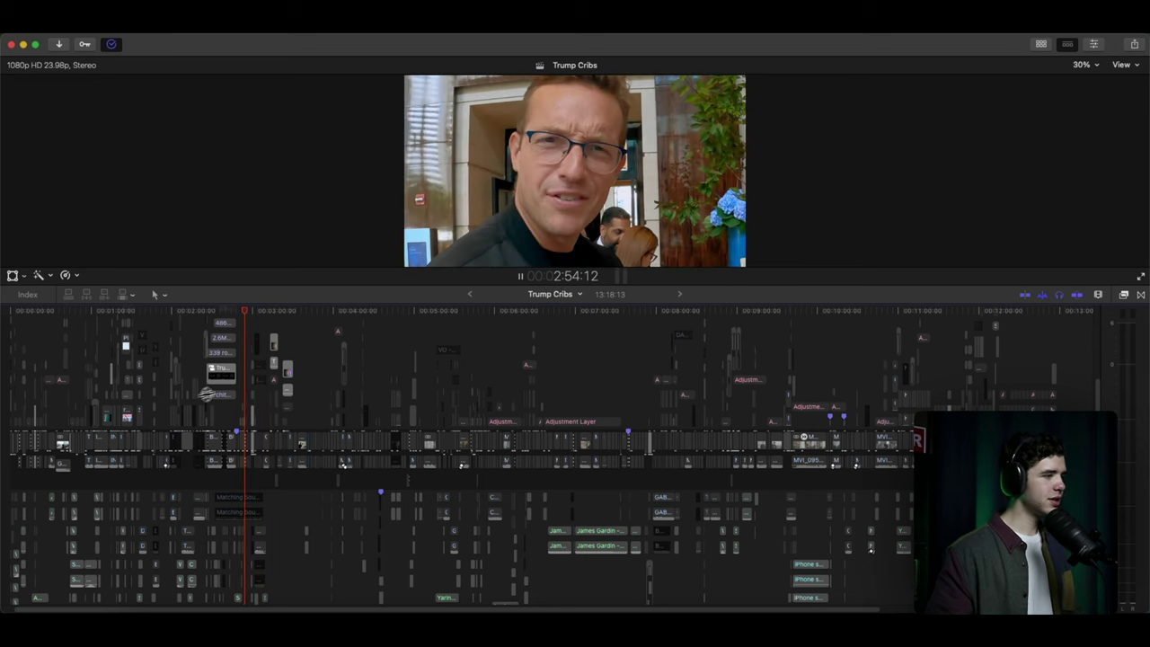
key("super+equal")
key("super+equal")
key("super+equal")
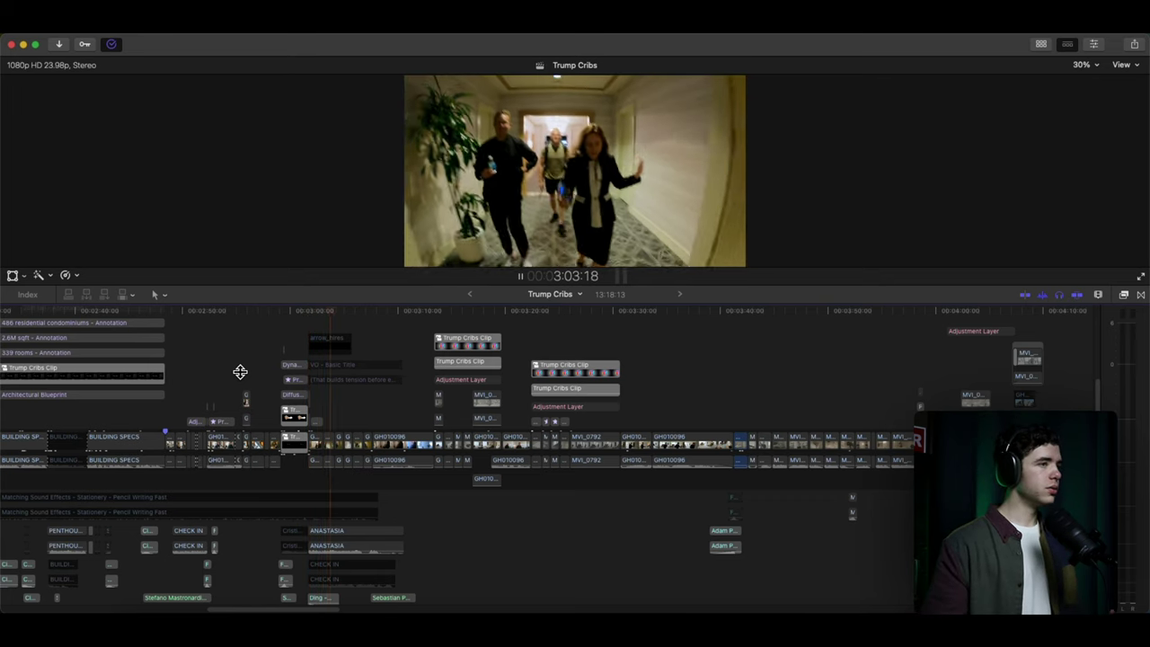
Stop in the hallway, zoom closer, and select The Grand Chopin Nocturne clip near 3:01.
scroll(240, 371, "down", 3)
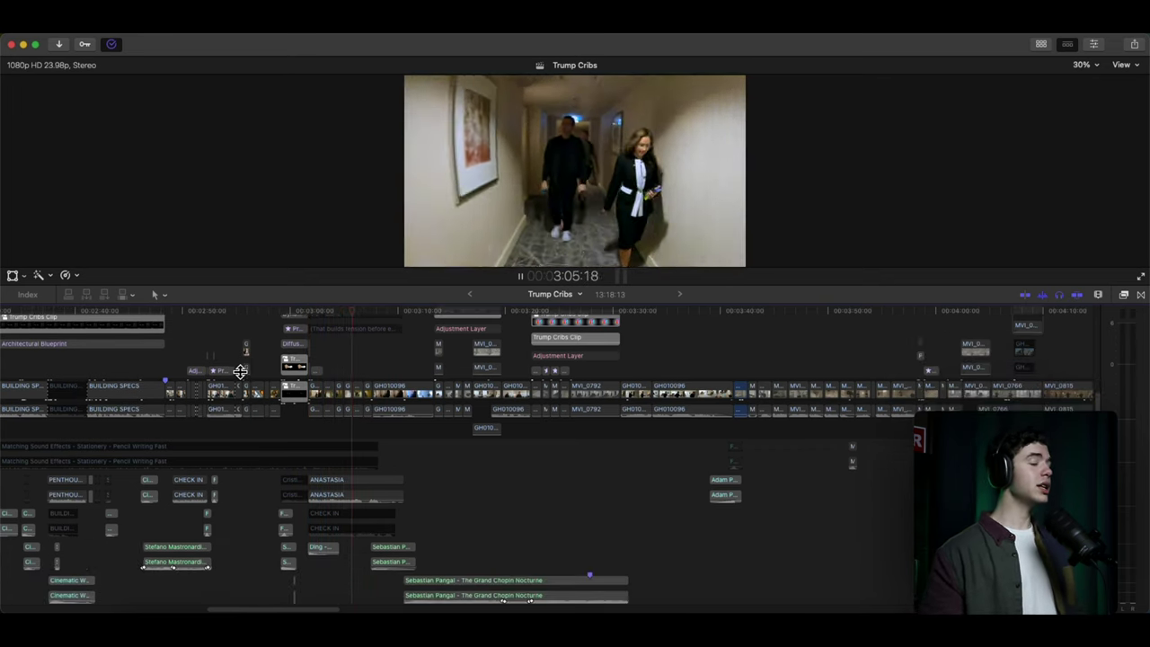
scroll(240, 371, "down", 1)
key("space")
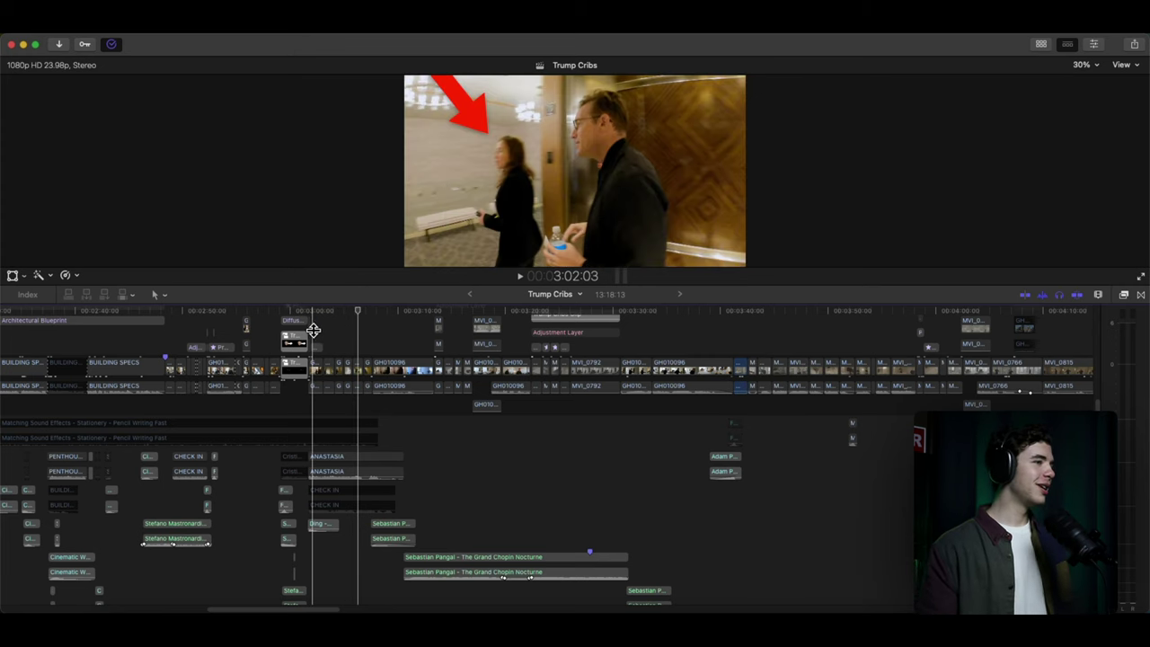
key("super+equal")
scroll(310, 328, "down", 1)
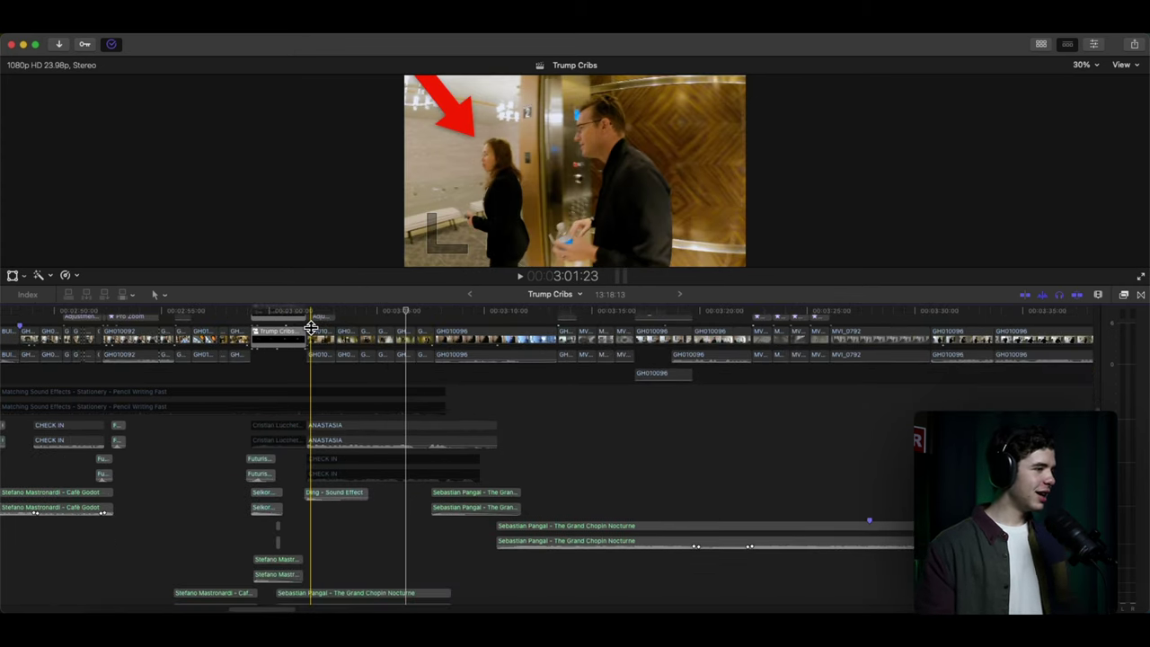
scroll(311, 328, "down", 3)
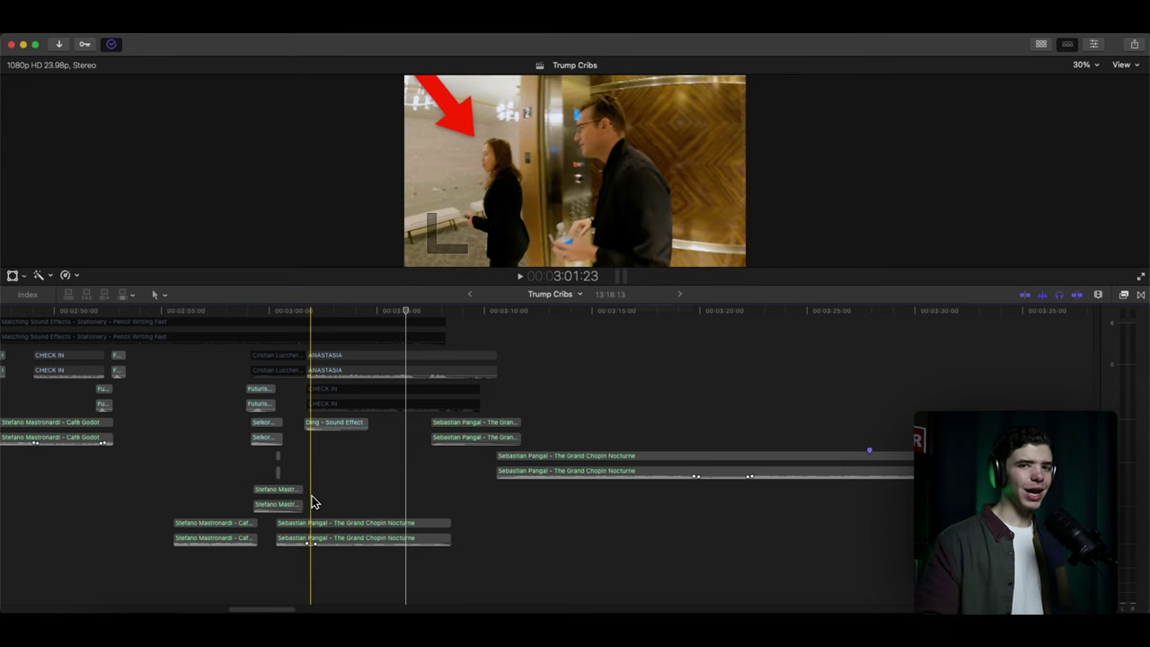
left_click(326, 537)
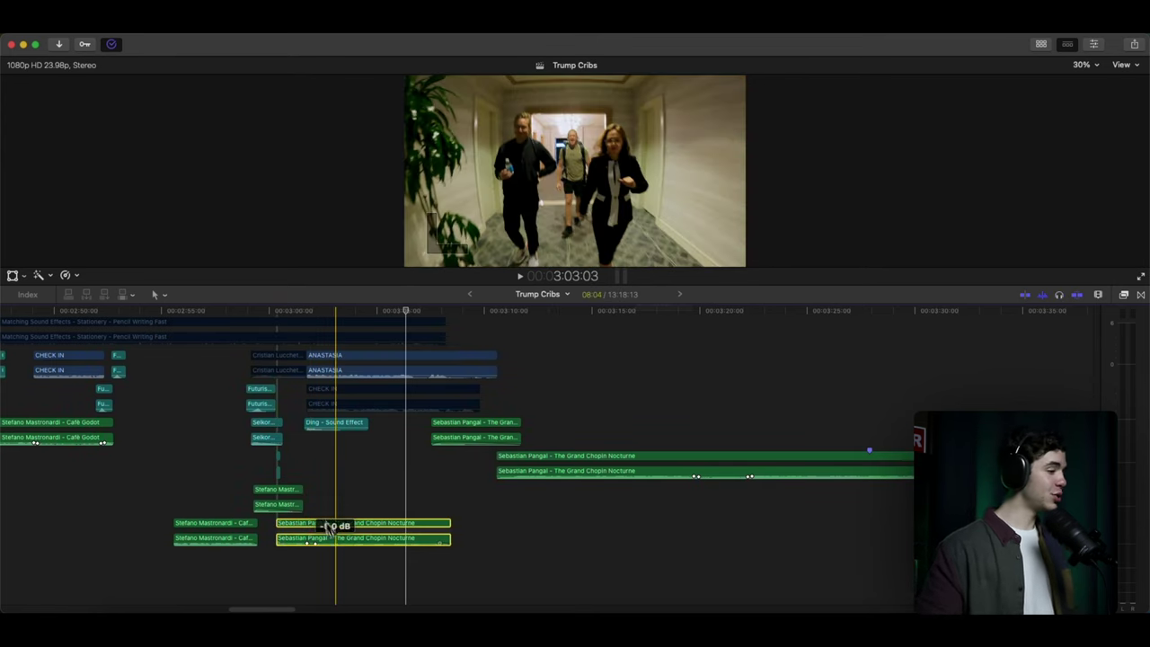
Play the hallway into the hotel-door moment, adding the later Grand Chopin Nocturne clips to the selection.
key("space")
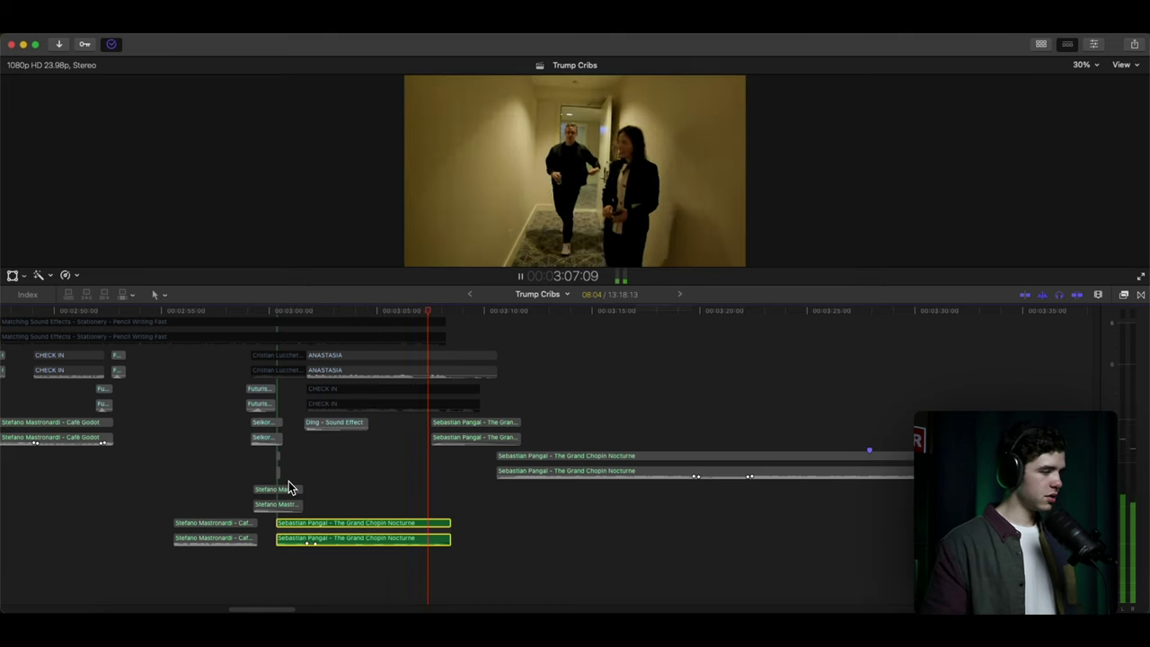
key("space")
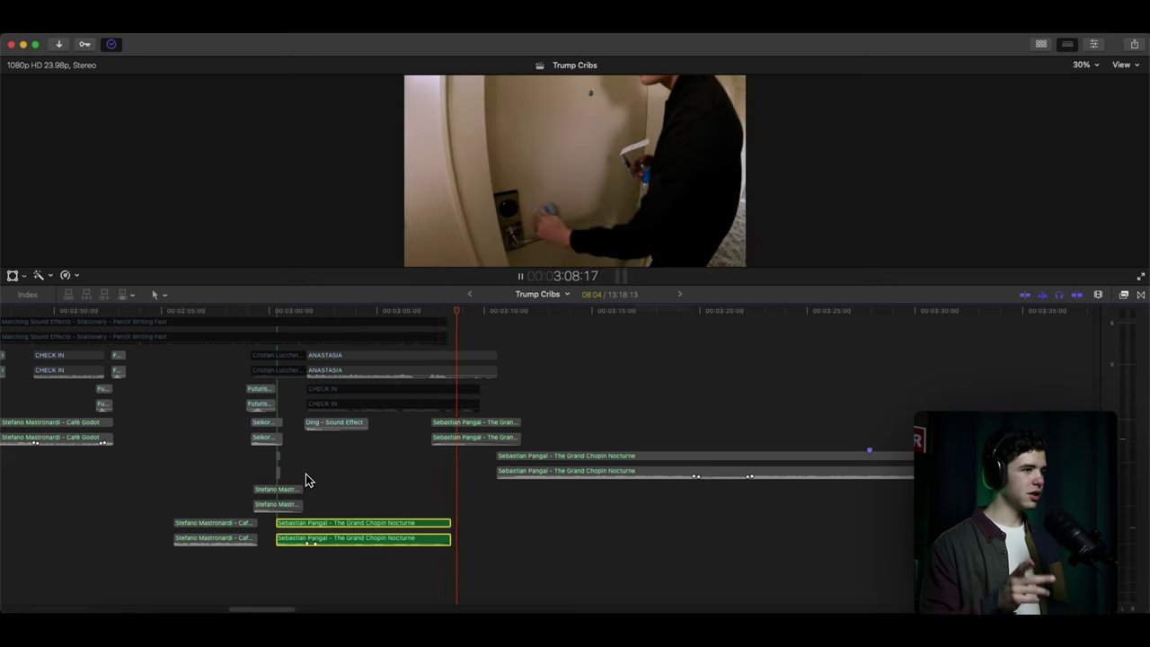
key("space")
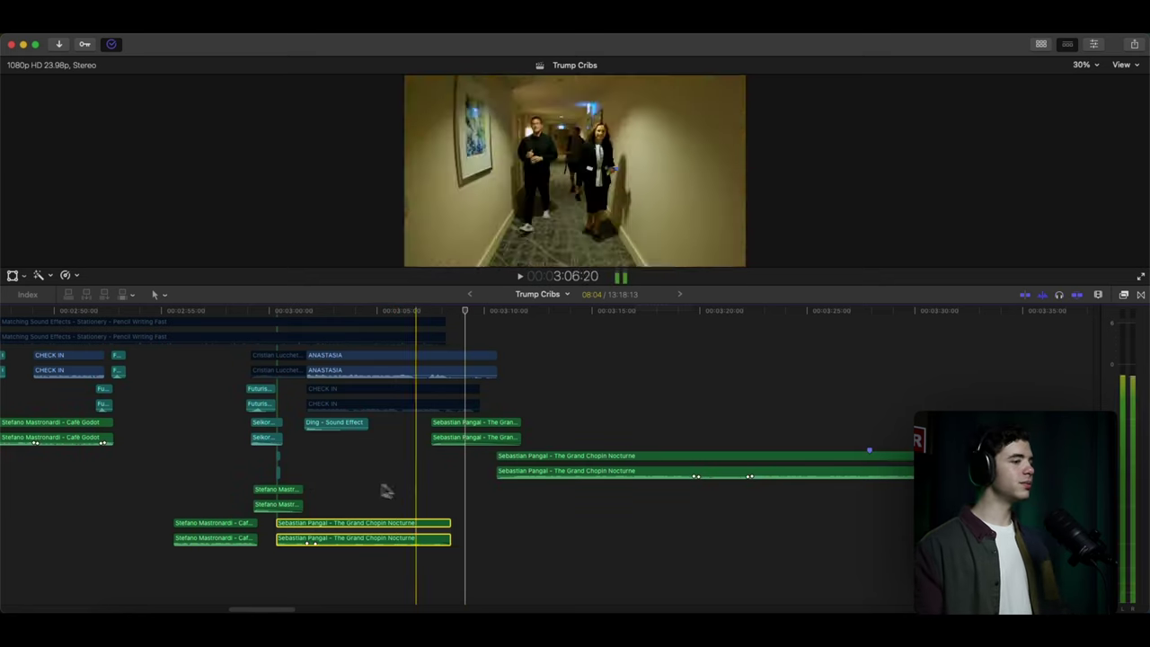
left_click_drag(449, 544, 440, 438)
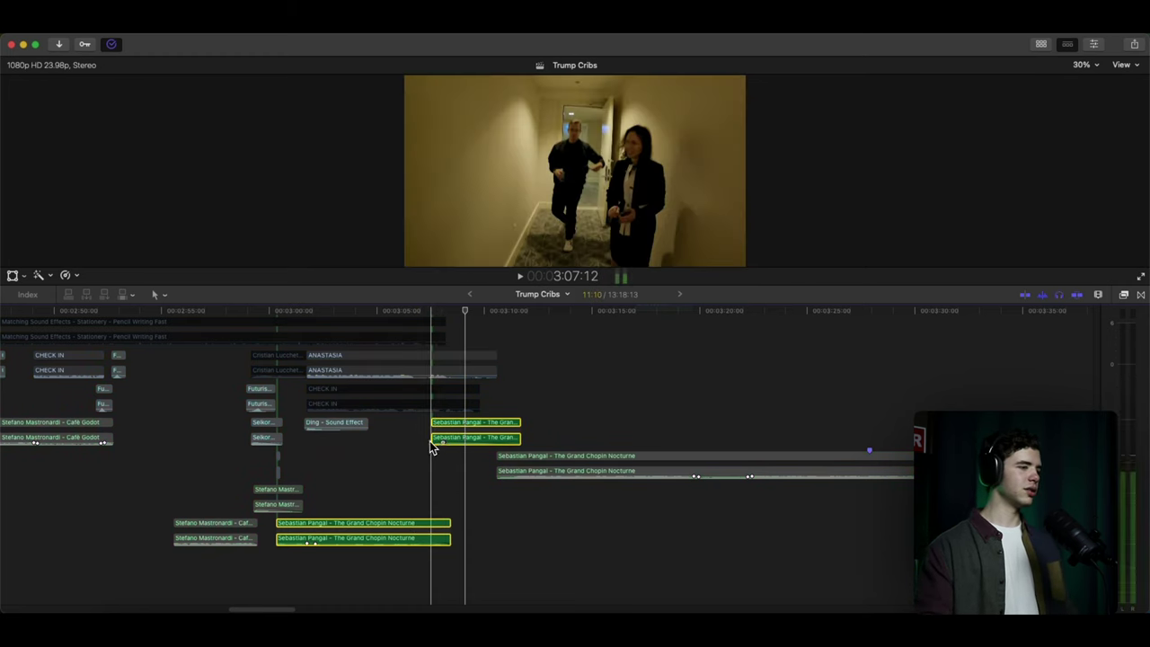
key("space")
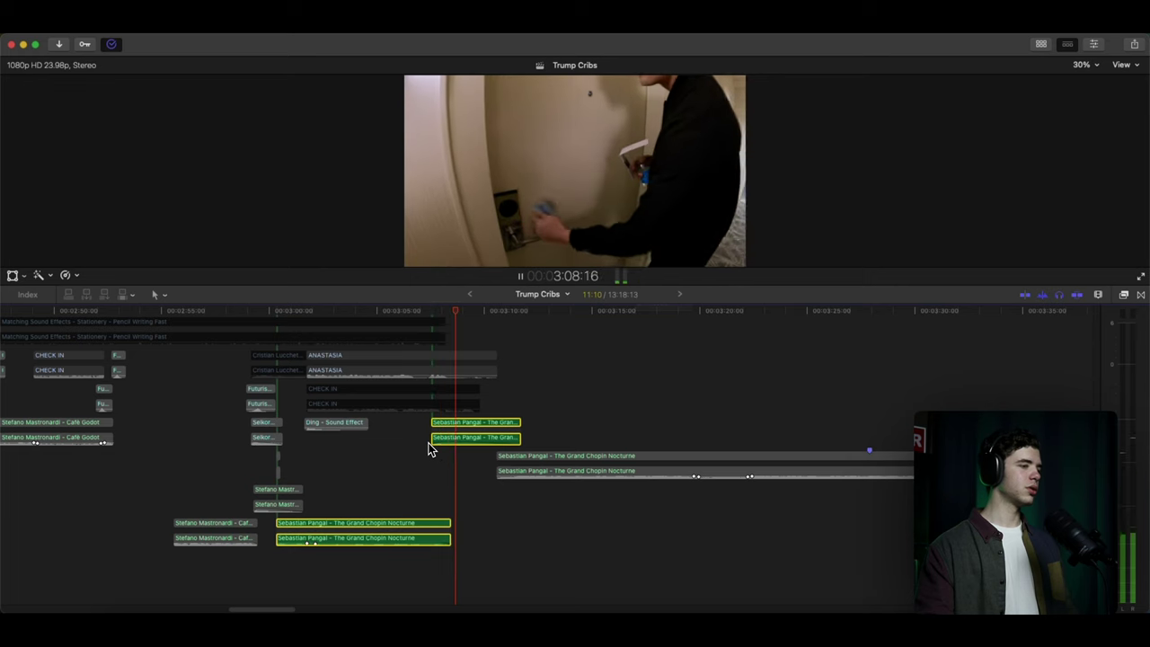
key("space")
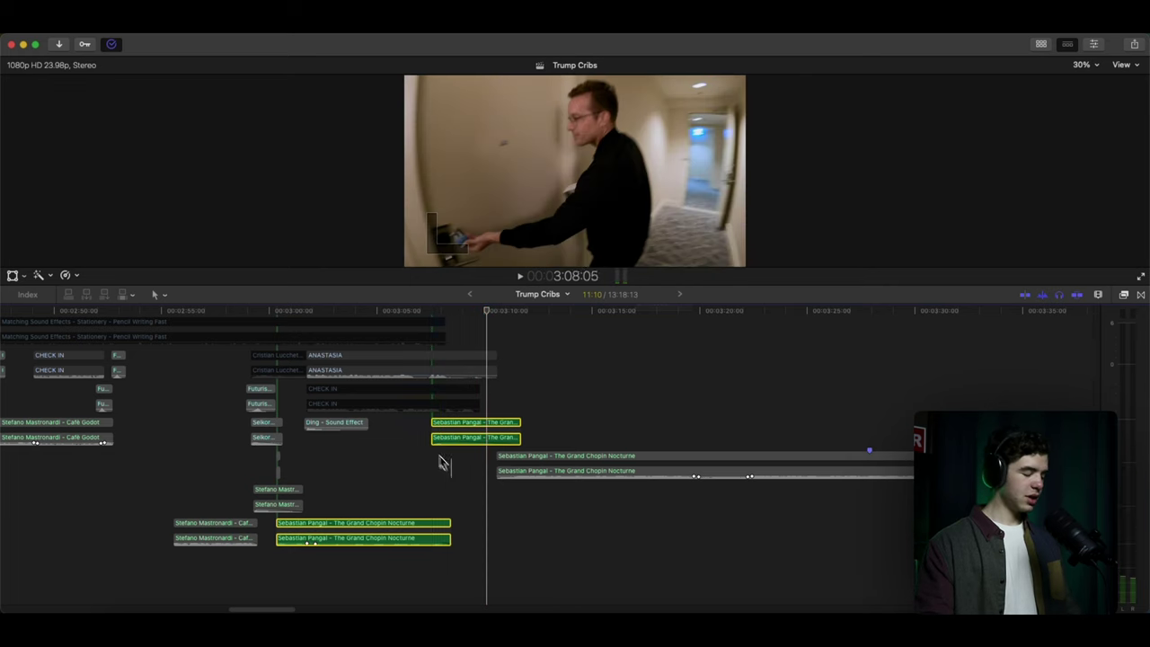
key("space")
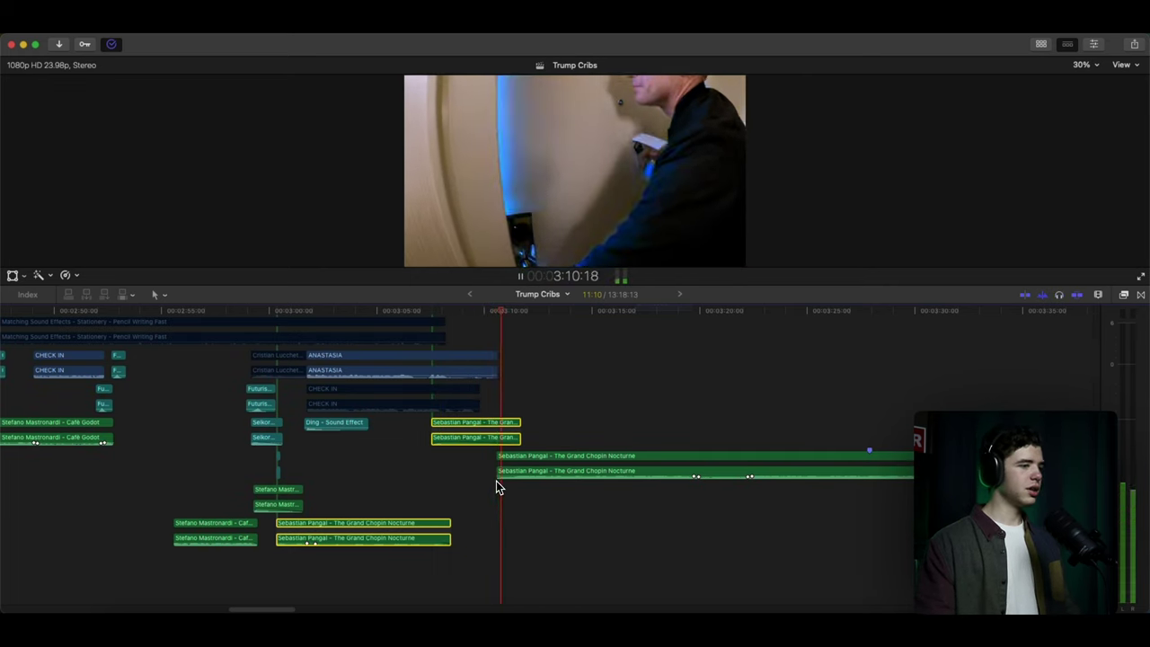
scroll(496, 480, "up", 5)
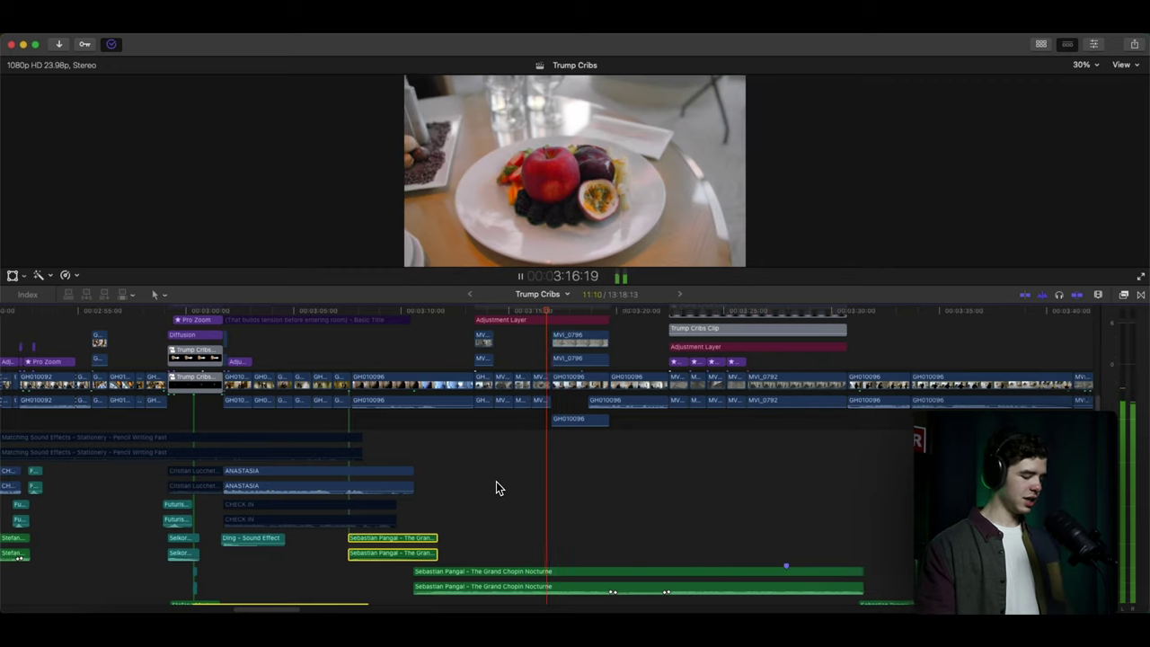
key("space")
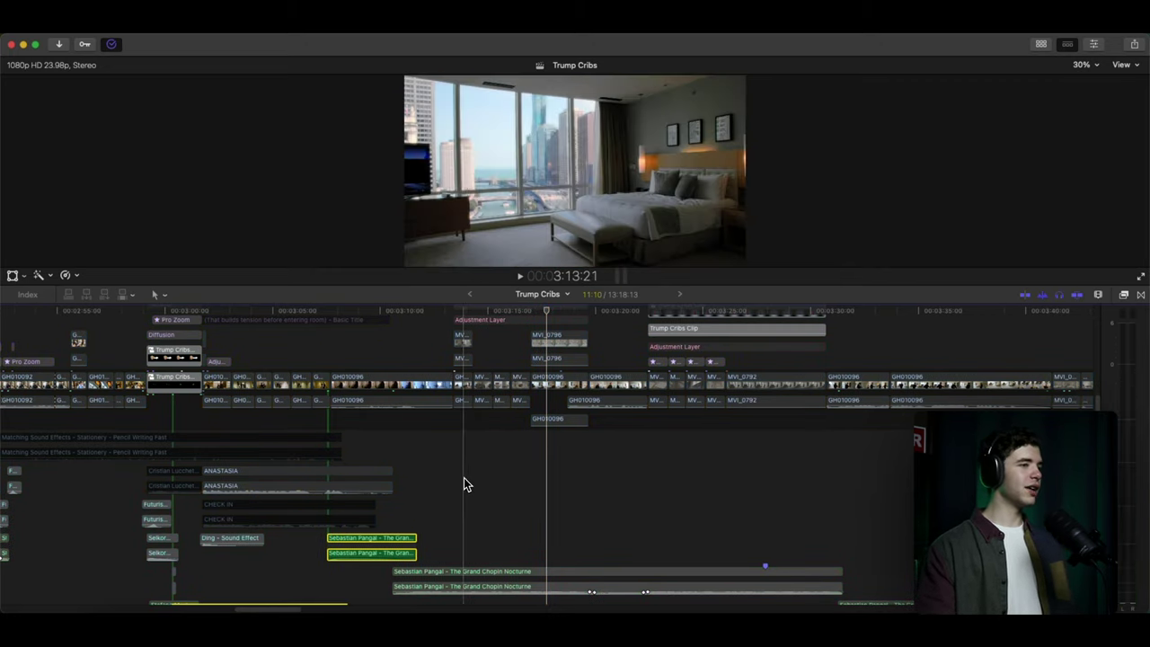
scroll(463, 477, "up", 5)
Compare the hotel-room shots with the Trump Cribs Clip overlay toggled off and back on.
left_click(458, 362)
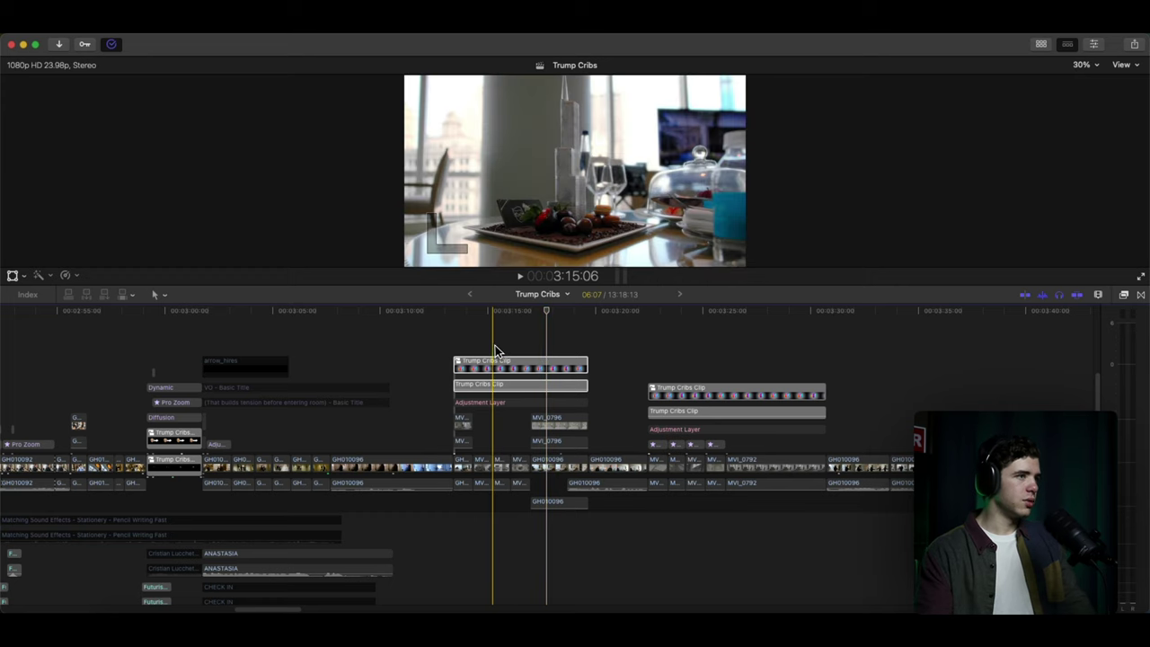
key("v")
key("v")
key("v")
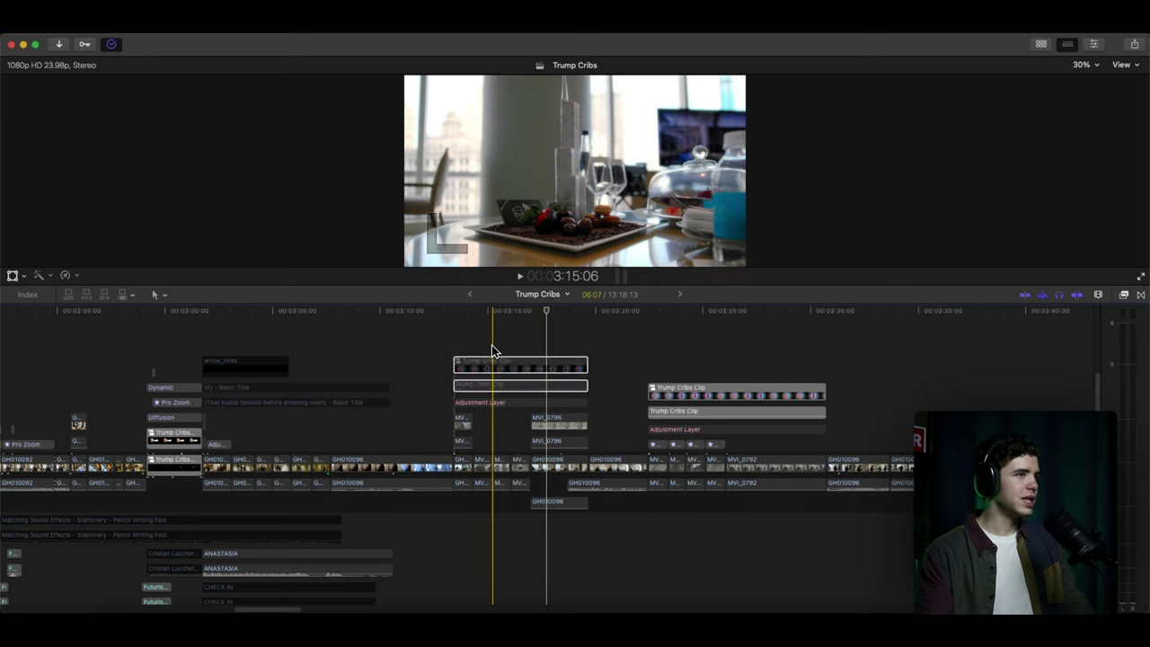
key("v")
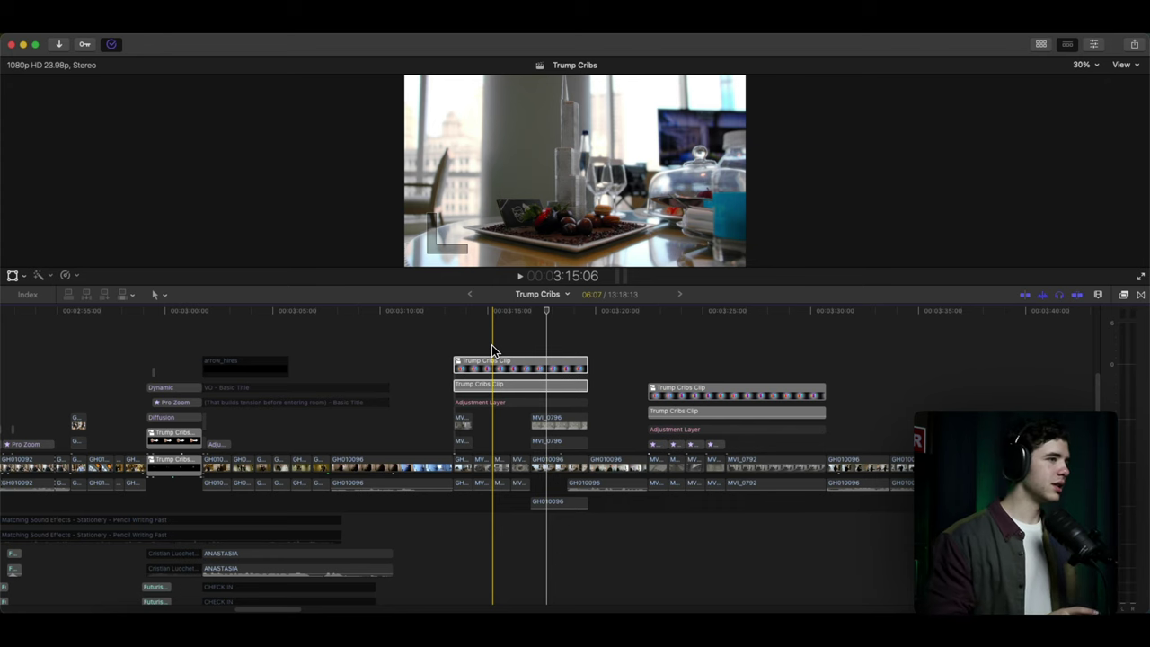
key("v")
key("v")
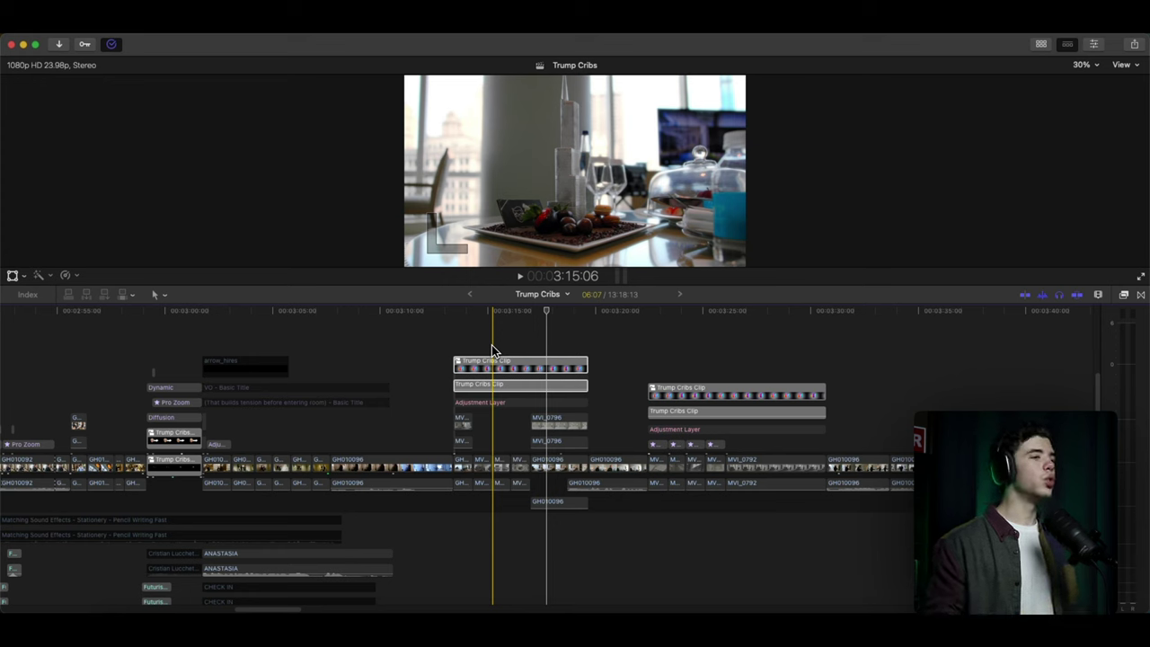
Play from the dessert shot, stop at 3:41:00, and enlarge the video preview.
key("space")
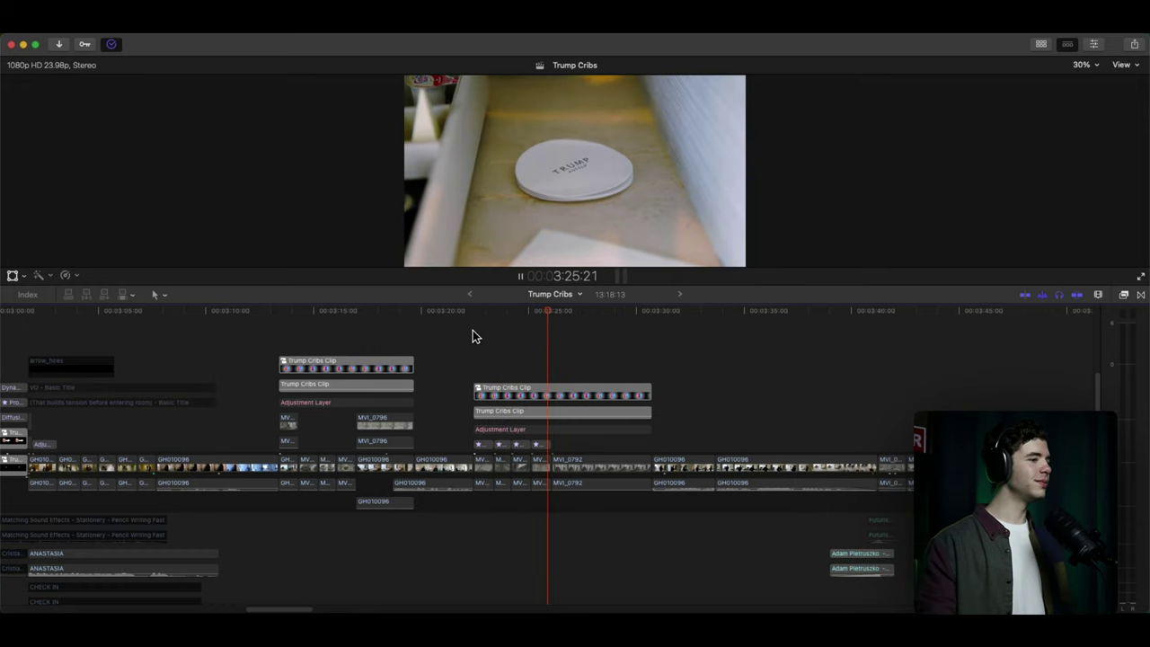
key("space")
key("space")
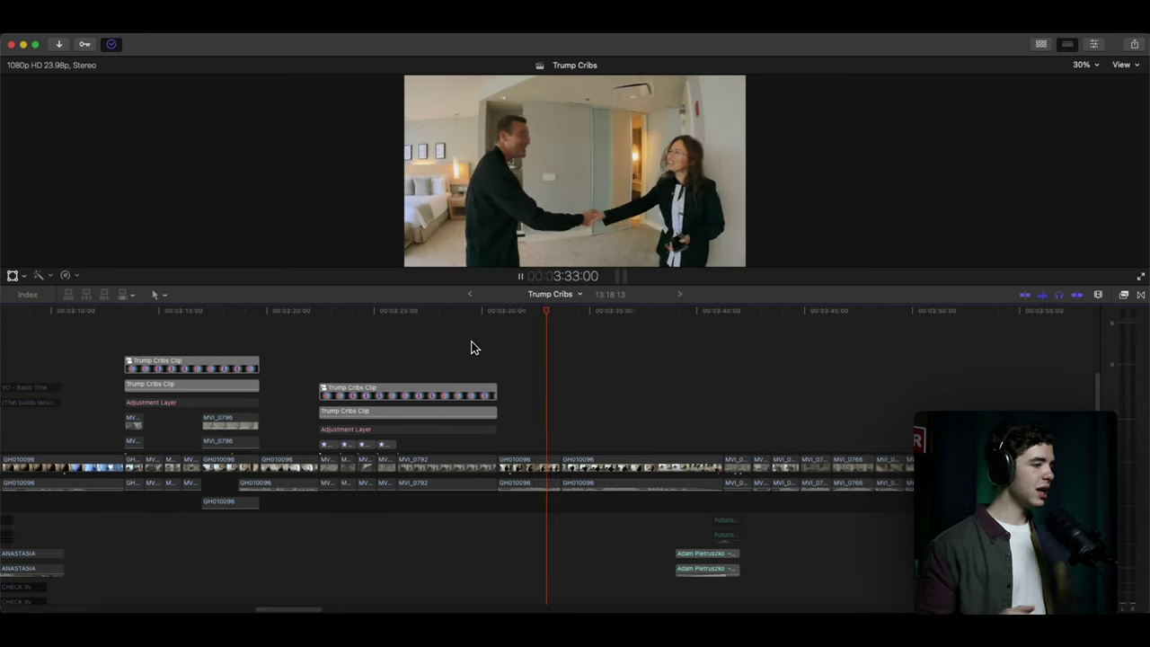
key("space")
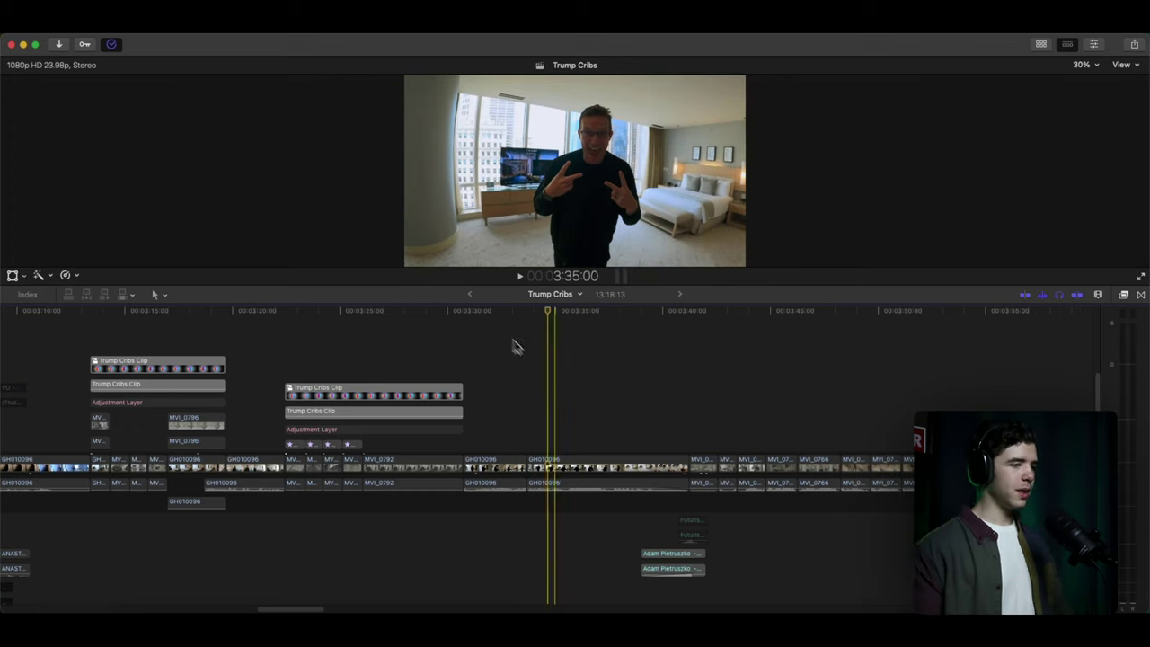
key("space")
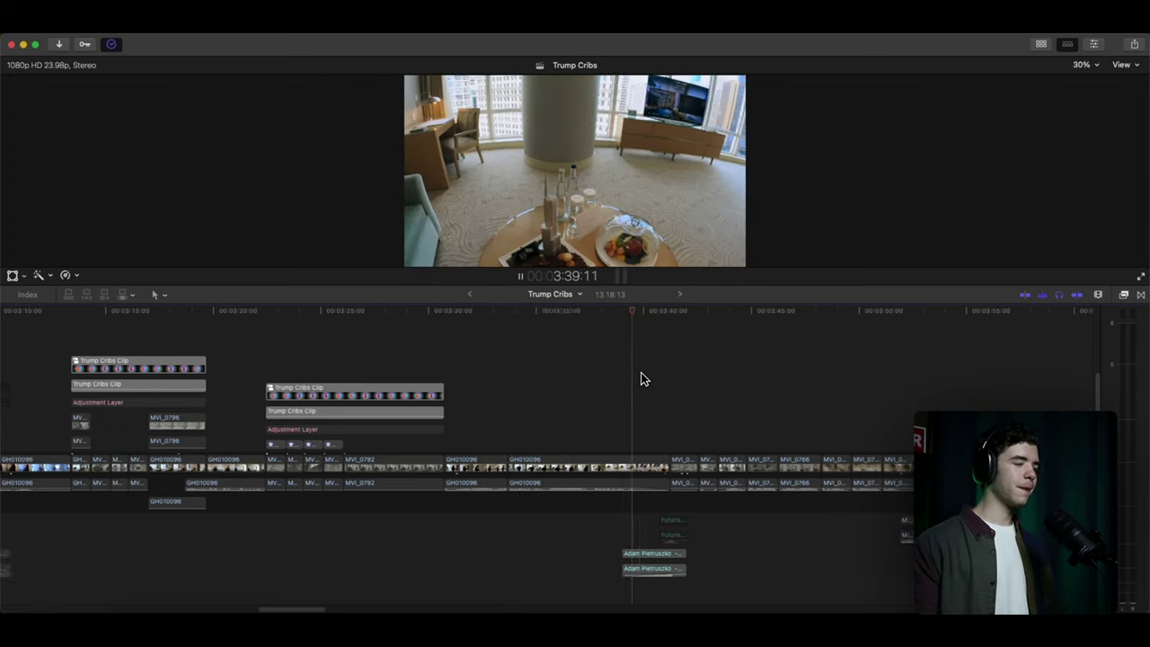
key("space")
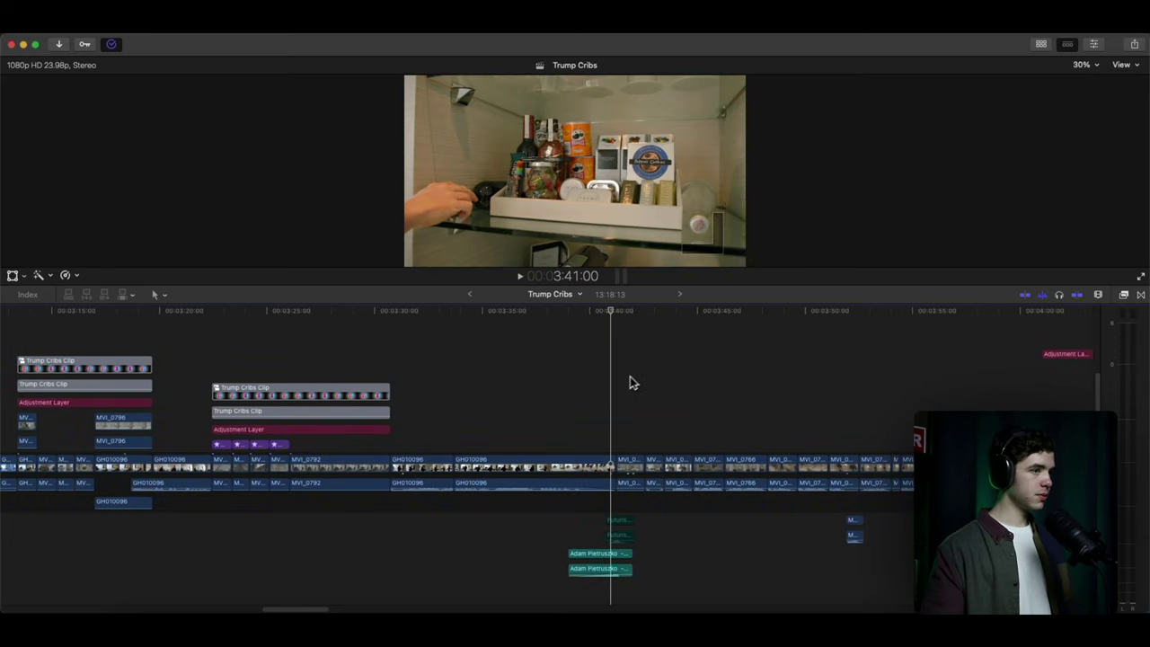
left_click_drag(637, 283, 639, 341)
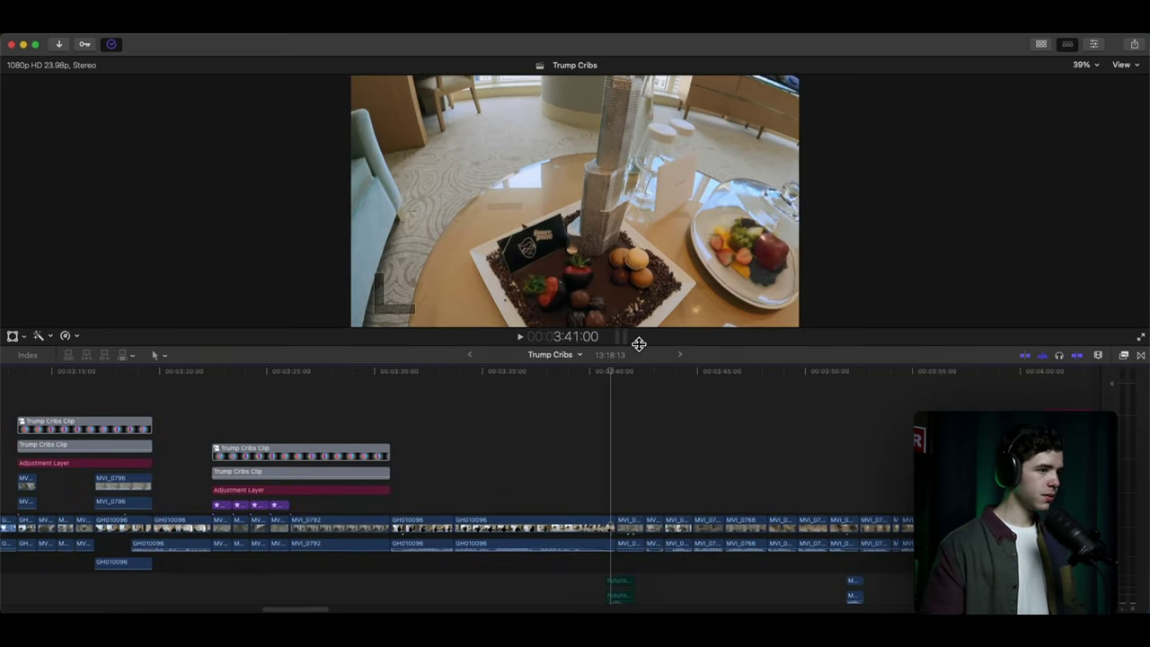
key("space")
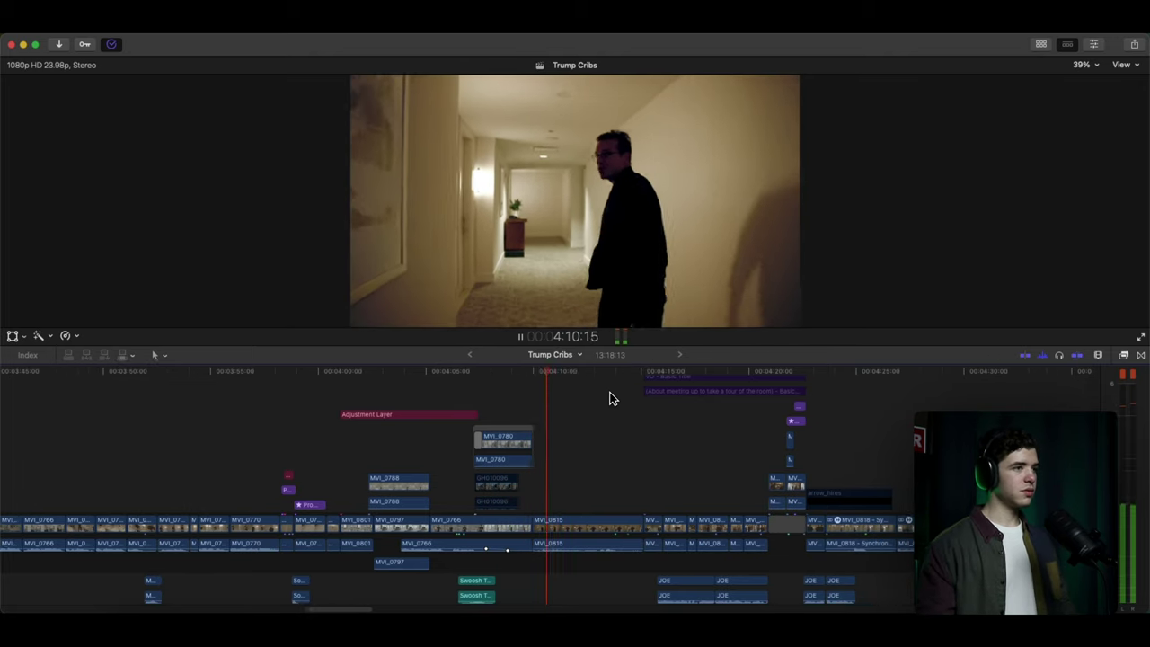
key("space")
scroll(386, 422, "left", 5)
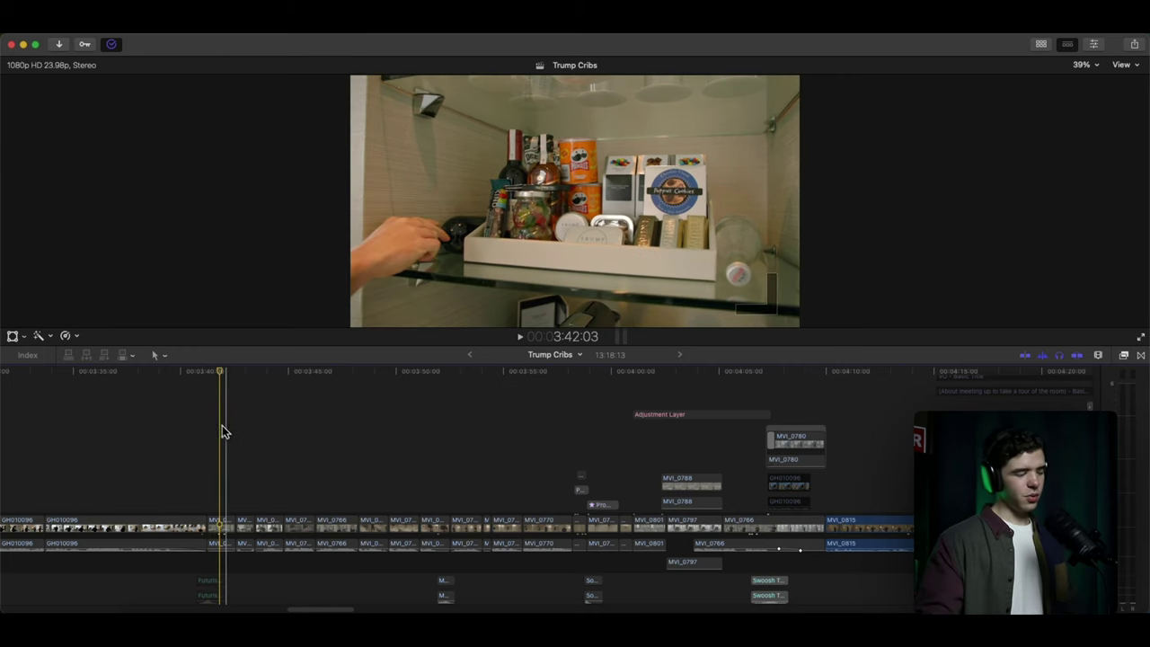
scroll(228, 436, "down", 5)
key("space")
Range-select the start of both 'I Dont Really Like Where Im At' clips and play the bathroom shots from 3:58.
left_click_drag(205, 532, 175, 498)
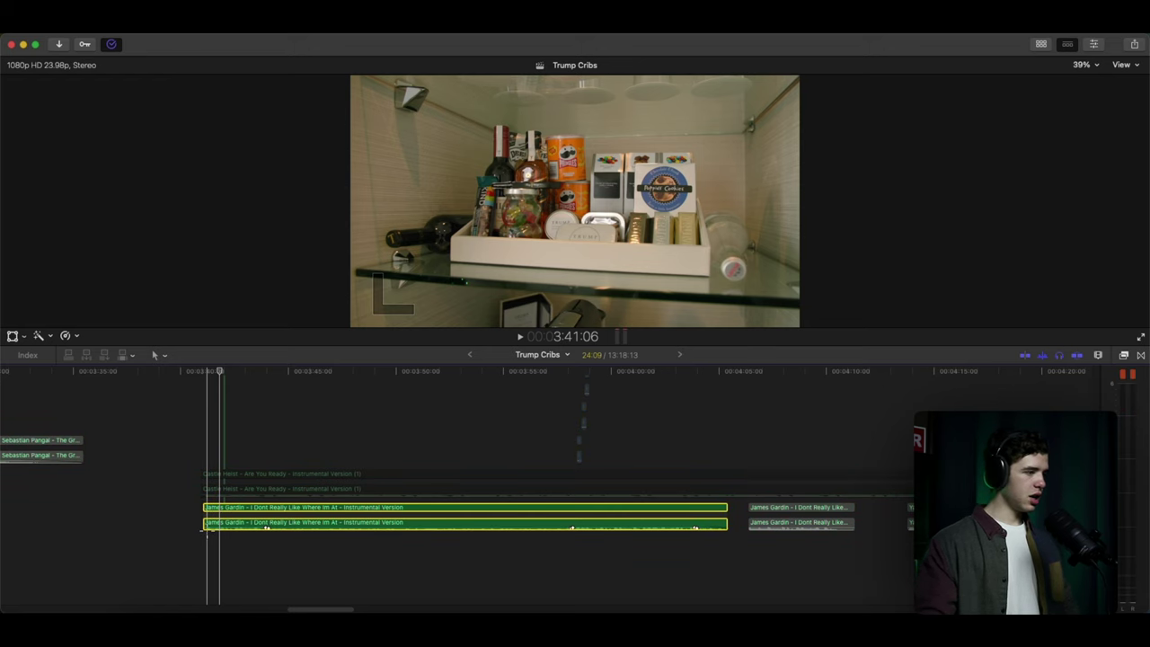
key("space")
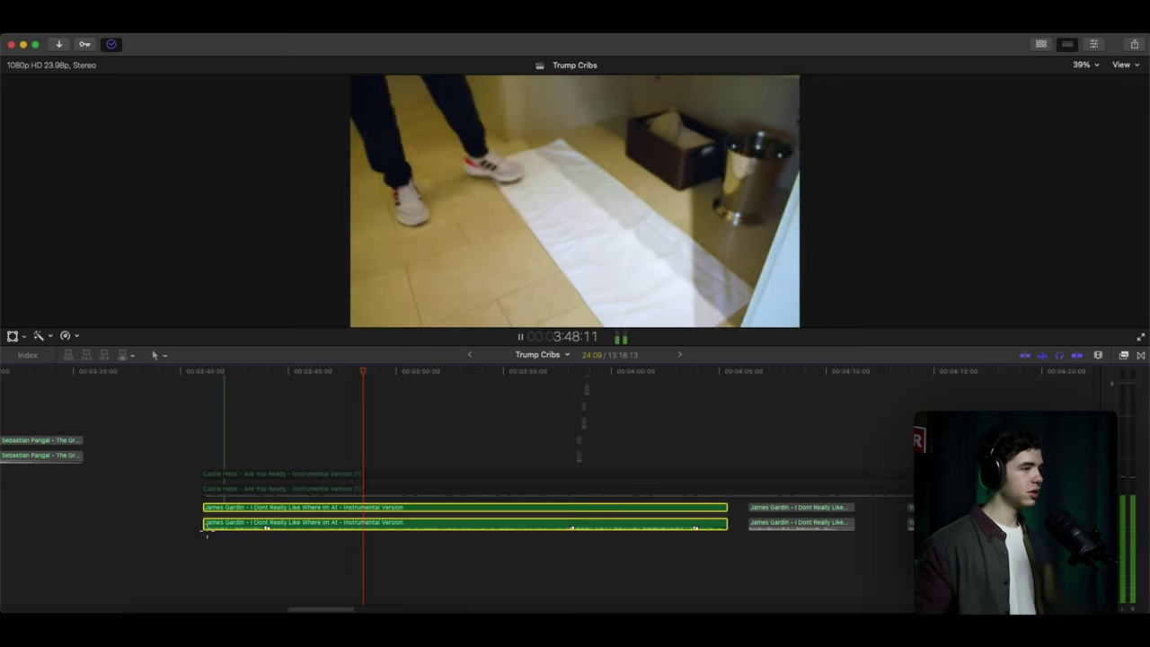
key("space")
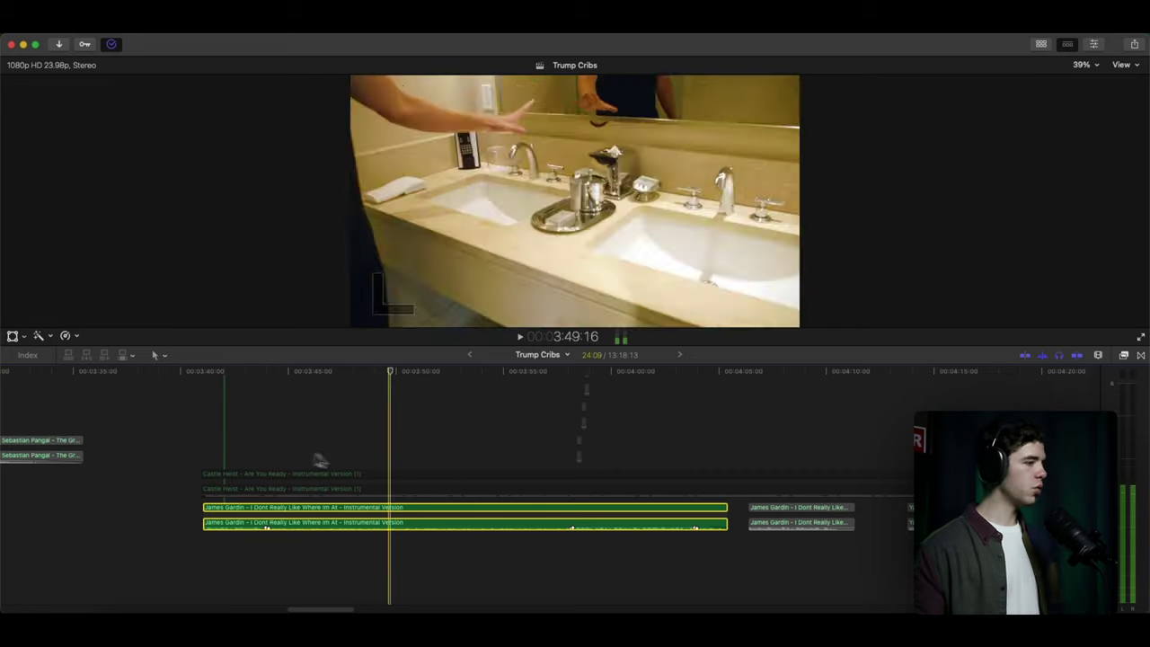
scroll(430, 482, "up", 5)
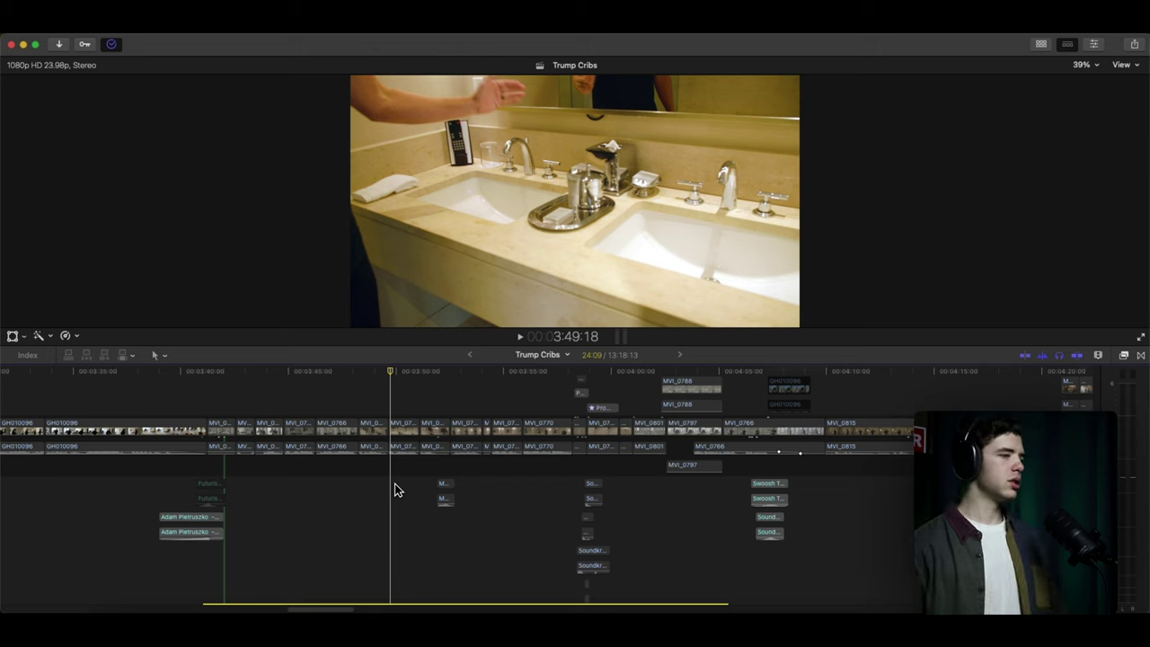
key("space")
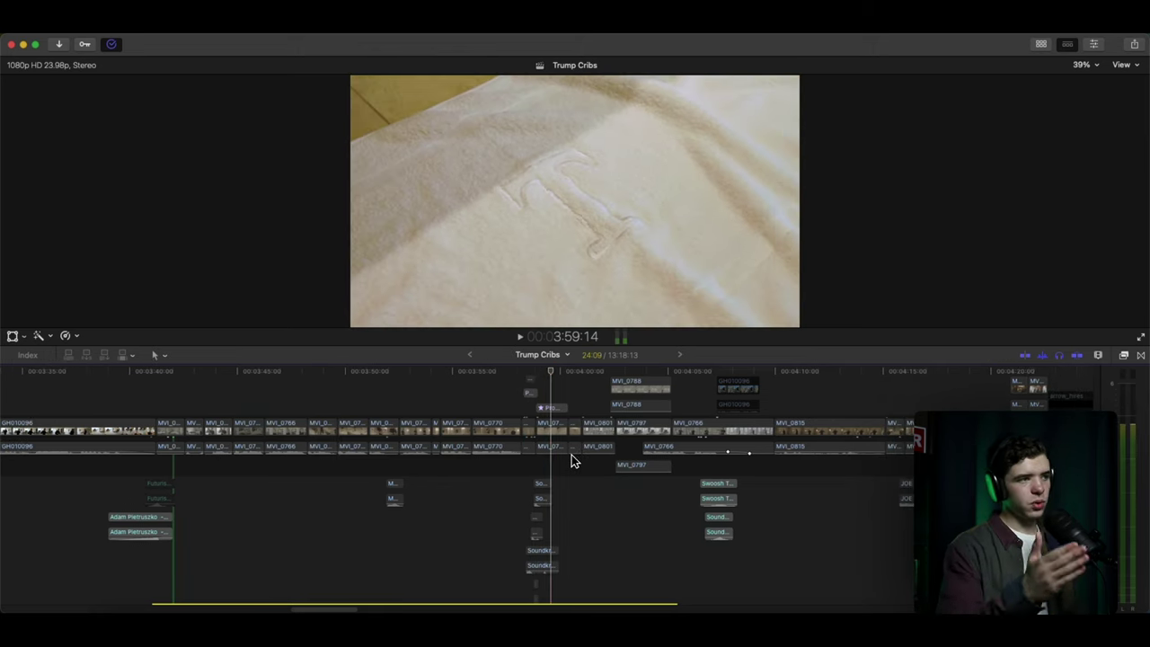
Park at 3:58:10, zoom in, and select and play the camera-shutter sound clips.
left_click(526, 487)
key("super+equal")
key("super+equal")
key("super+equal")
key("super+equal")
scroll(520, 488, "down", 5)
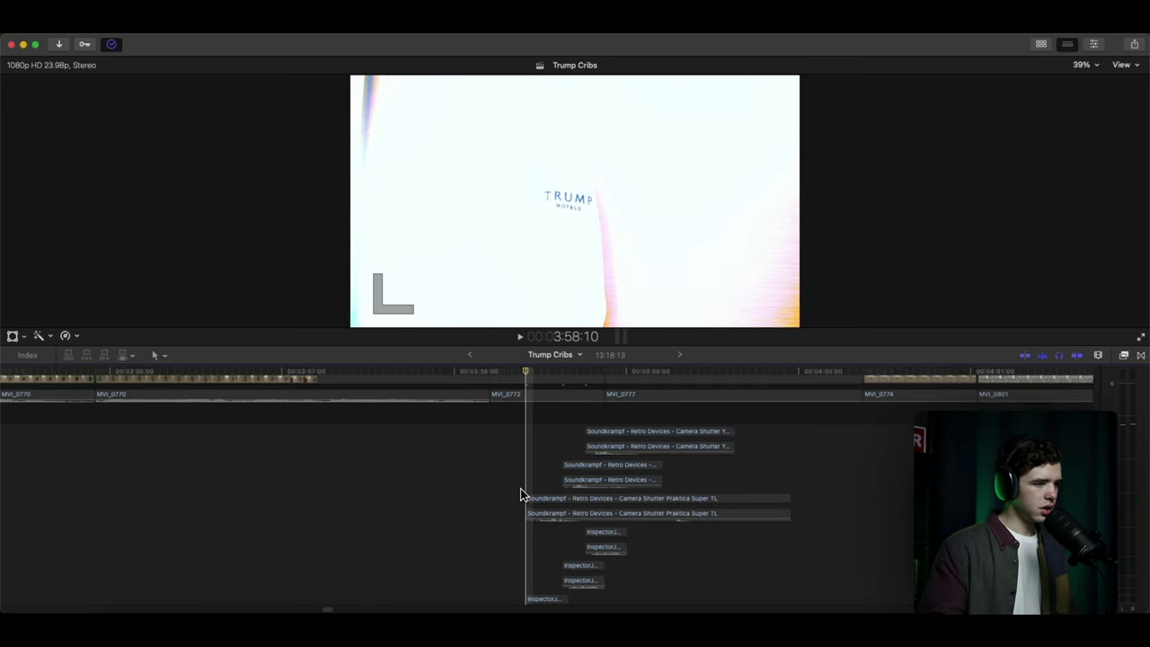
scroll(520, 488, "up", 5)
left_click_drag(512, 398, 614, 533)
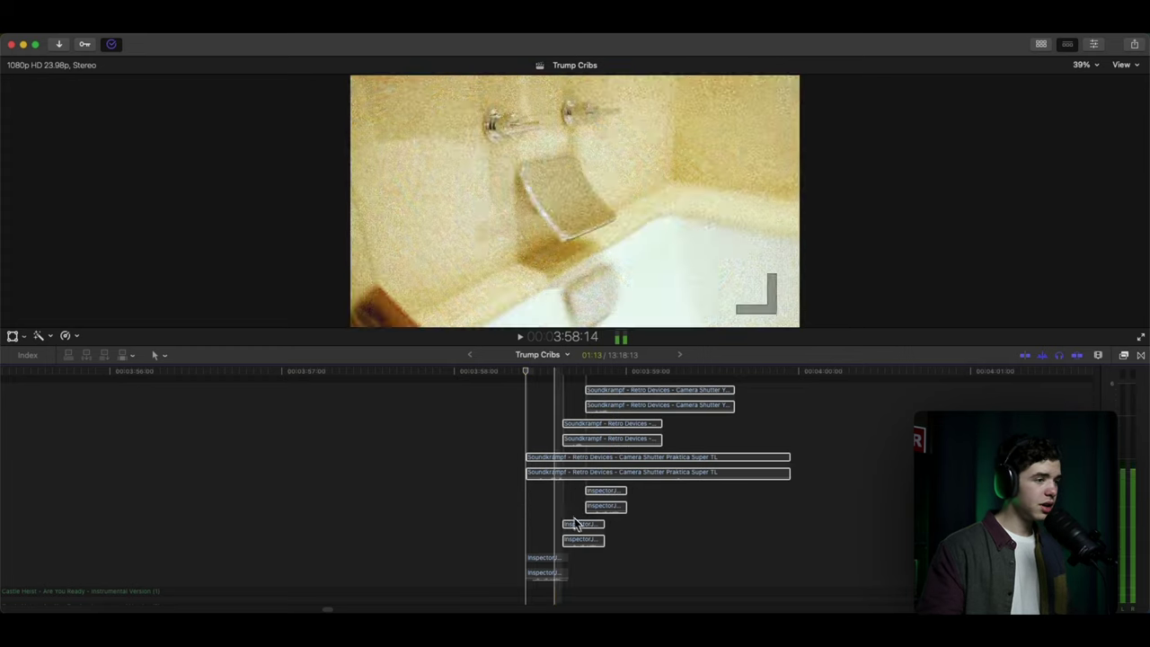
key("space")
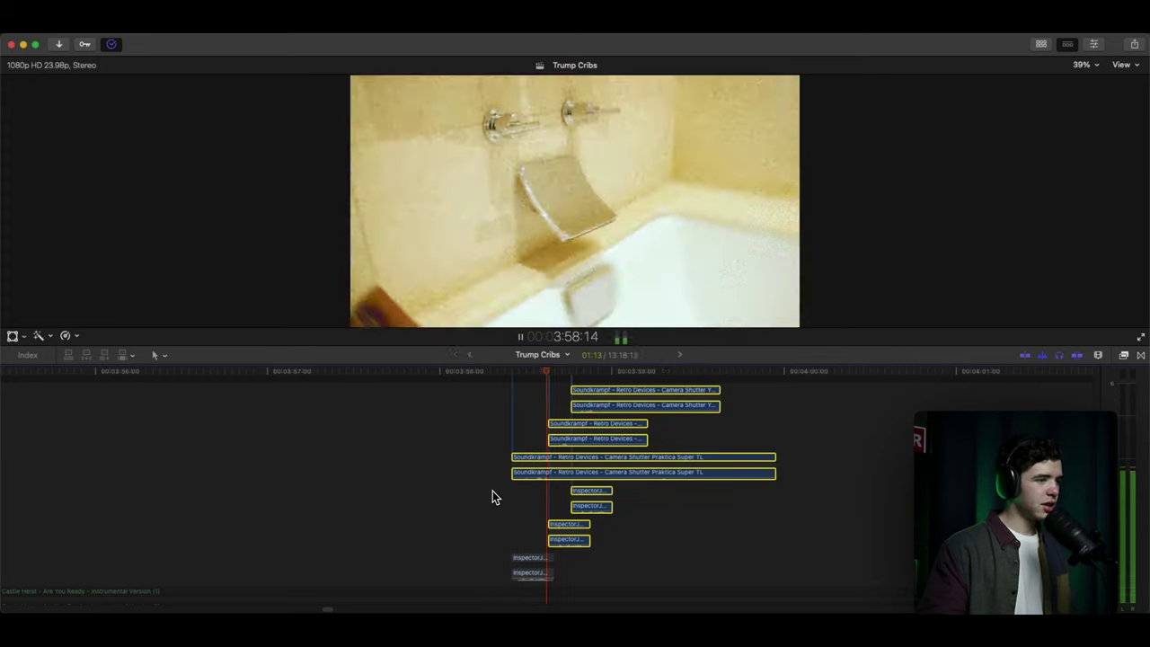
key("space")
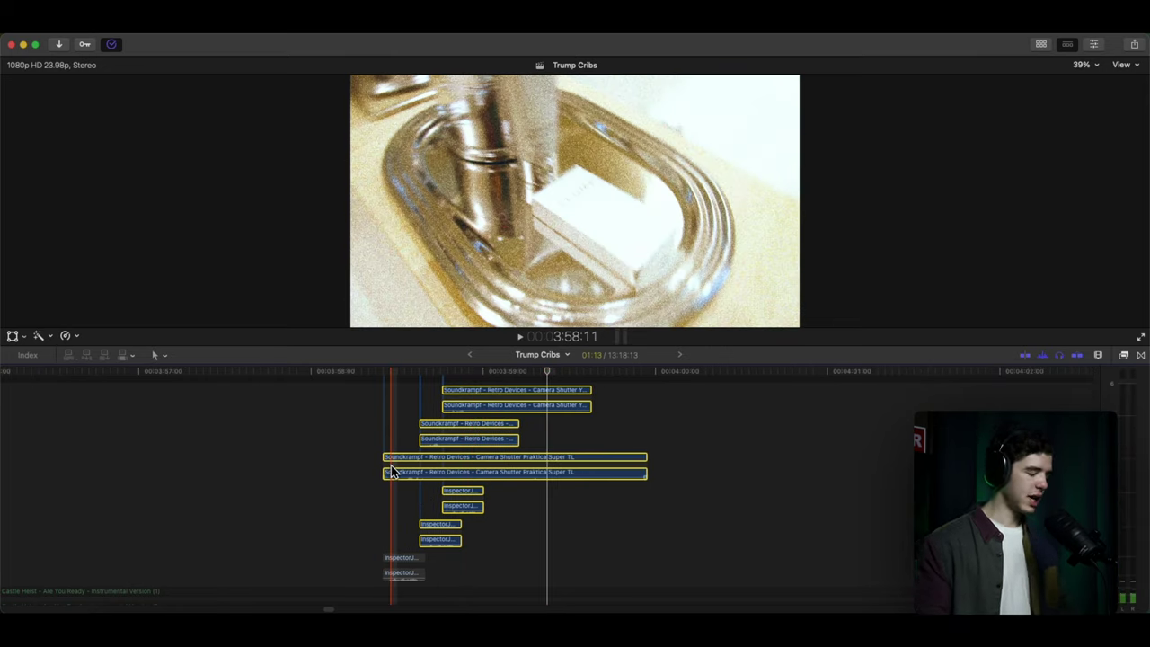
Deselect, play from 4:00:16 to 4:10:14, and park on the 4:09:23 hallway cut.
scroll(391, 467, "up", 4)
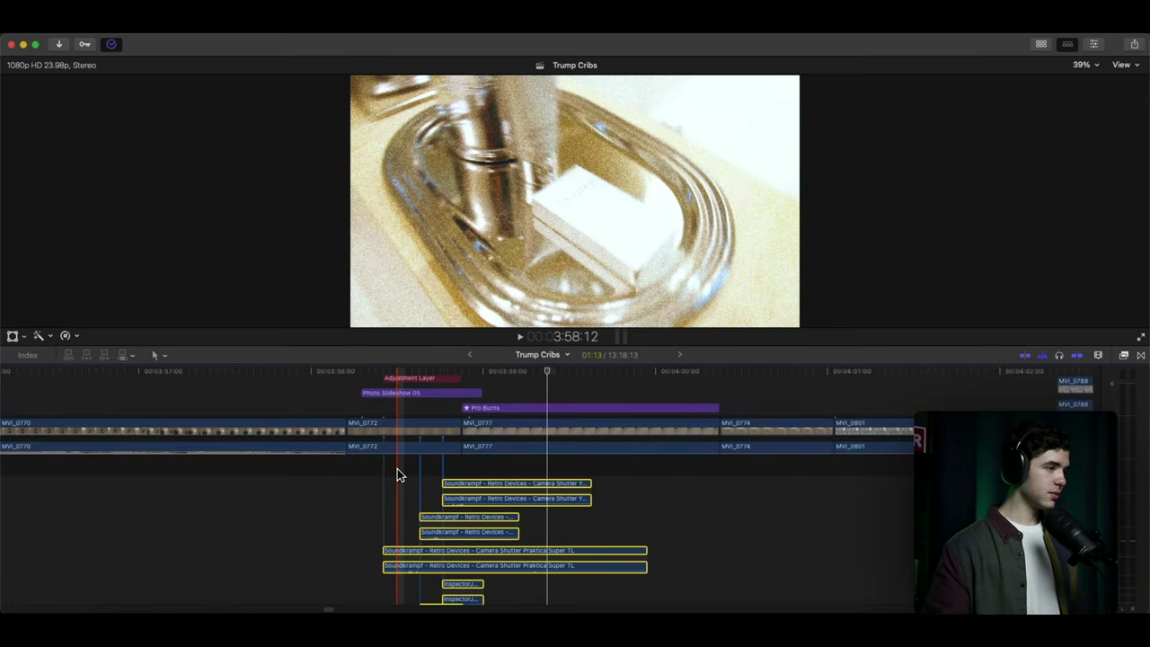
key("space")
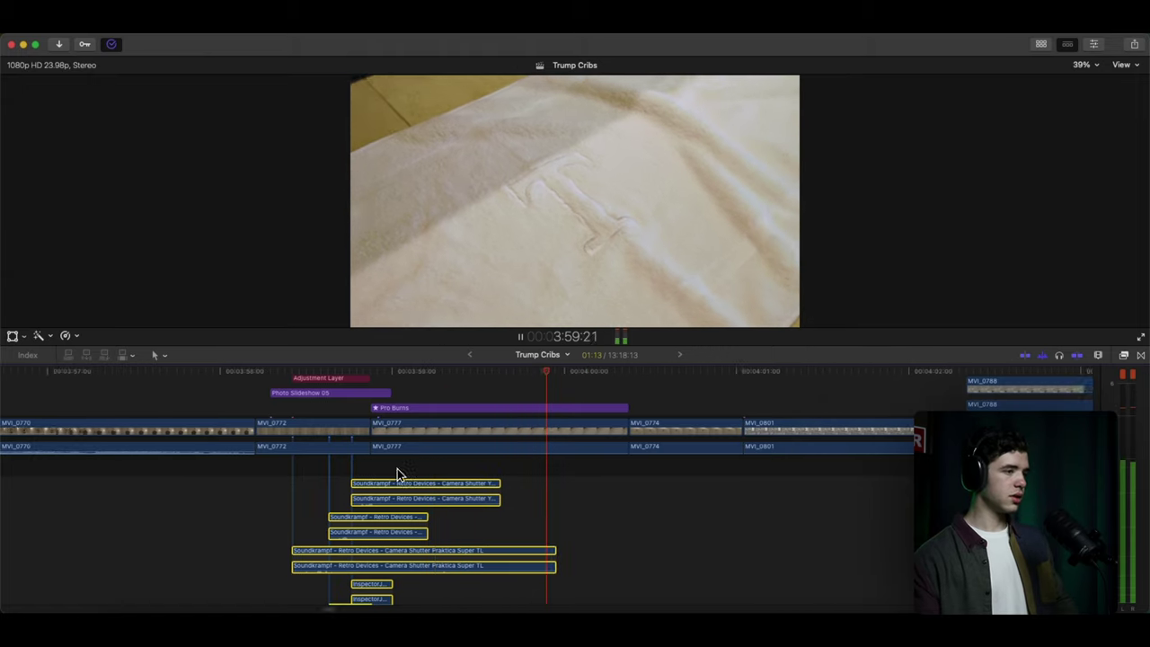
left_click(397, 468)
key("space")
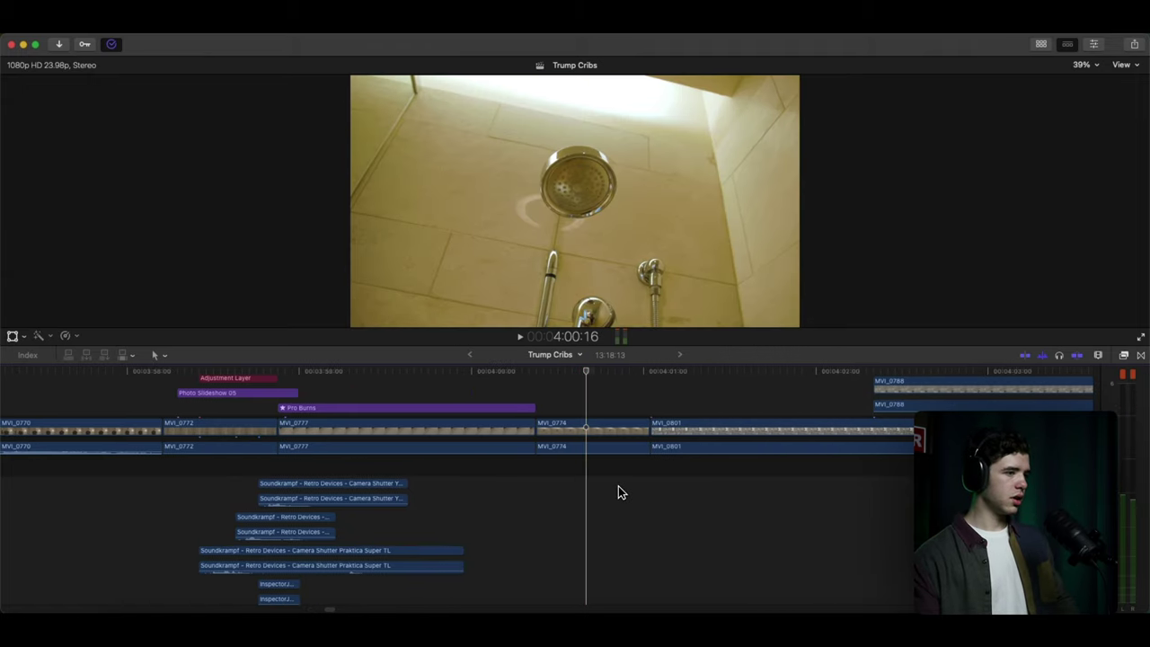
key("space")
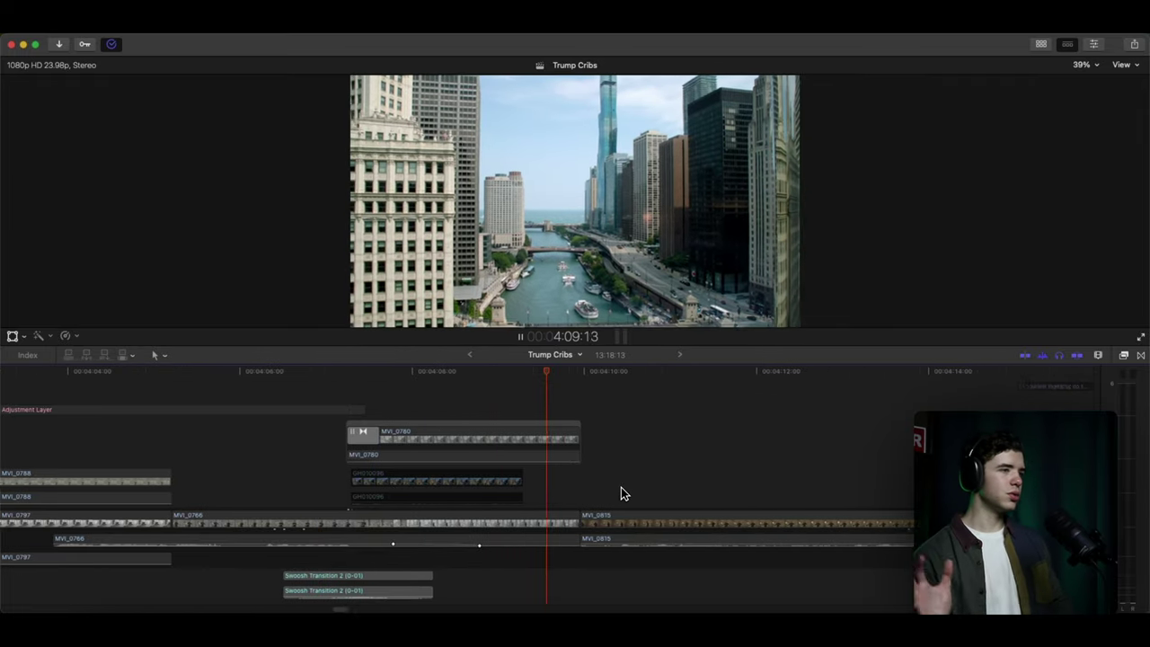
key("space")
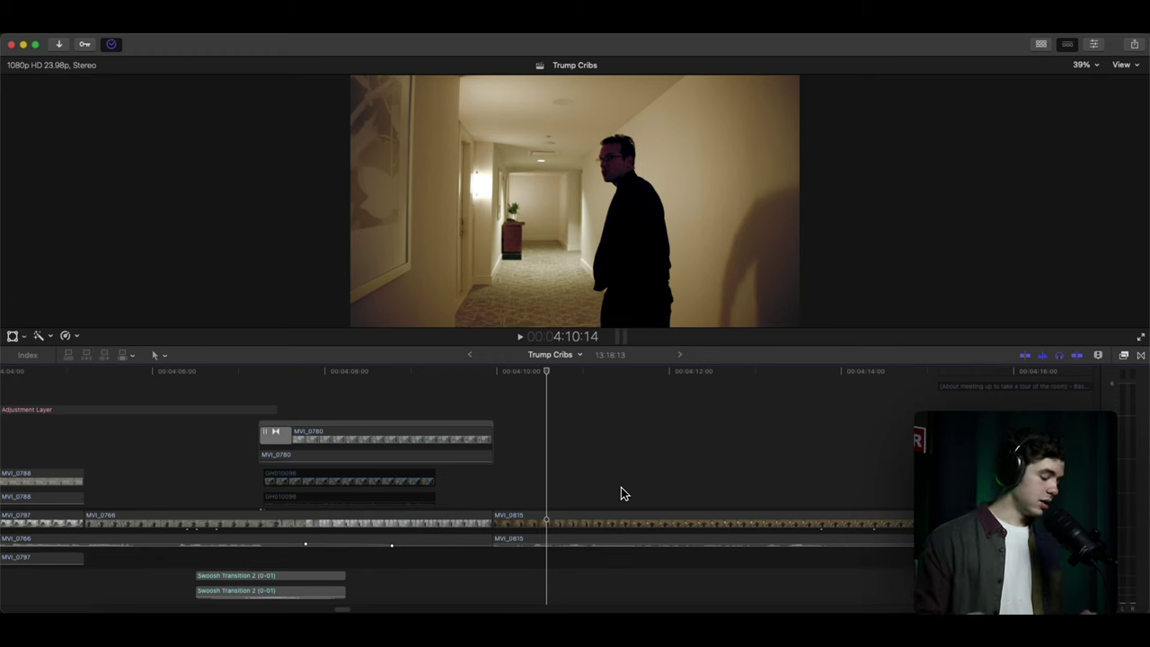
left_click(501, 408)
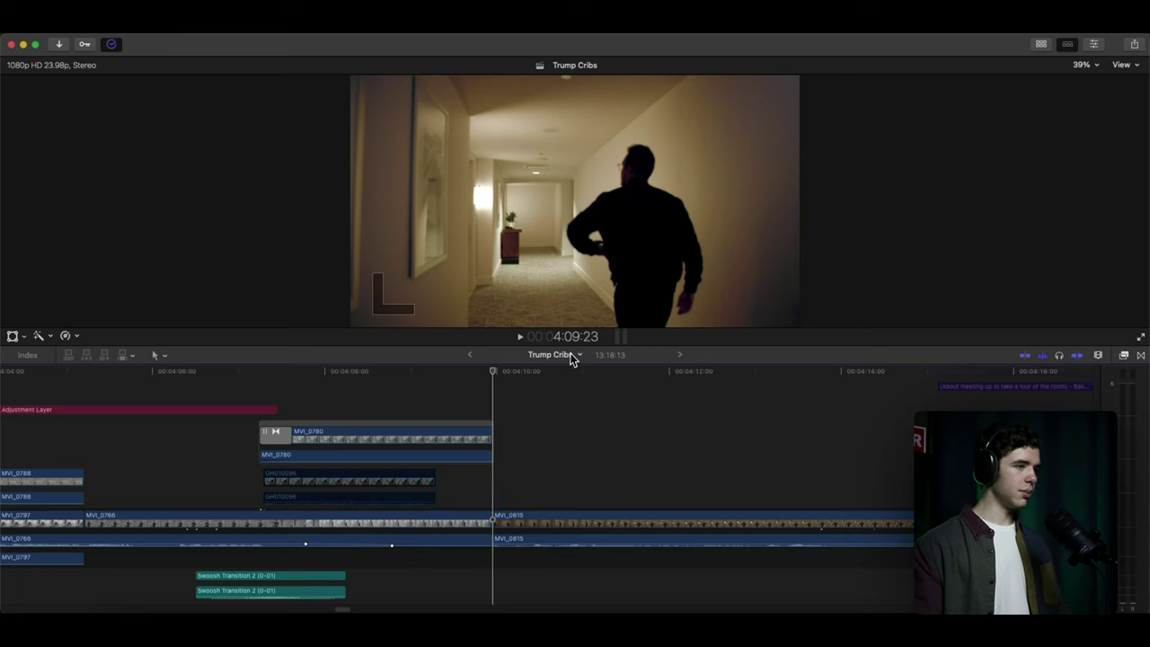
Enlarge the viewer slightly and play from the hallway walk to the window interview, zooming the timeline out.
left_click_drag(568, 344, 568, 351)
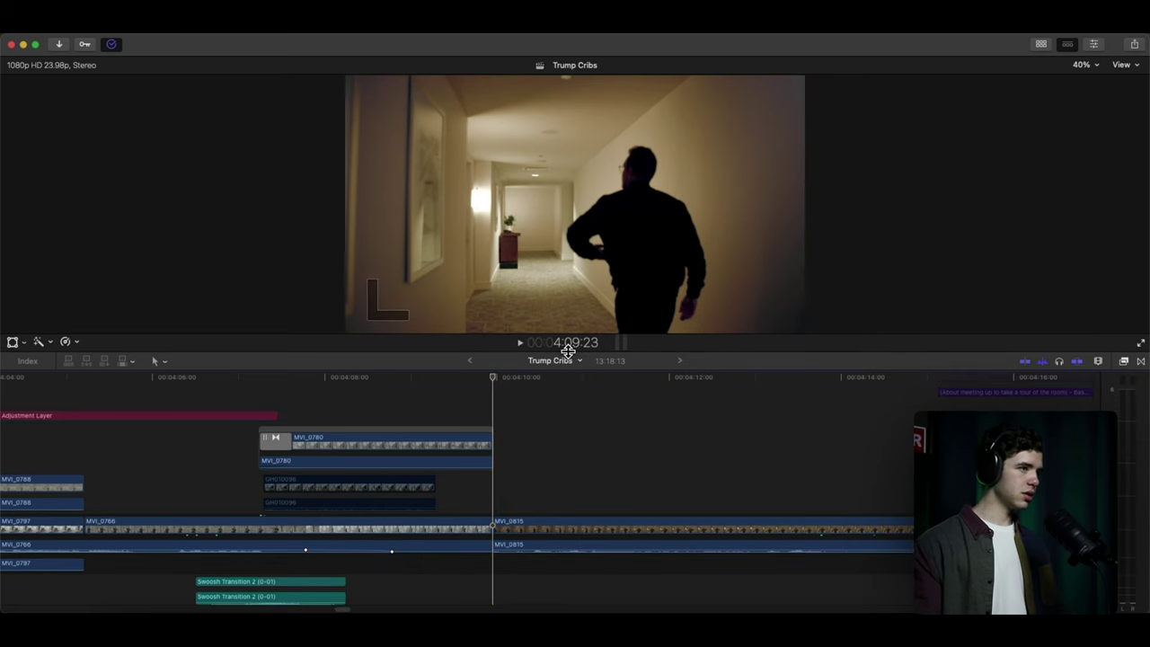
scroll(492, 449, "down", 5)
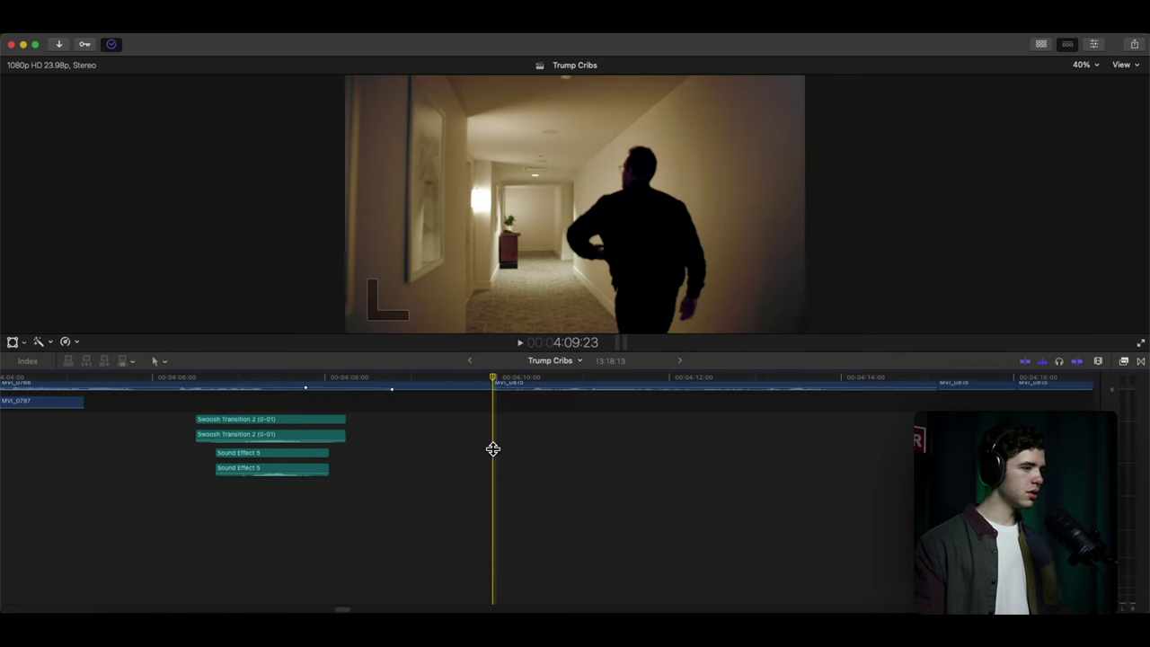
key("super+minus")
key("super+minus")
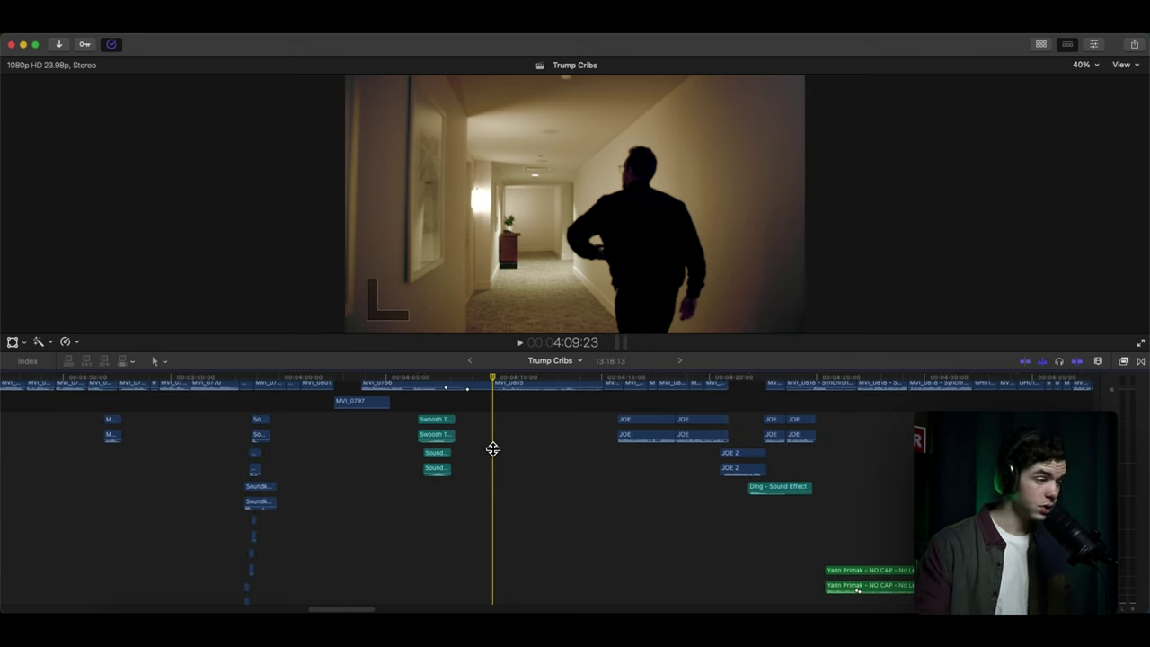
key("space")
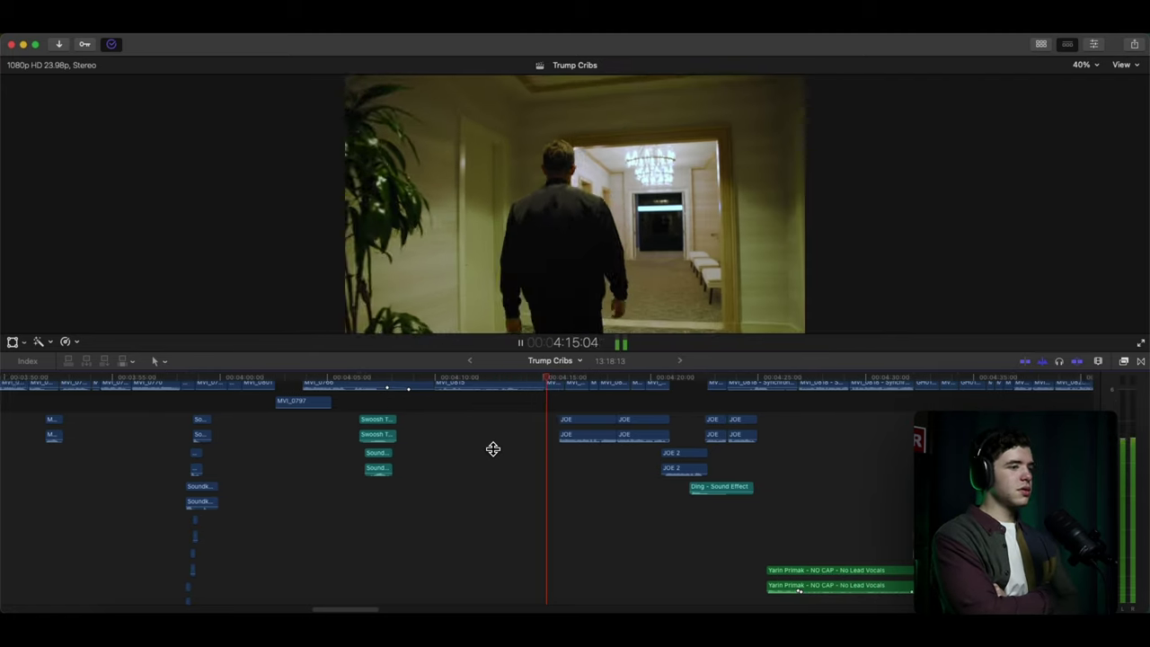
scroll(492, 449, "up", 5)
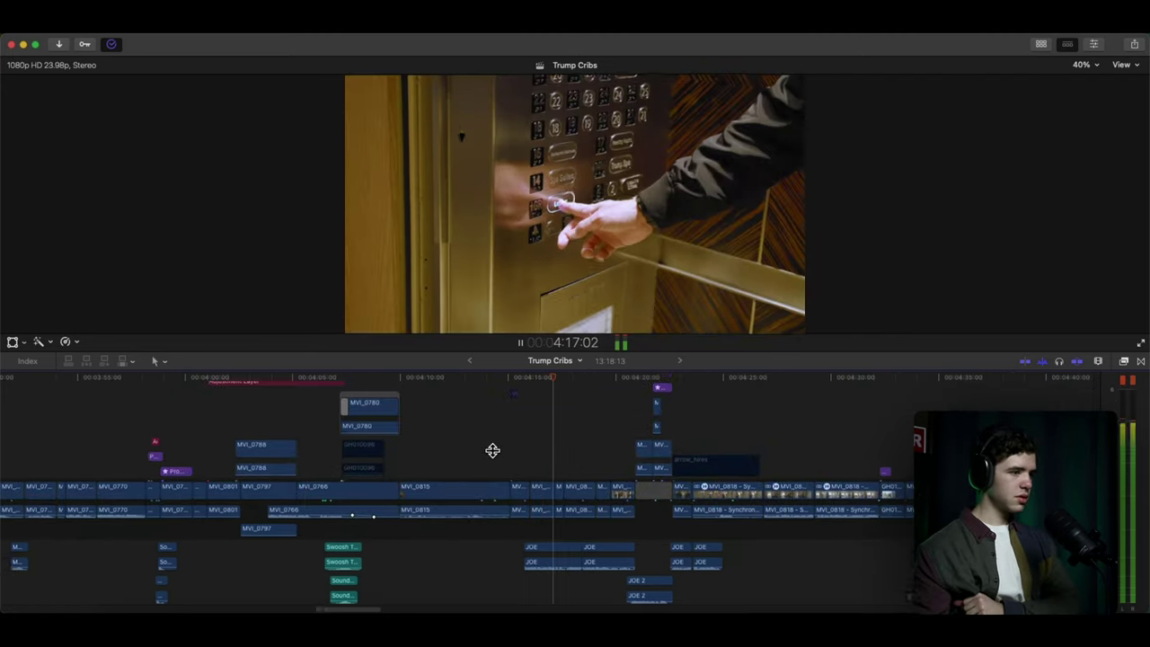
scroll(493, 441, "down", 3)
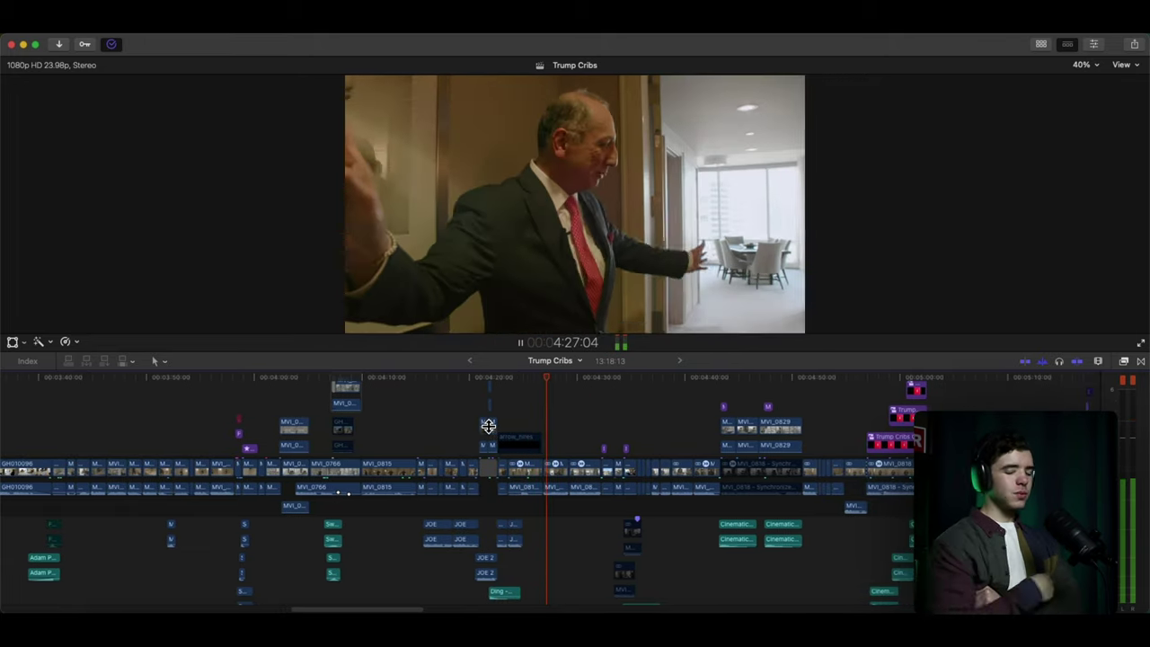
key("super+minus")
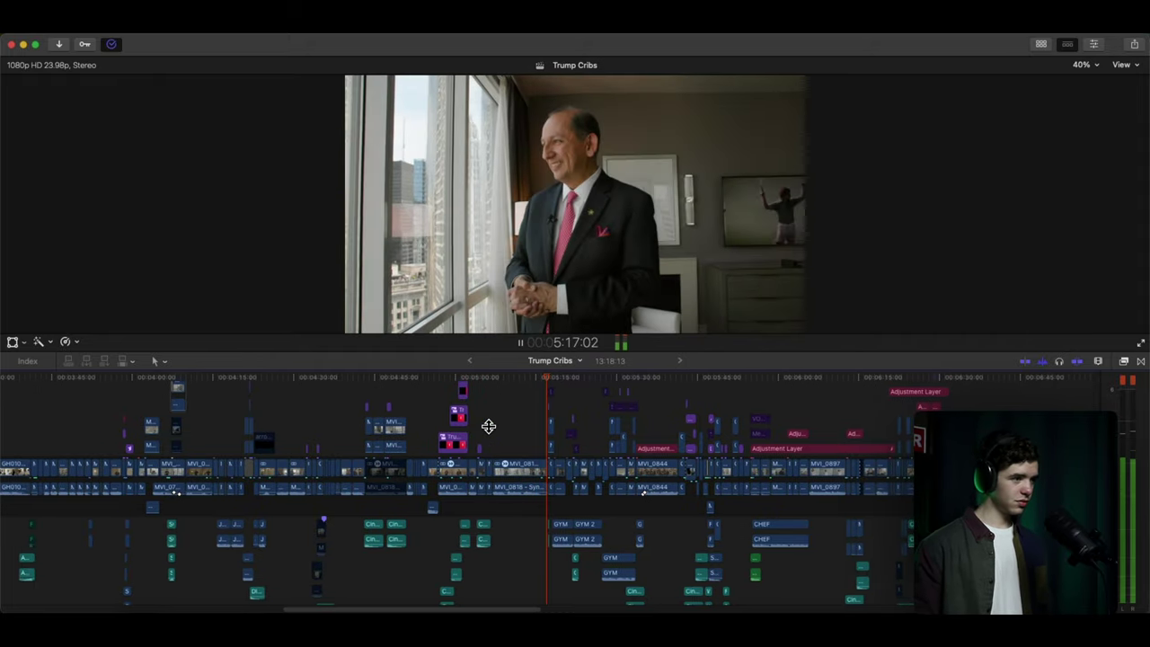
Replay from 3:42 at the minibar shot, skipping ahead to about 3:59 and 4:09.
key("space")
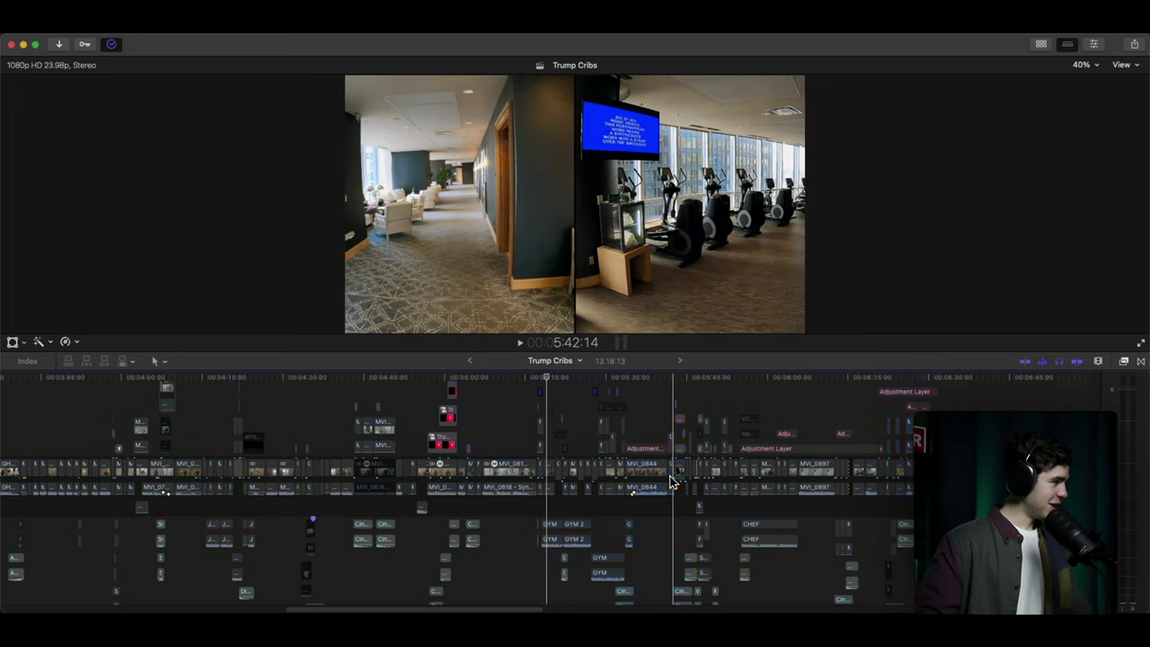
left_click(25, 438)
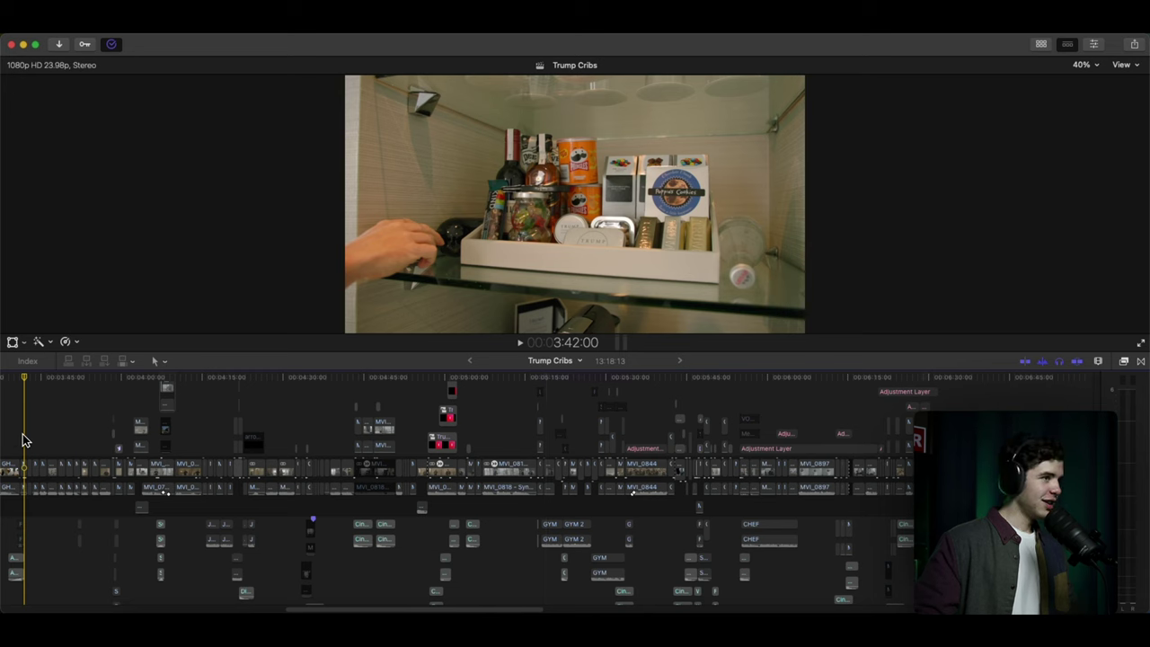
key("space")
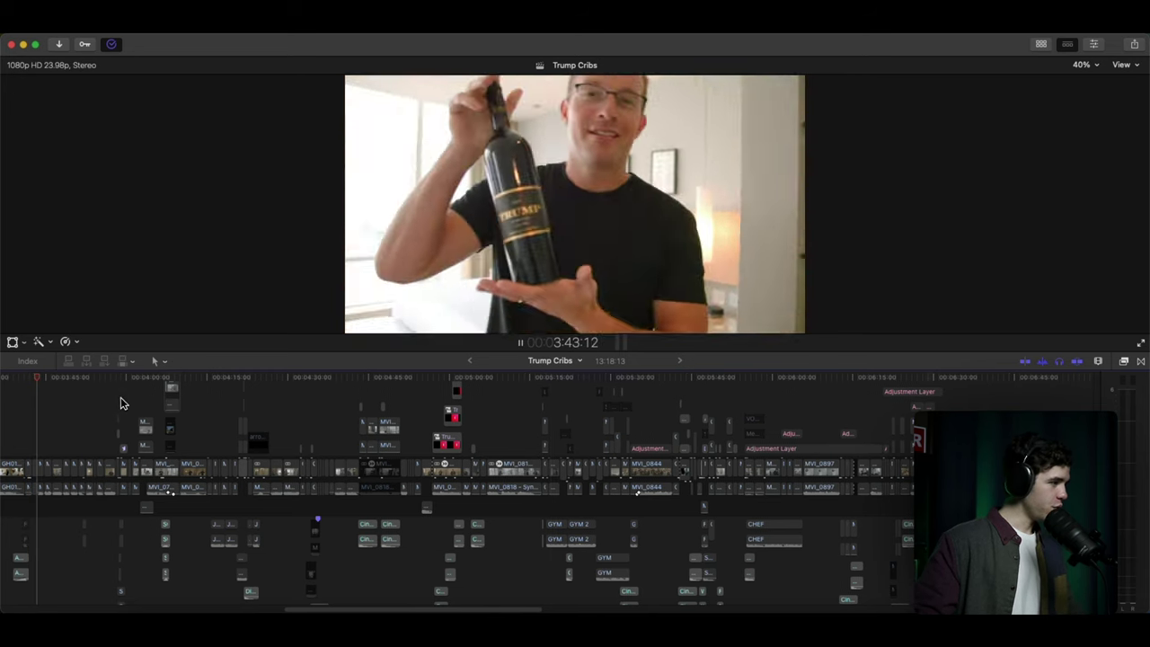
left_click(124, 405)
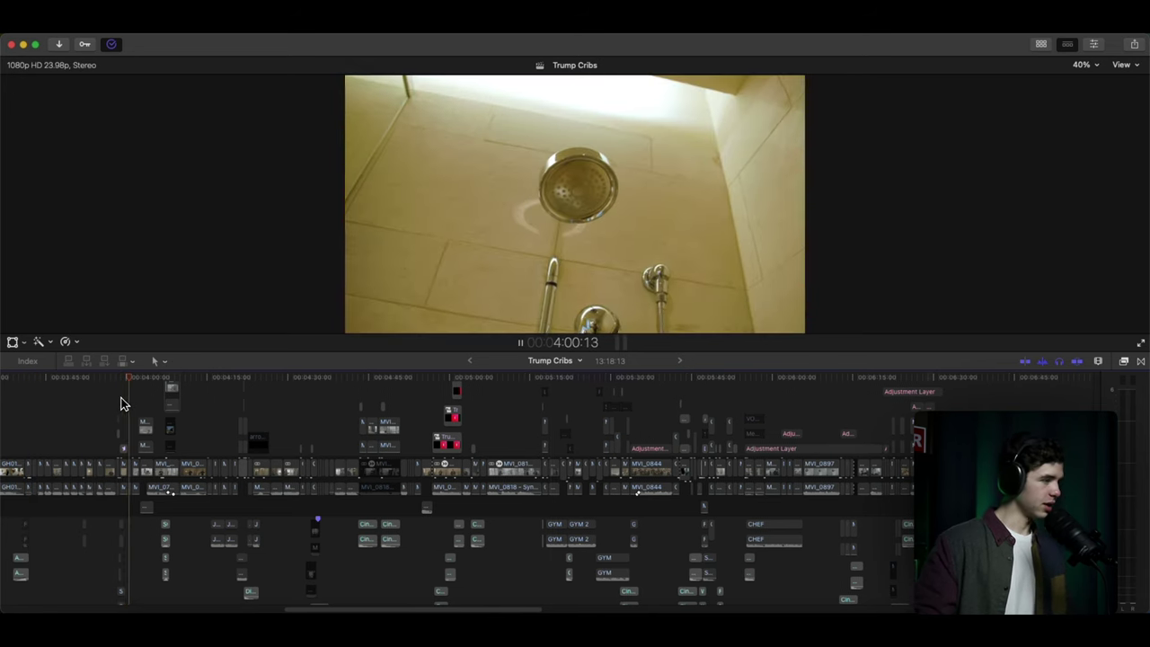
left_click(173, 384)
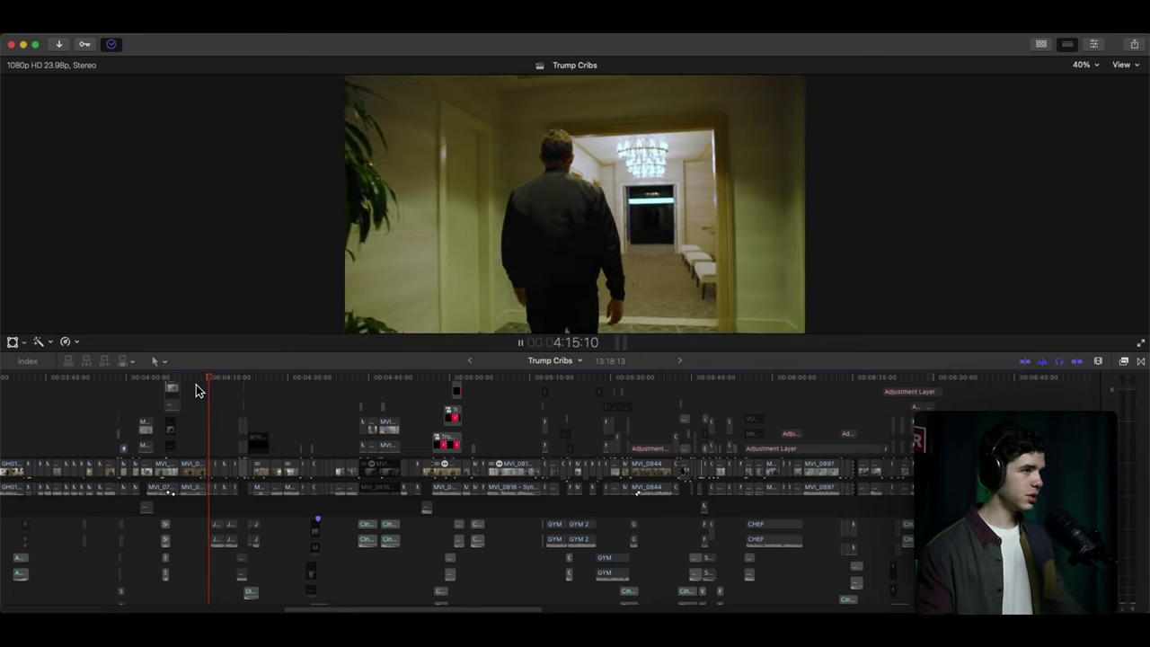
Stop in the lobby, show only audio clips, and select the two Yarin Primak music clips.
key("space")
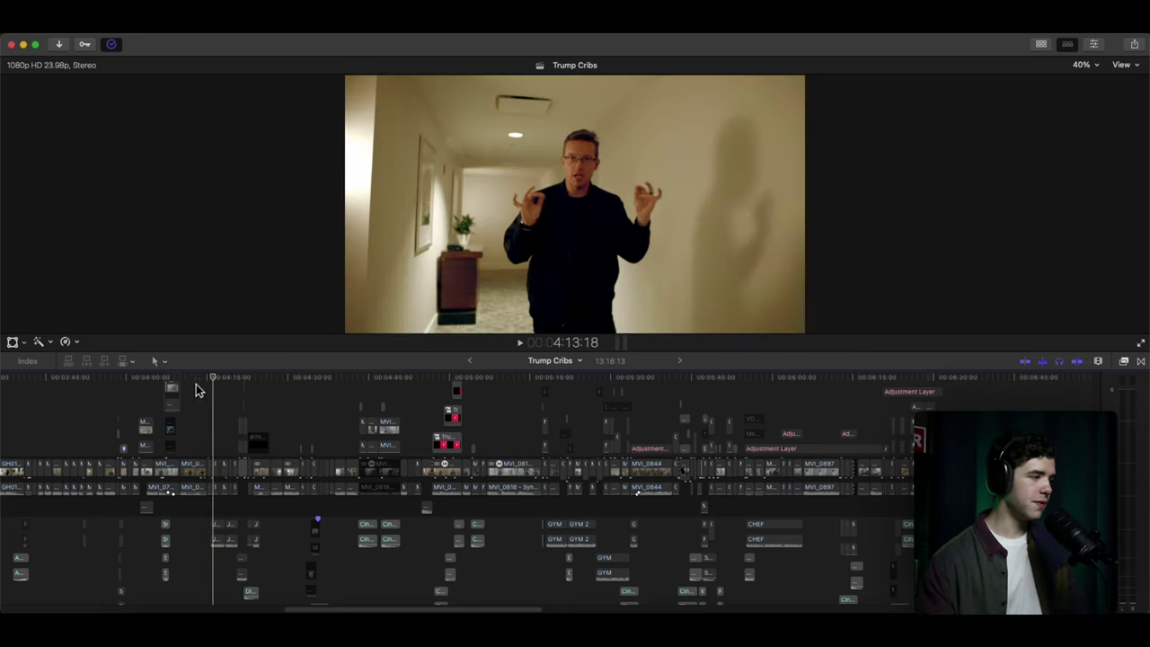
key("space")
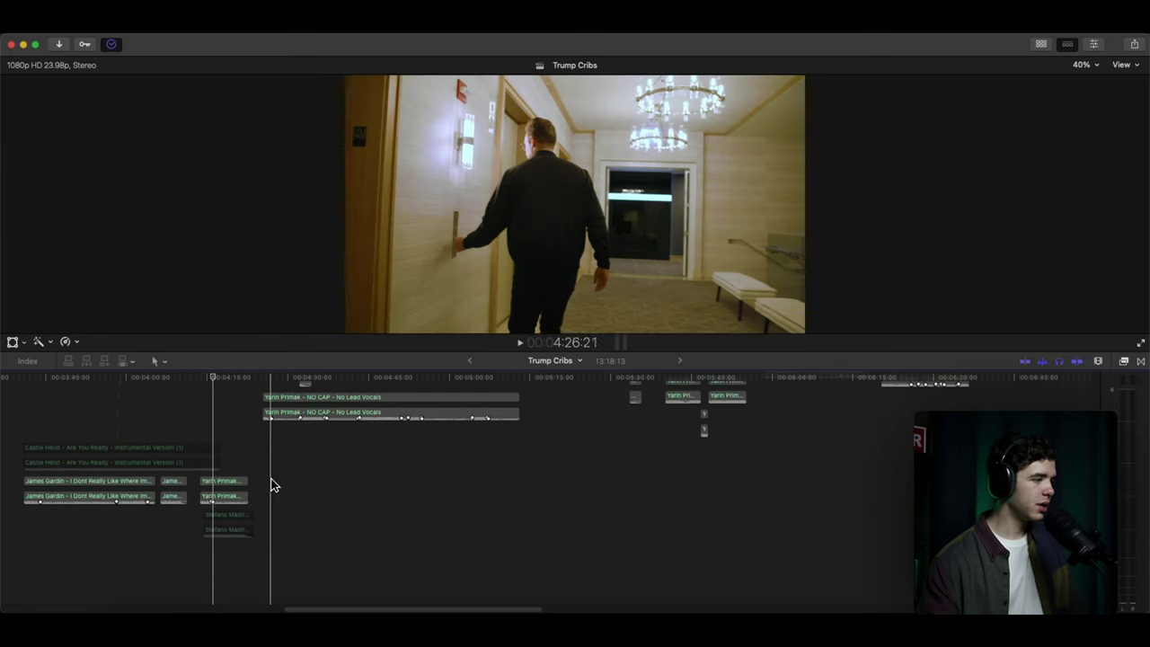
left_click_drag(271, 479, 201, 508)
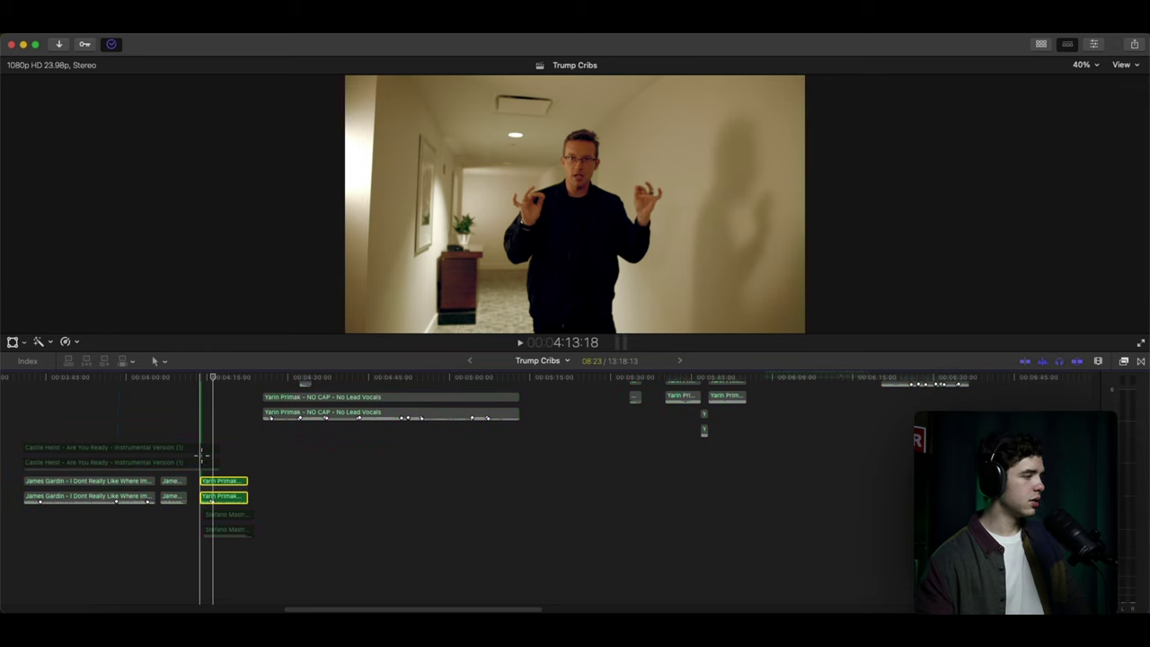
Play from the hallway intro at 4:13 through the elevator ride to the minibar scene.
key("space")
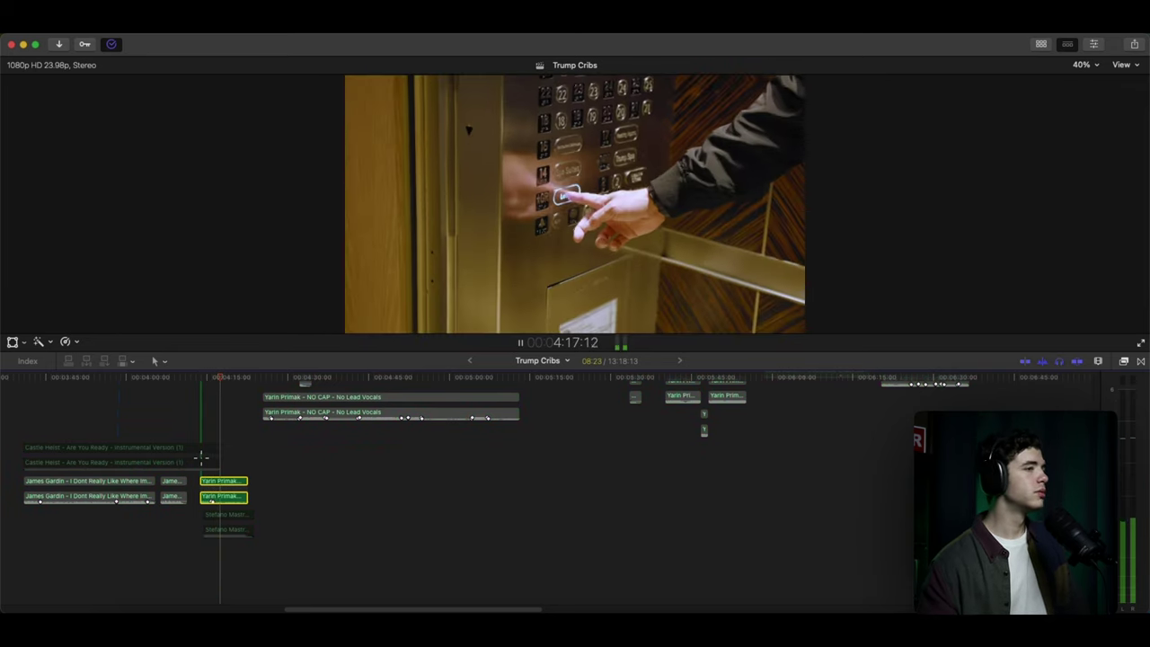
scroll(201, 457, "up", 2)
scroll(201, 457, "down", 1)
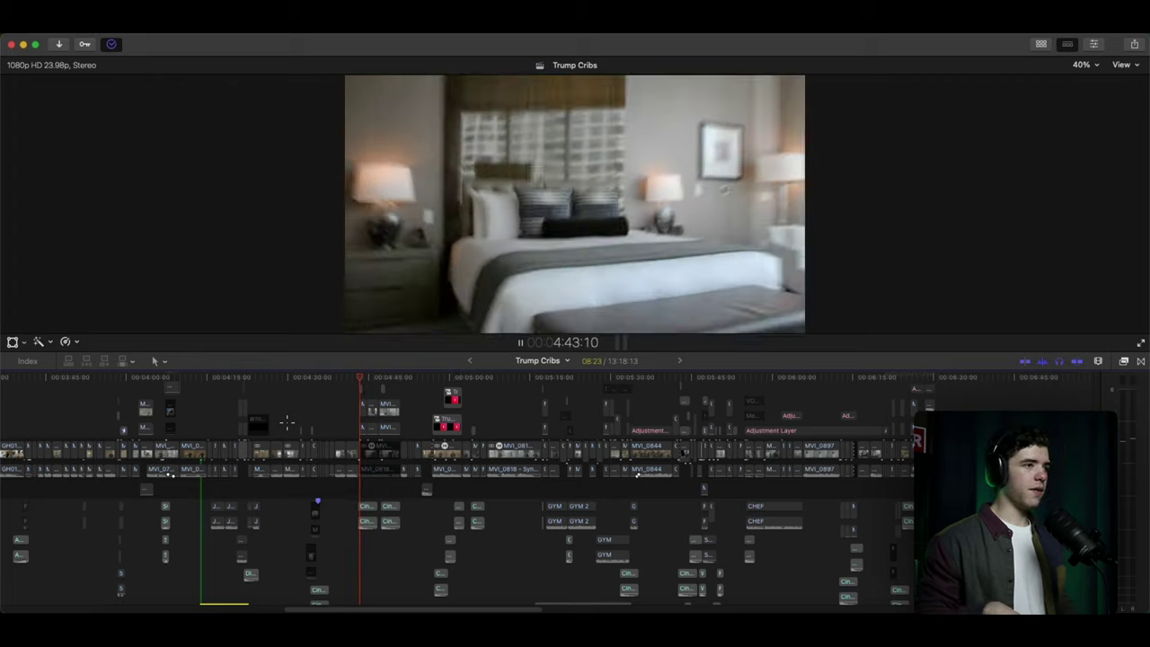
Play the room tour, pausing on the bedroom and bathroom shots, through to the window interview at 5:14.
key("space")
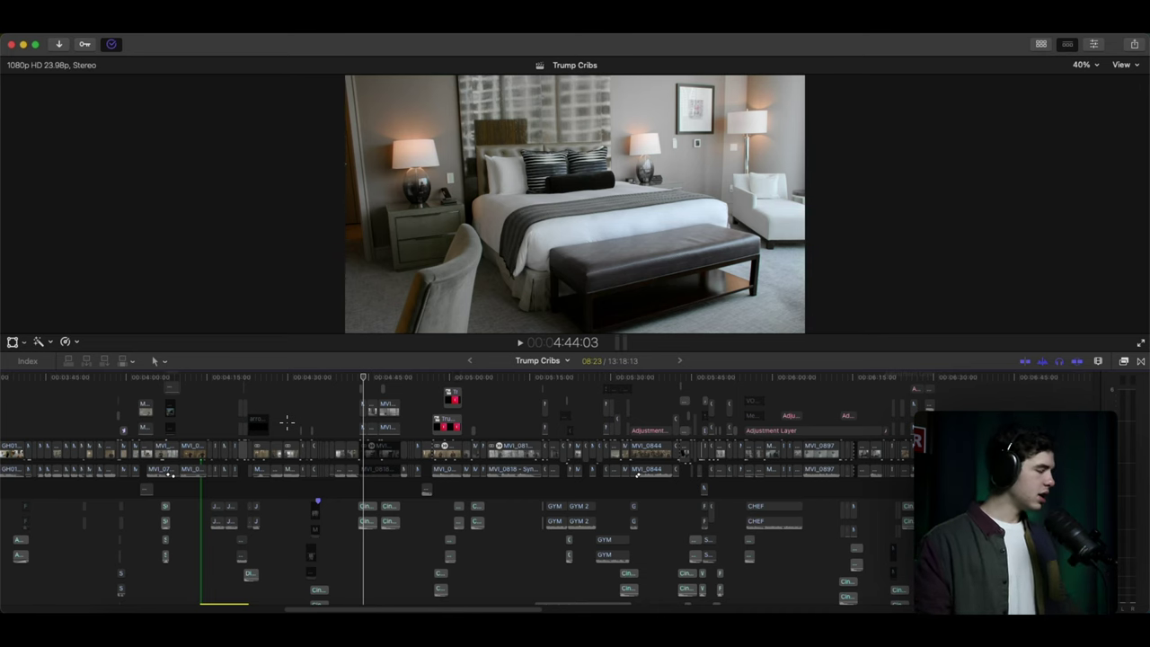
key("space")
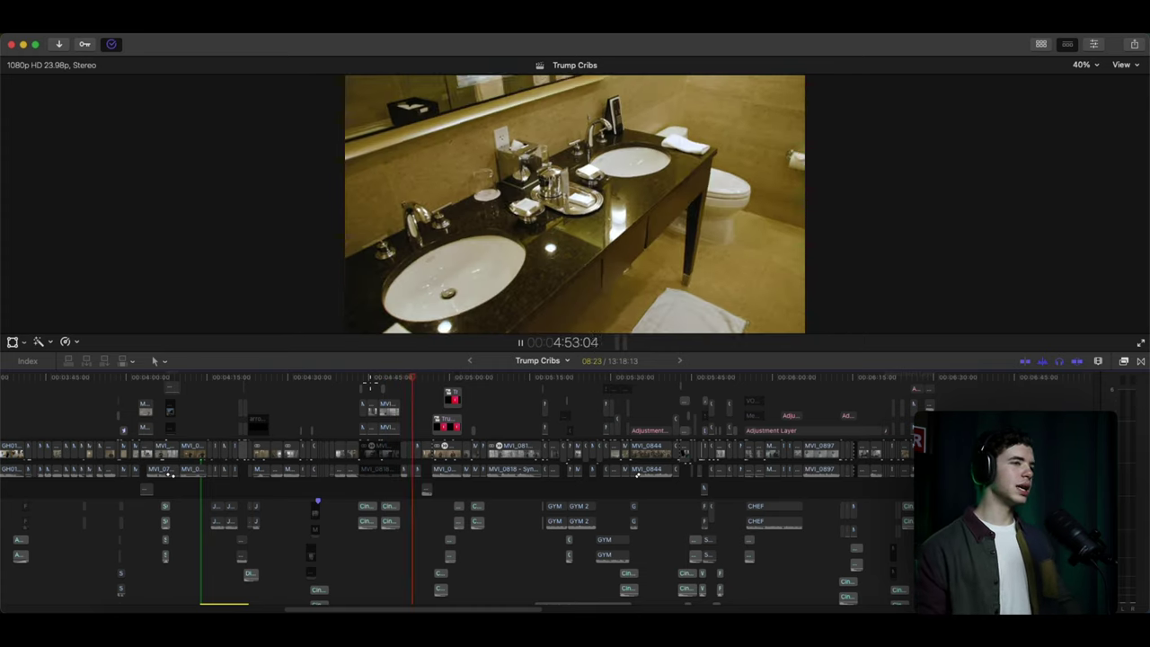
key("space")
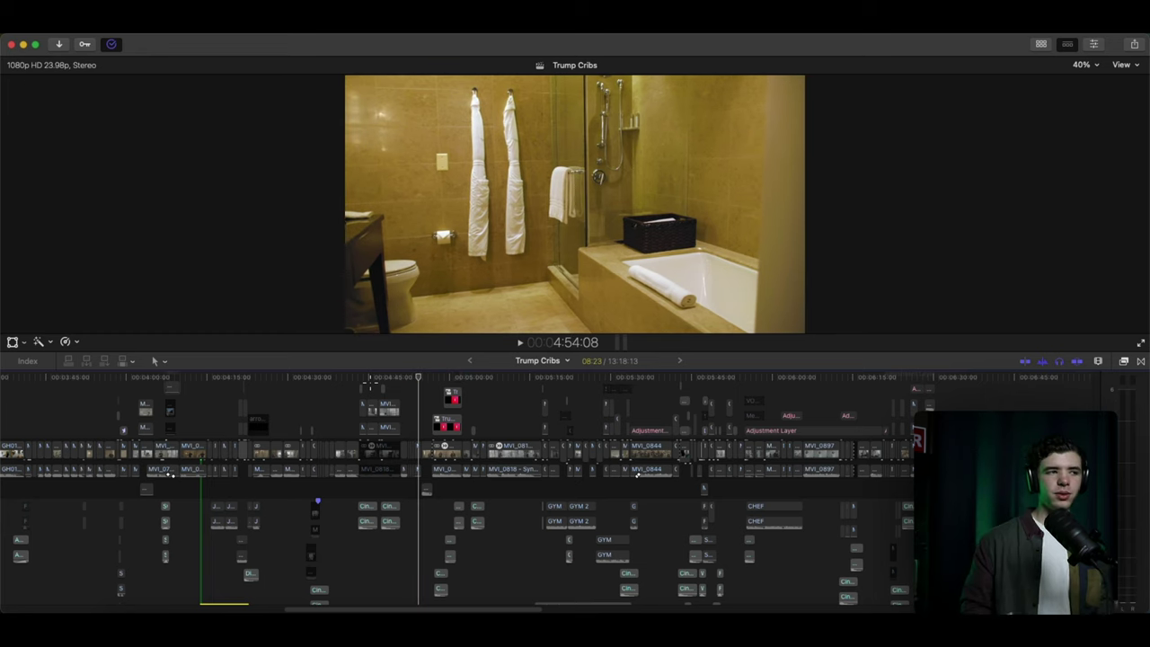
key("space")
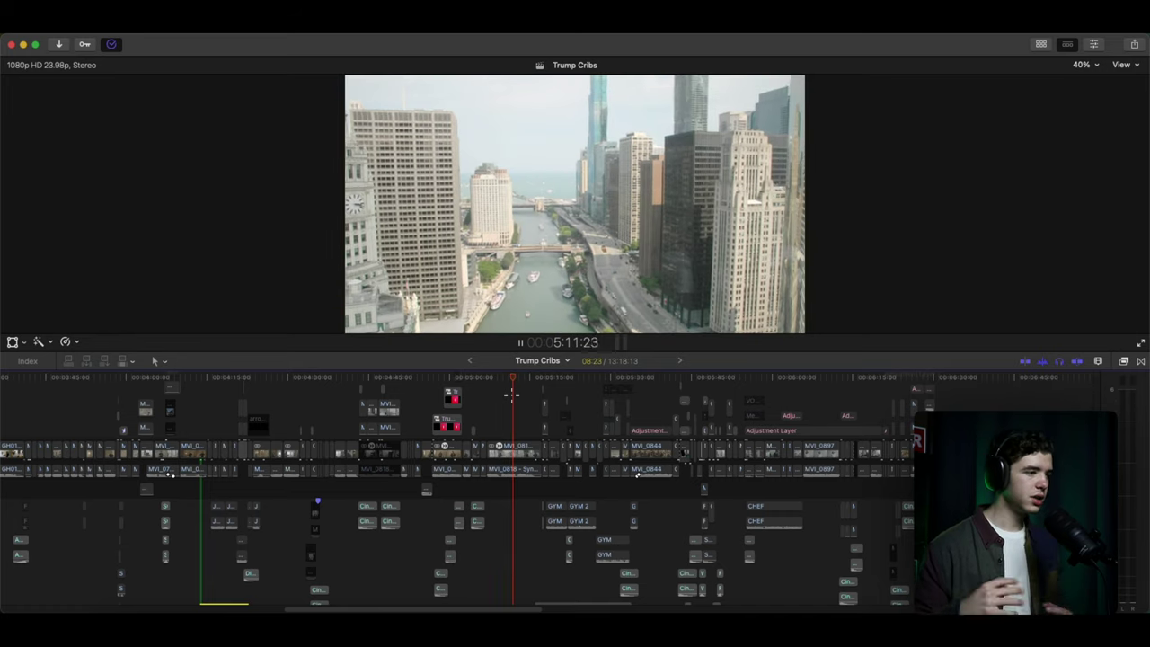
scroll(510, 395, "down", 3)
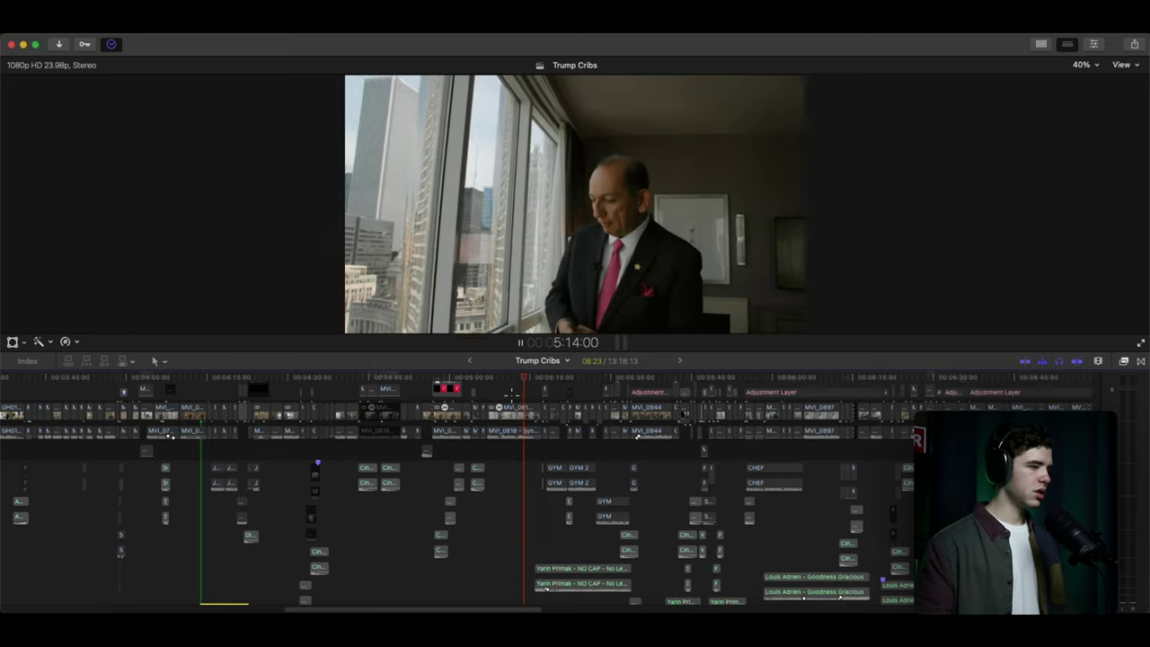
Pause on the window interview at 5:16, then resume through the gym scenes toward the restaurant.
key("space")
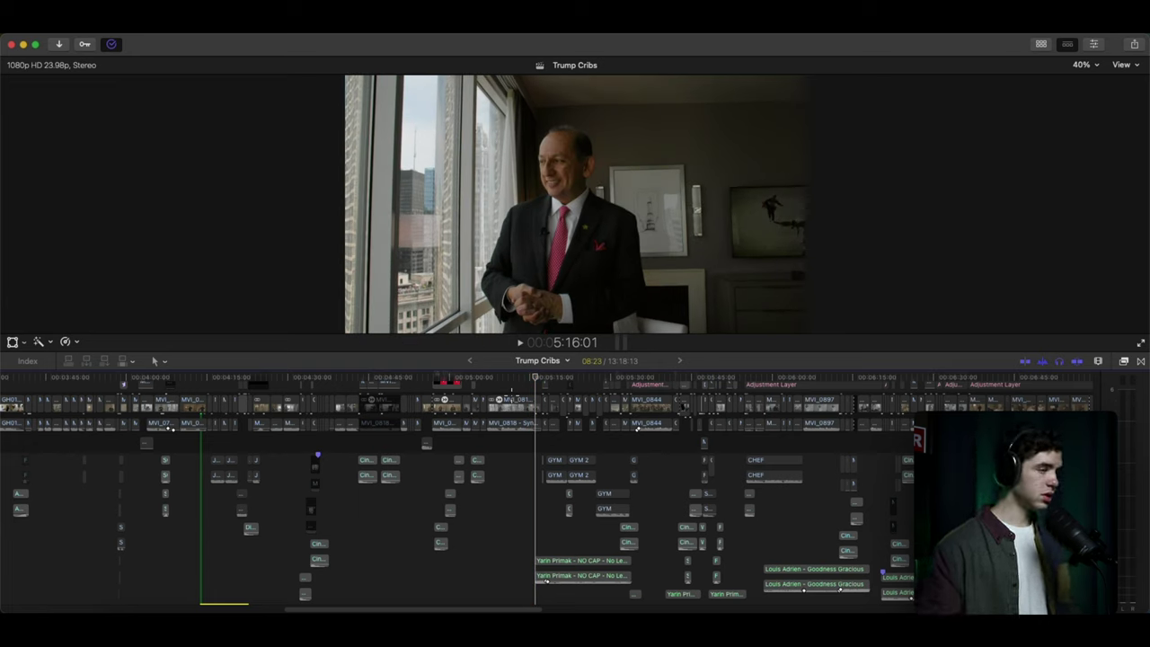
key("space")
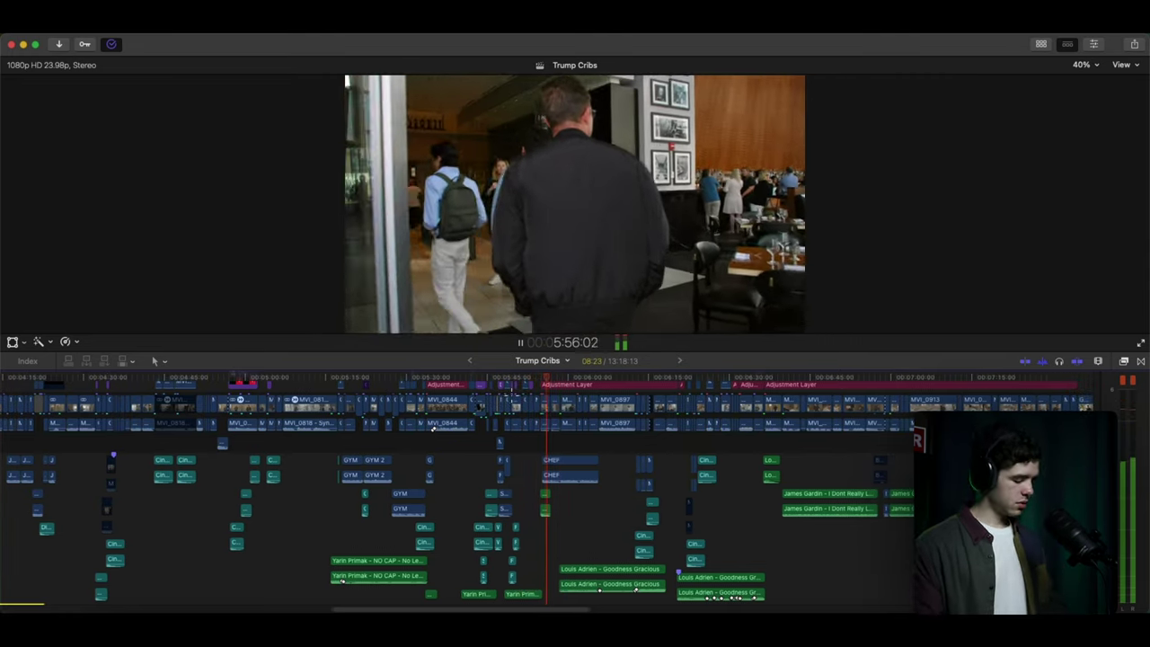
Stop at the restaurant entrance, replay the gym section from 5:18, and continue from 5:33.
key("space")
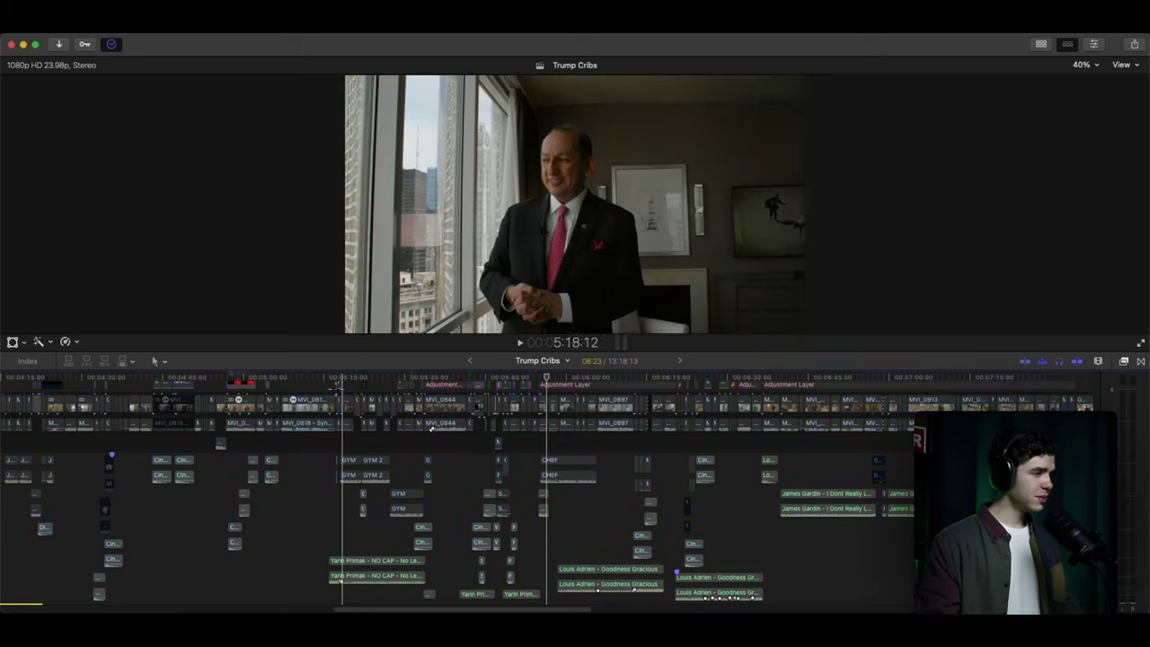
key("space")
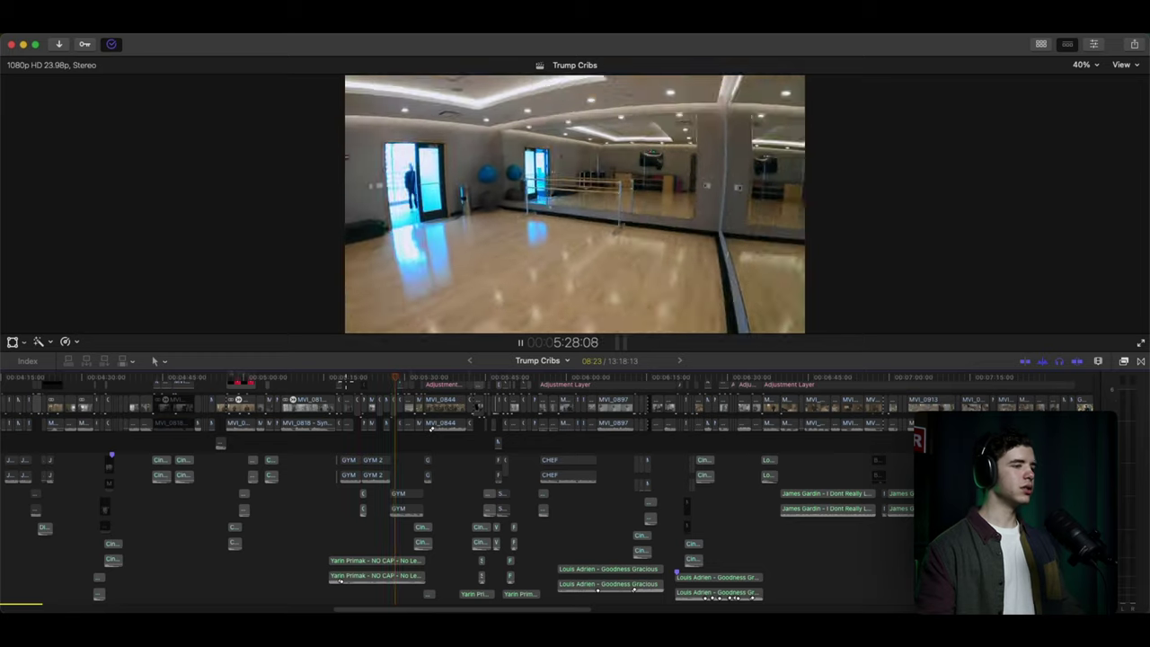
key("space")
left_click_drag(406, 380, 420, 379)
key("space")
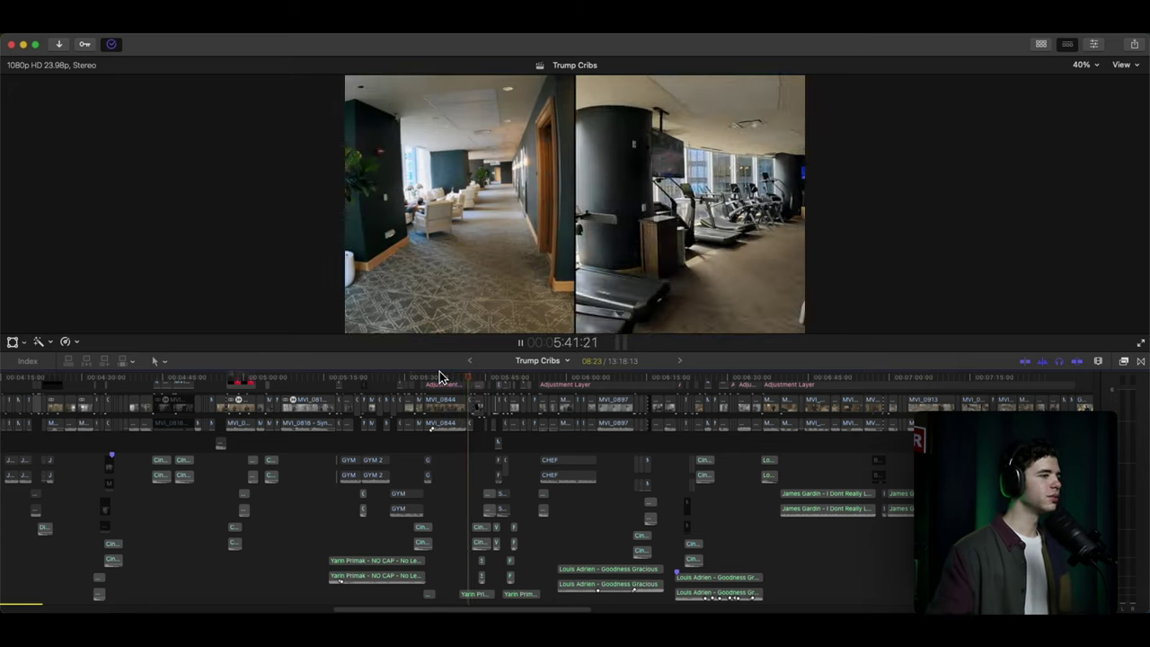
Play through the split screen and aerial city shot to the chandelier, then zoom in at 5:46:18.
key("space")
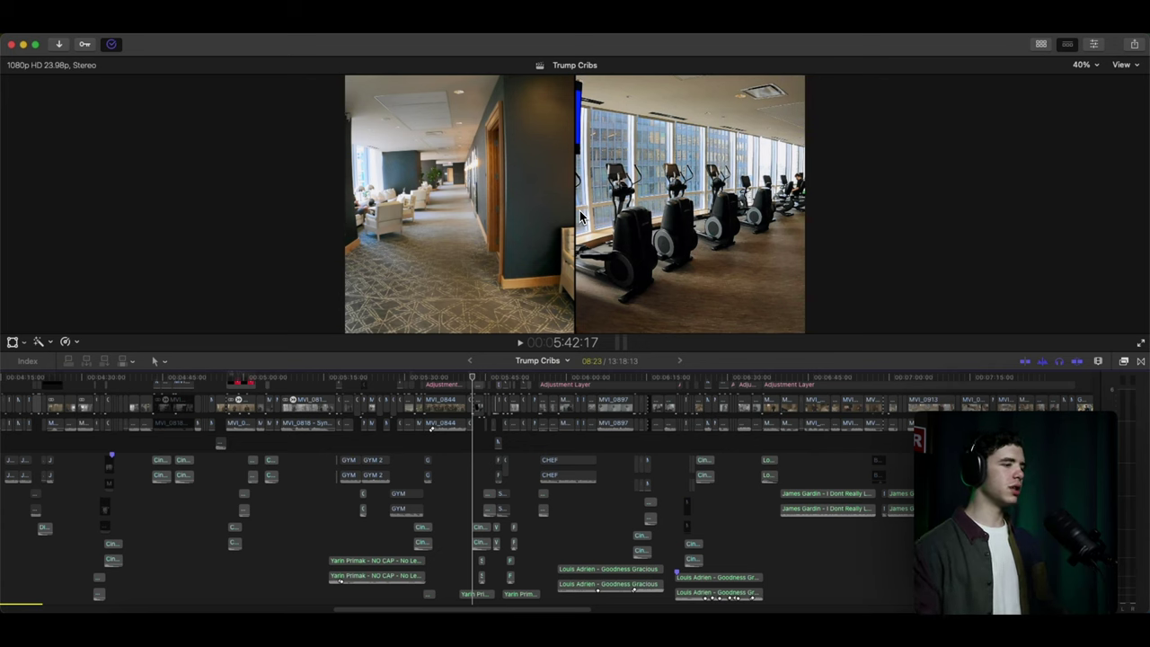
key("space")
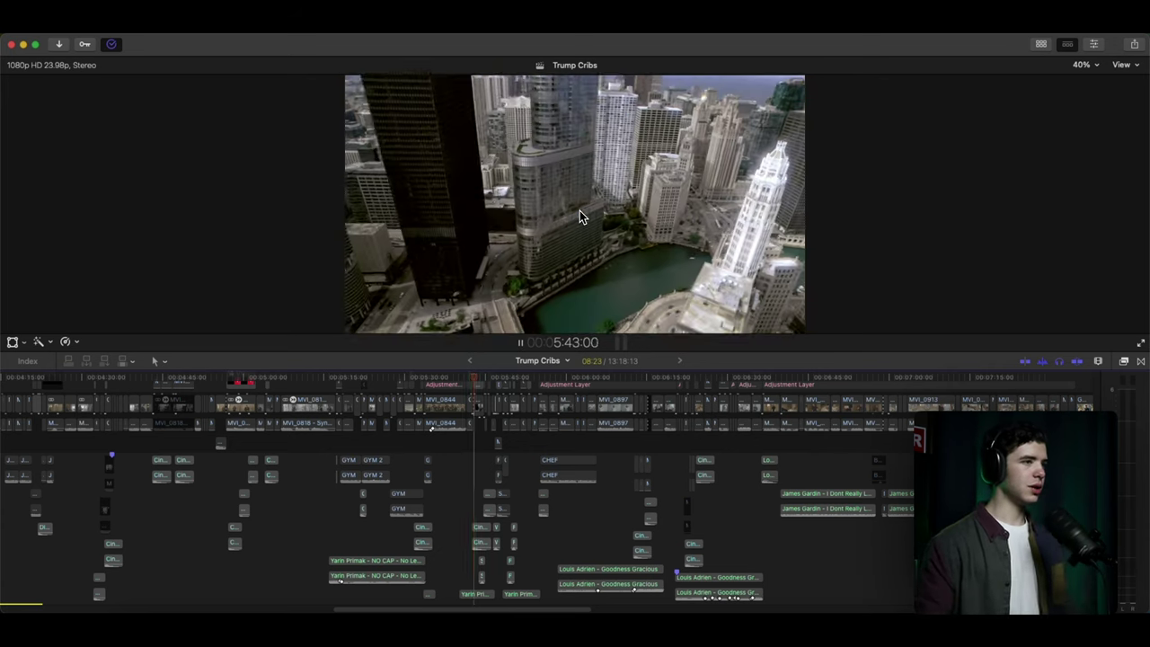
key("space")
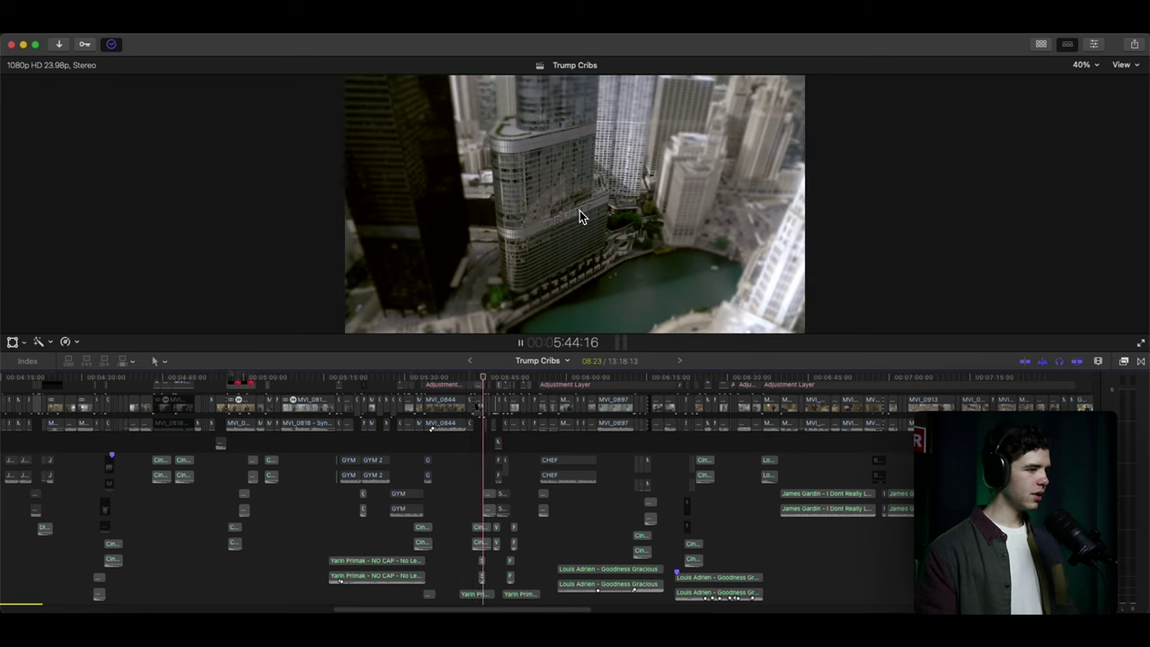
key("space")
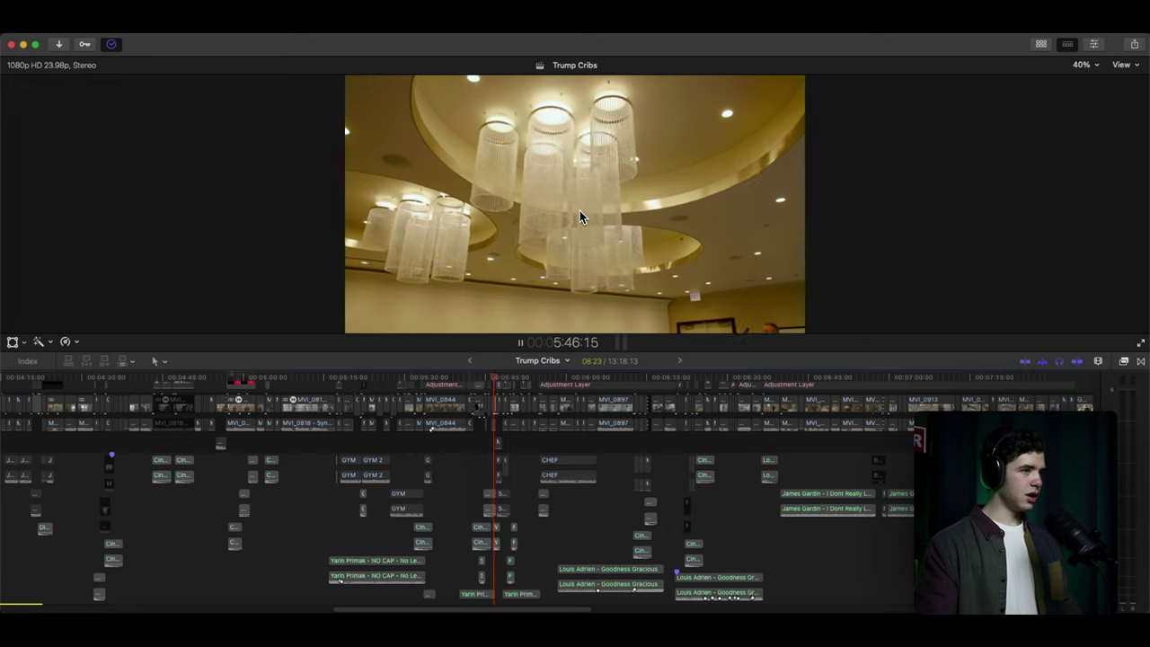
key("space")
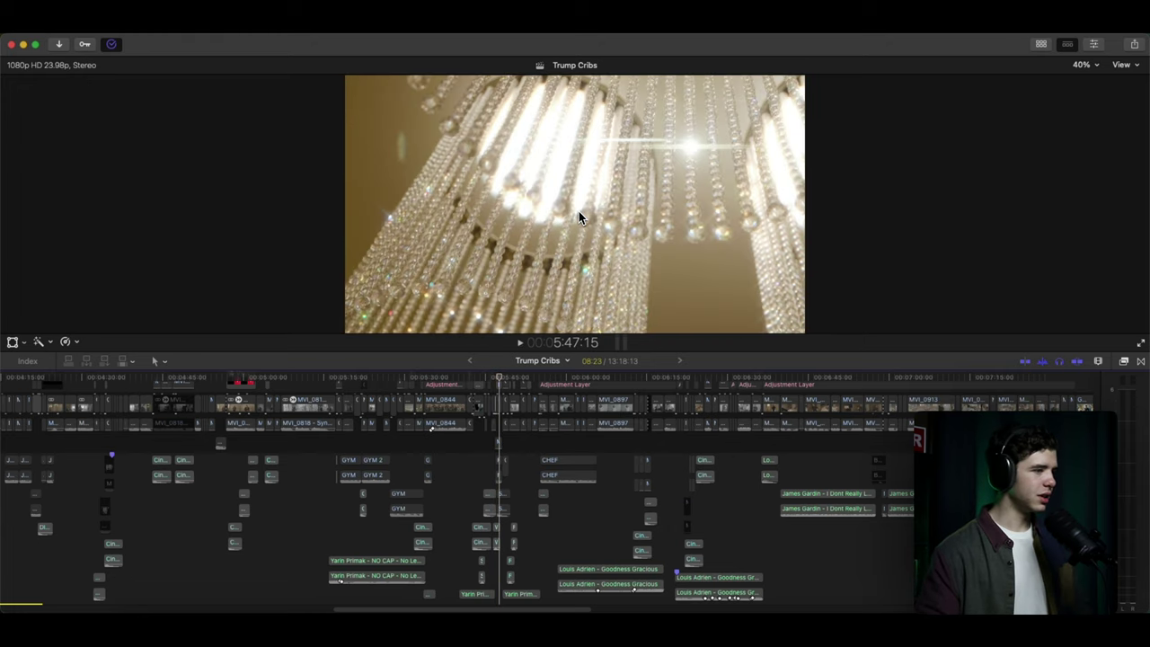
left_click(498, 384)
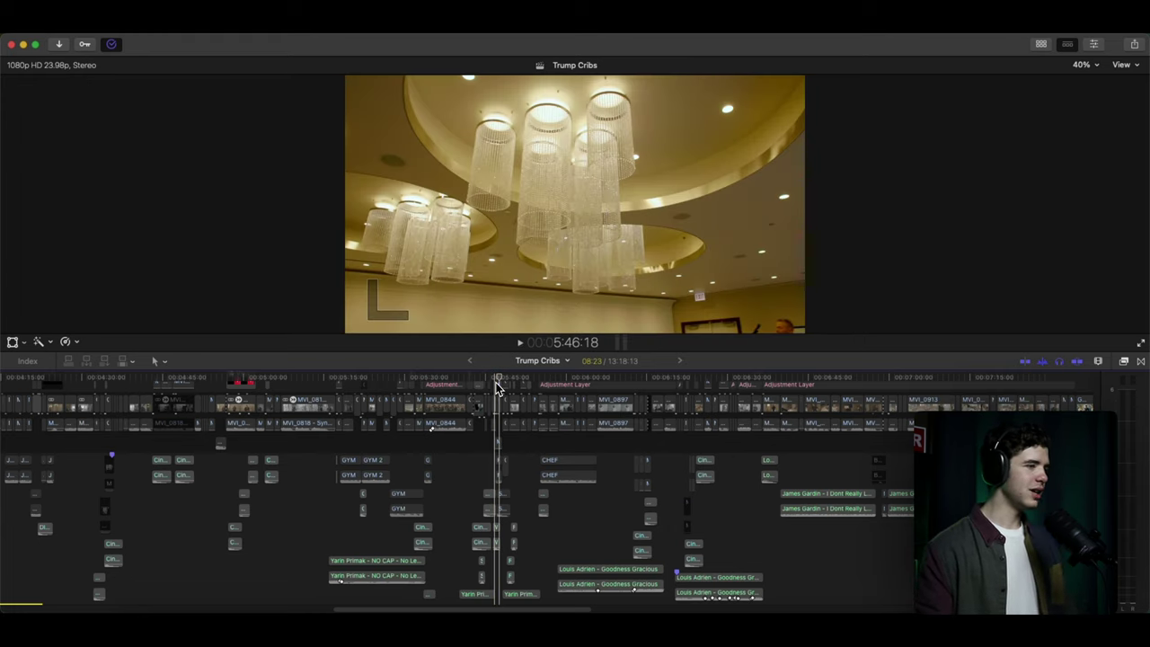
key("super+equal")
key("super+equal")
key("super+equal")
key("super+equal")
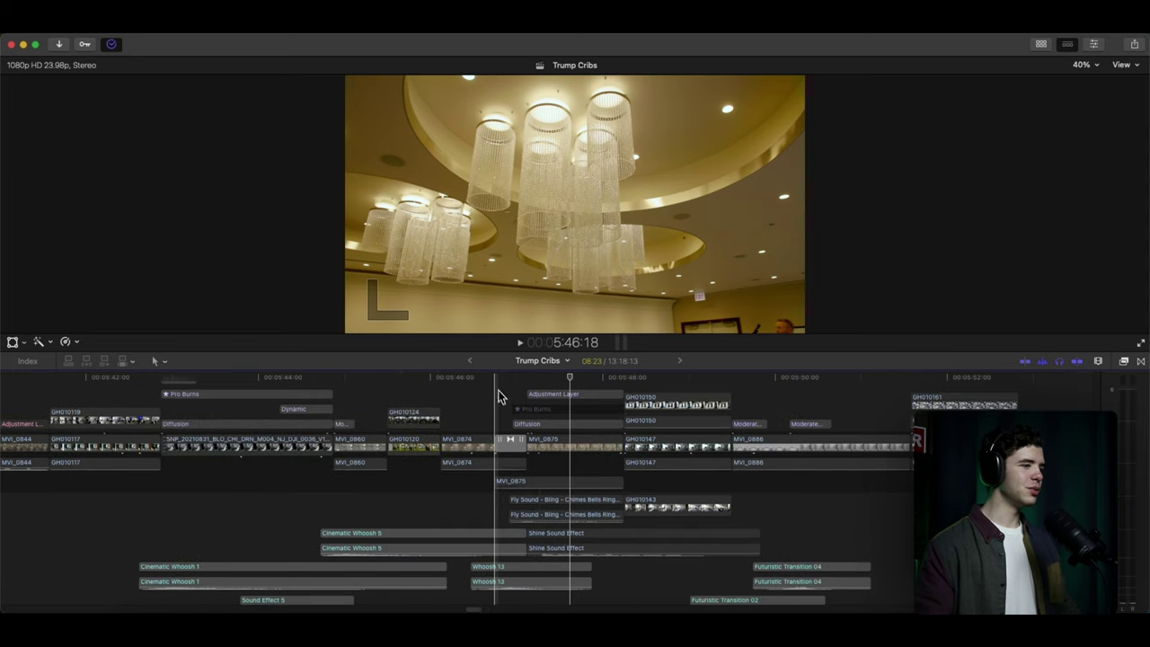
Select the short and earlier music clips and play the chandelier-to-lobby transition.
scroll(551, 416, "down", 5)
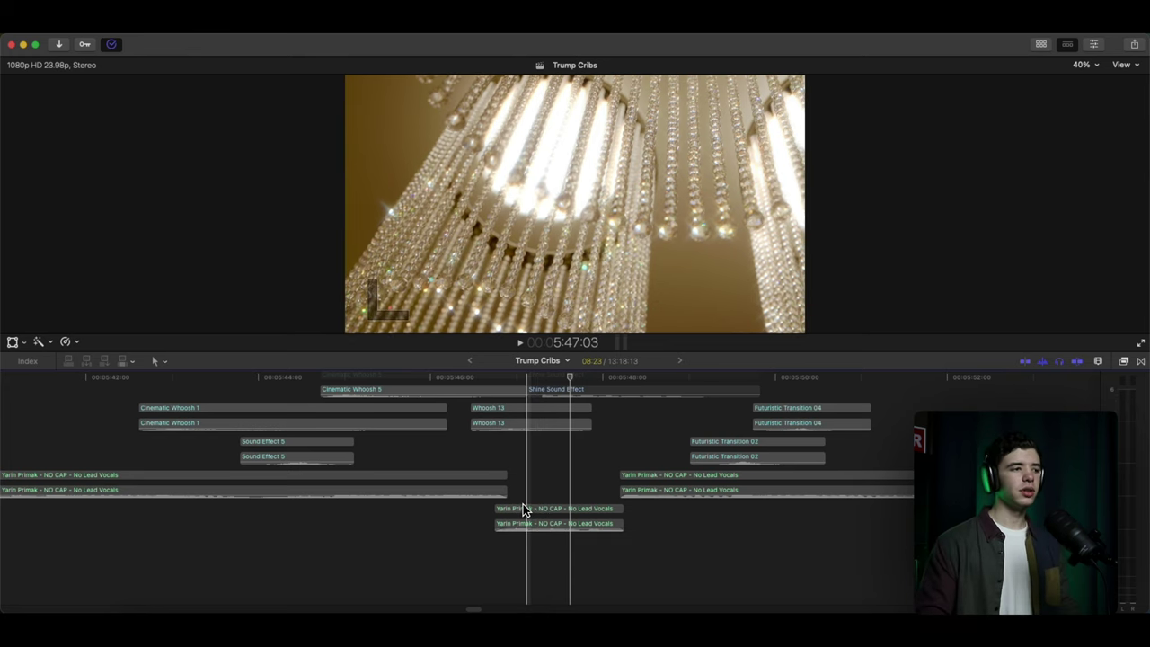
left_click(544, 511)
left_click_drag(539, 500, 457, 546)
left_click_drag(539, 462, 474, 535)
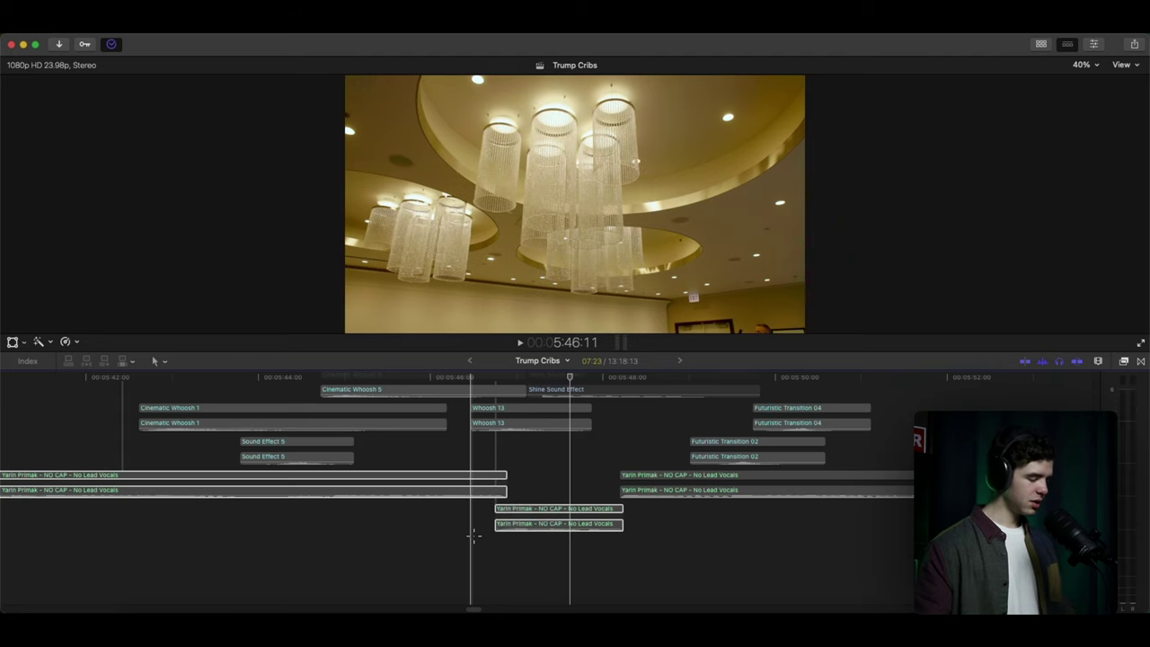
key("space")
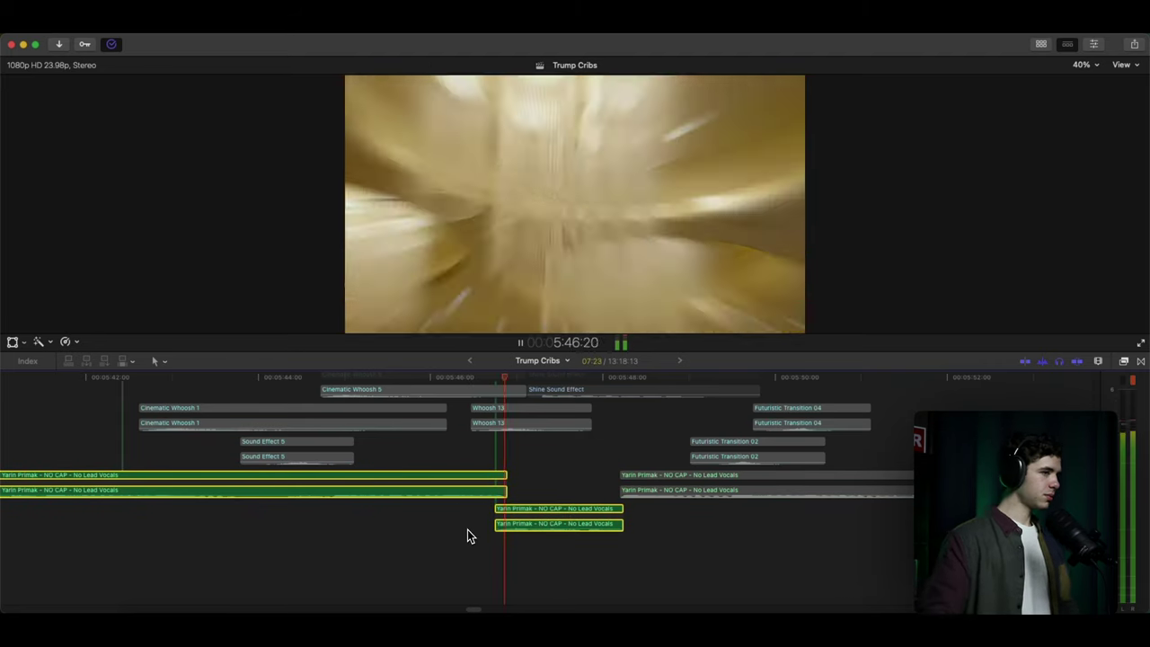
key("space")
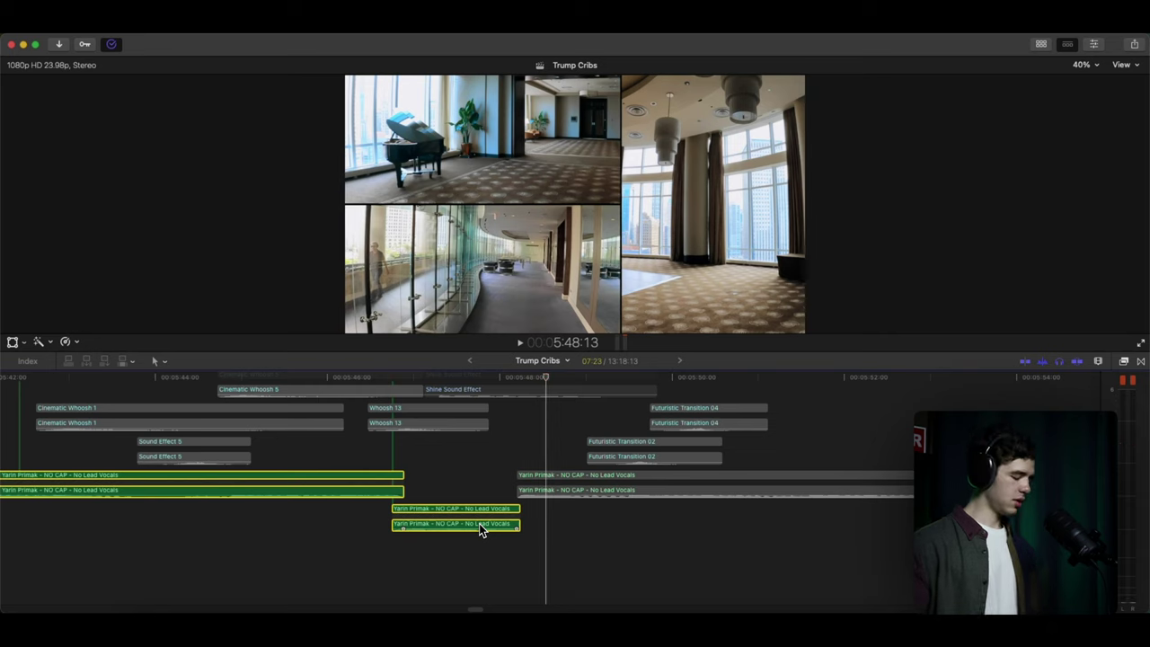
Turn solo off with Option-S, replay the transition, and clear the clip selection.
key("alt+s")
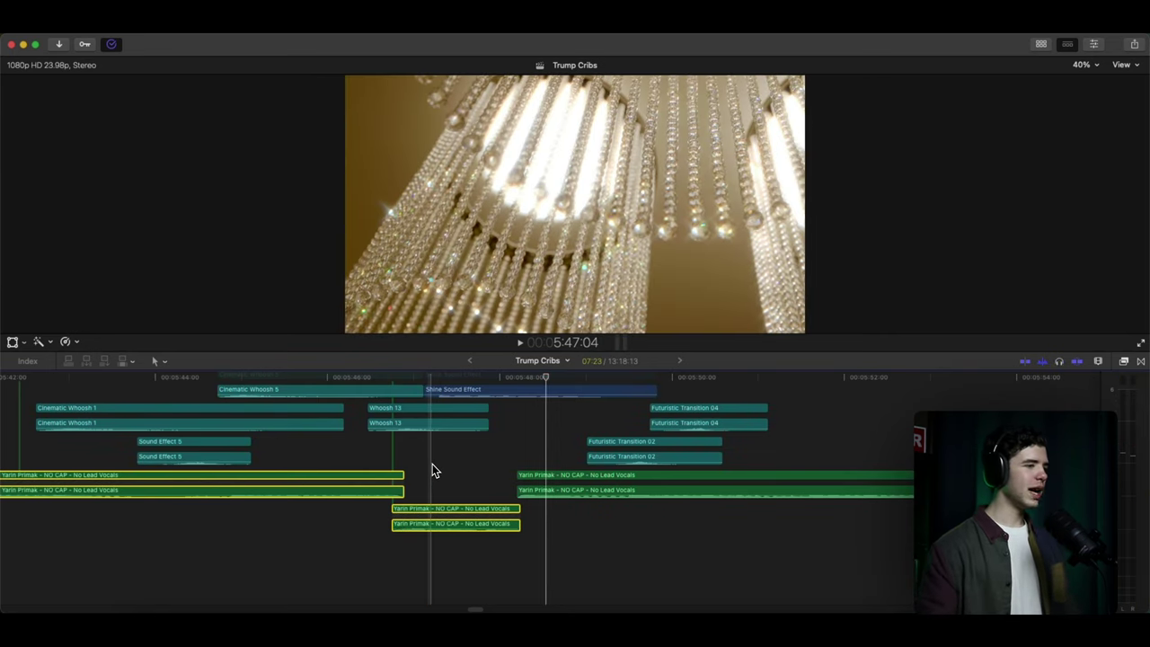
scroll(433, 463, "up", 3)
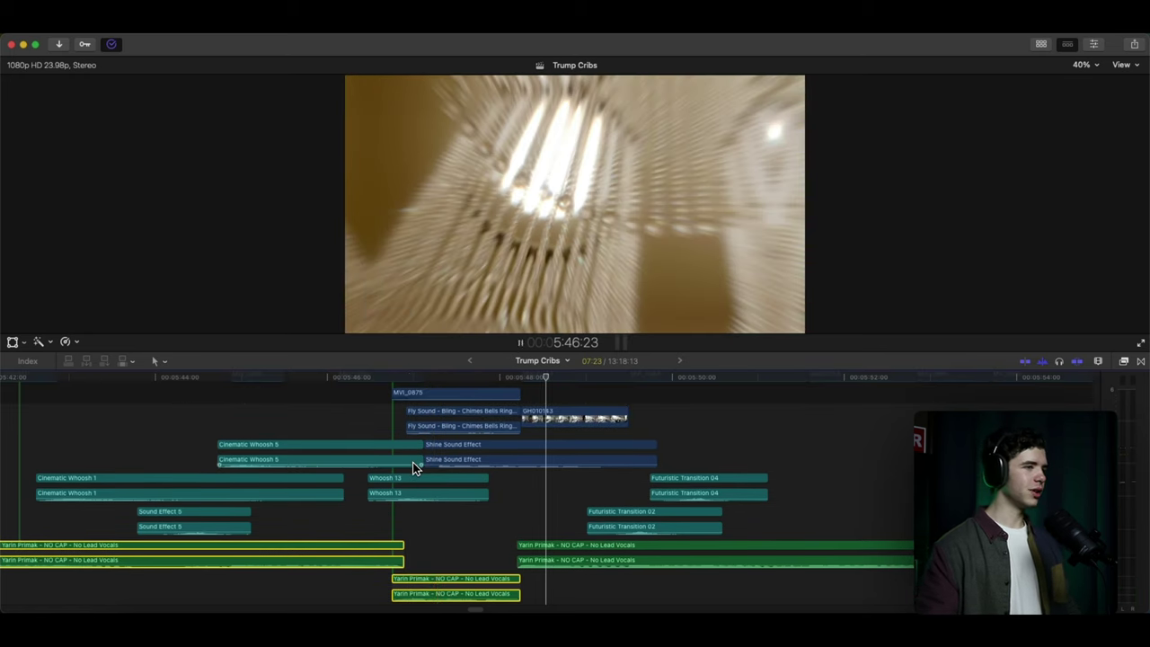
key("space")
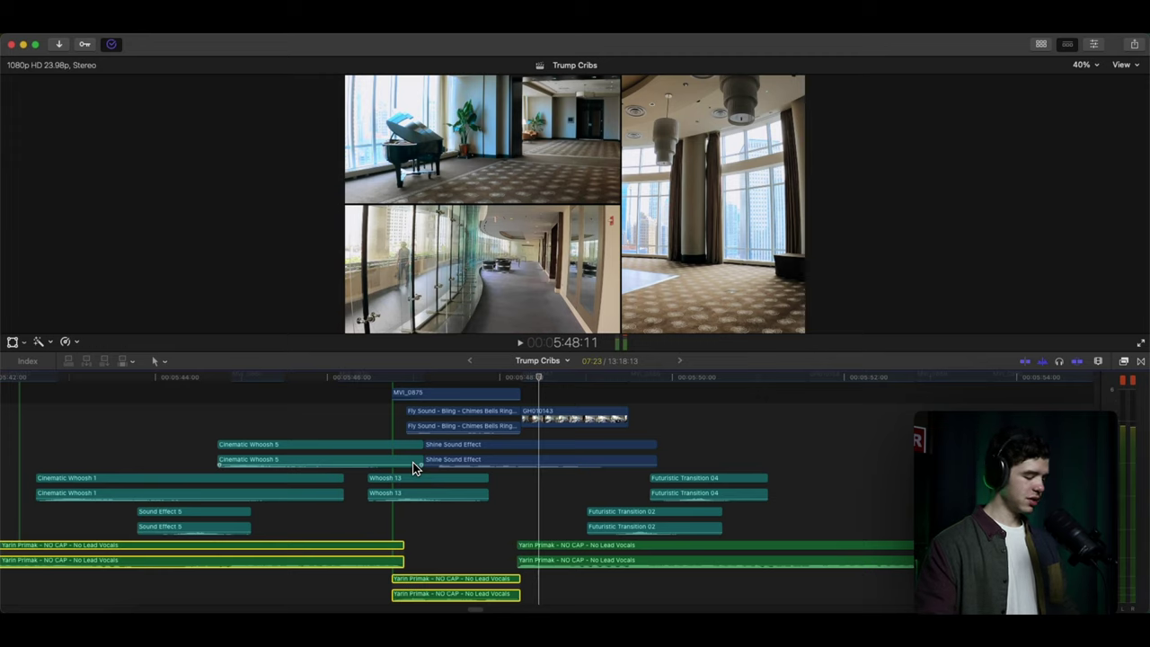
key("space")
left_click(482, 516)
scroll(482, 516, "down", 3)
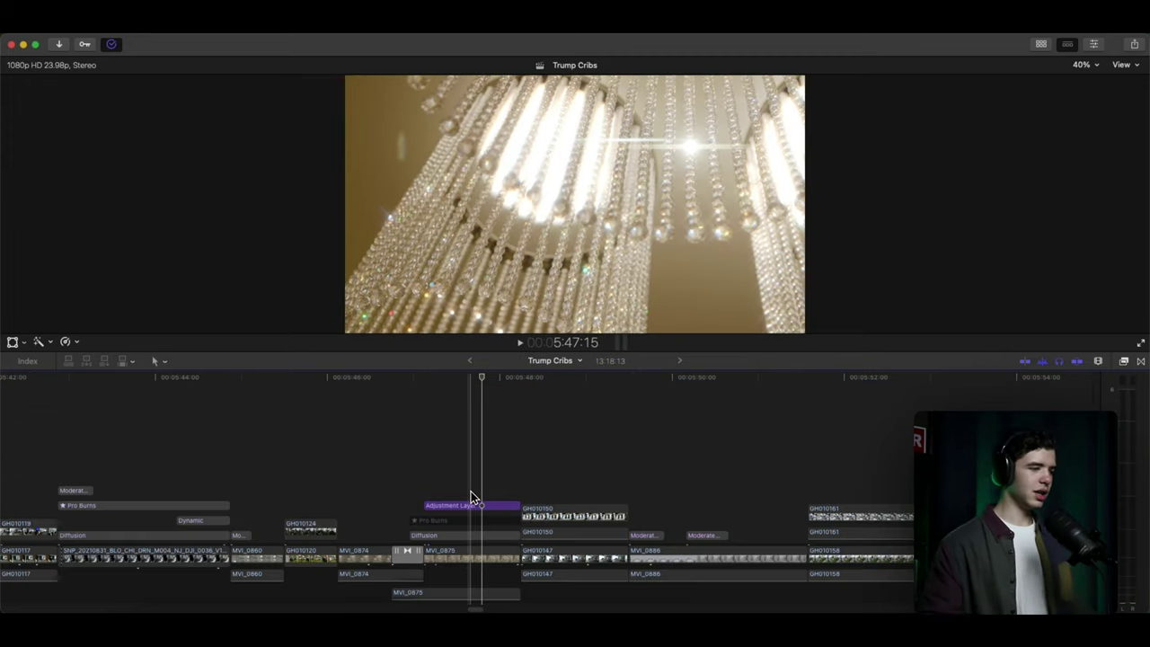
key("s")
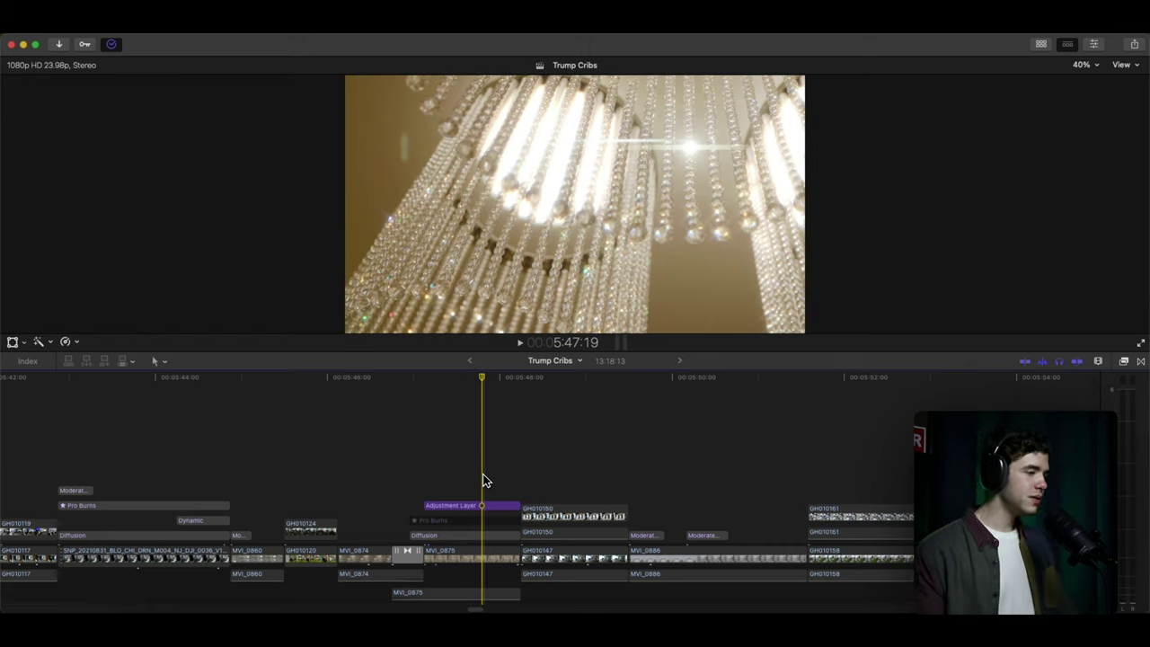
key("s")
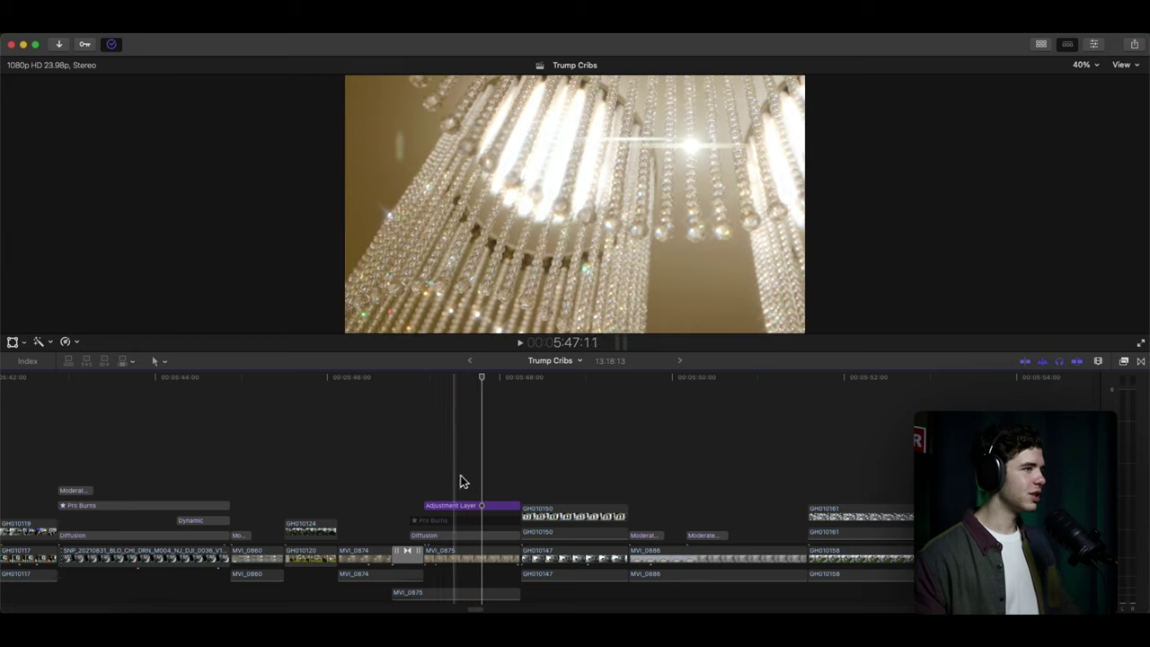
scroll(432, 486, "down", 5)
scroll(432, 486, "up", 5)
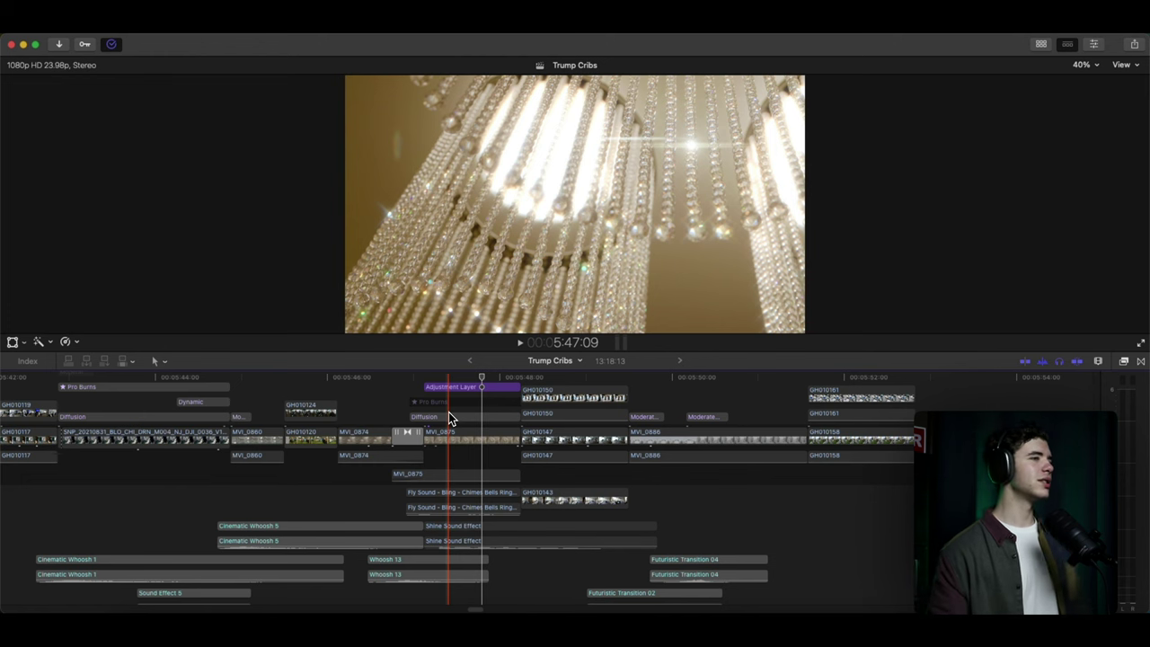
Play the lobby, rooftop, building exterior and restaurant shots with pauses, zooming the timeline out.
key("space")
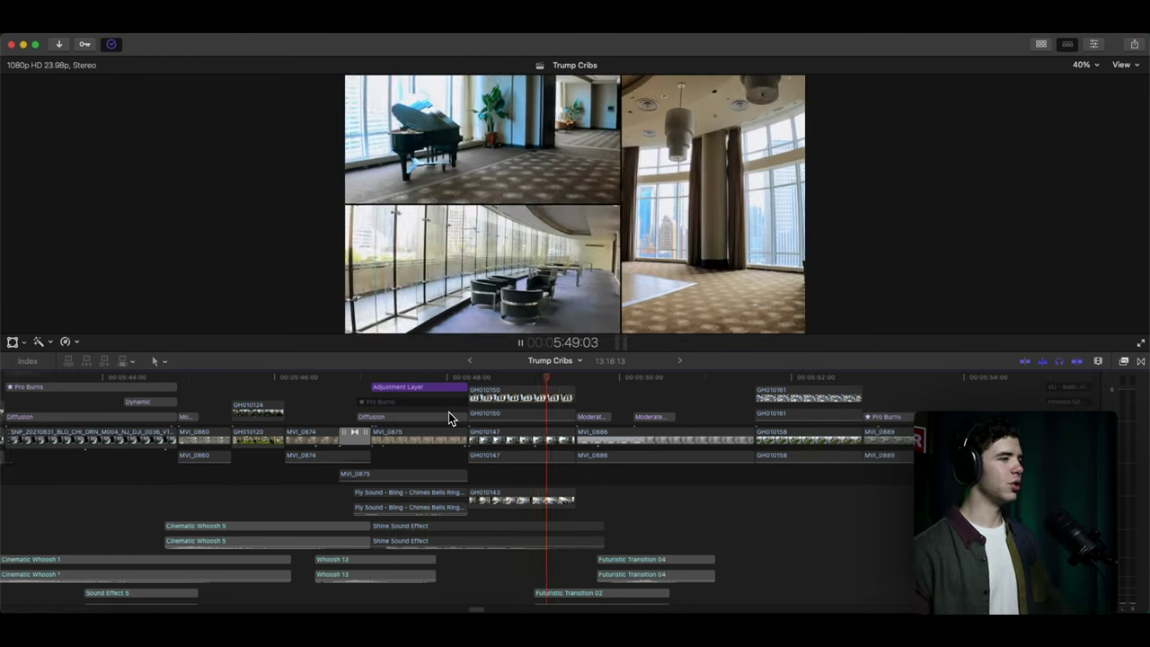
key("space")
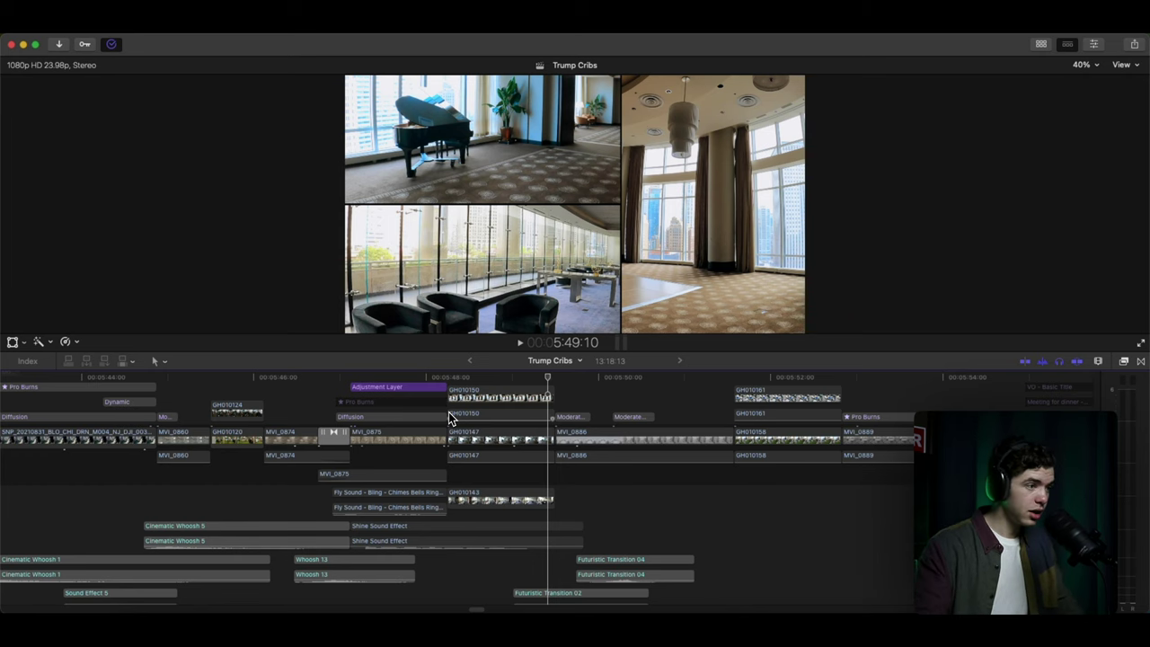
key("space")
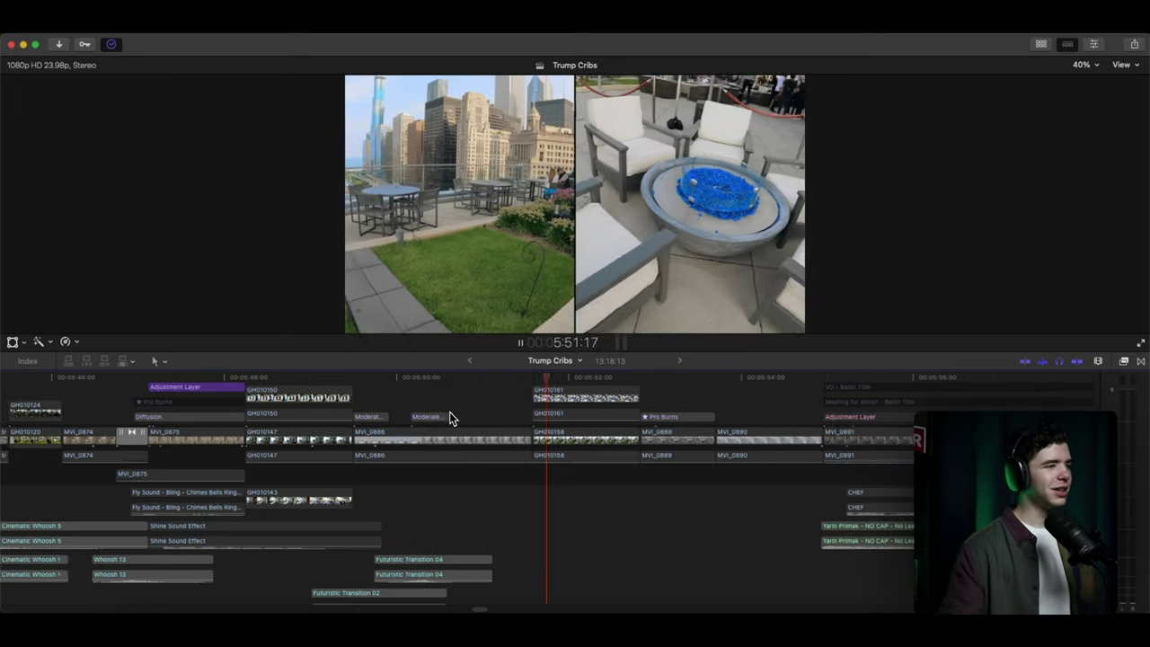
key("space")
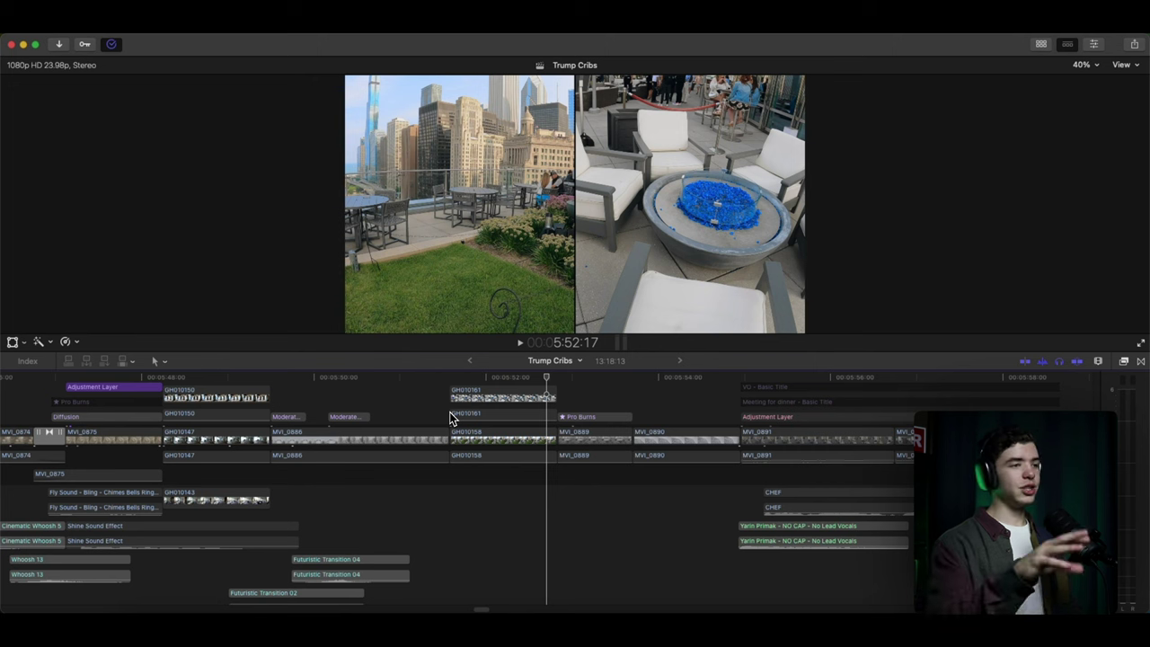
key("space")
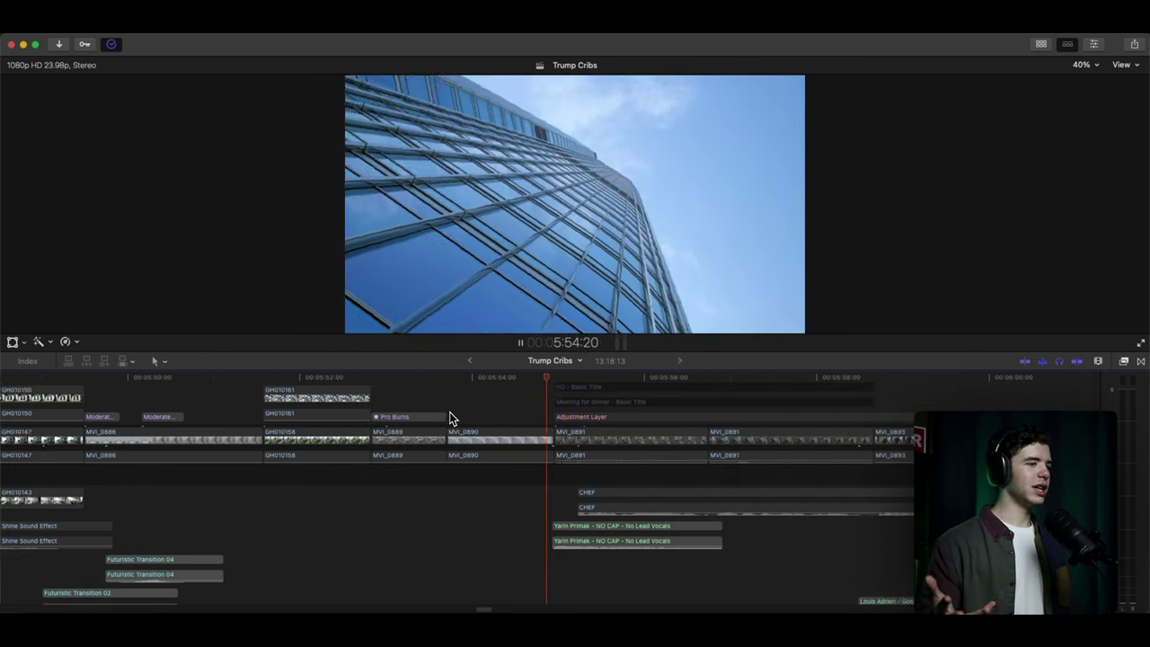
key("space")
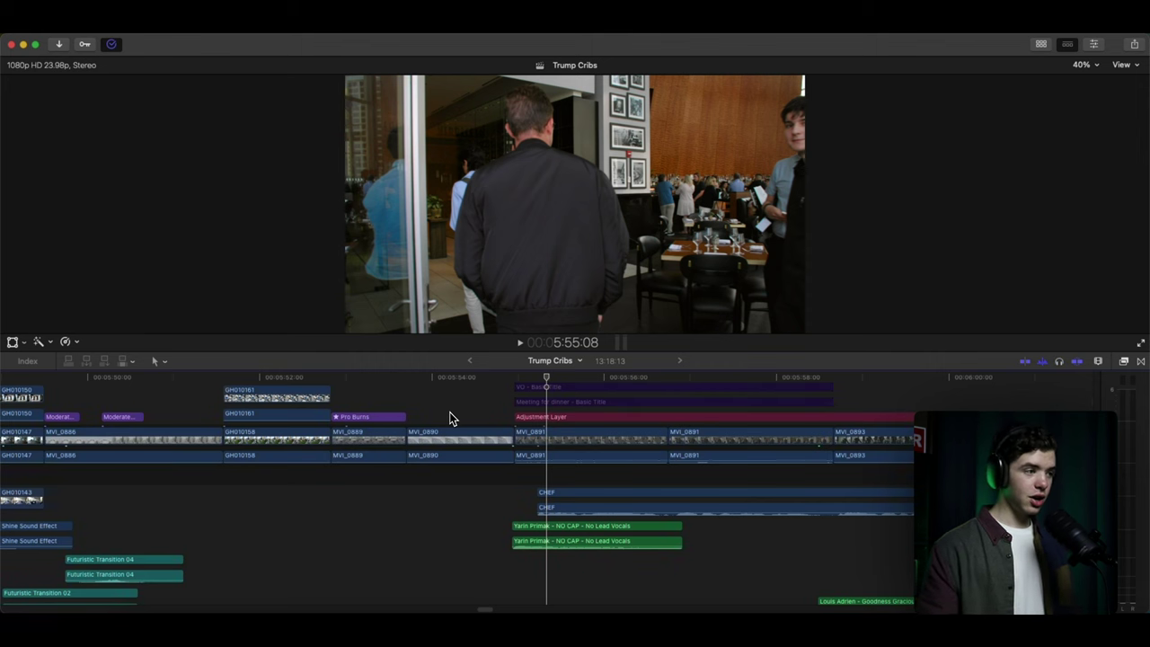
key("space")
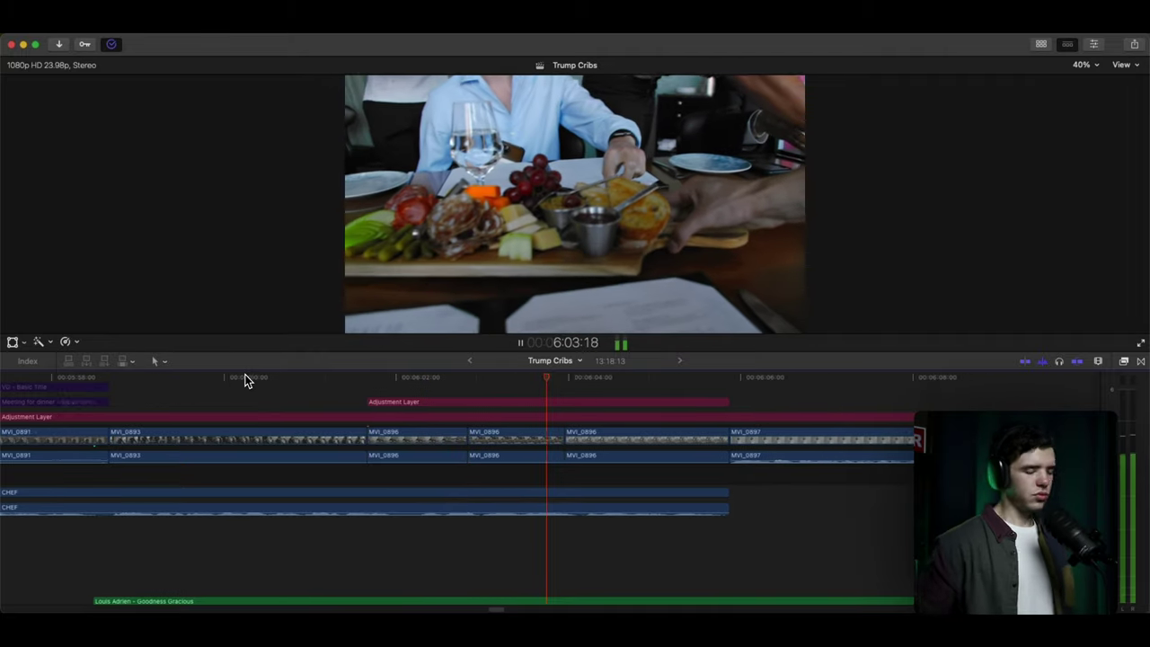
key("super+minus")
key("super+minus")
key("super+minus")
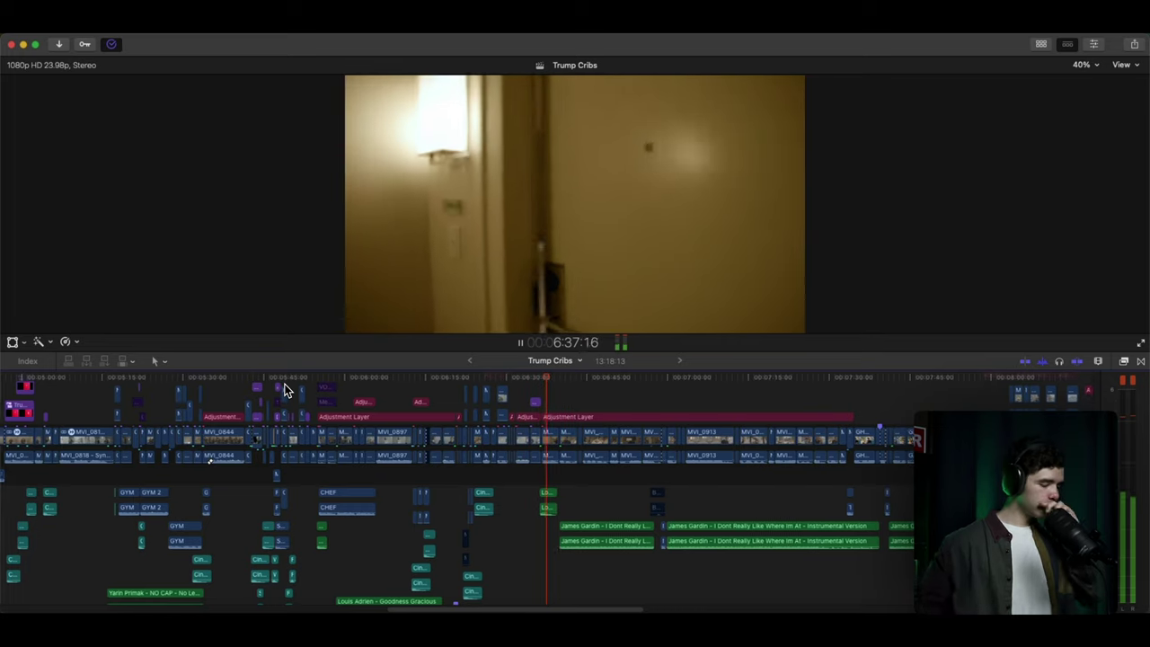
Replay from the building exterior to the chef interview, then play the split-screen food shots near 6:12.
key("space")
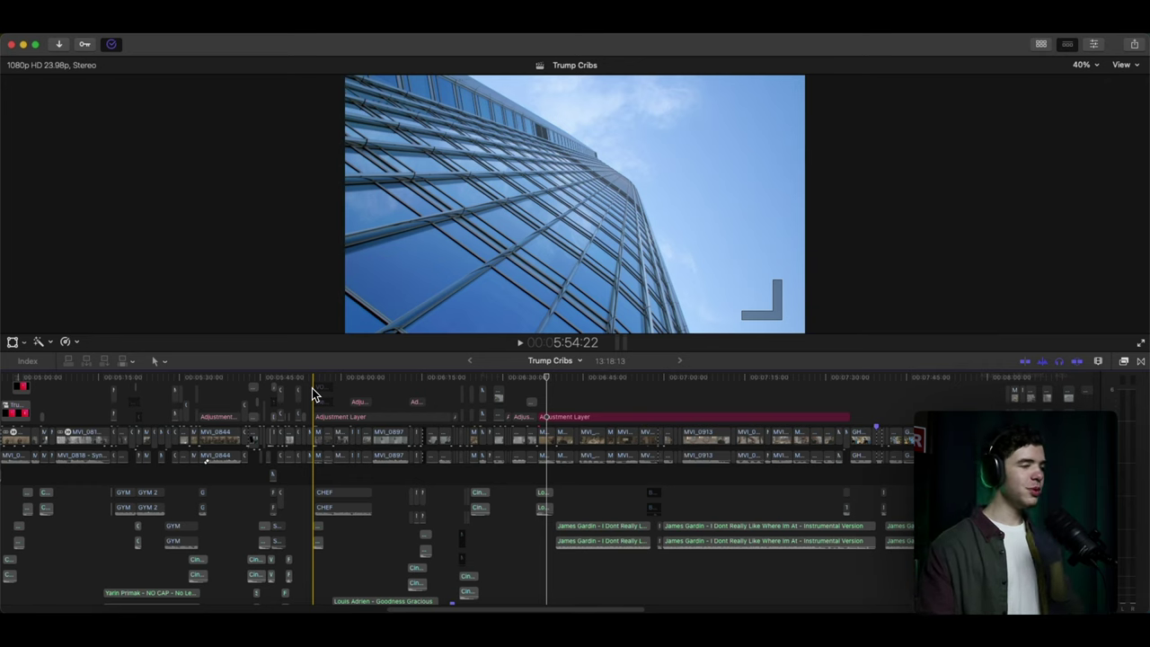
key("space")
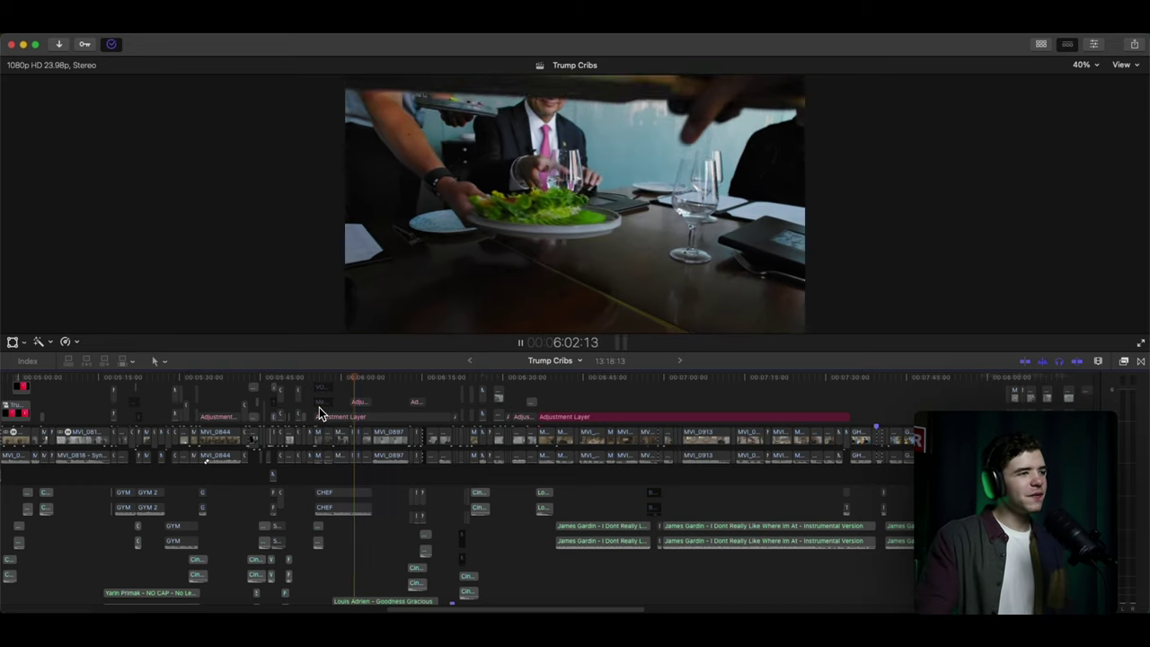
key("space")
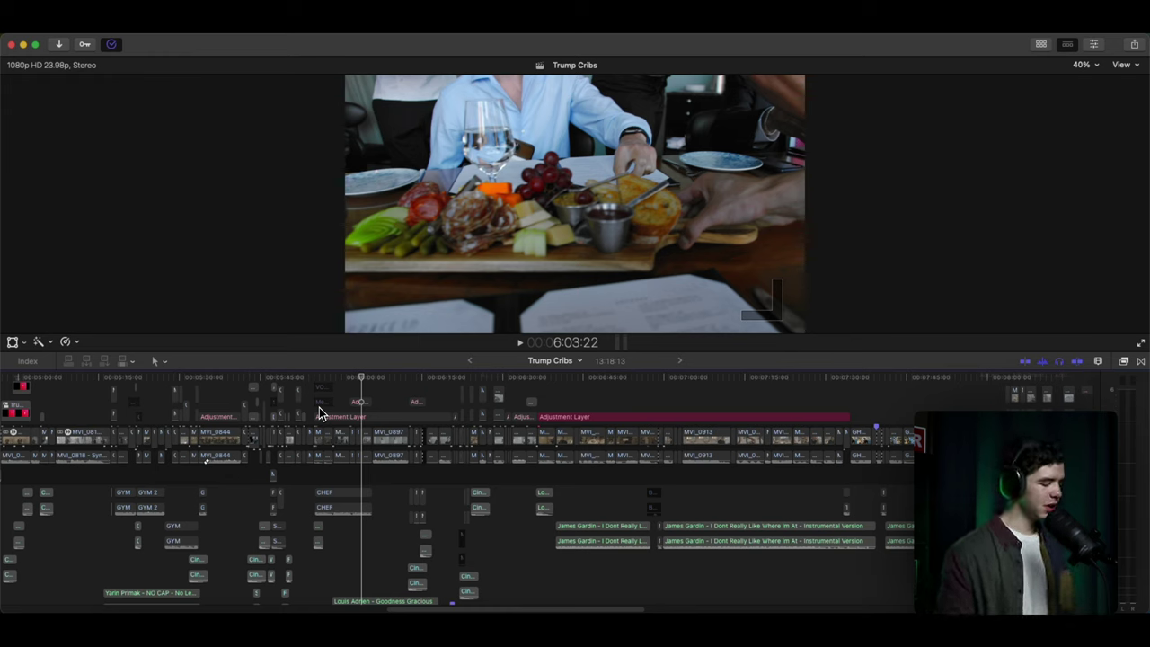
key("space")
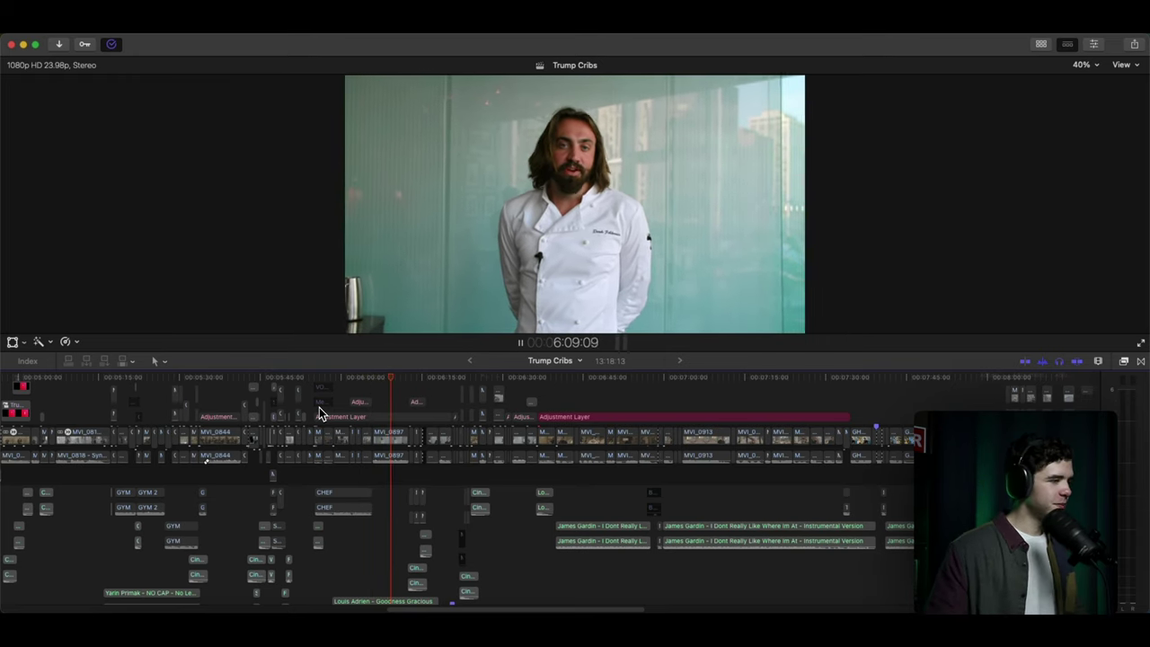
key("space")
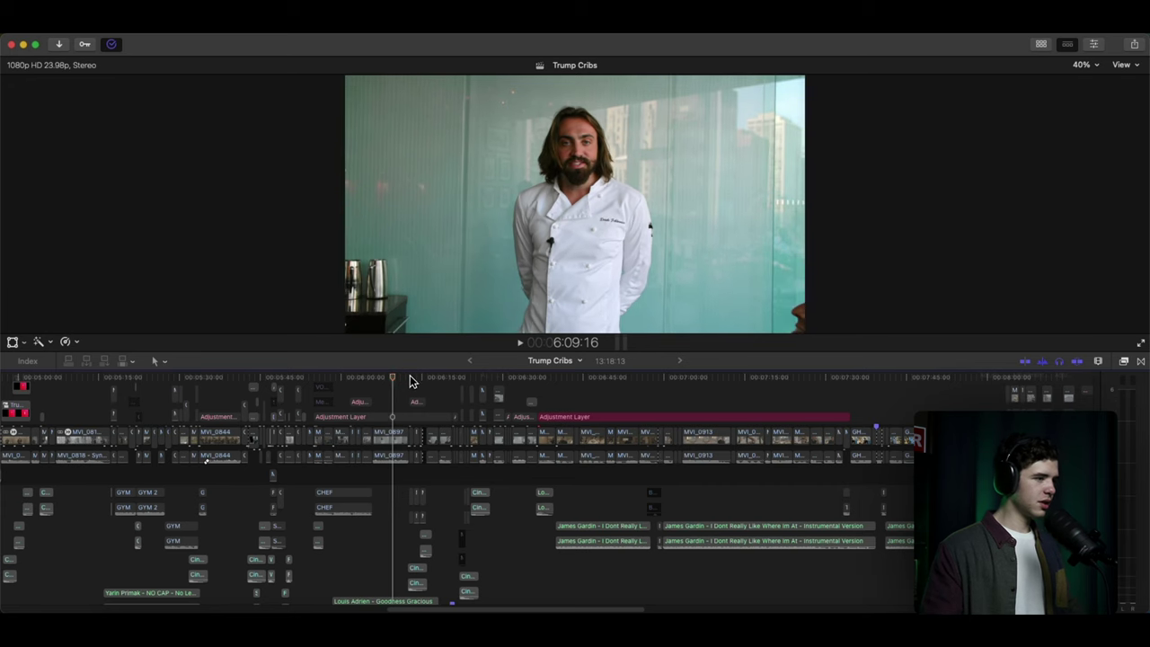
left_click(409, 381)
key("space")
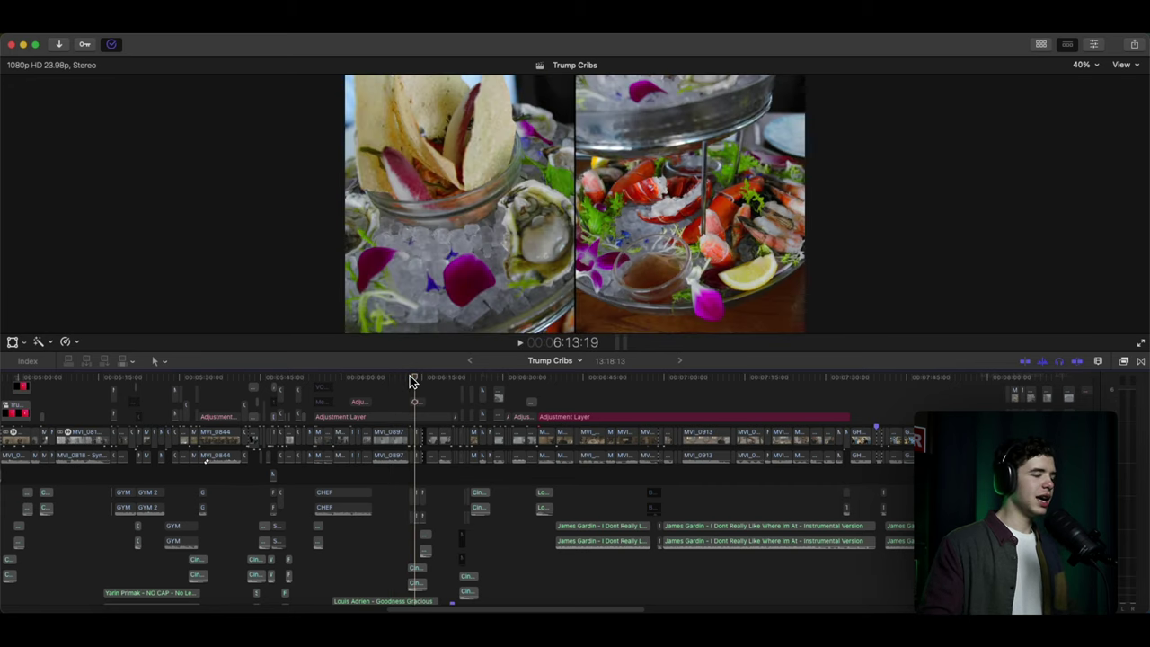
Zoom the timeline in and play the food section, stopping on the kitchen shots.
key("super+equal")
key("super+equal")
key("super+equal")
key("super+equal")
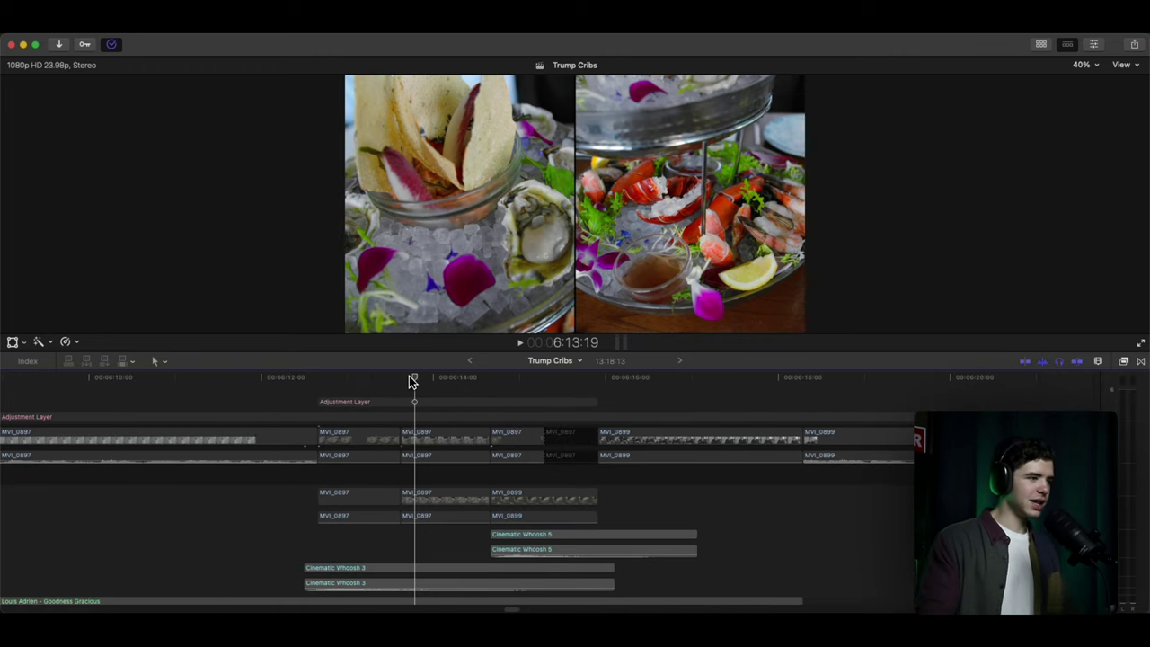
key("space")
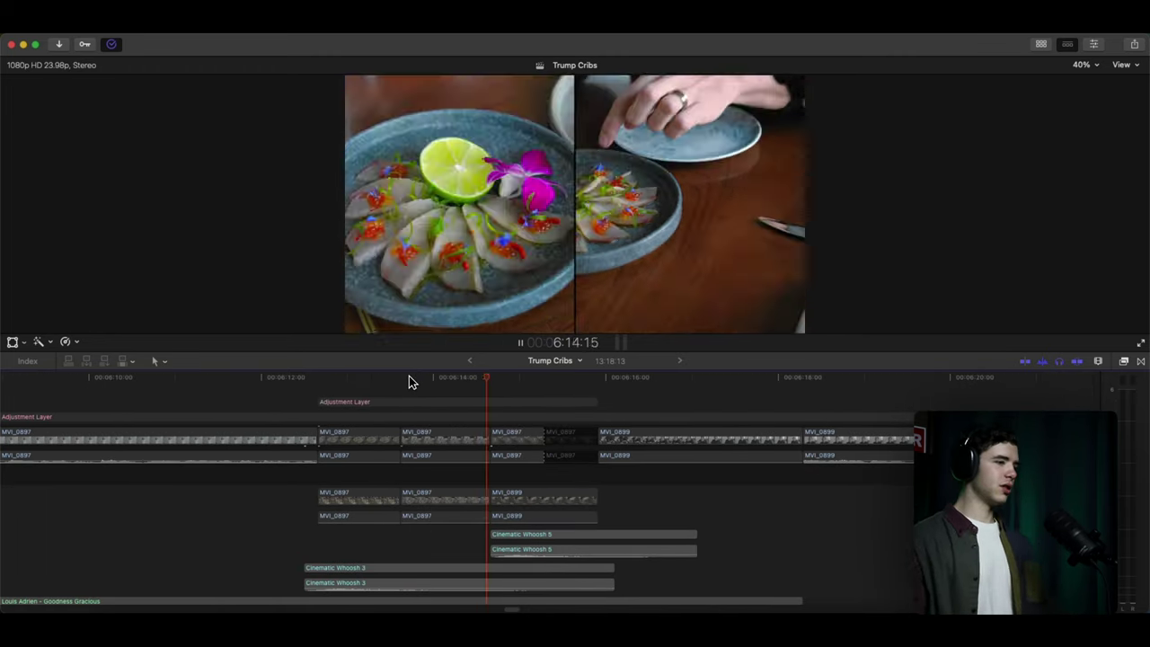
scroll(409, 381, "right", 1)
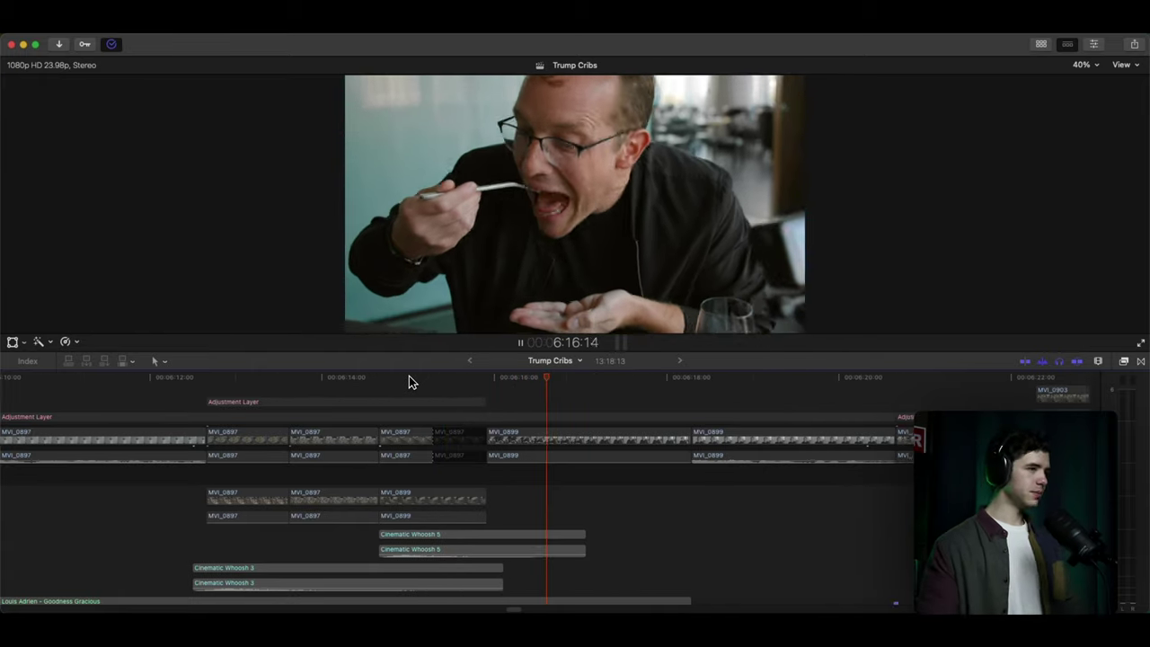
key("space")
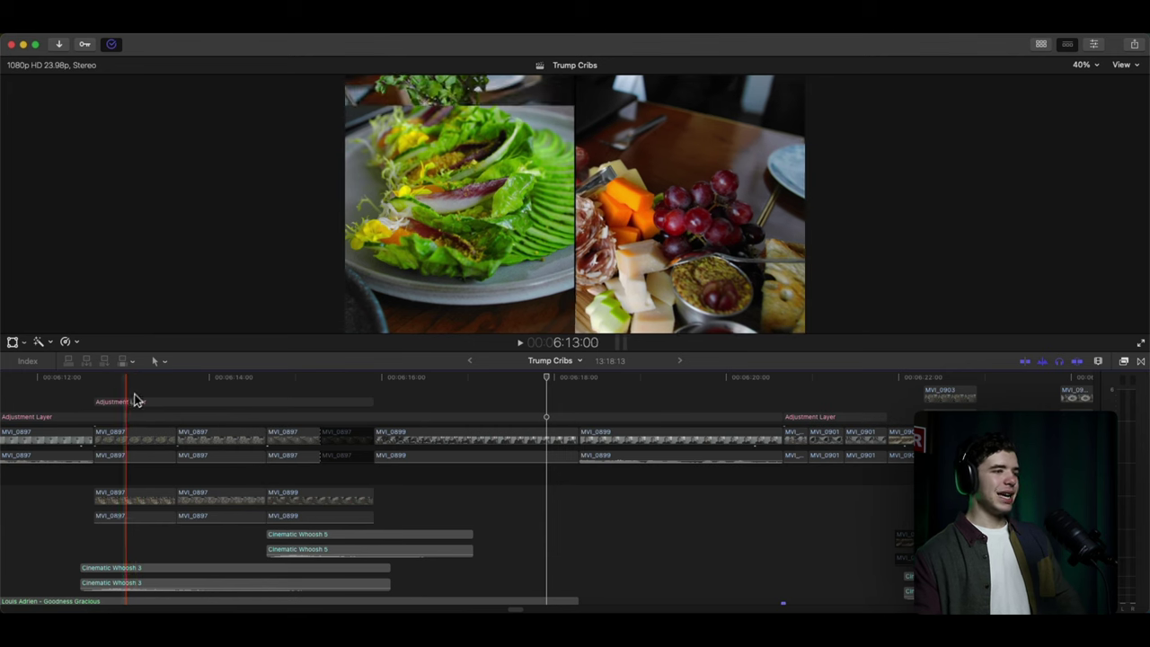
key("space")
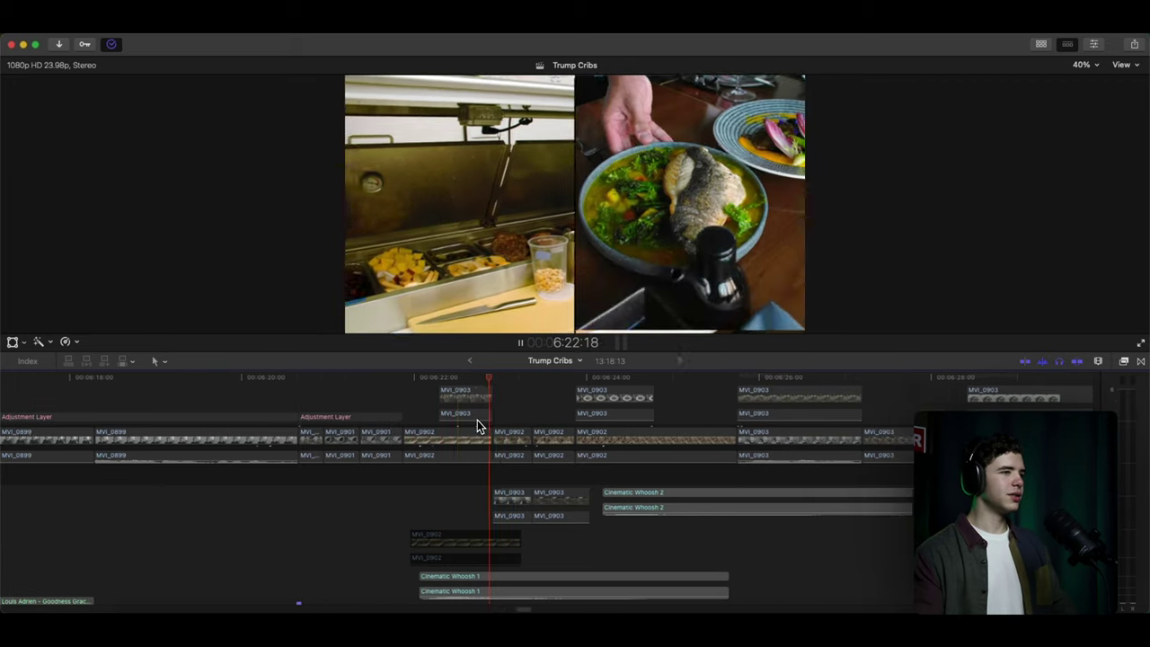
key("space")
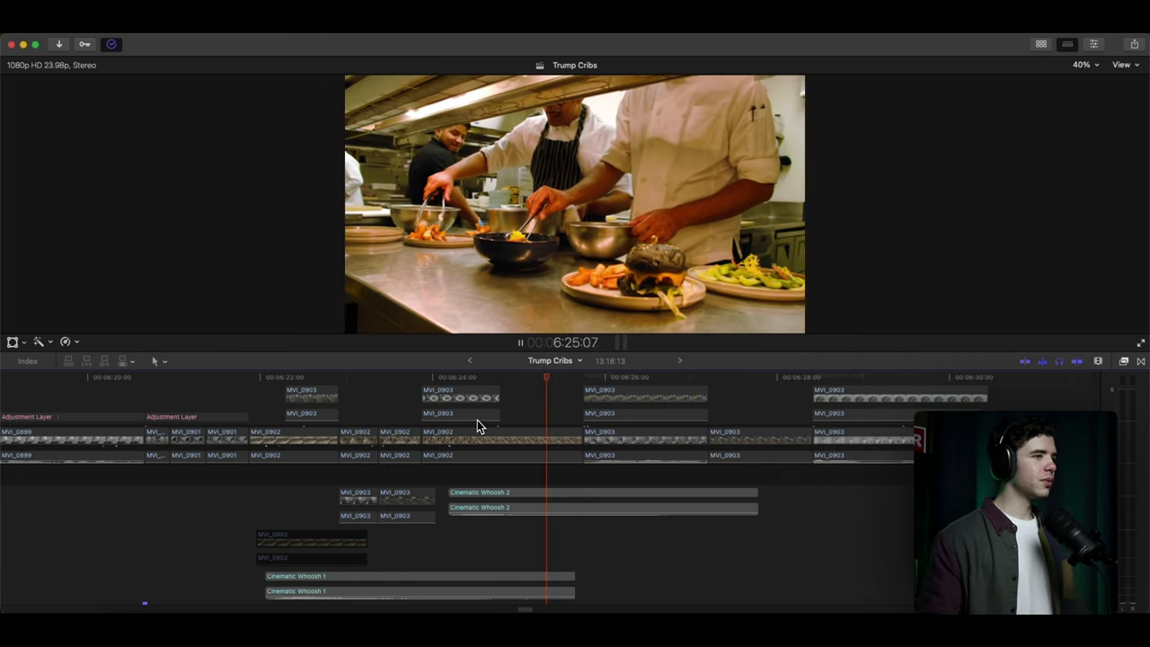
Zoom out and play past the gold garnish shot to the hotel door shot around 6:36.
key("super+minus")
key("super+minus")
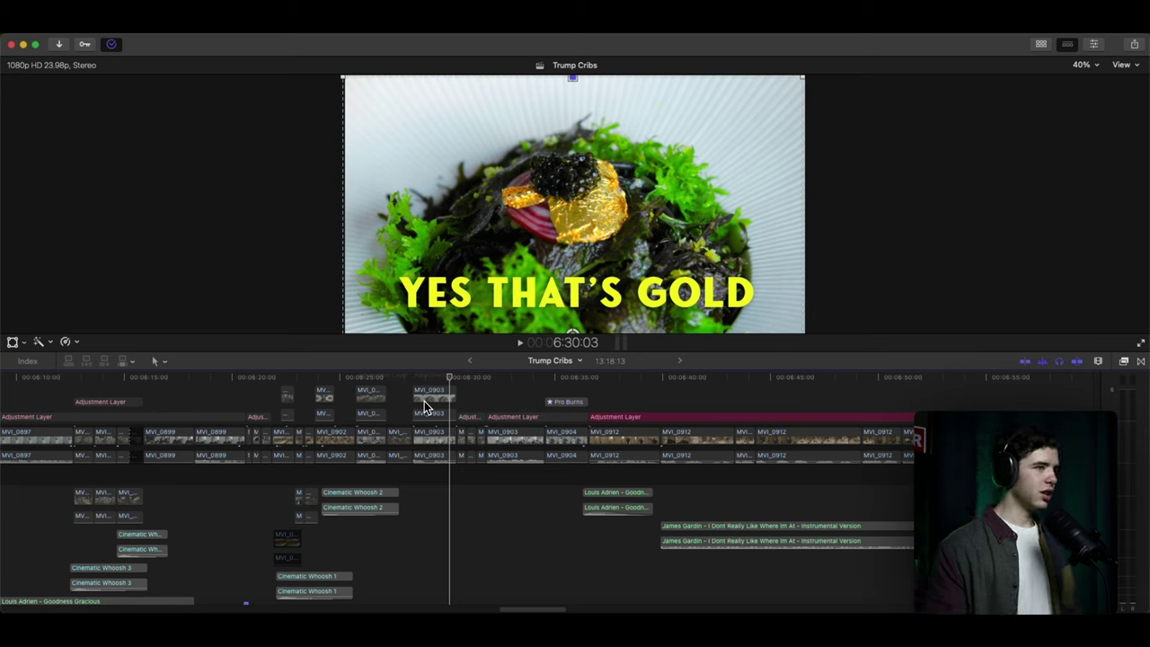
key("space")
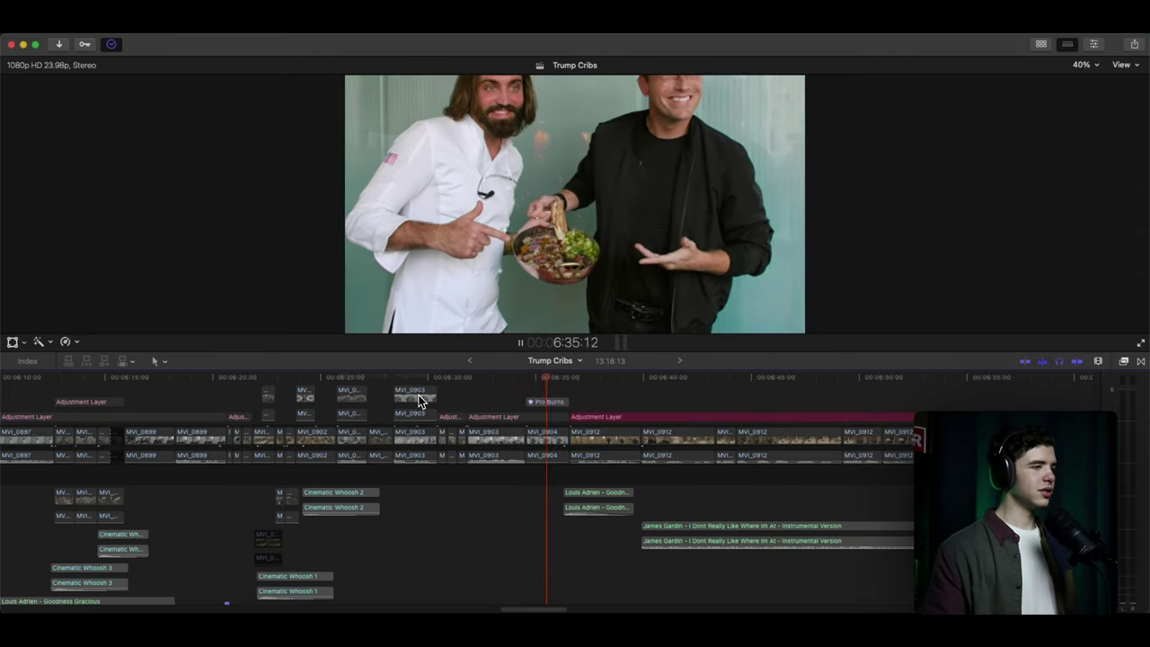
key("space")
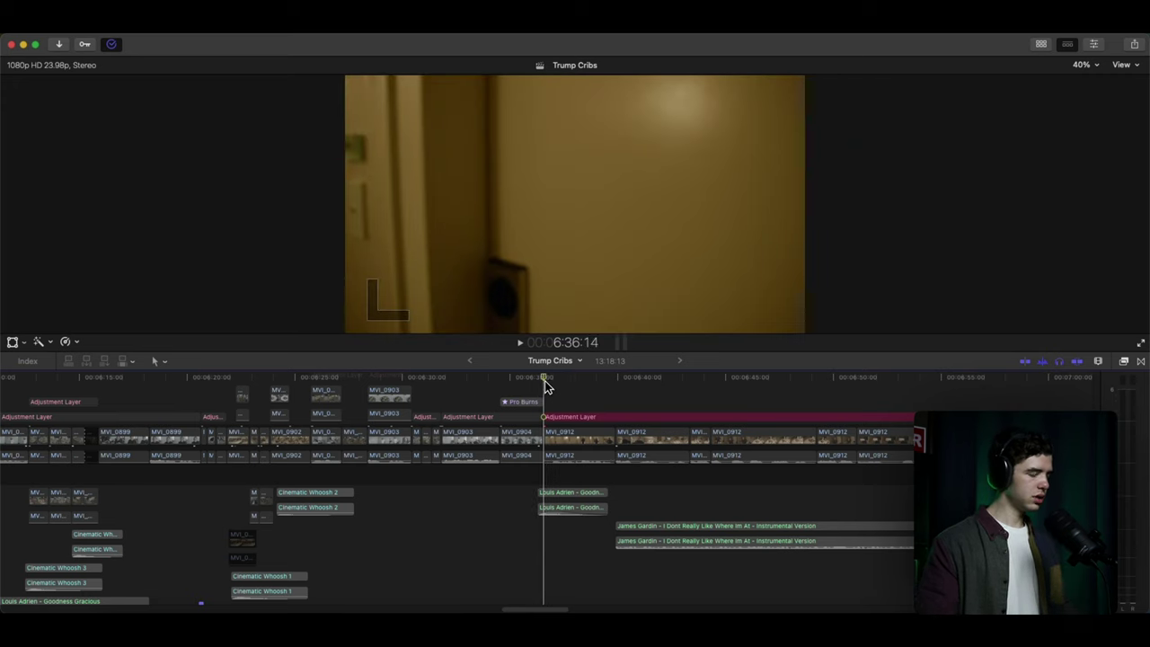
key("l")
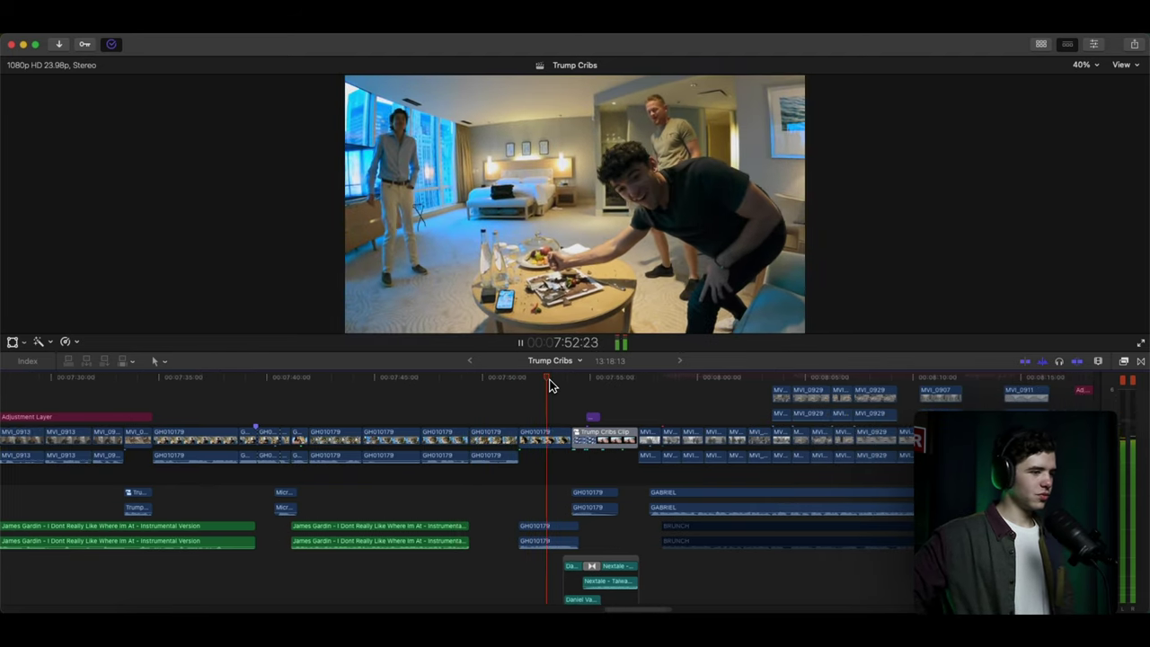
Stop on the aerial city shot, then return the playhead via 7:39:14 to the chocolate dessert at 7:33:09.
key("space")
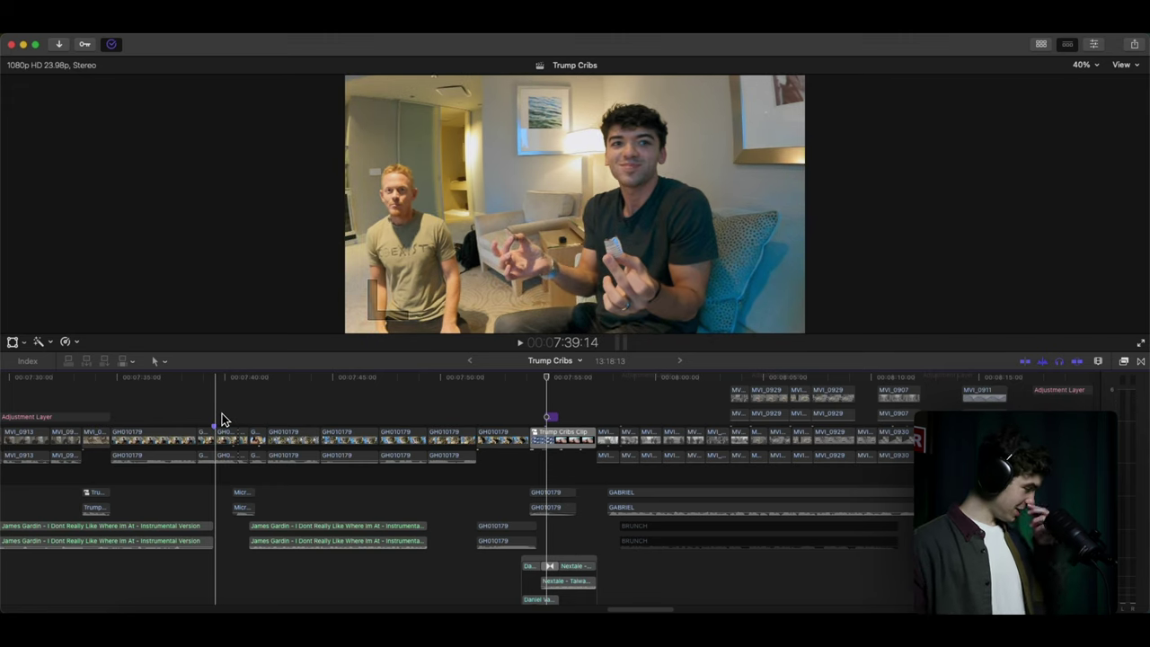
left_click(222, 417)
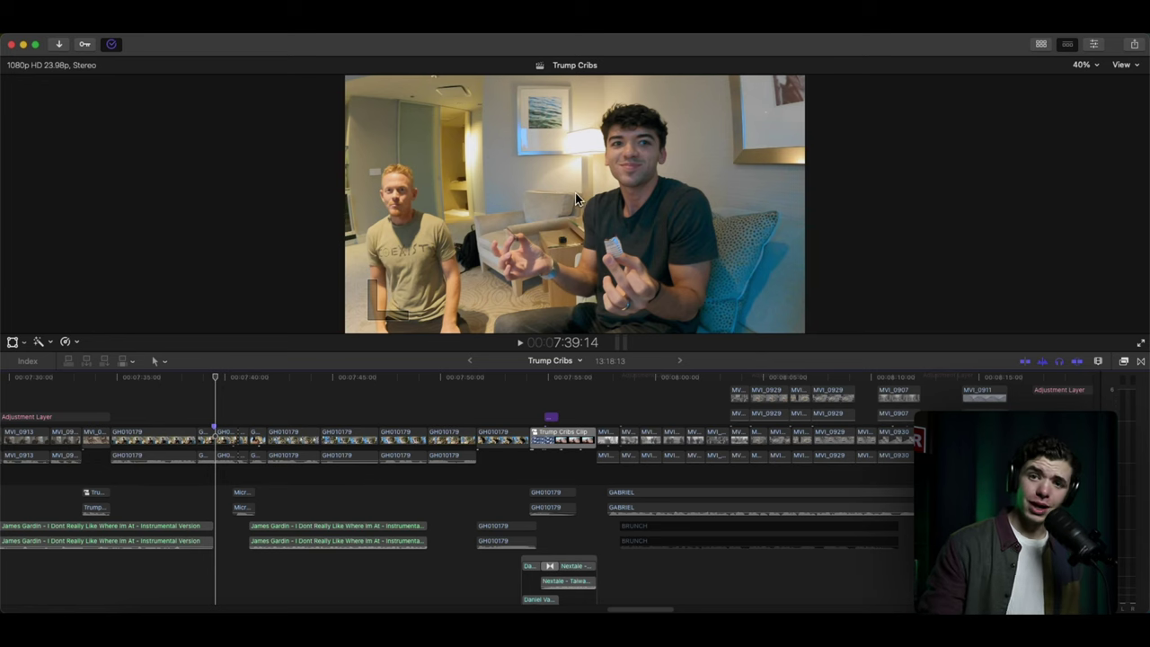
left_click(79, 400)
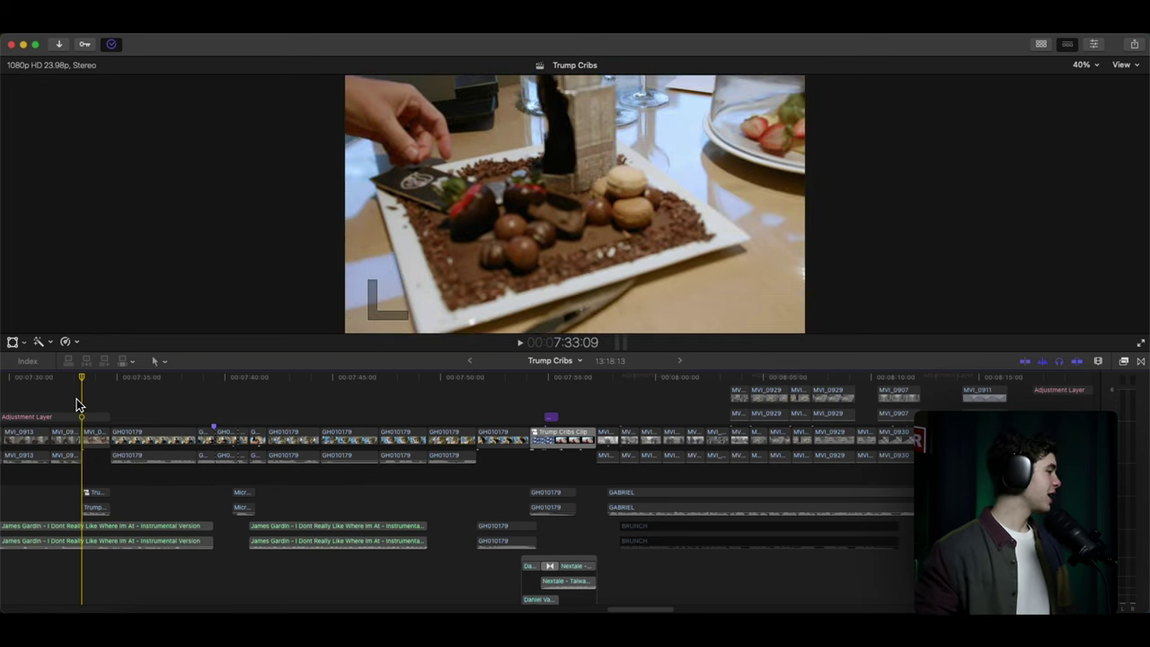
With skimming on, play the hotel door shot at 6:38, then the hotel-room interview from 7:31.
key("super+minus")
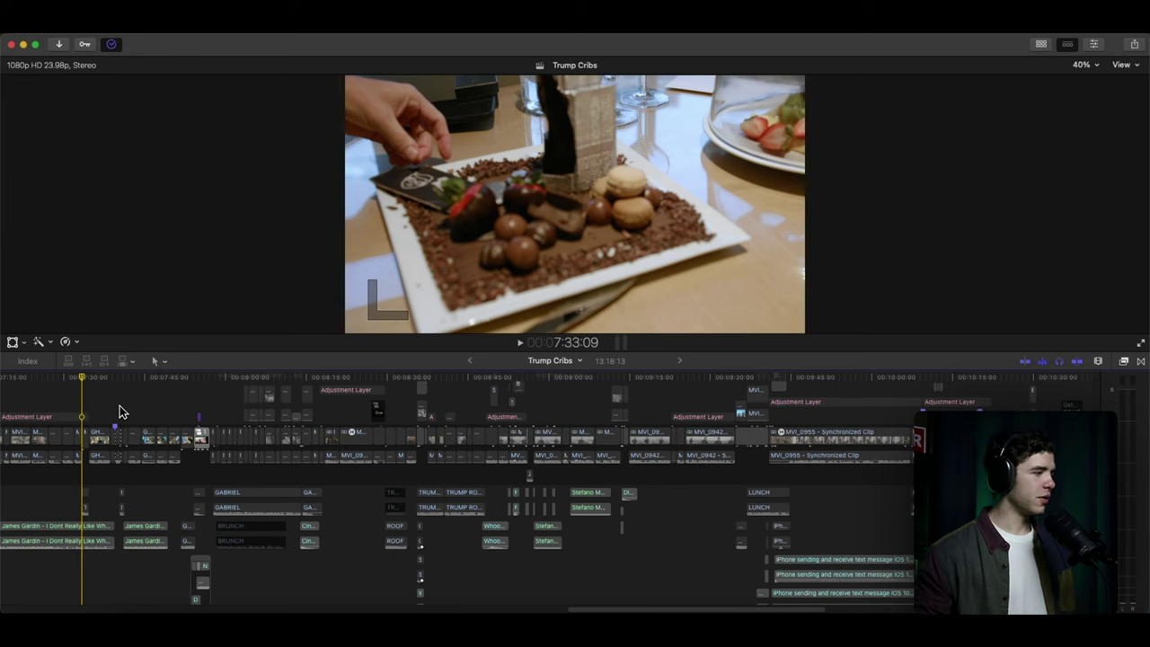
key("s")
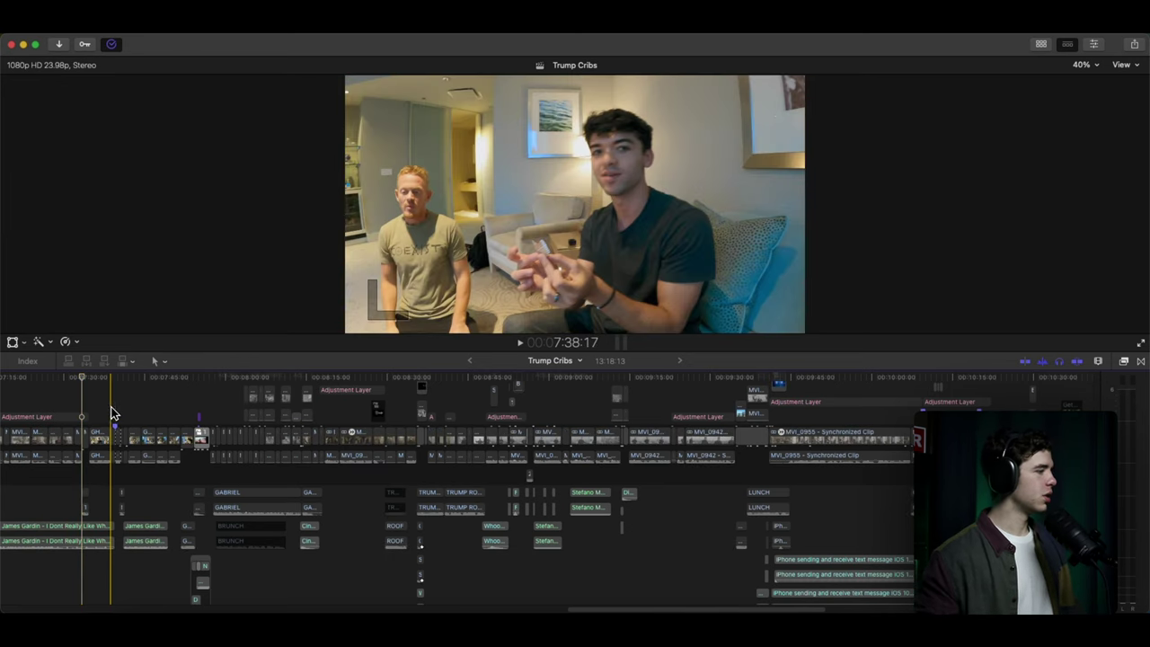
scroll(114, 405, "left", 10)
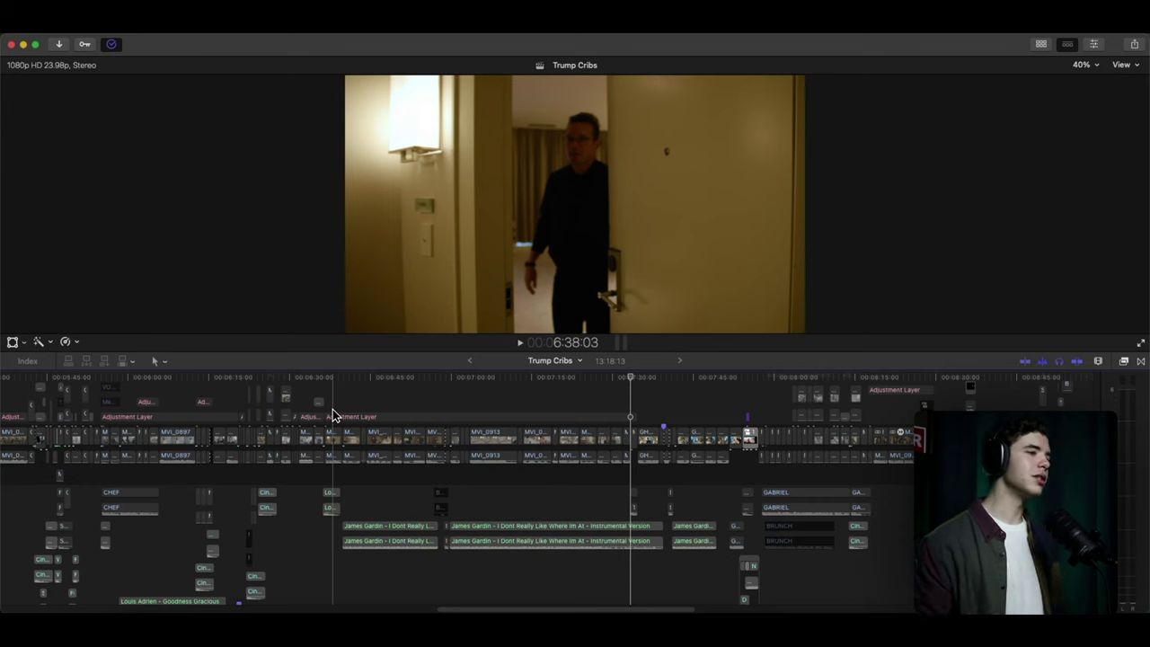
key("space")
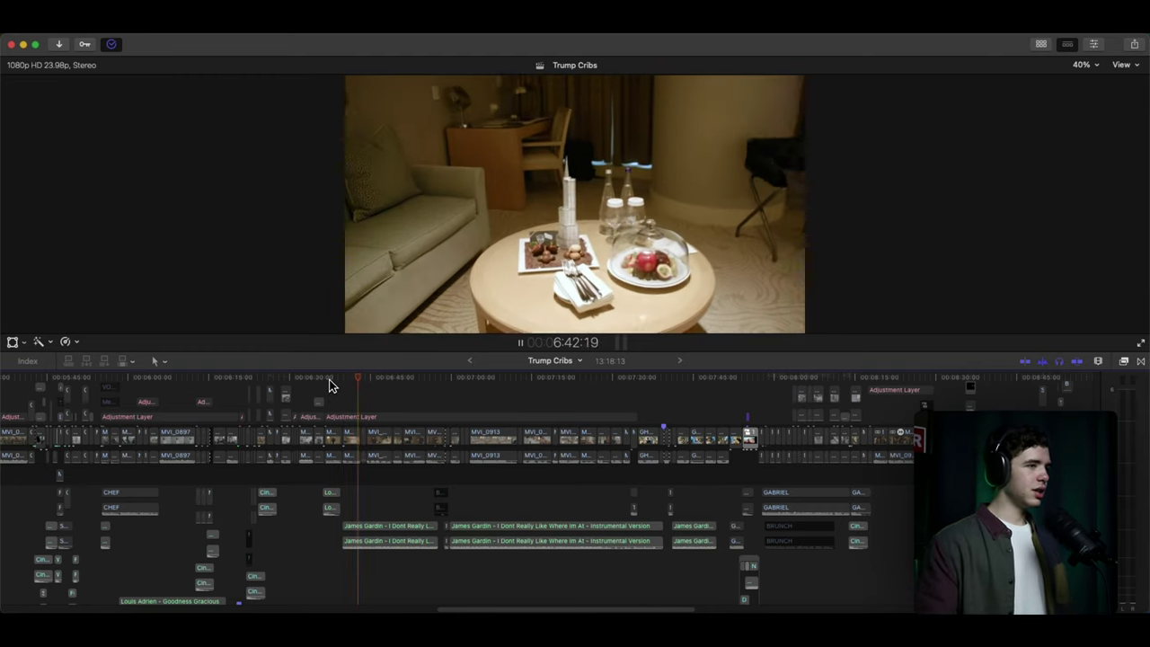
key("space")
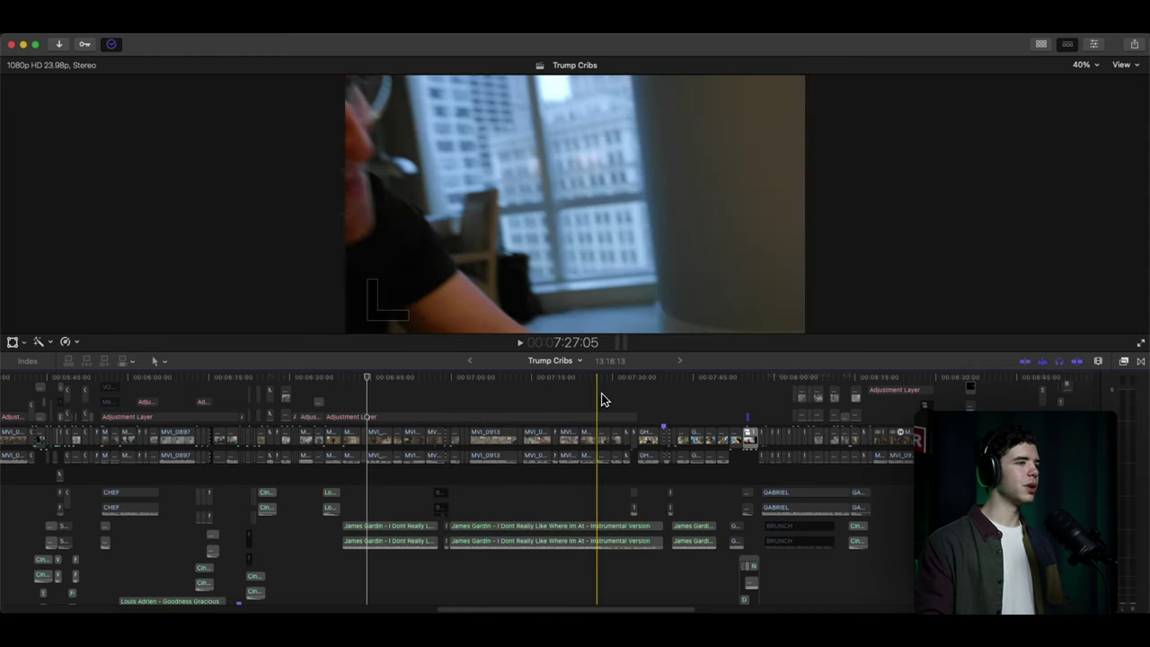
key("space")
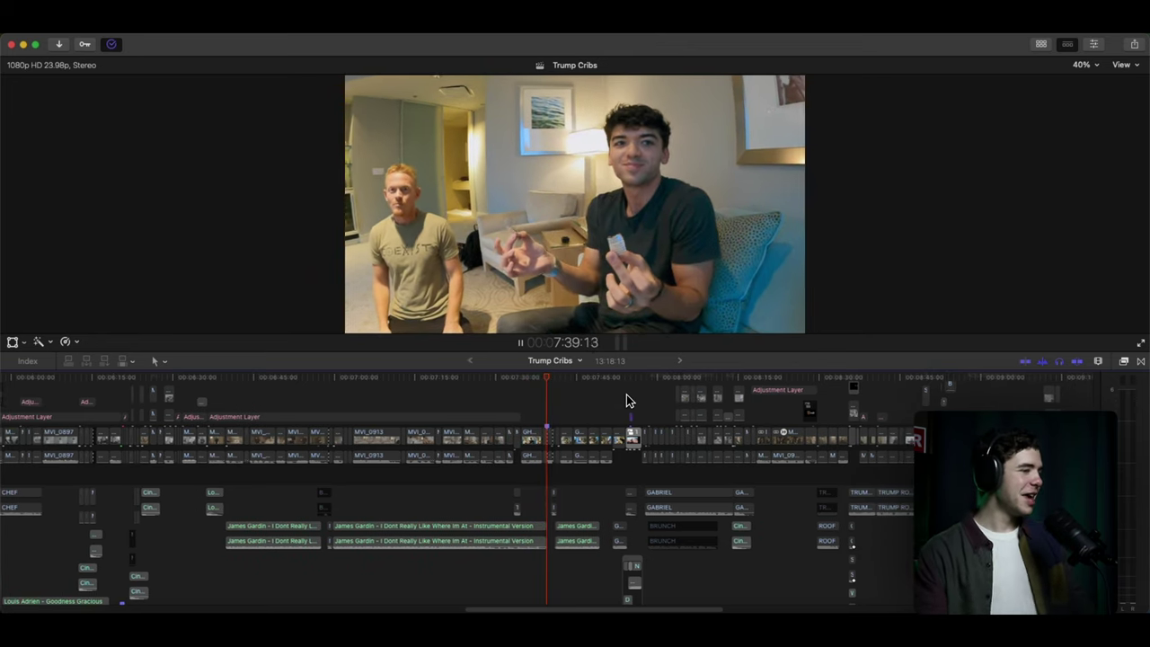
key("space")
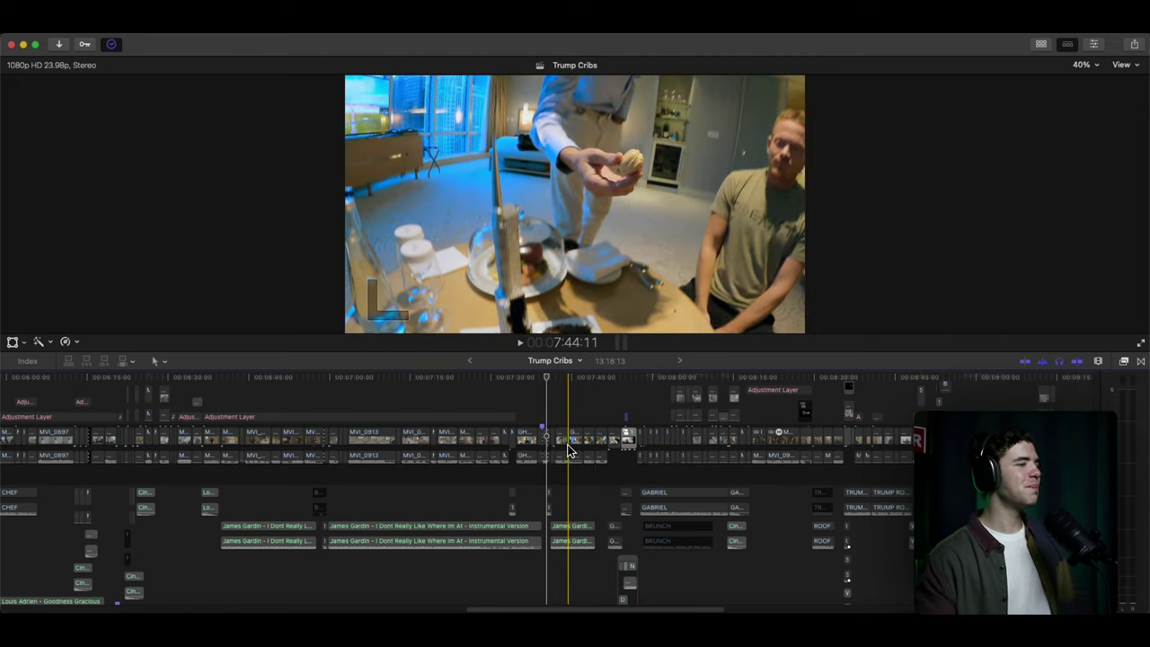
Play from 7:51:17 into the aerial shot and zoom the timeline in around that cut.
scroll(575, 422, "right", 2)
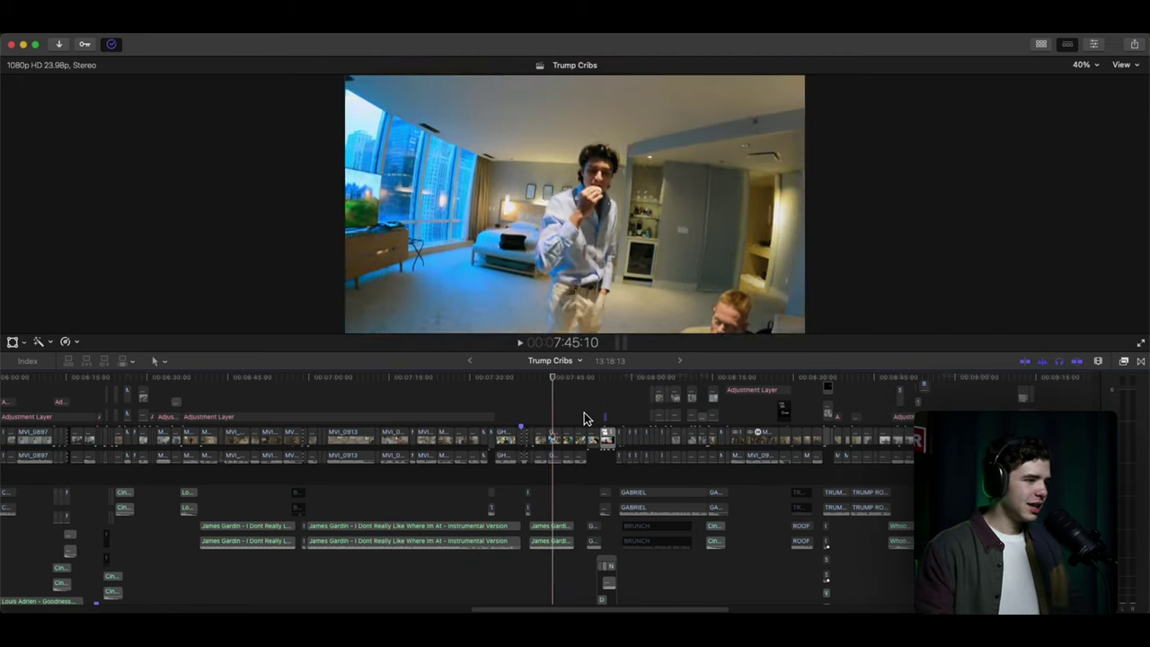
key("space")
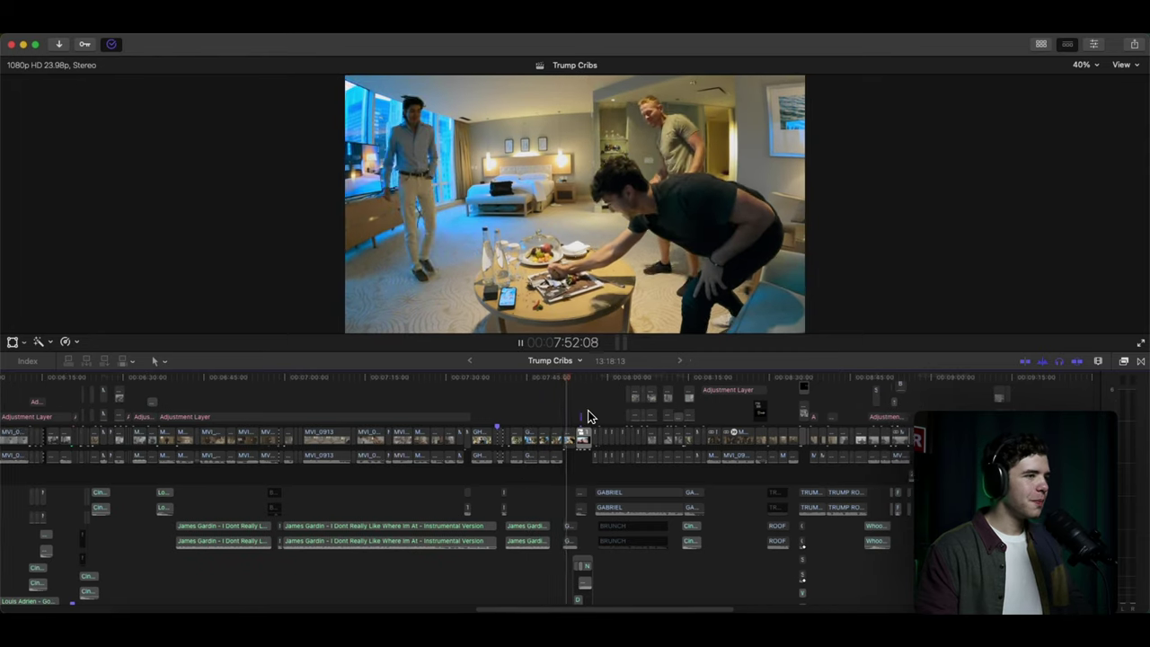
key("space")
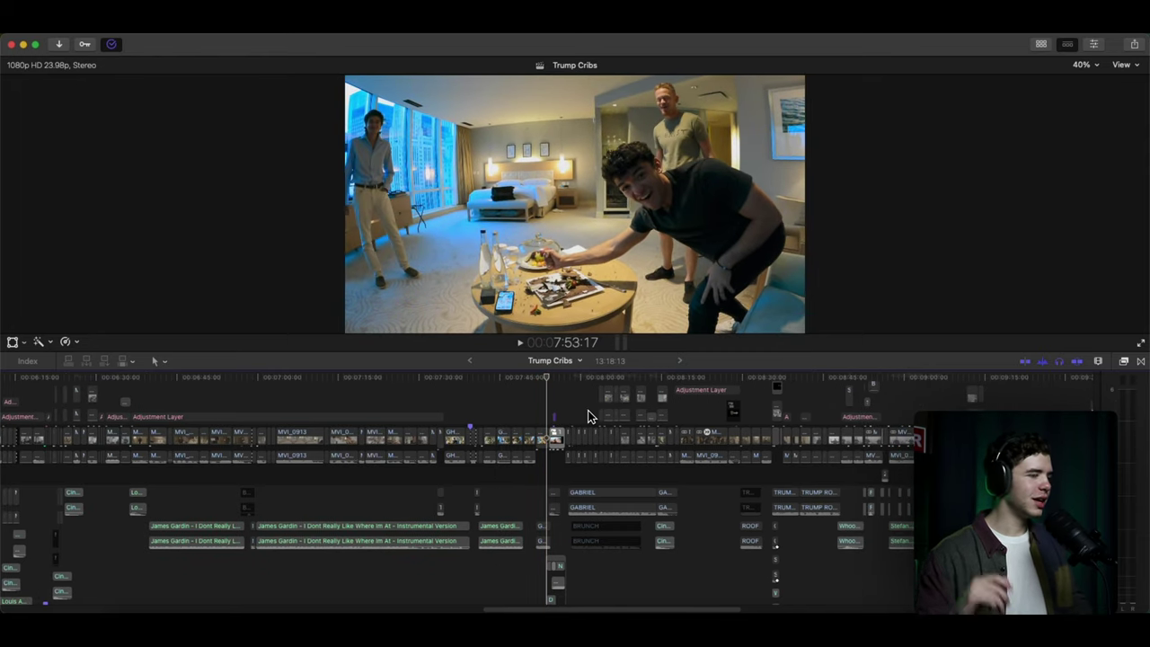
key("space")
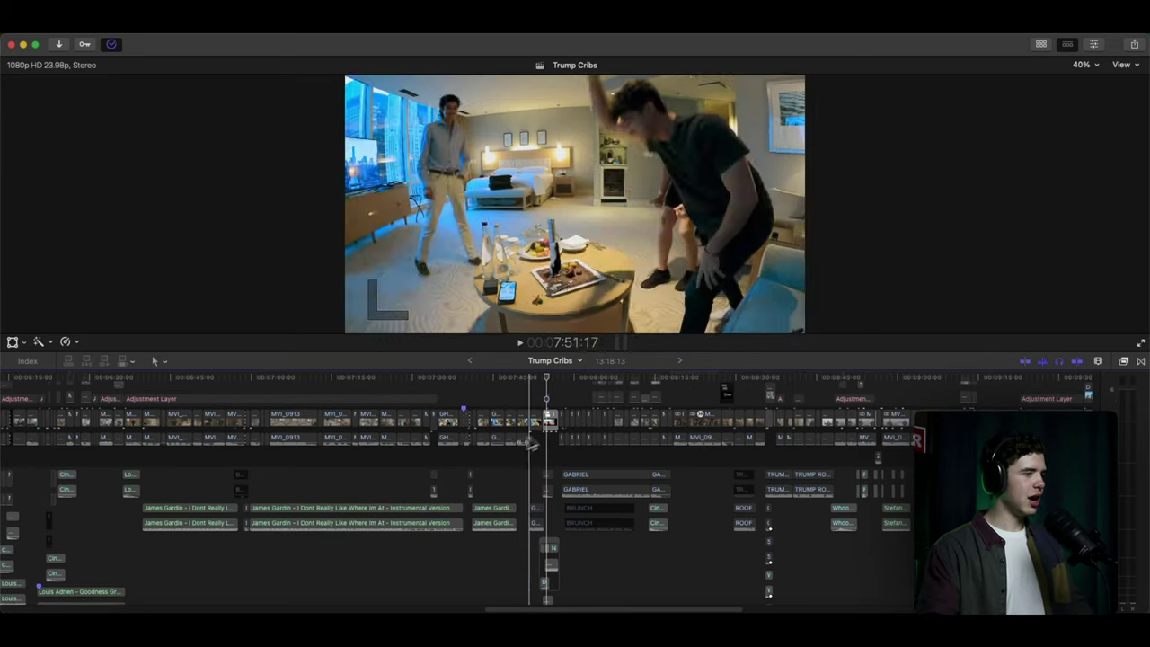
key("super+equal")
key("super+equal")
key("super+equal")
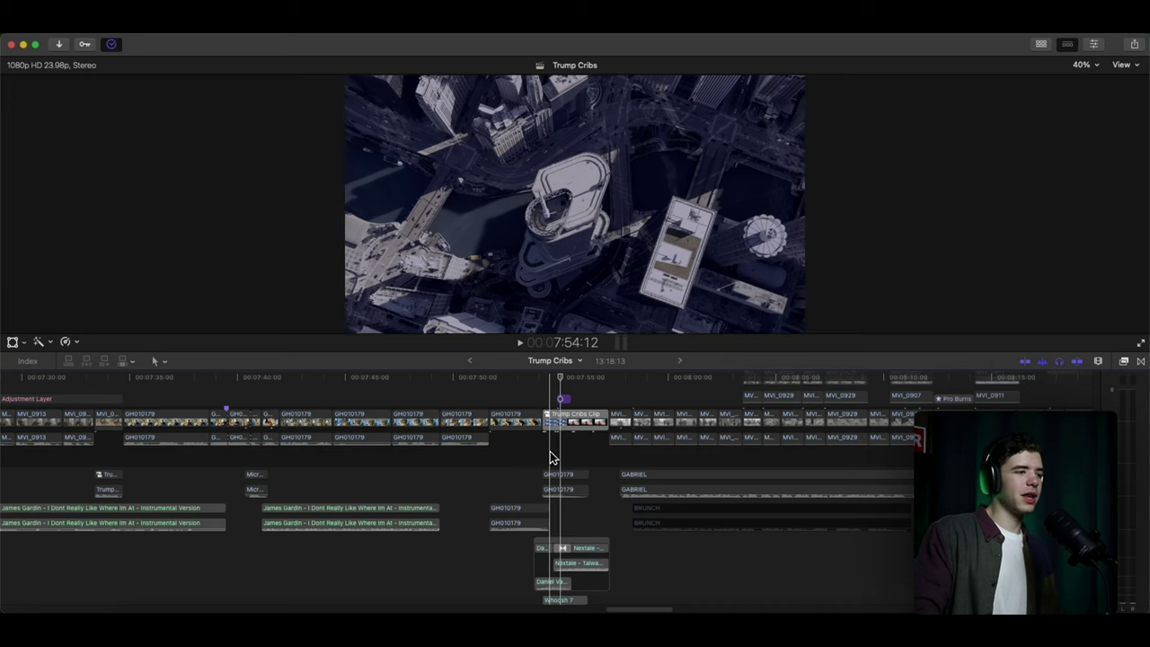
key("super+equal")
Select the four city ambience audio clips and replay the DAY 2 transition from 7:54:12.
left_click_drag(241, 449, 431, 479)
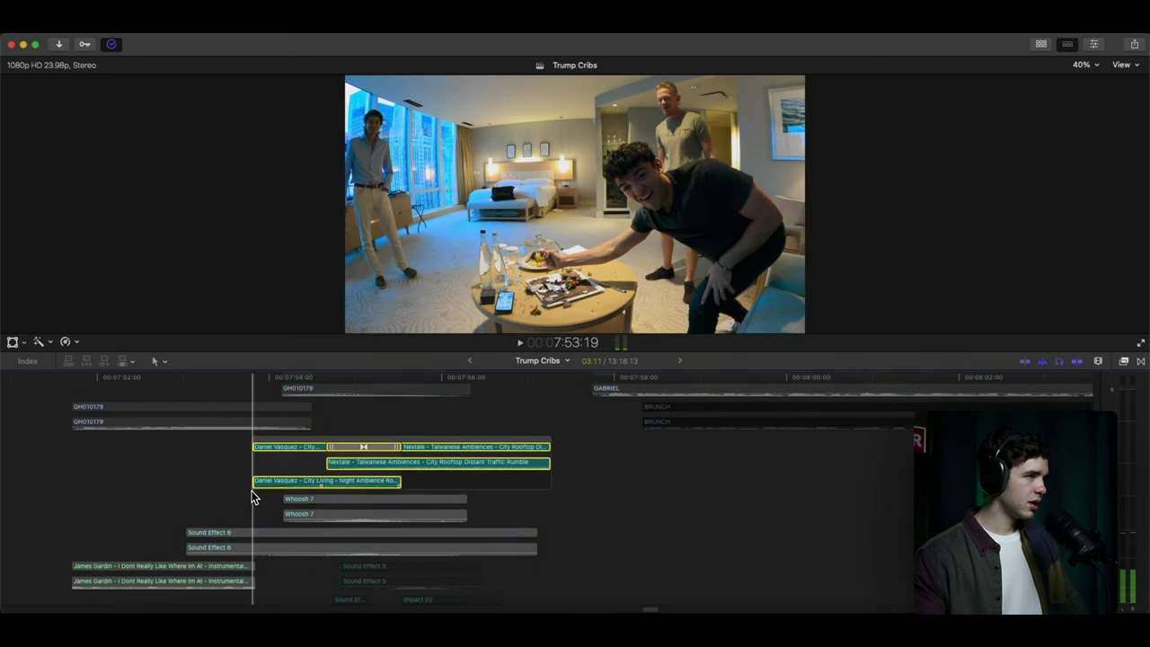
key("space")
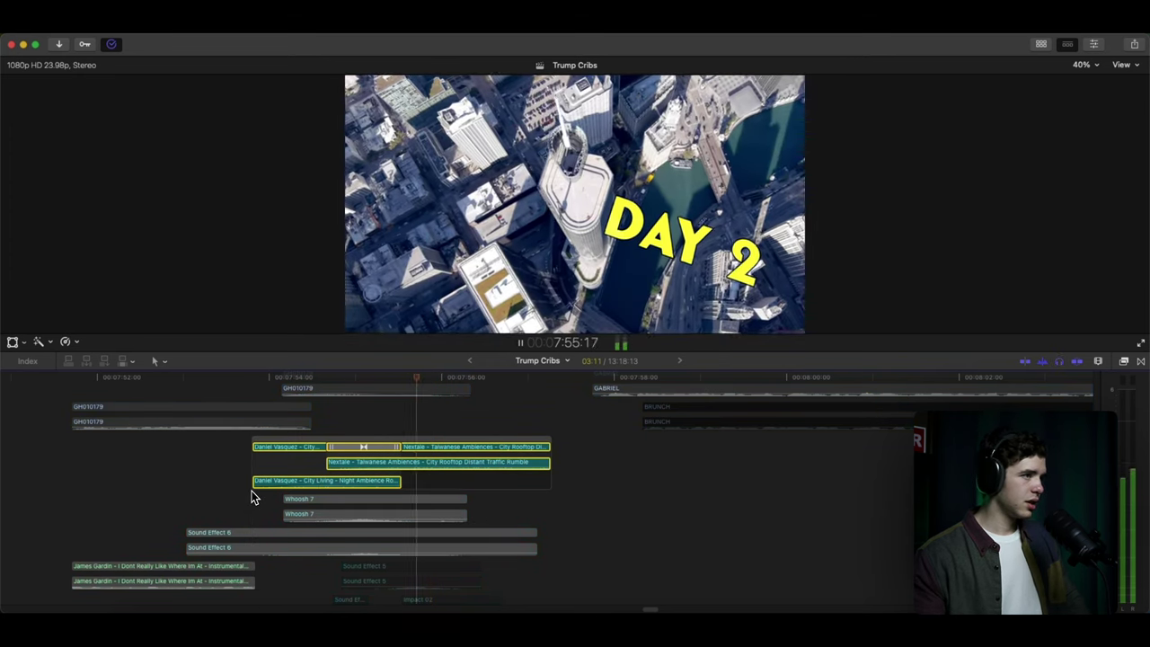
key("space")
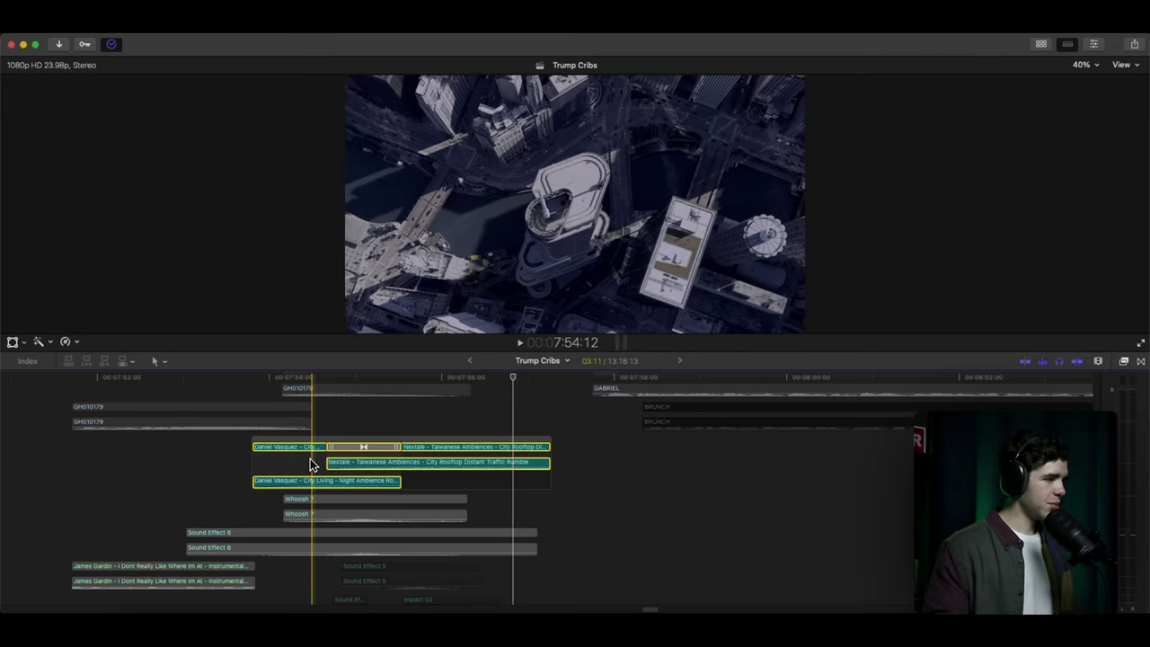
key("space")
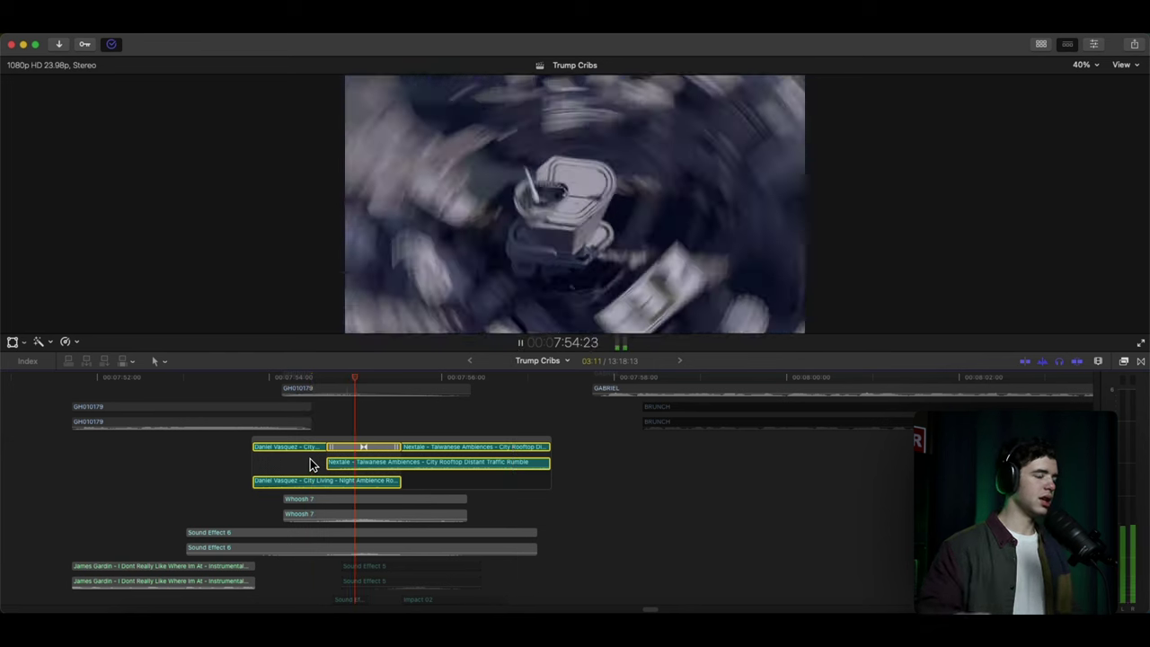
key("space")
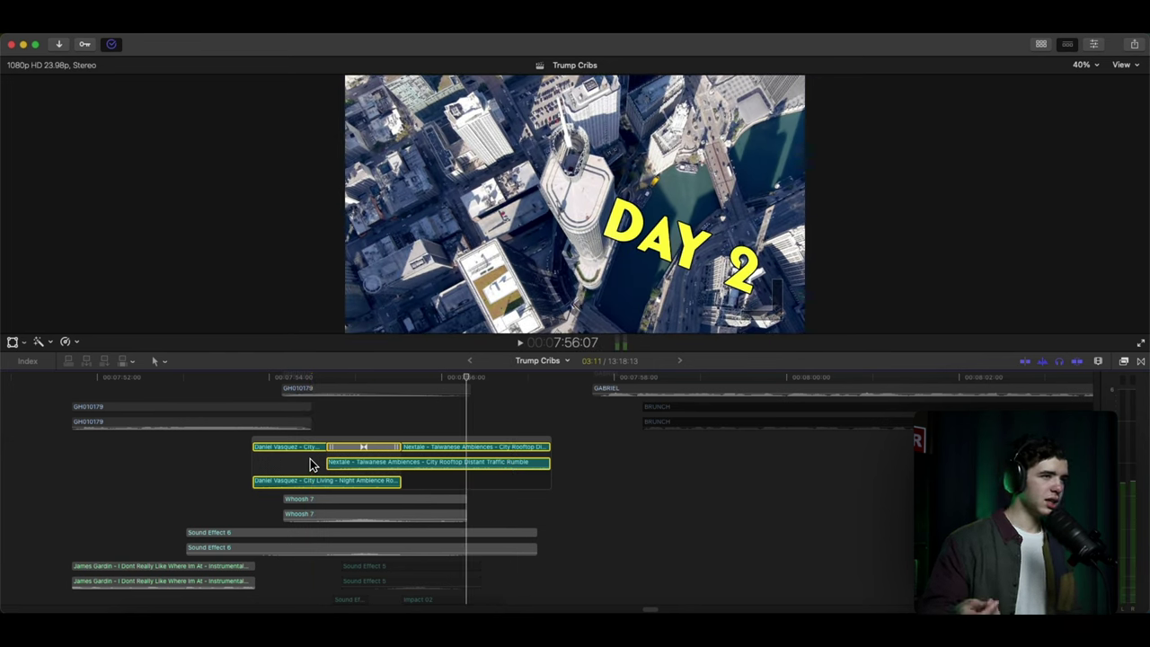
Clear the selection, zoom out, and play from the hotel-room shot into the brunch footage.
left_click(584, 455)
key("super+minus")
key("super+minus")
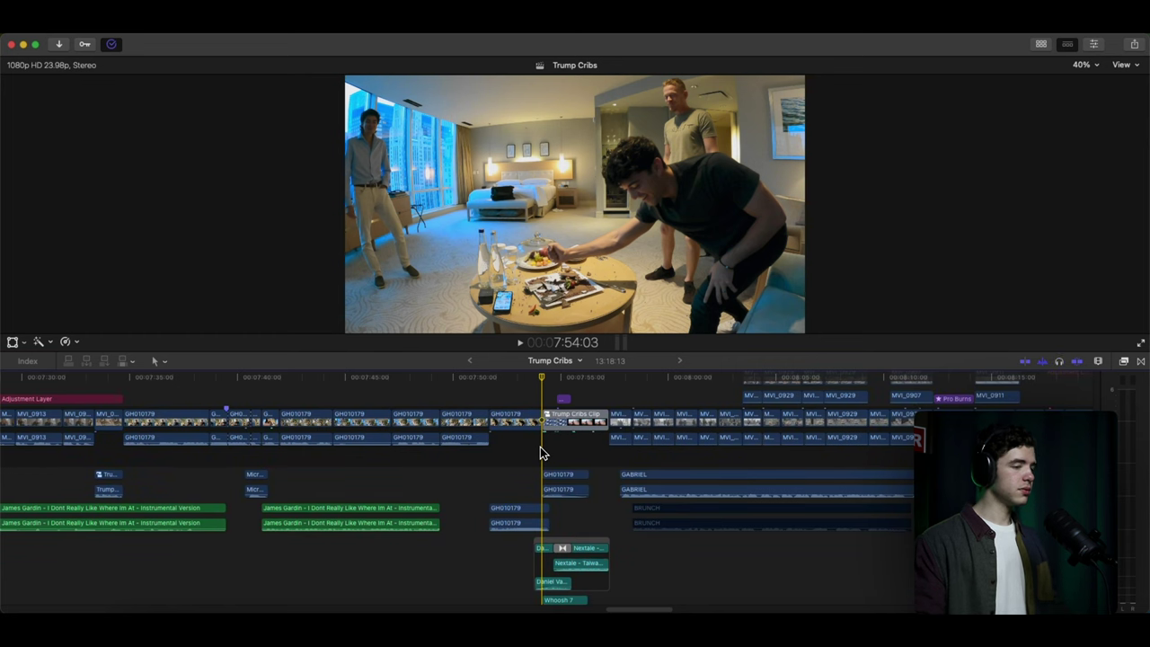
key("space")
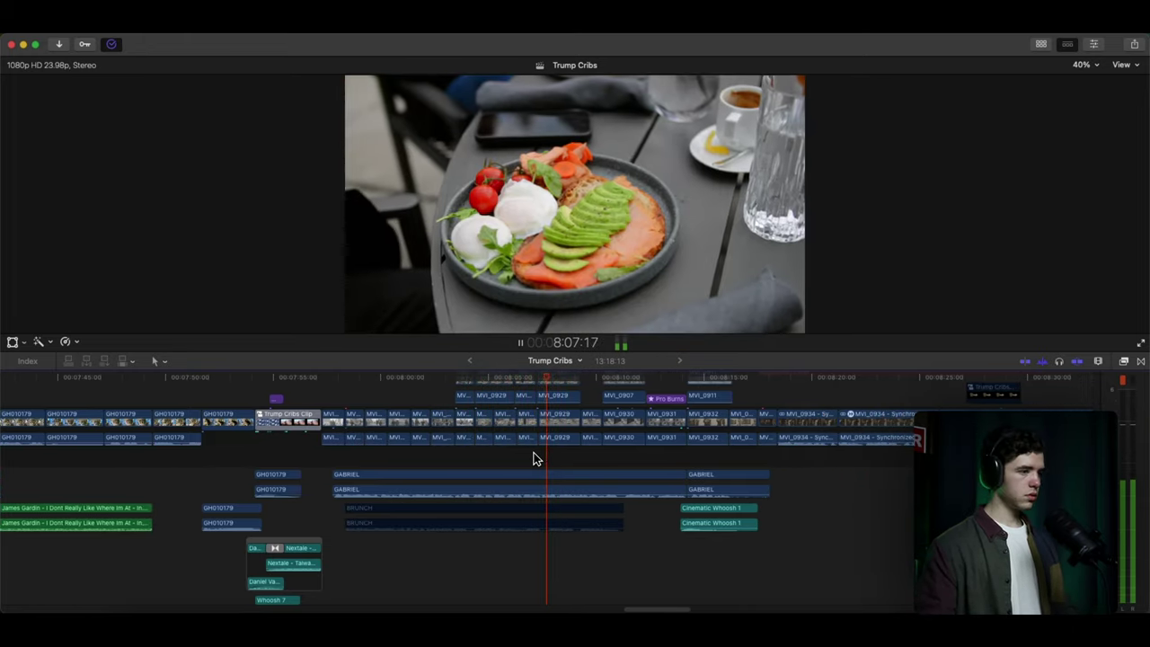
key("super+minus")
key("super+minus")
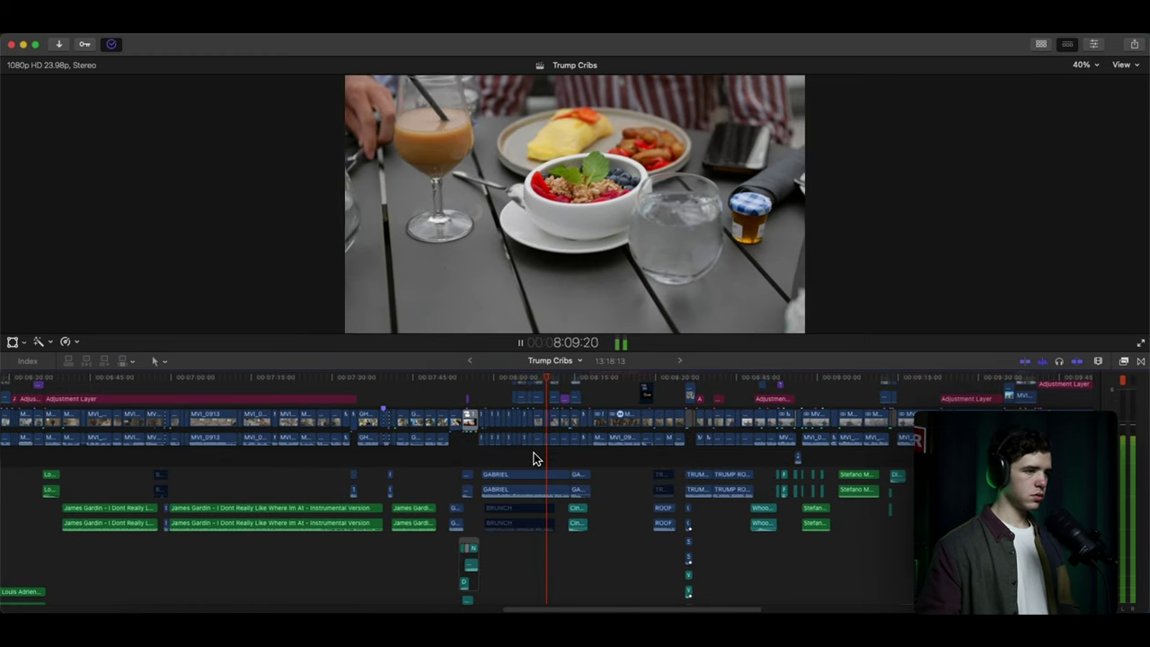
scroll(536, 437, "up", 1)
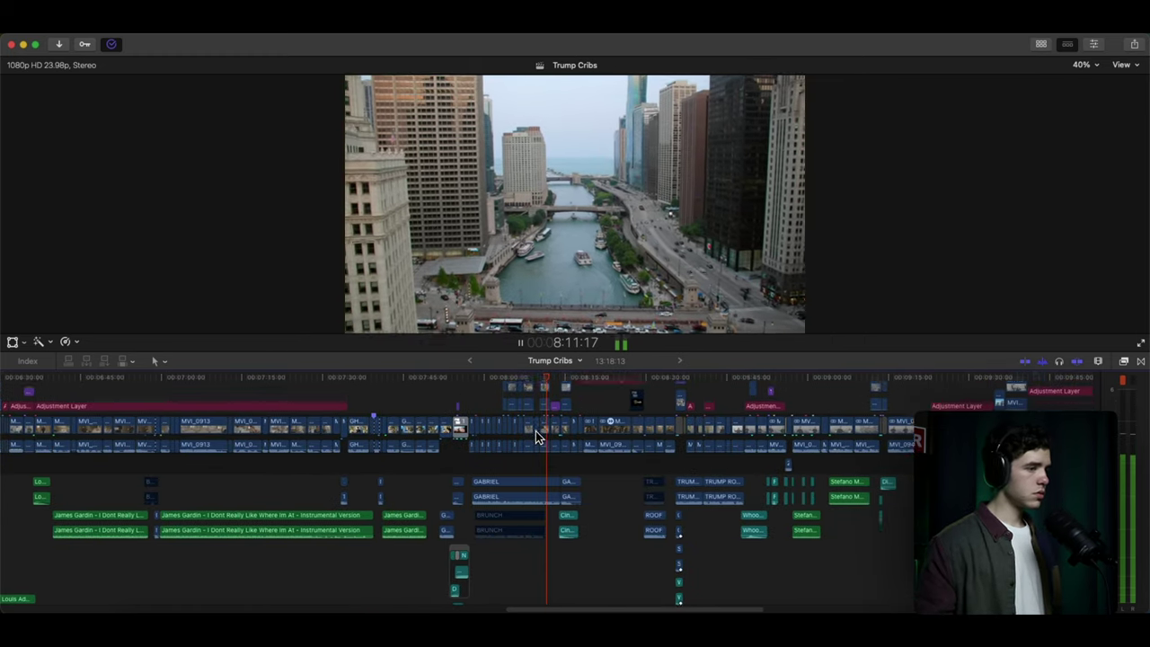
Let playback run through brunch and car clips, stopping at 9:45:04 on the 'HELP!' lobby shot.
scroll(535, 431, "up", 3)
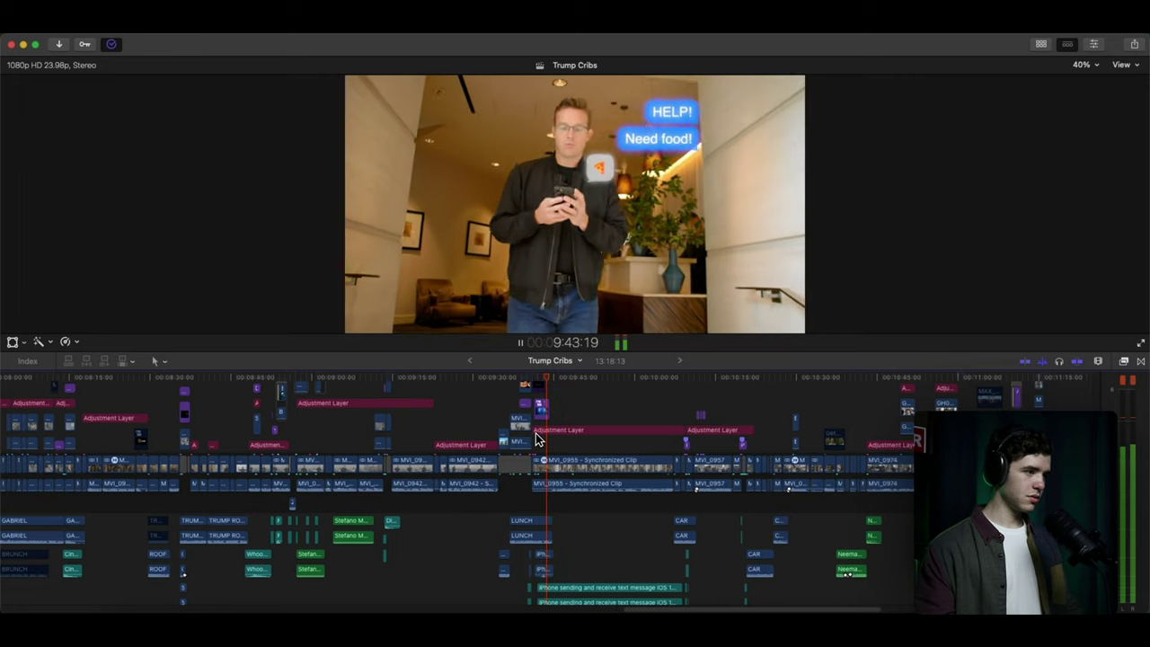
key("space")
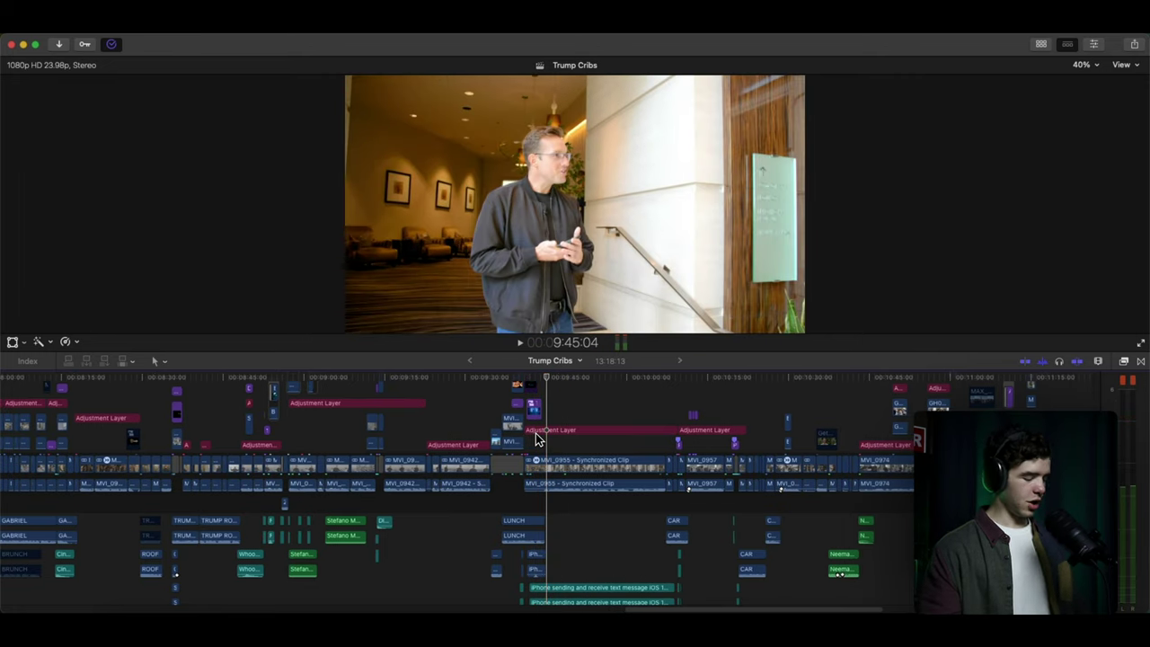
Return to about 7:57:18 and play through the rooftop arrival, handshake and brunch to the river aerial.
scroll(536, 437, "left", 15)
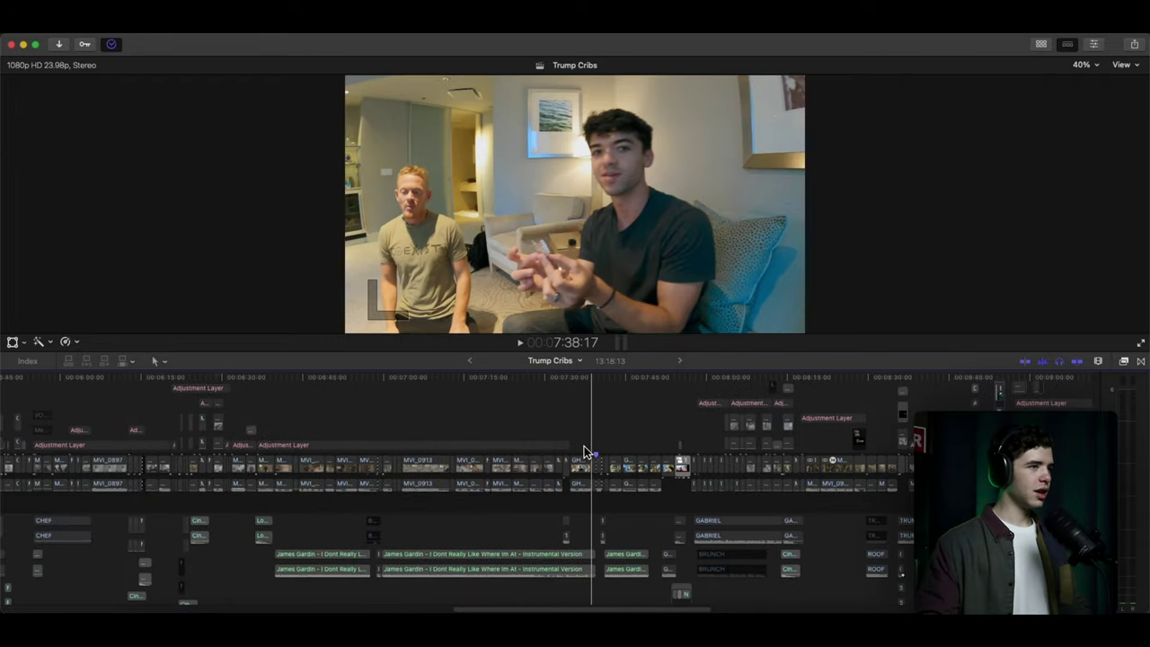
scroll(381, 388, "right", 6)
key("space")
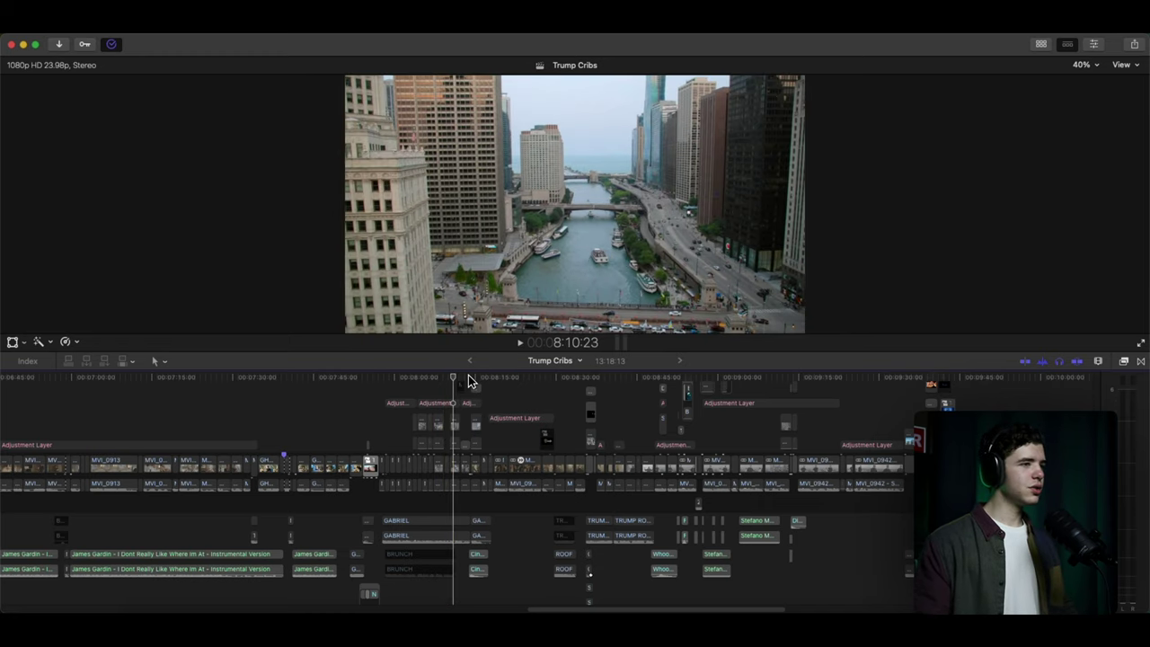
Stop at 8:13:14, play the lobby interview, pause on the glass tower, then play the hallway walk.
key("space")
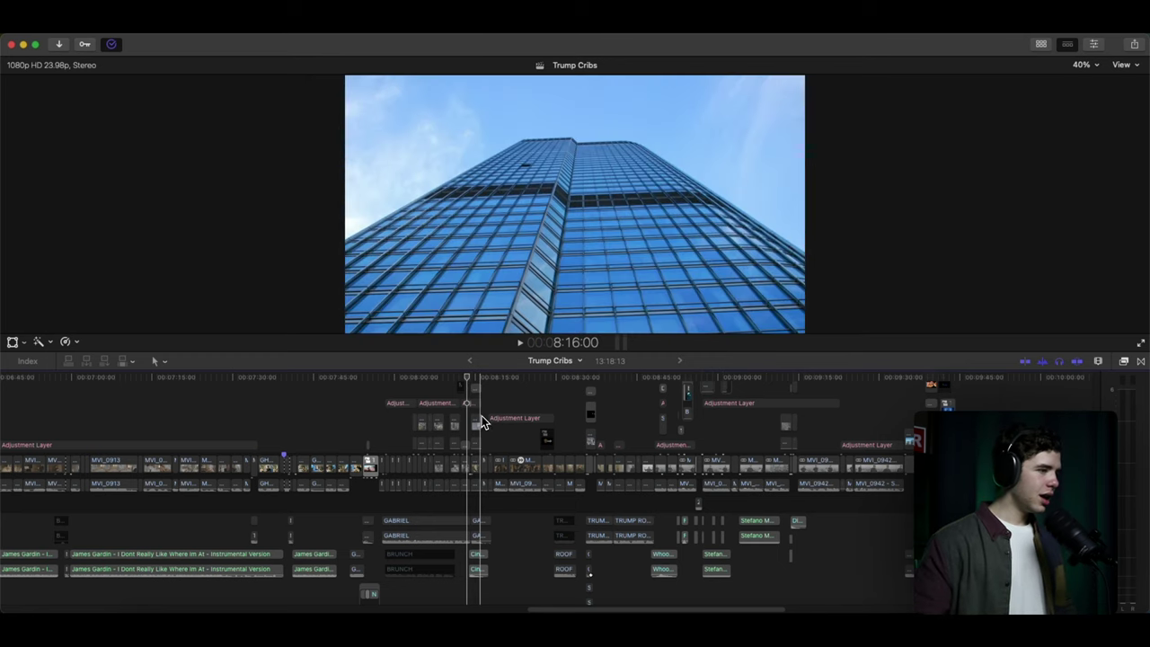
scroll(469, 426, "up", 2)
scroll(466, 428, "up", 1)
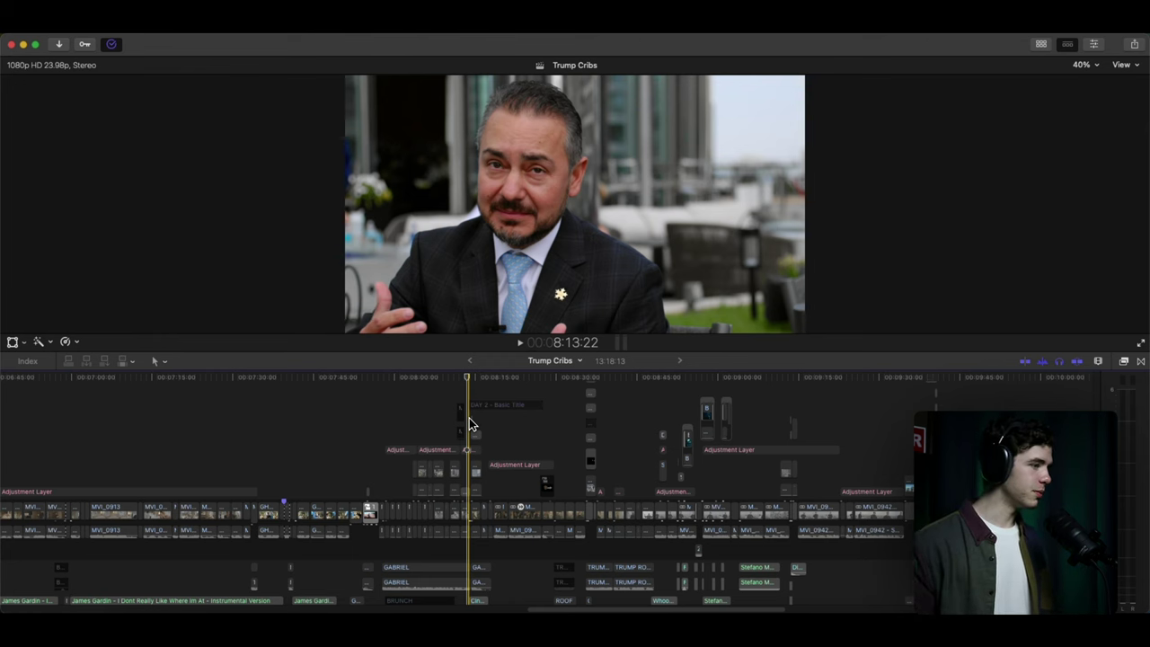
key("space")
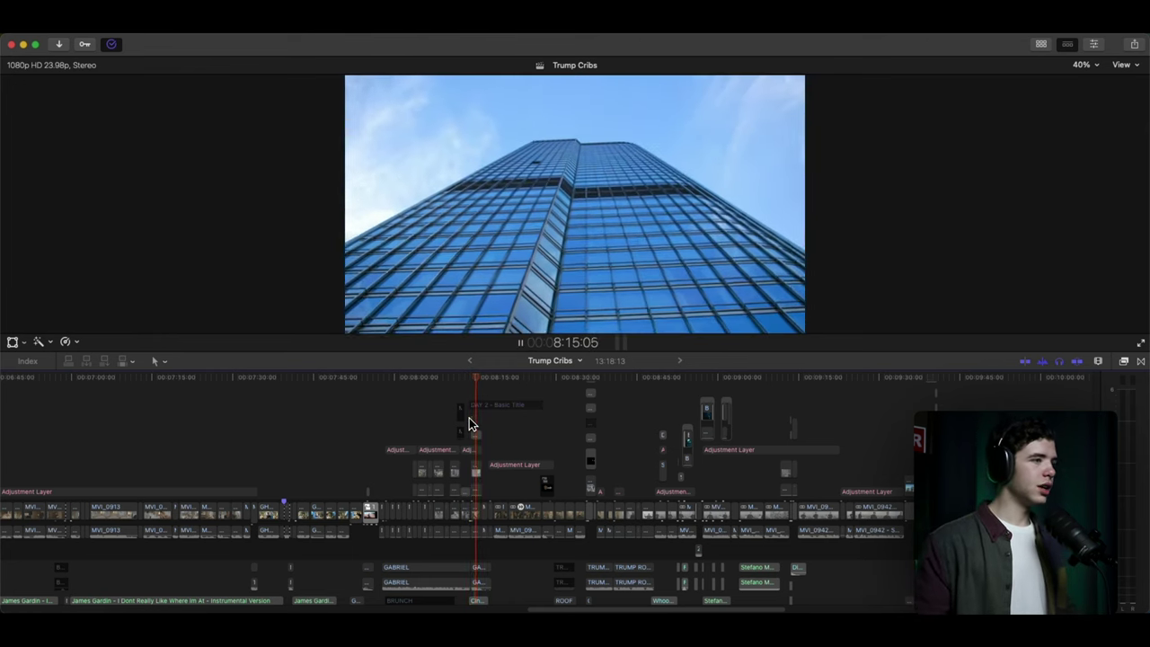
key("space")
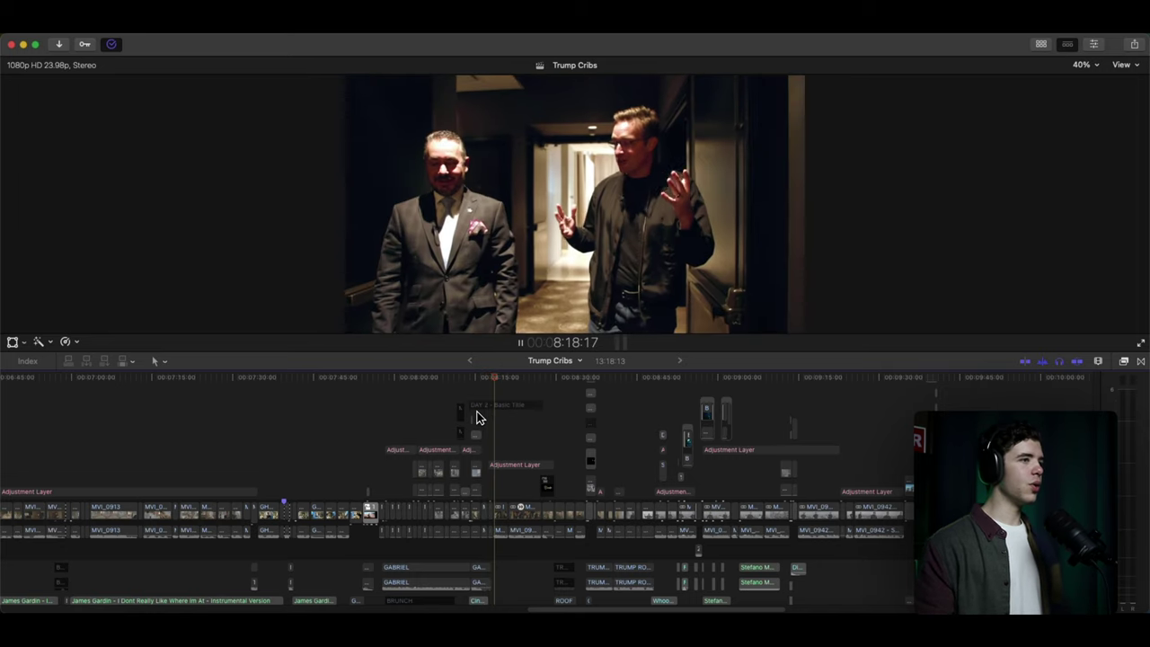
key("space")
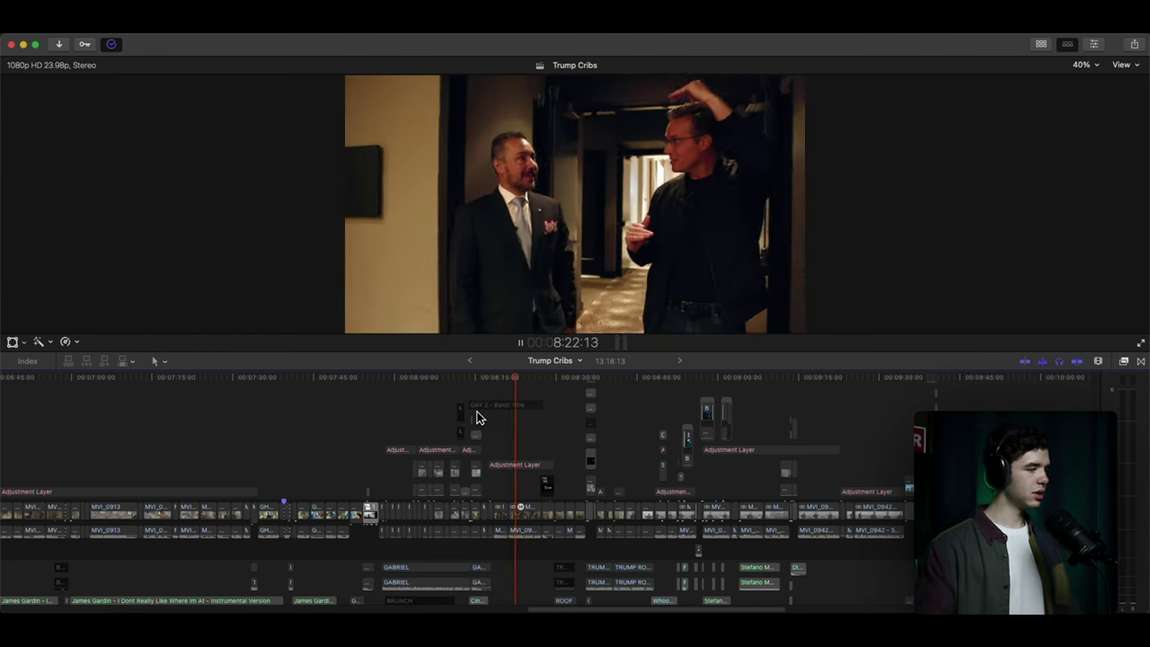
Play the rooftop section from the aerial roof shot, stopping during the host's talk over the lake.
key("space")
scroll(530, 431, "right", 5)
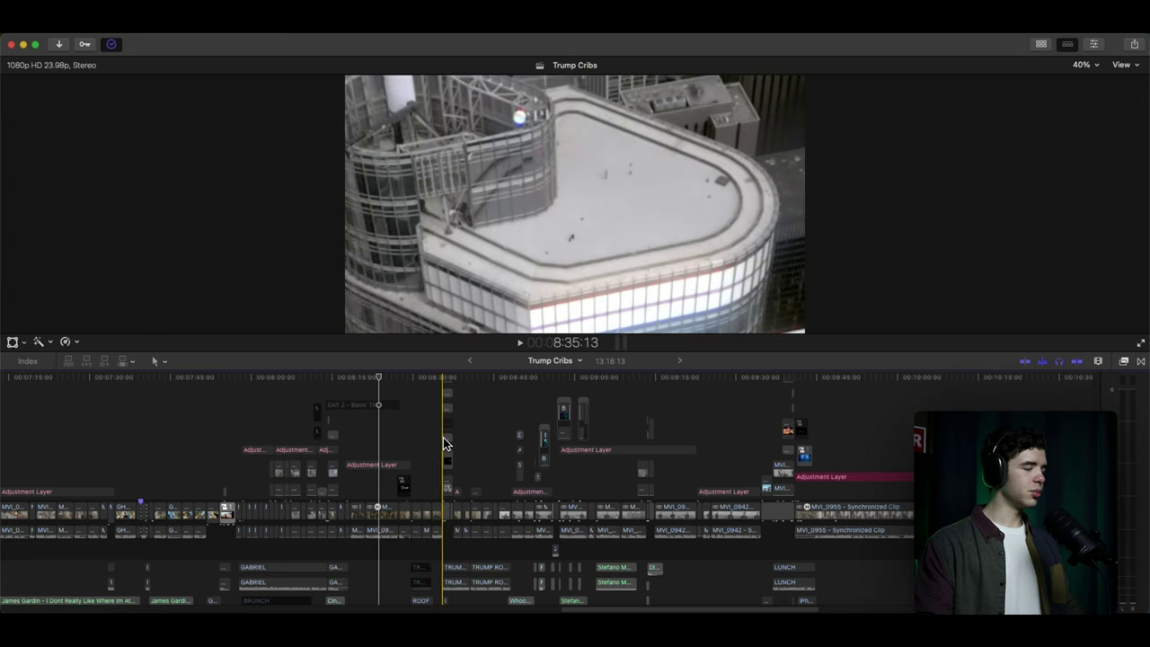
key("space")
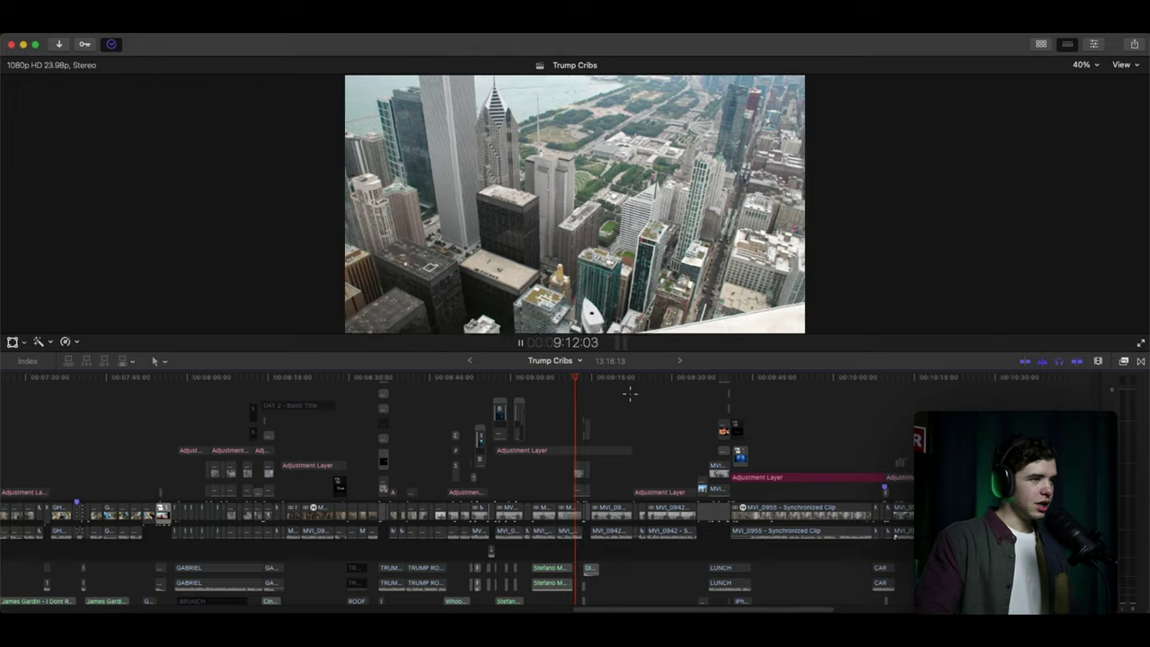
scroll(625, 396, "down", 2)
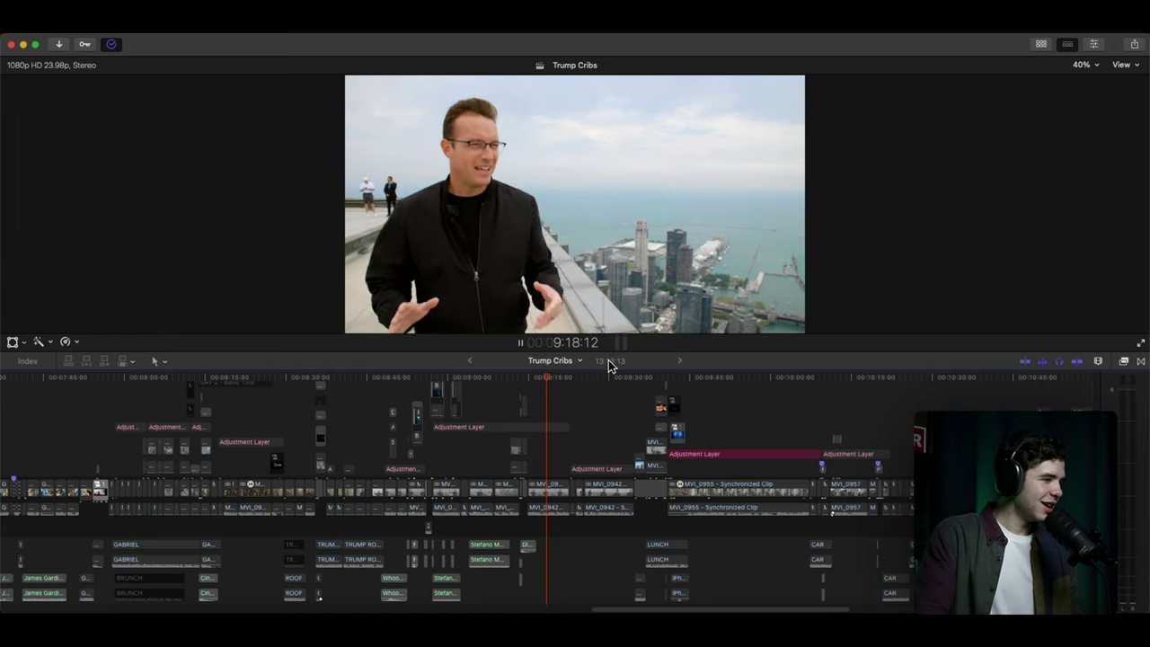
left_click(558, 385)
Jump further along the rooftop section and play, stopping on the aerial tower shot at 9:34:19.
left_click(586, 377)
key("space")
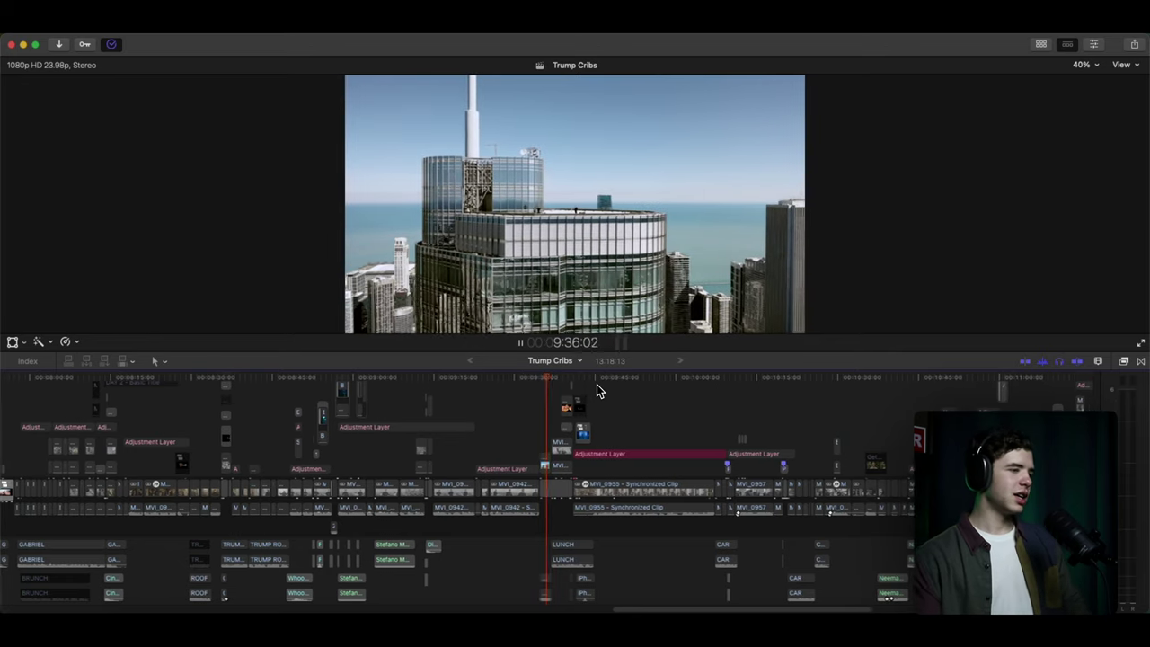
key("space")
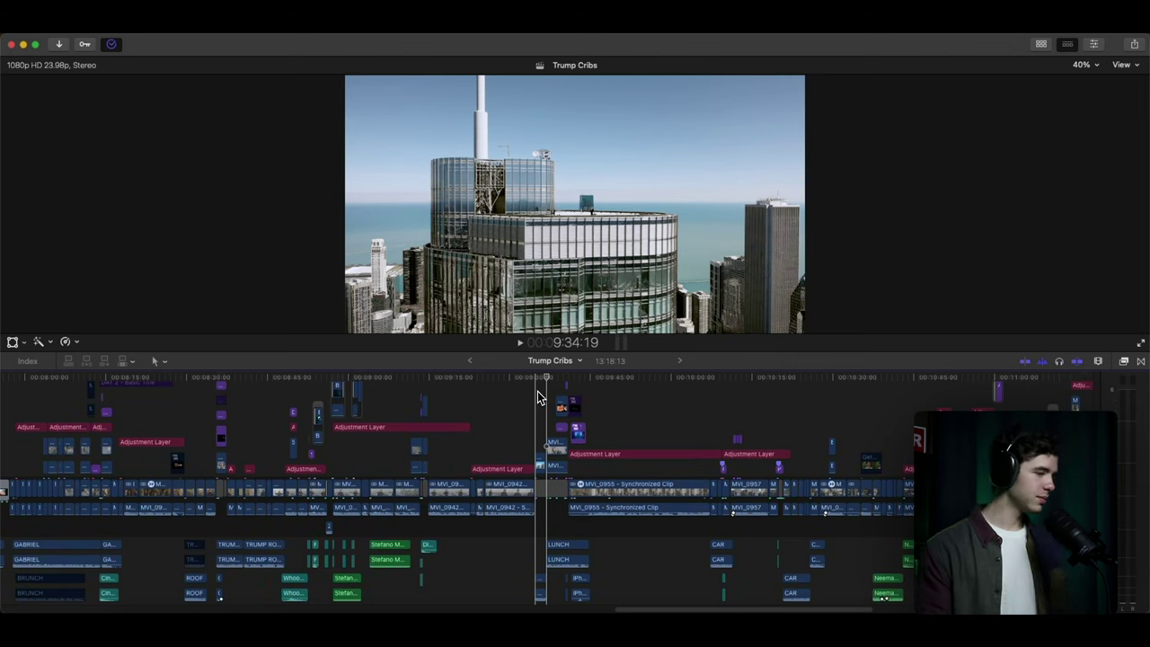
Play from 9:34:19 to the clock tower shot, then place the playhead just before the lobby scene.
key("space")
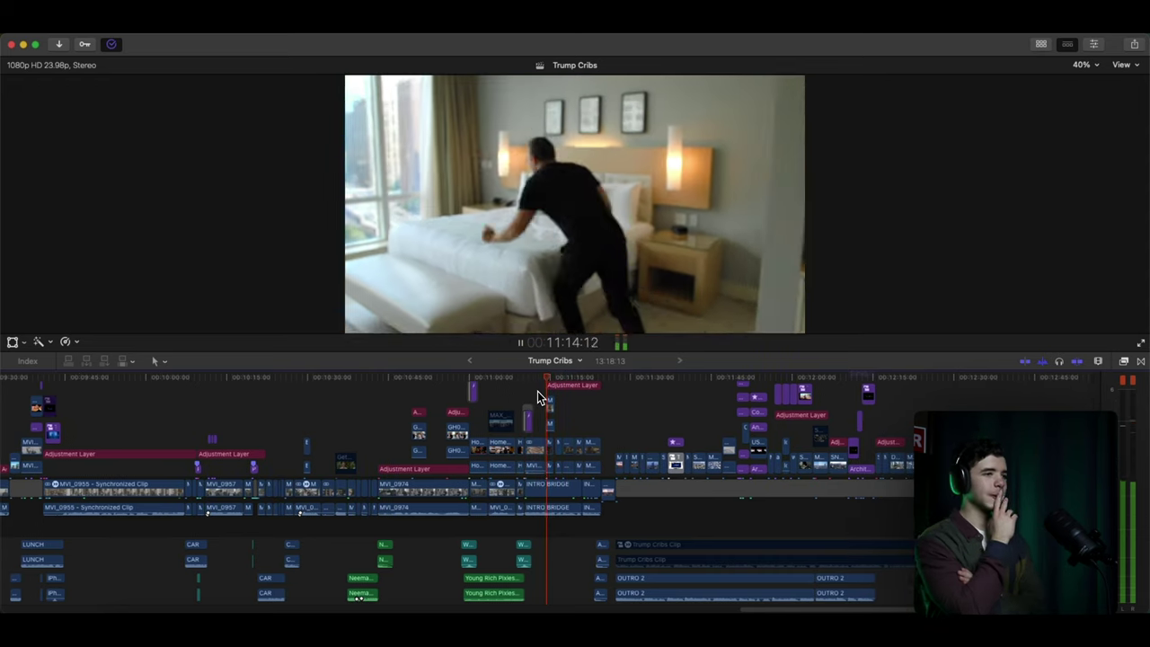
key("space")
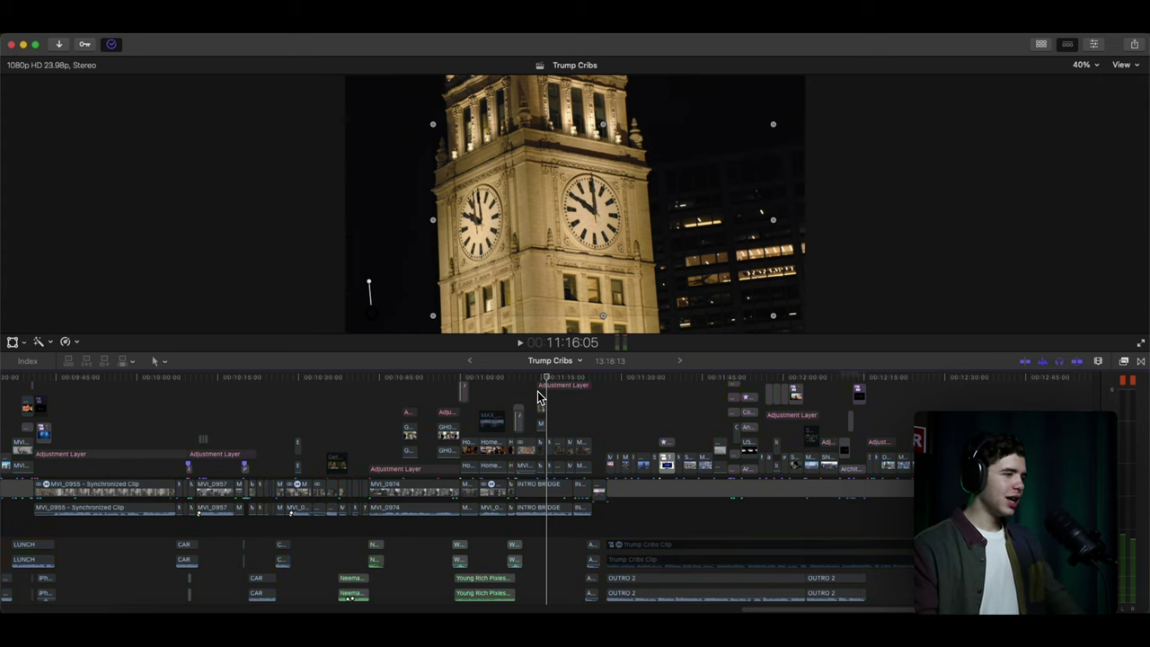
scroll(537, 396, "left", 10)
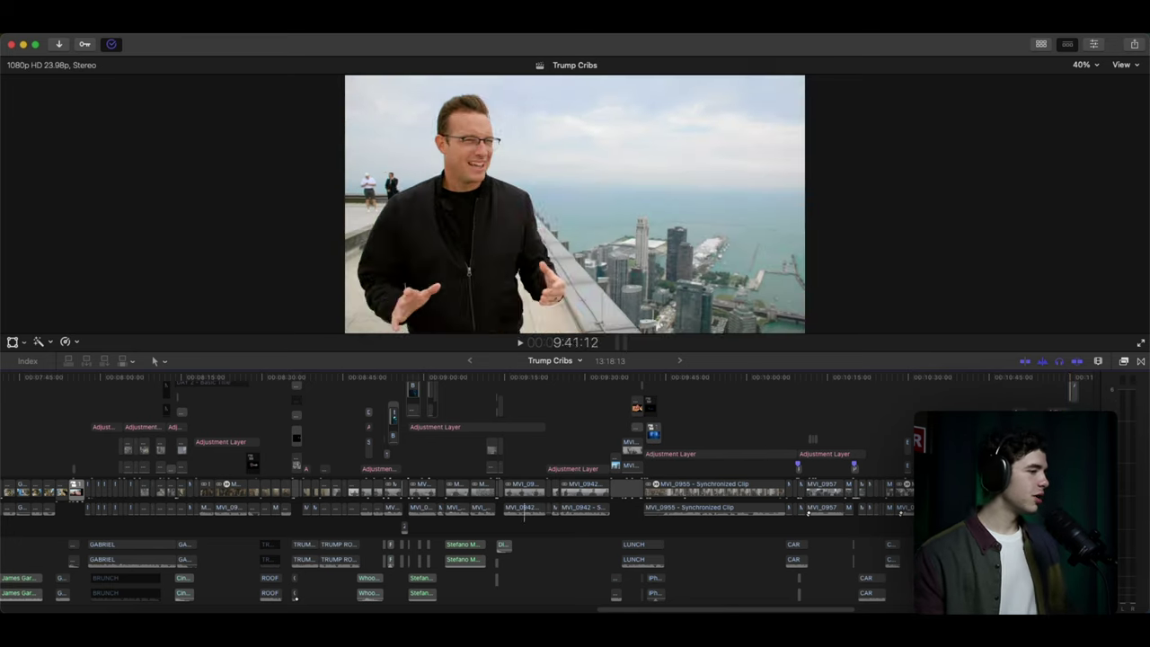
left_click(610, 463)
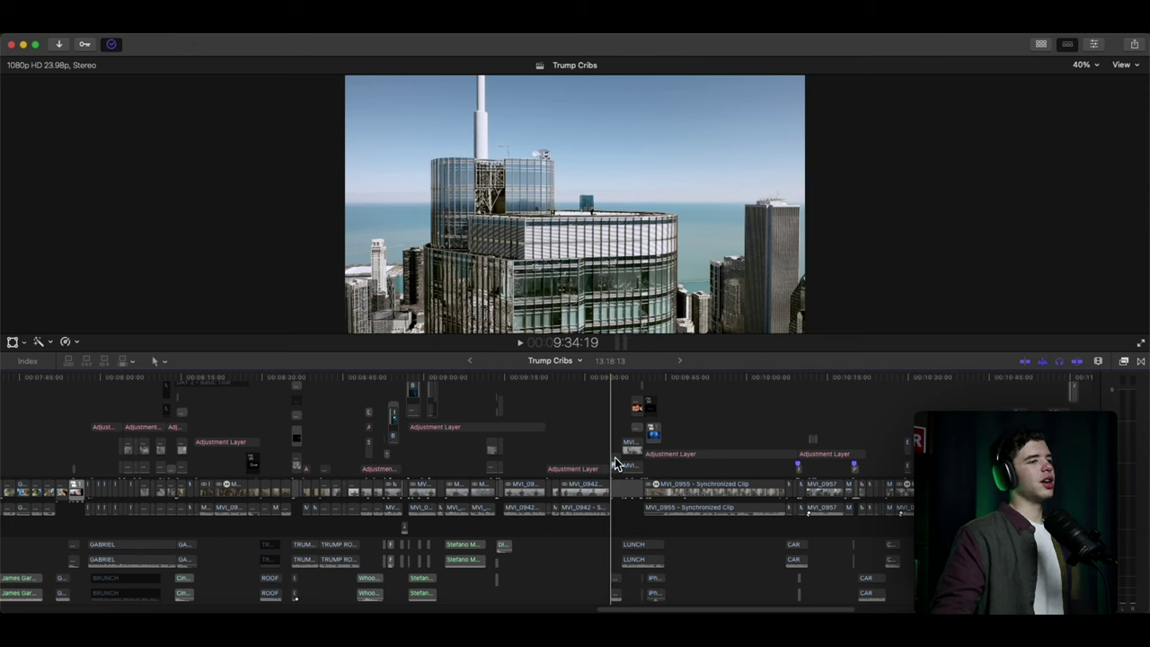
Play and pause through the HELP bubbles, hotel staff handshake, laughing host and street arrival.
key("space")
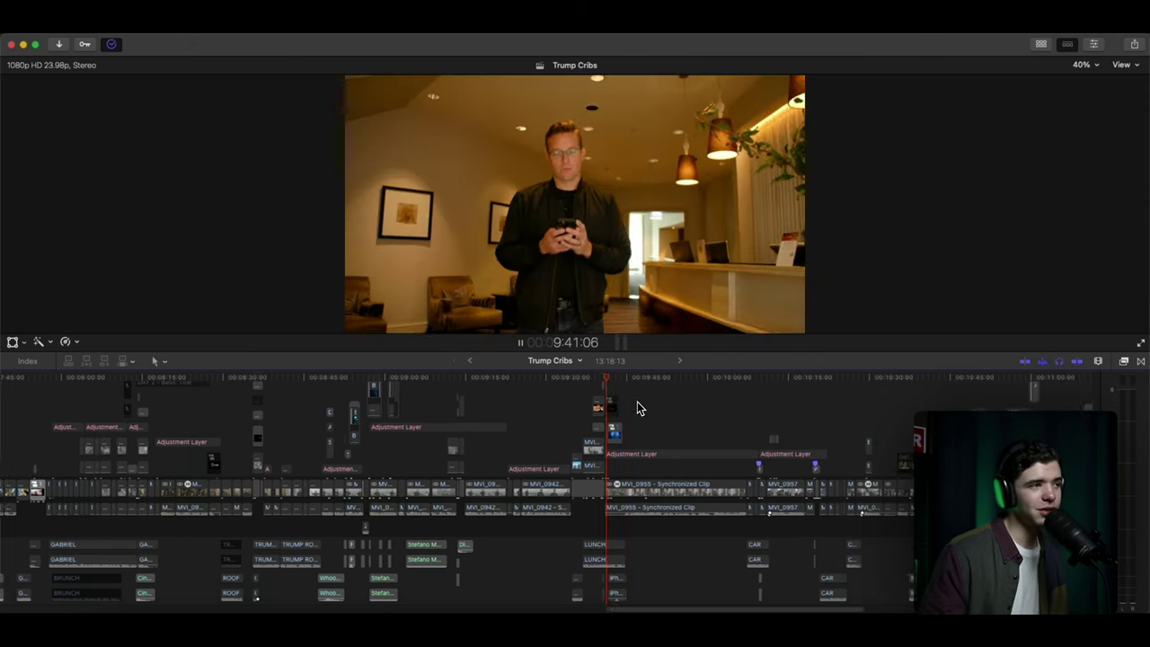
key("space")
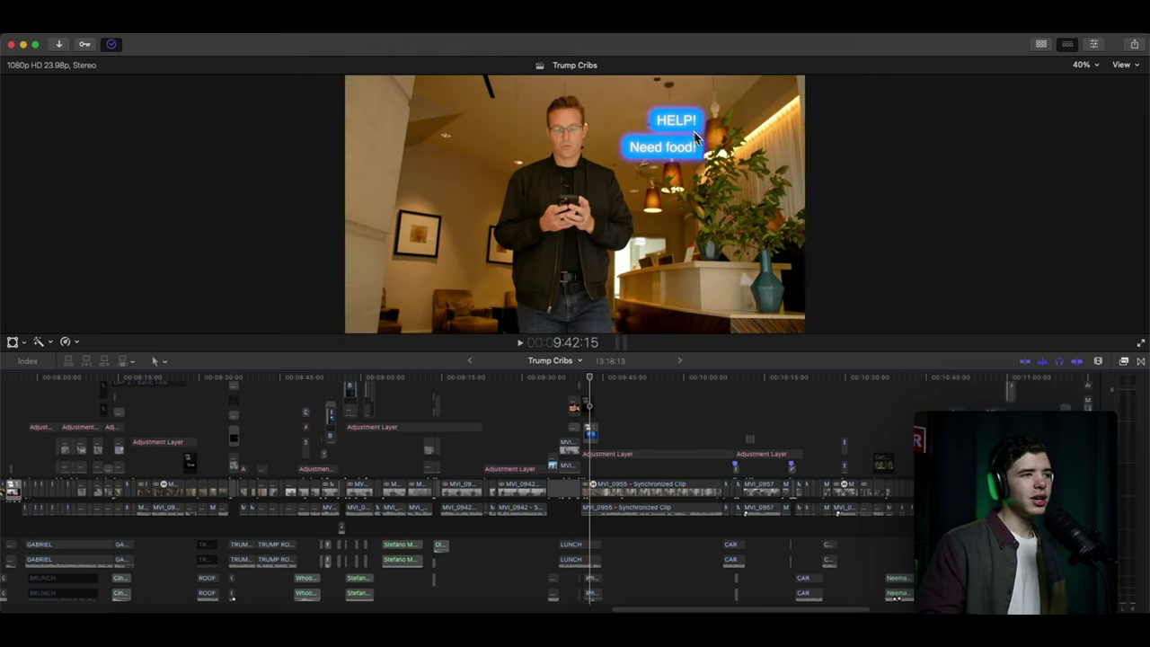
key("space")
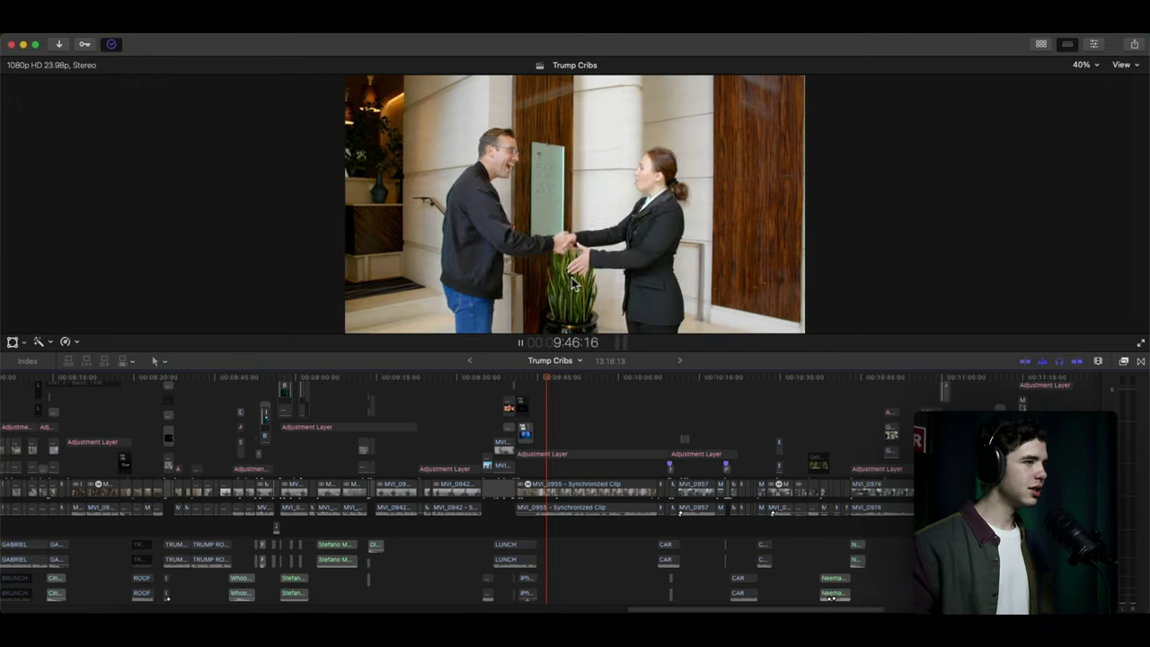
key("space")
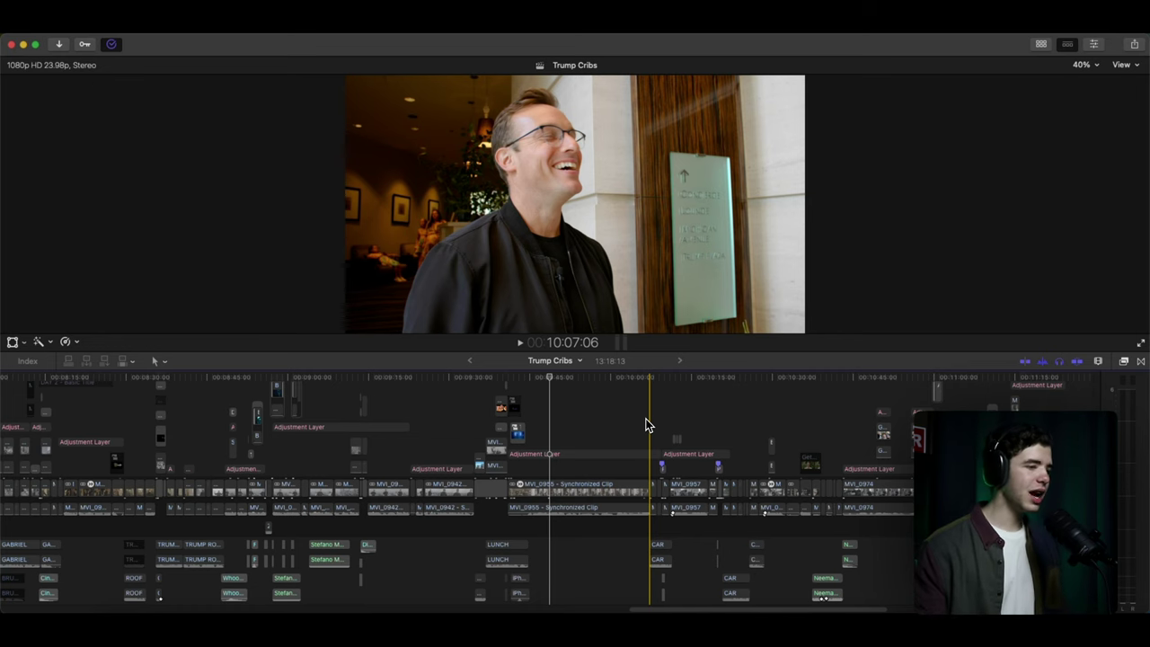
key("space")
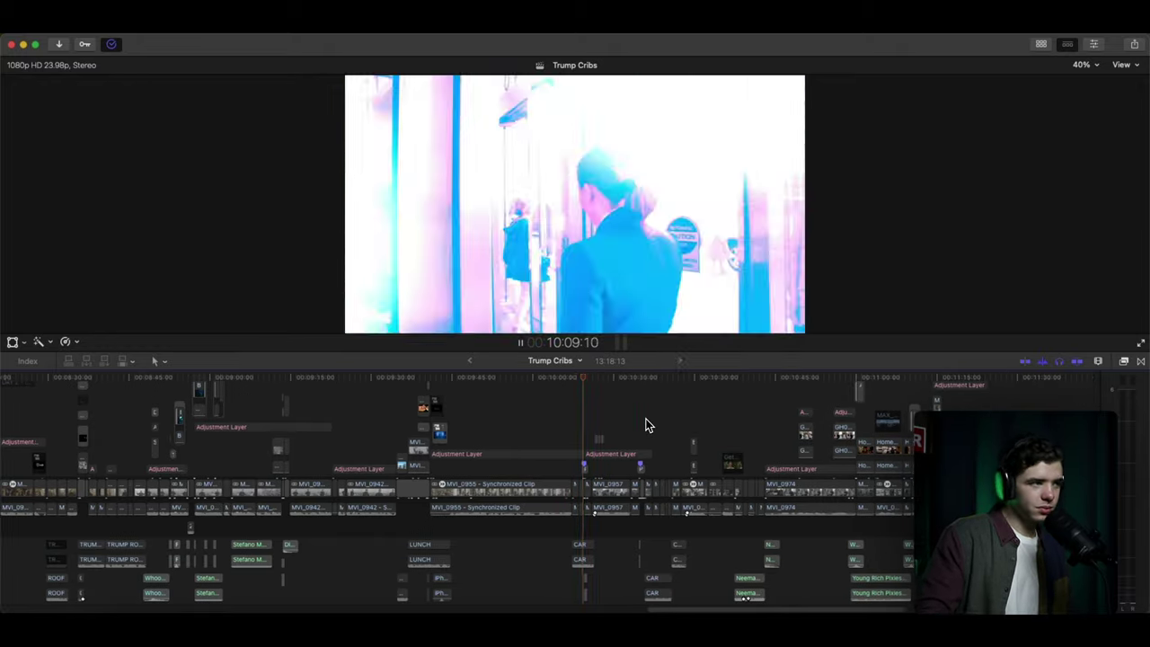
key("space")
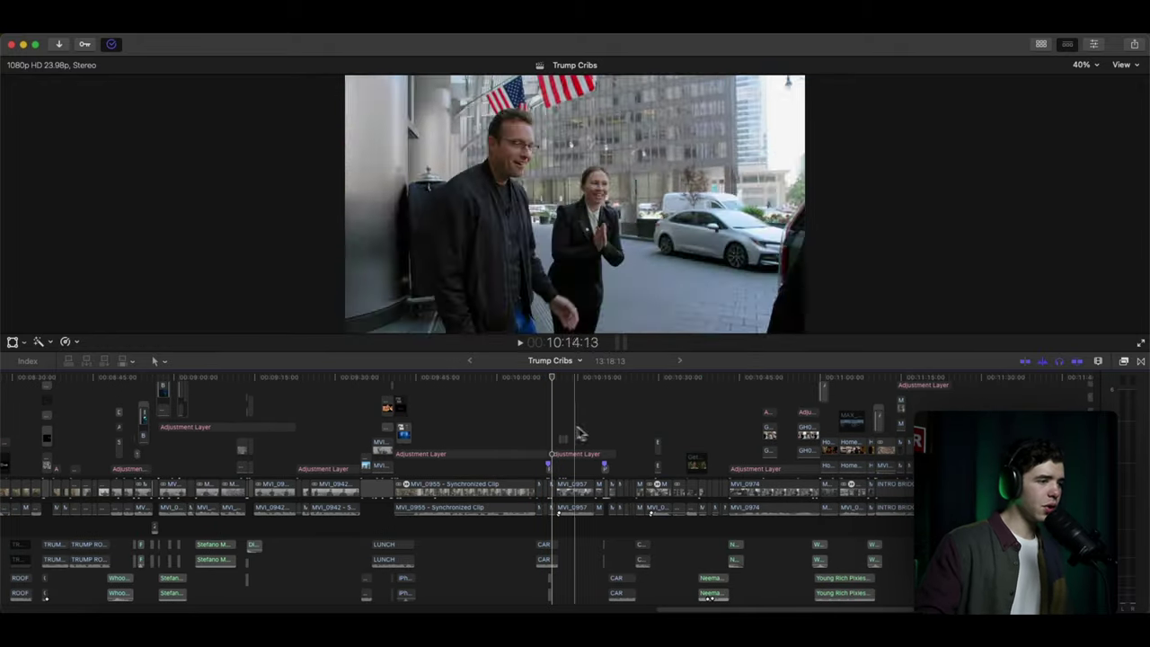
key("space")
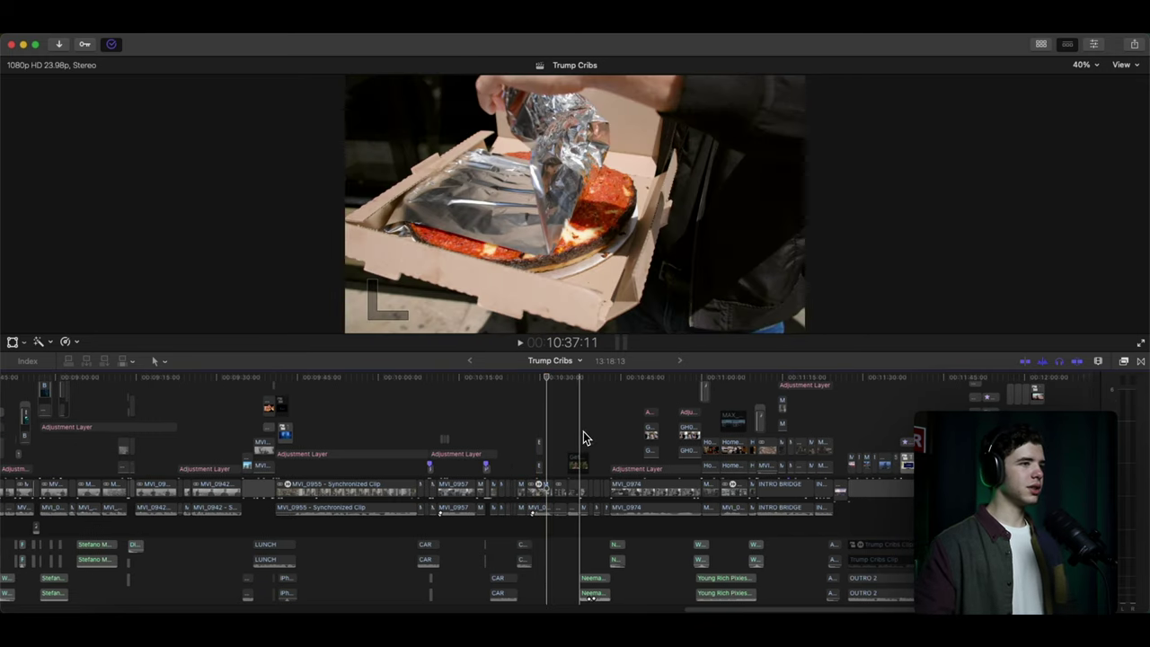
Play through the pizza box opening, car door and street handoff to the split-screen pizza delivery.
key("space")
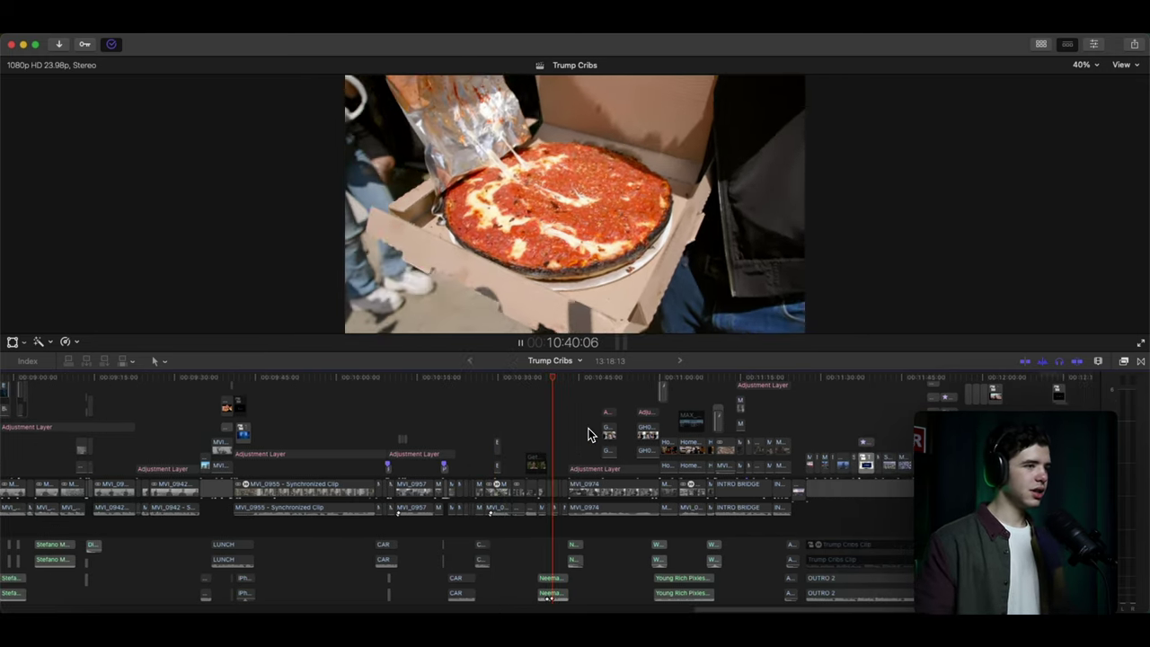
key("space")
key("space")
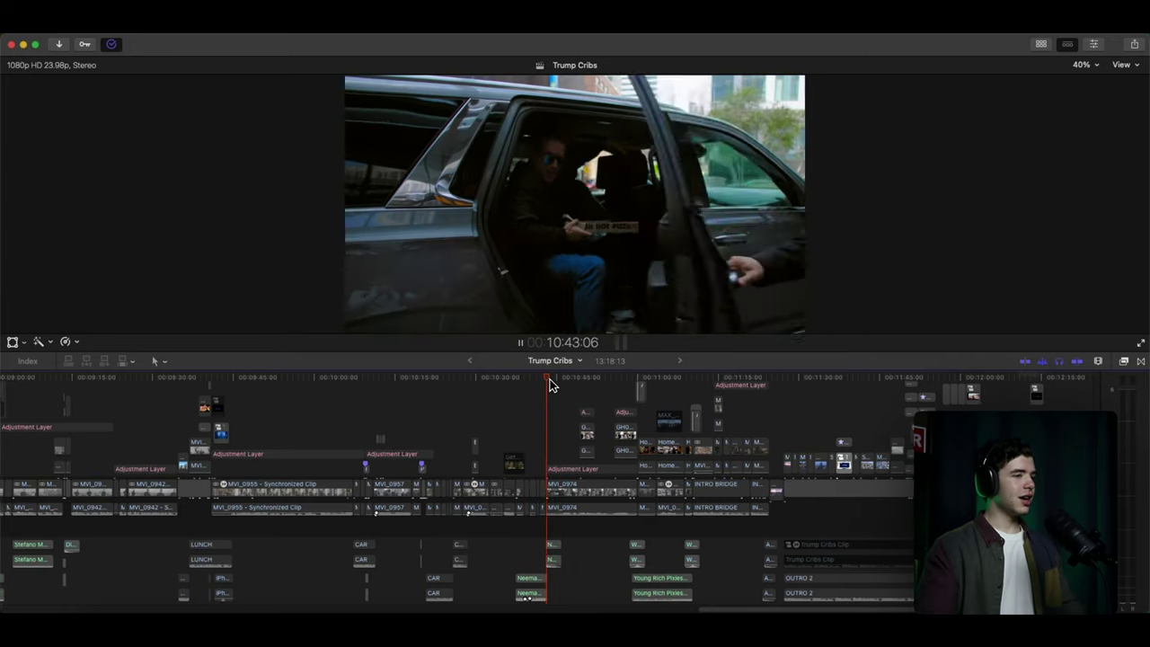
key("space")
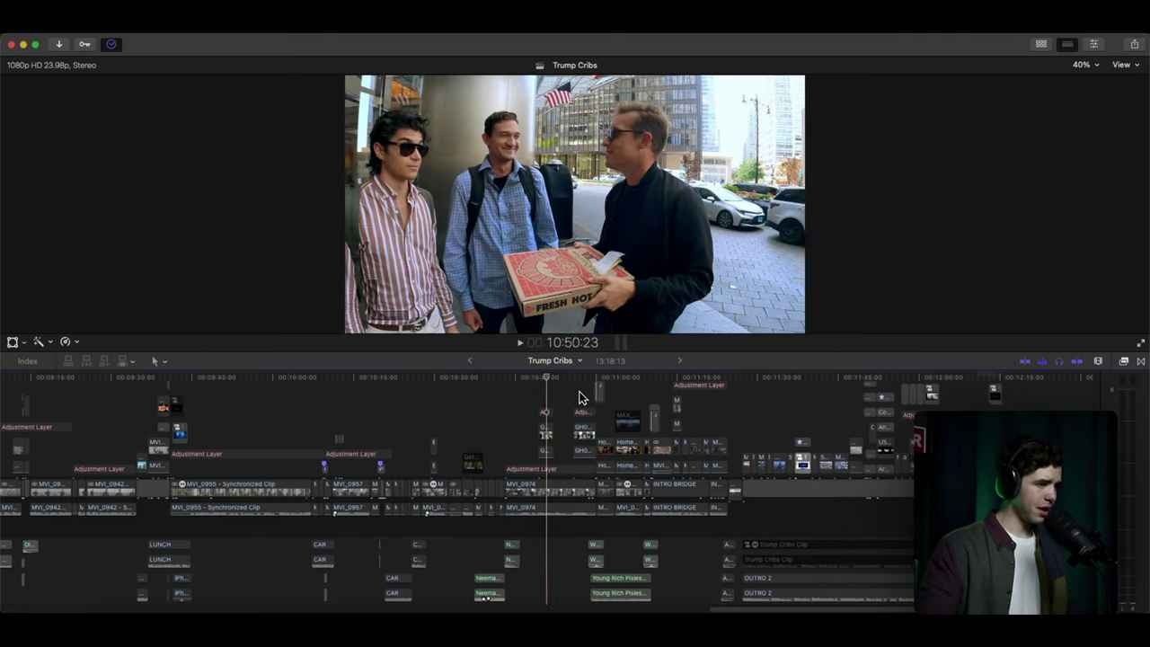
key("space")
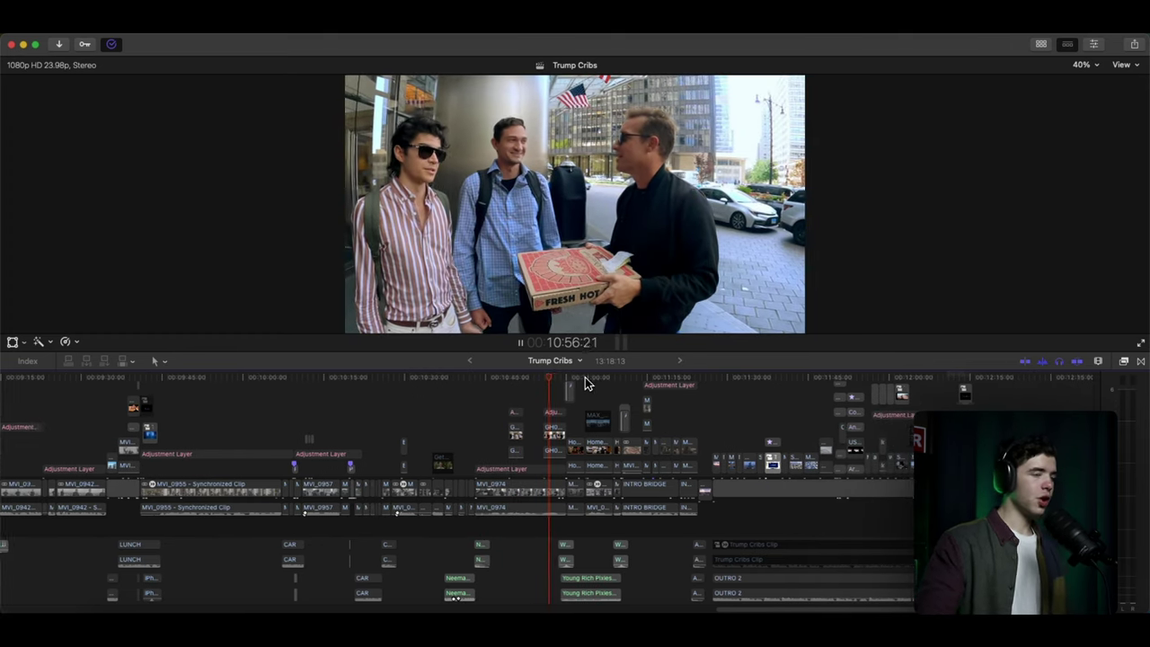
key("space")
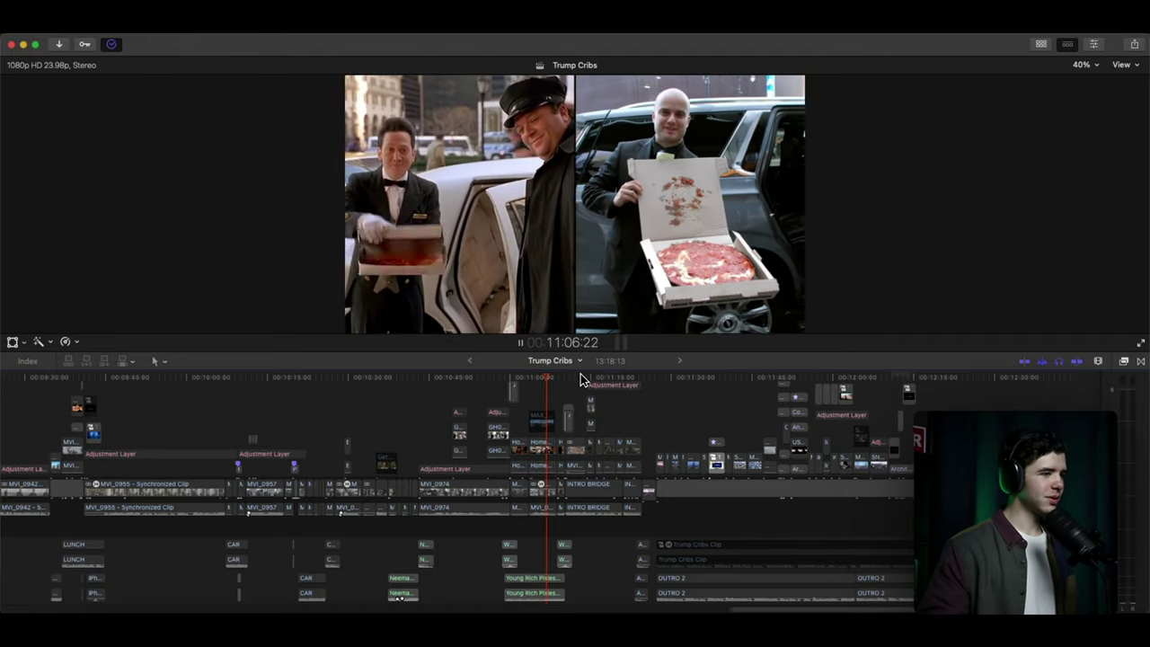
key("space")
left_click(618, 376)
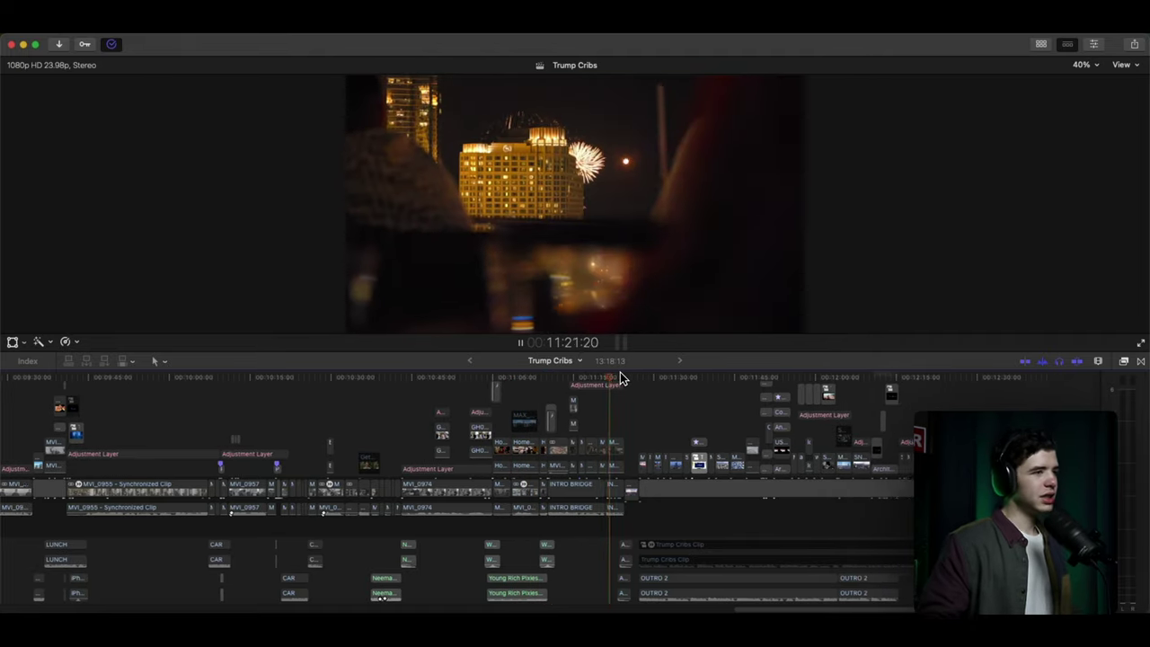
Return the playhead to the split-screen smiling faces at 11:10:03 and play into the pizza close-up.
left_click(536, 411)
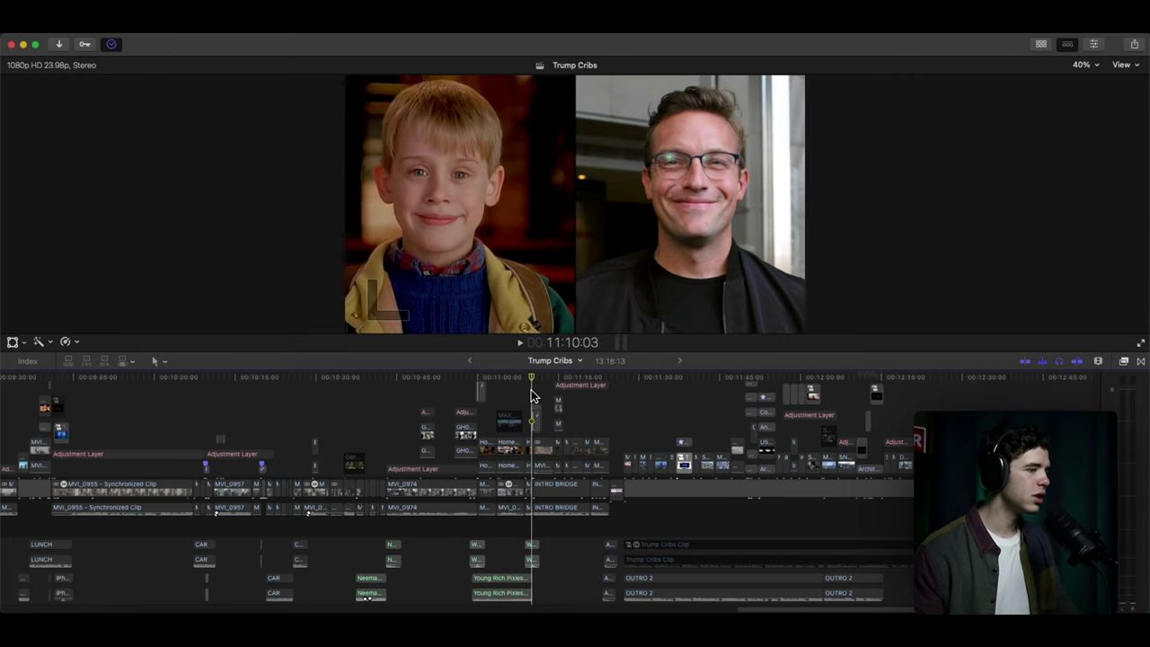
scroll(531, 395, "down", 1)
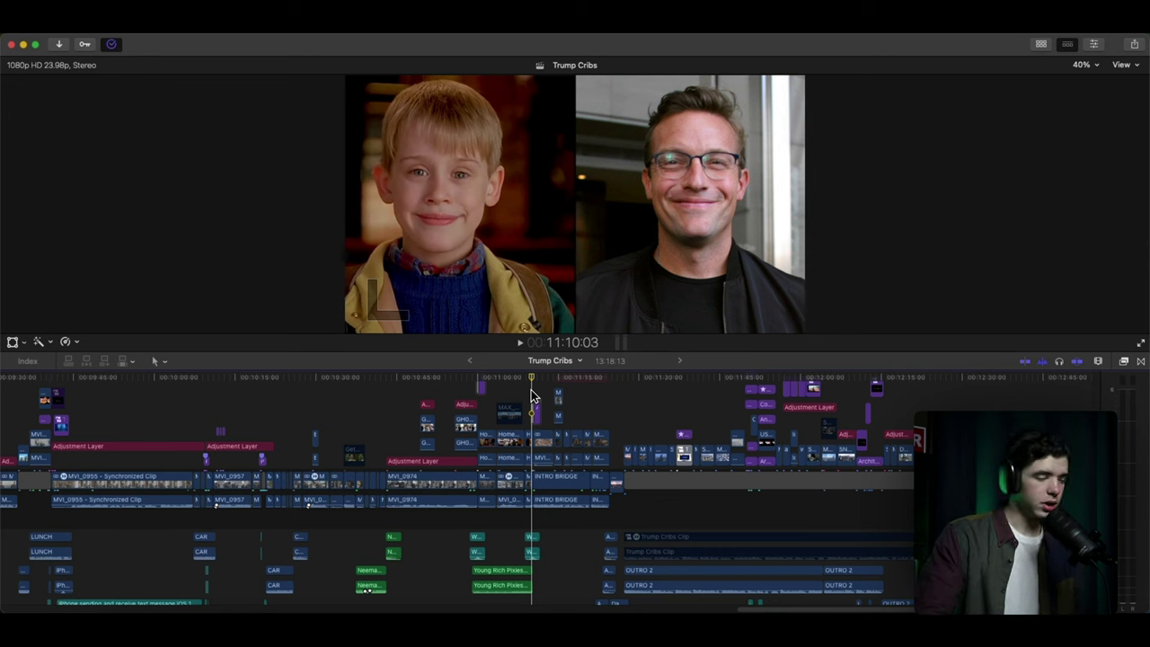
key("space")
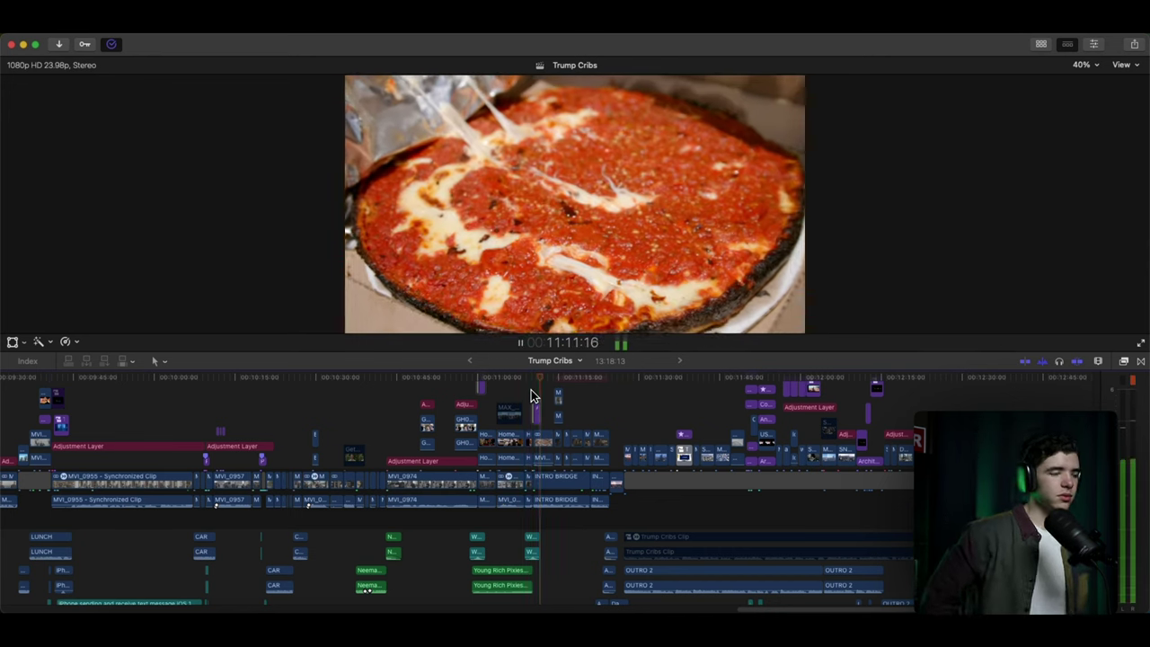
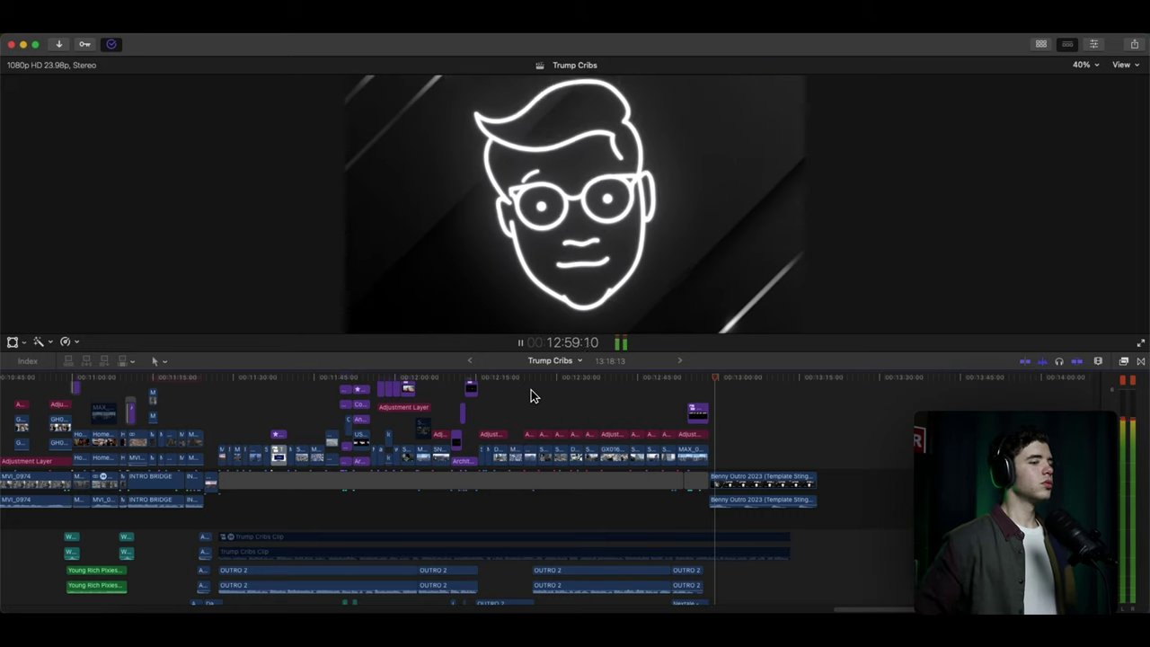
Stop playback at the end card and zoom the timeline in on the 11:19:01 fireworks shot.
key("space")
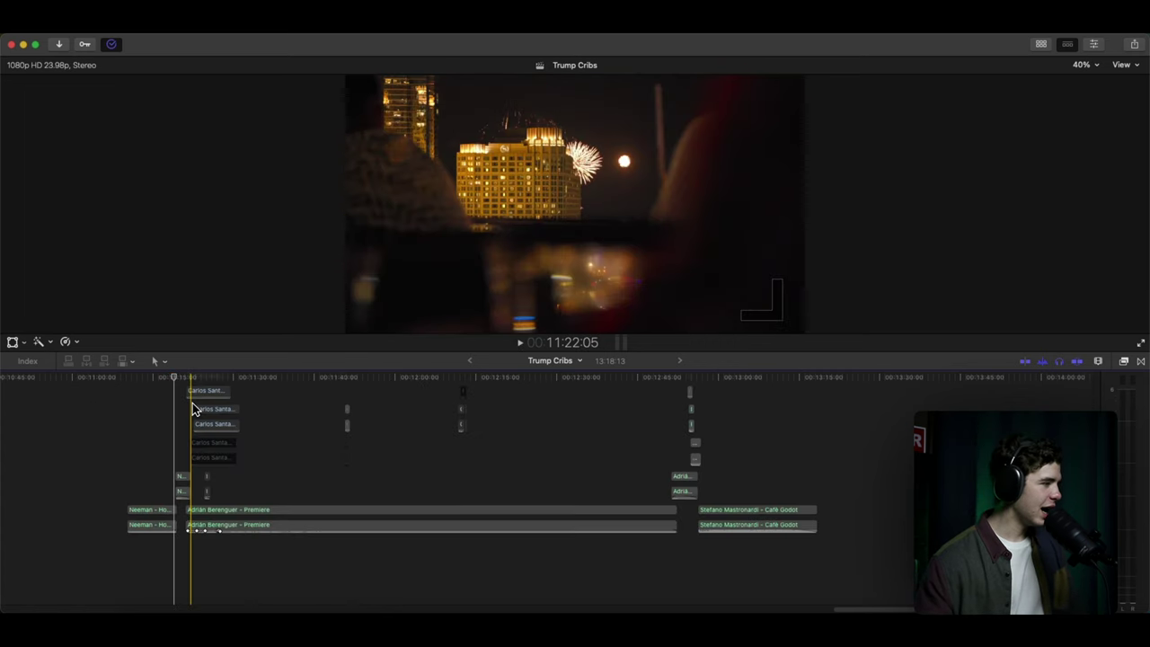
key("super+equal")
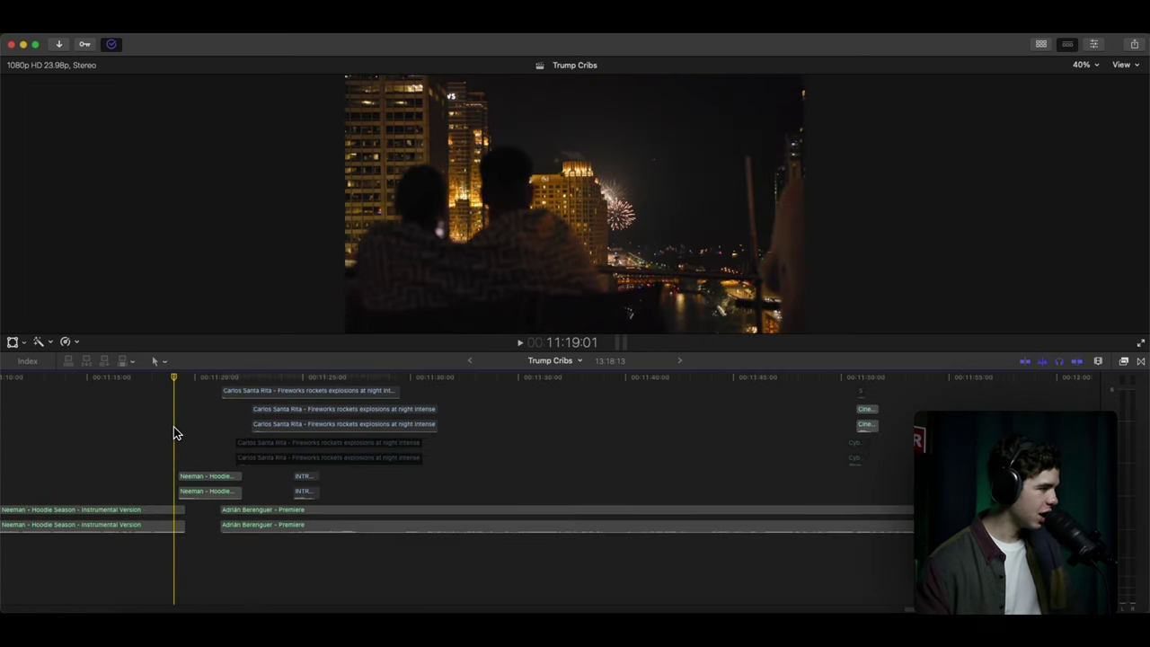
Select the sound effect clips under the fireworks shot and play through to the skyline.
scroll(173, 433, "up", 10)
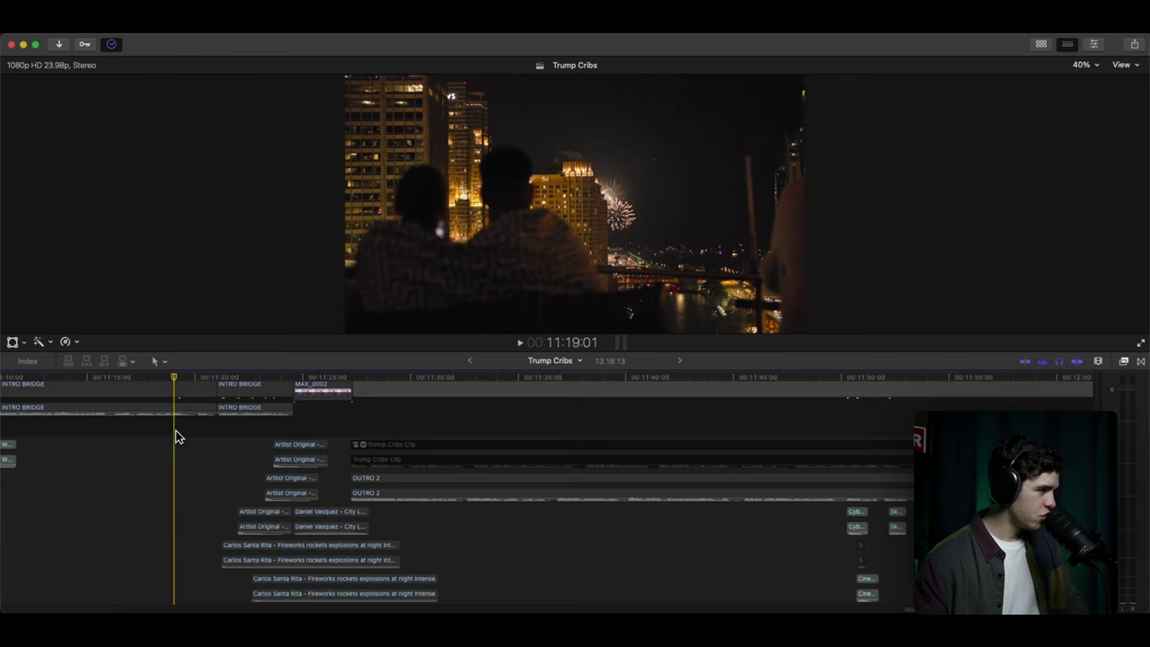
scroll(176, 438, "down", 5)
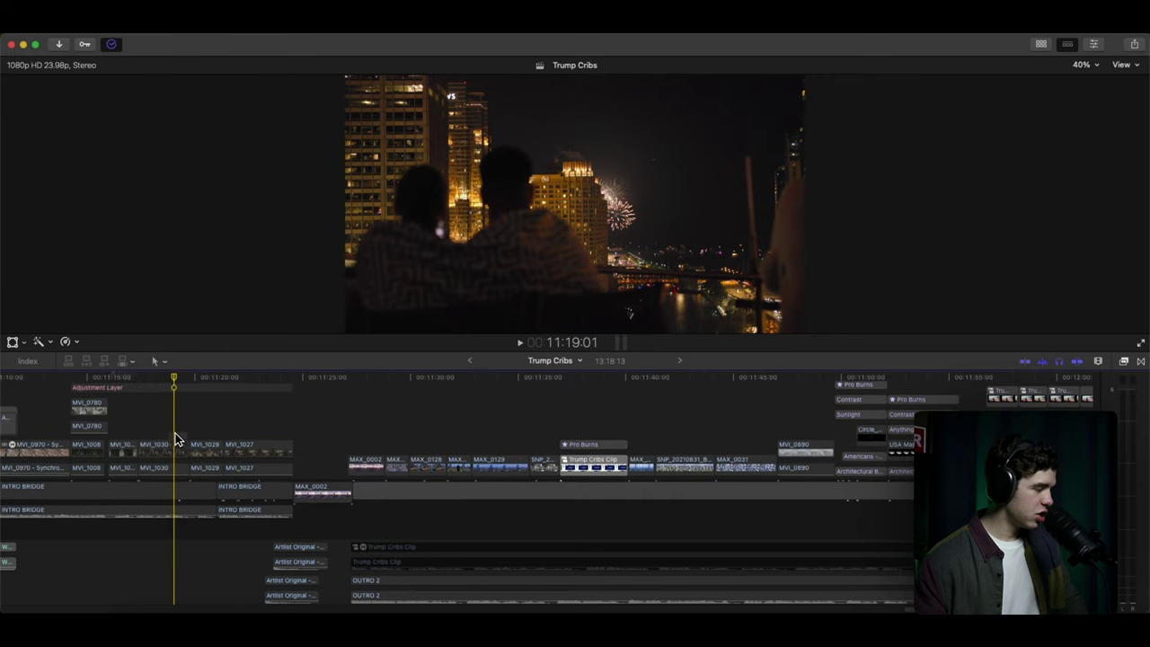
left_click_drag(221, 462, 315, 580)
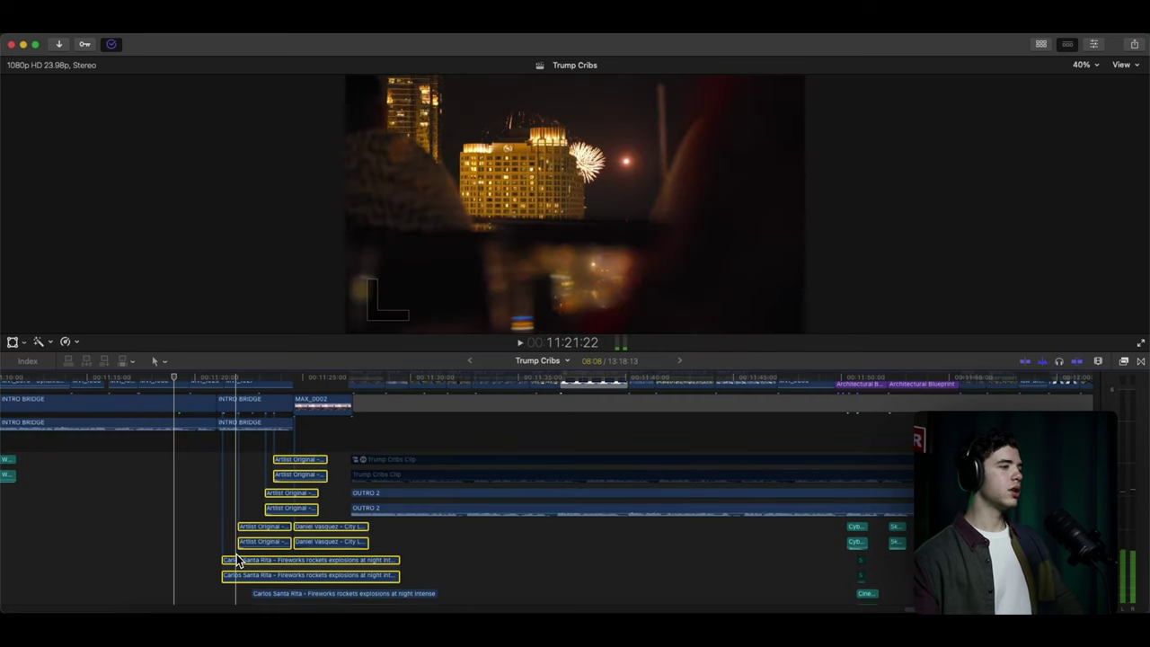
key("space")
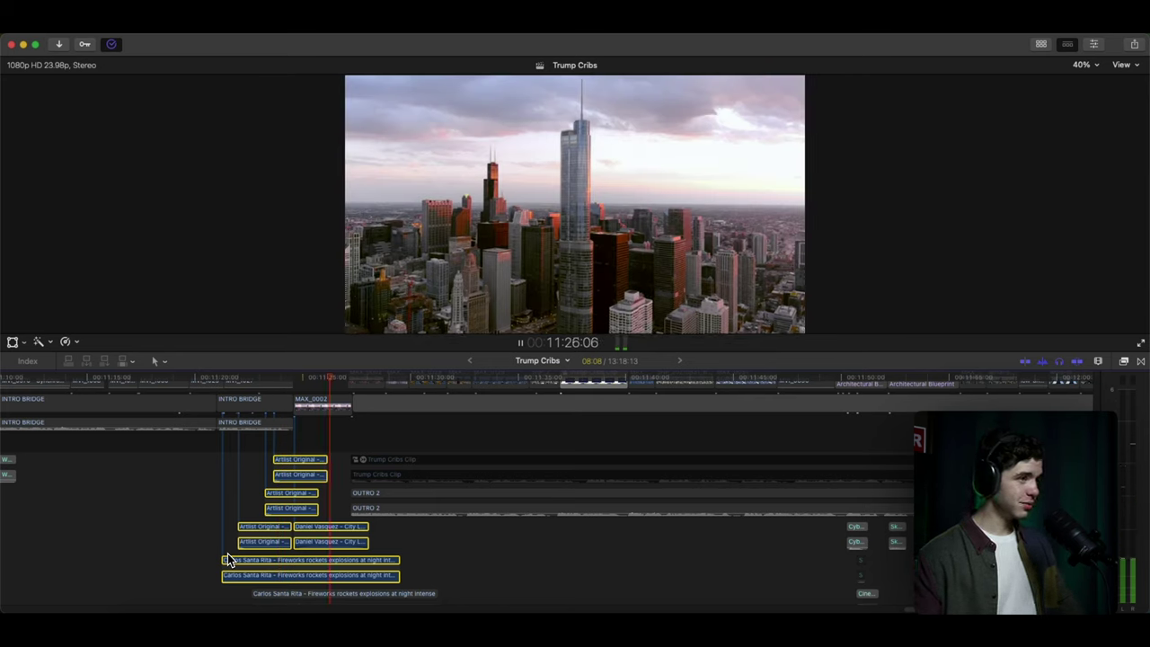
key("space")
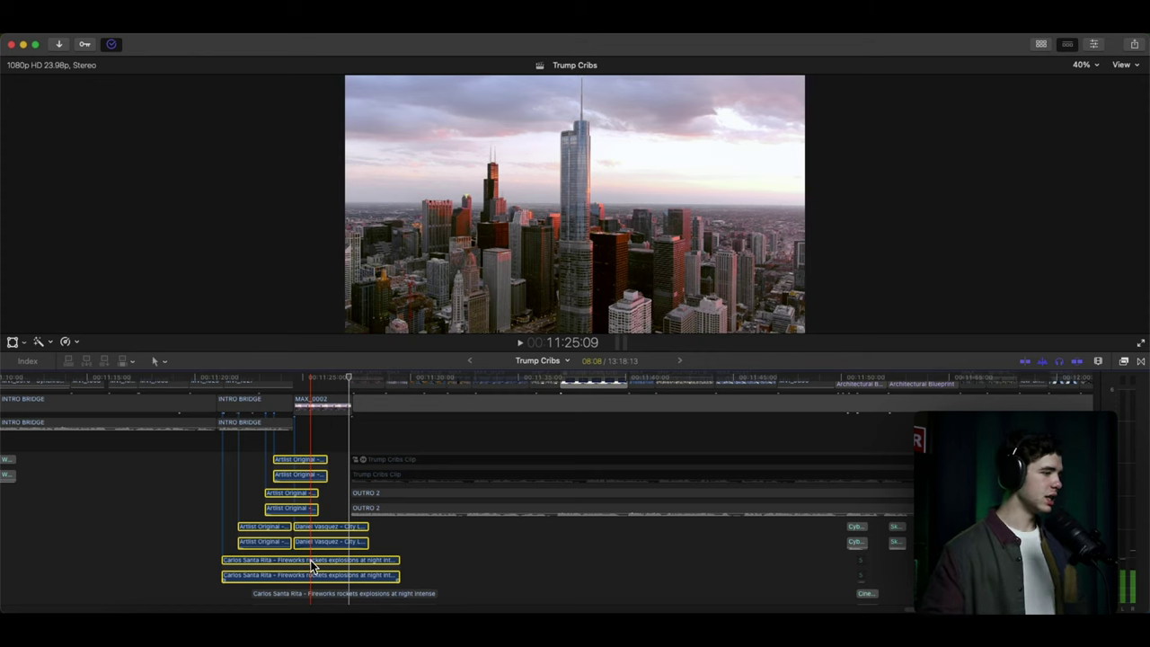
Deselect the clips and play on from the skyline into the Trump Tower aerial shots.
key("space")
key("space")
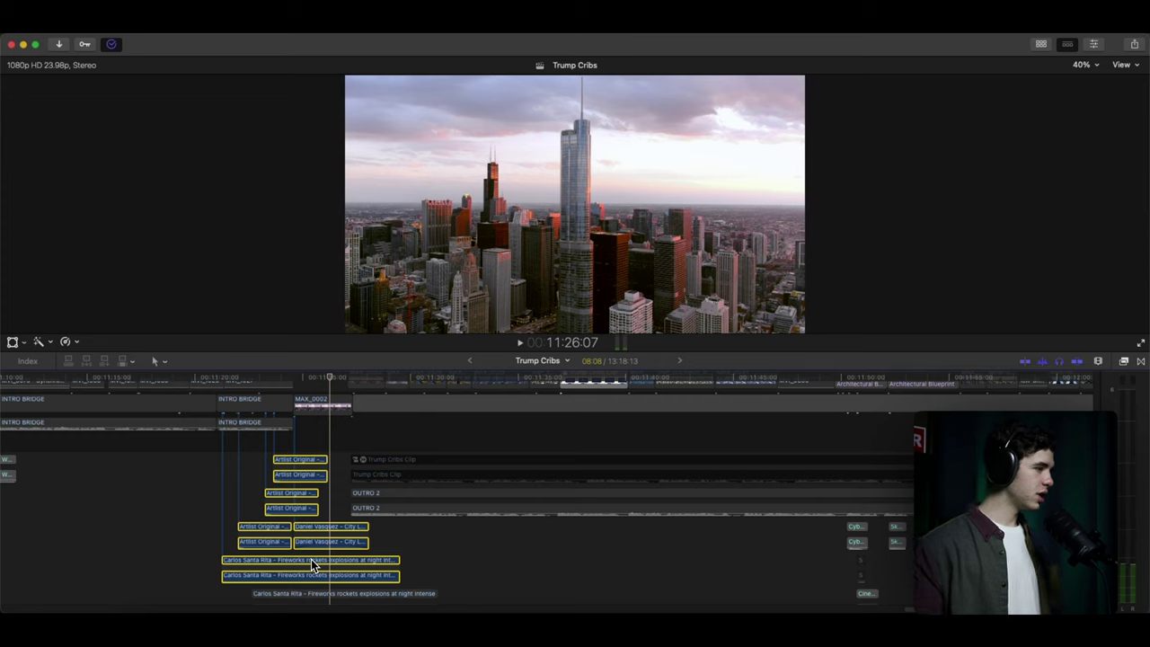
left_click(320, 443)
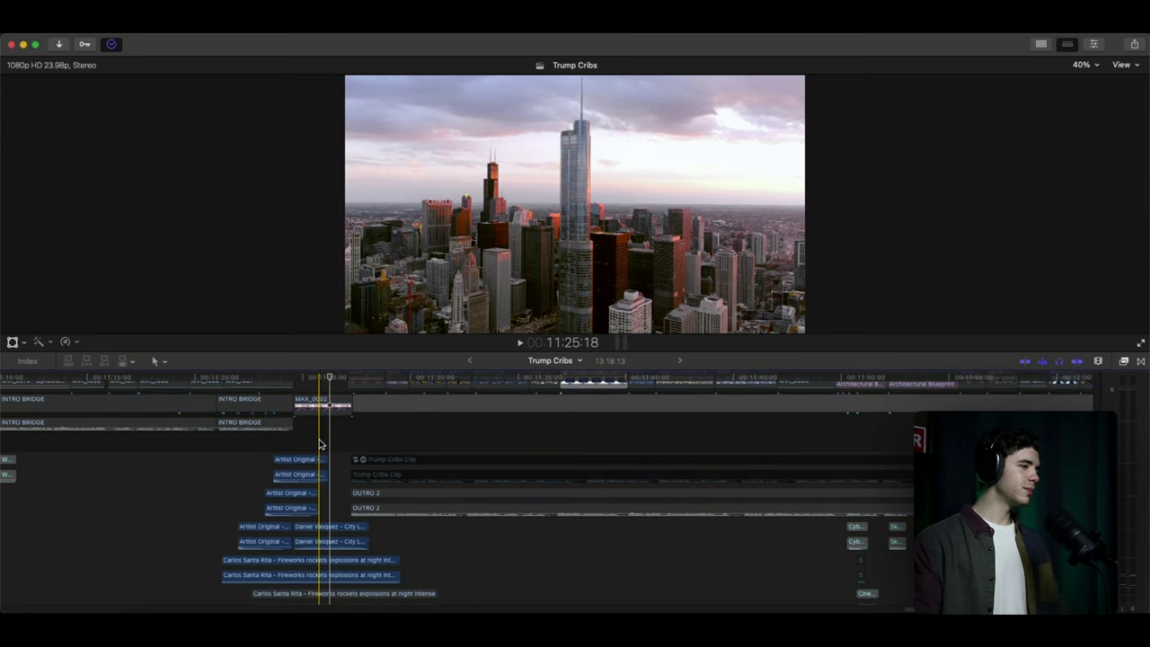
key("space")
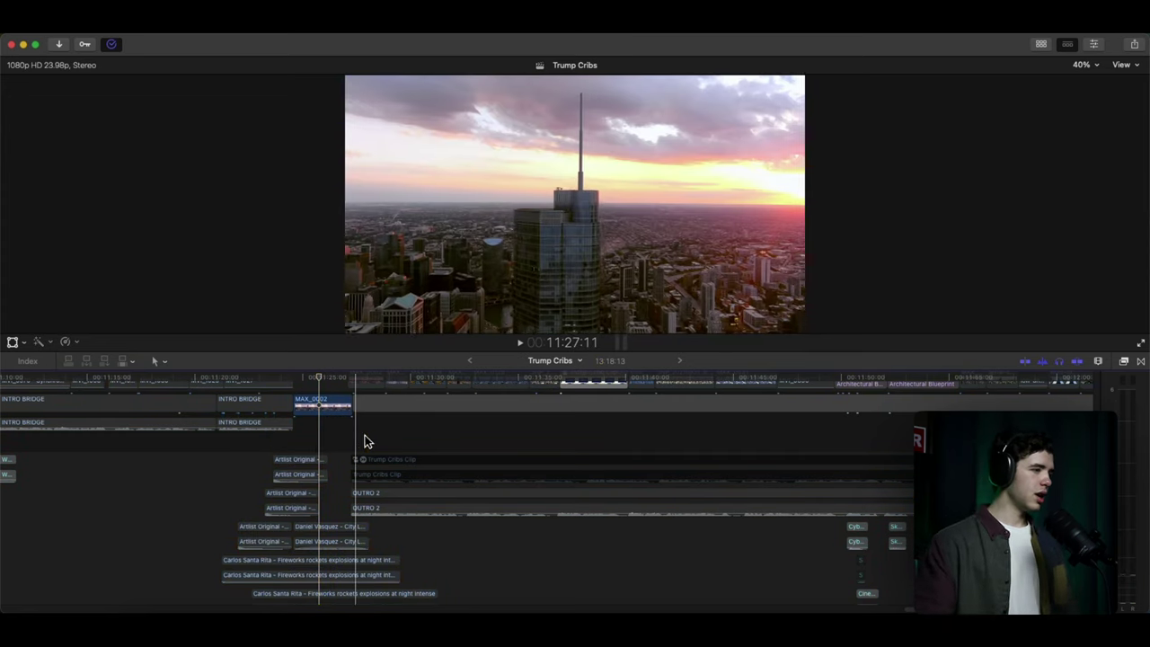
scroll(359, 442, "up", 5)
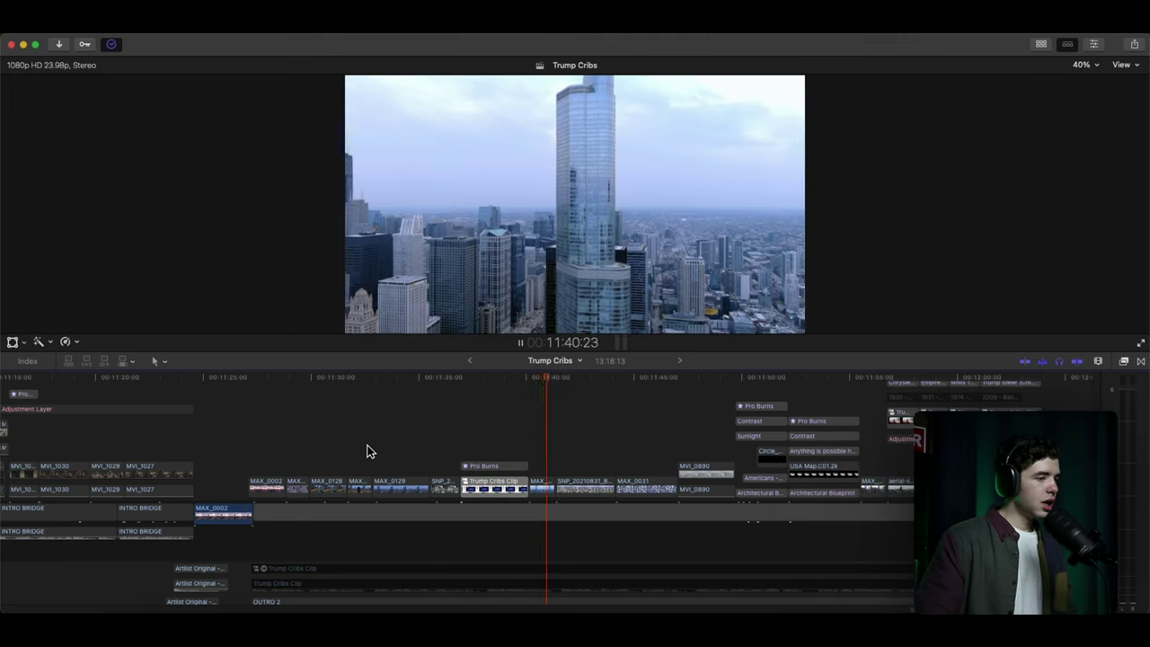
Play through the Americans title and USA map, pausing on the Chrysler Building 1930 shot, then continue.
key("space")
key("space")
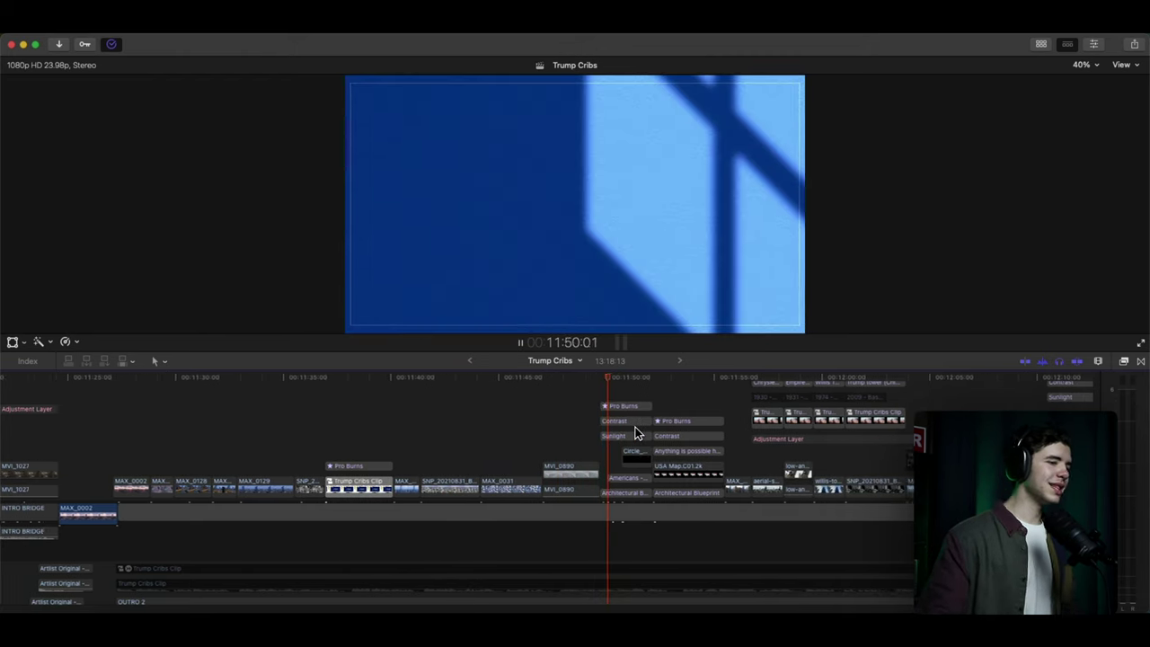
key("space")
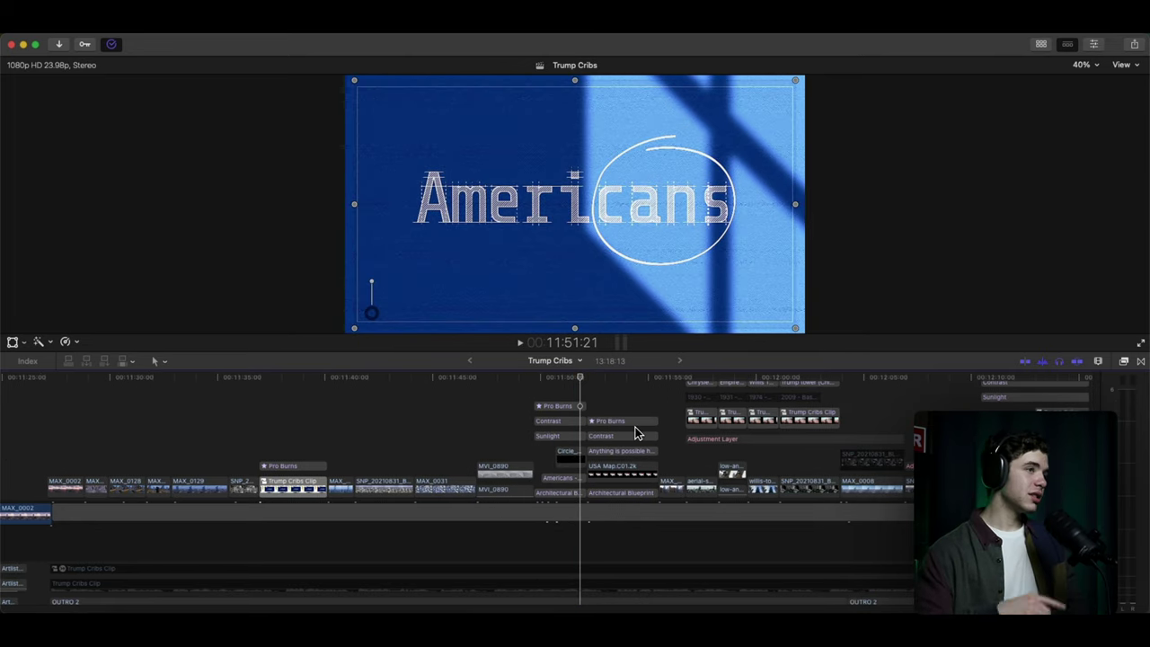
key("space")
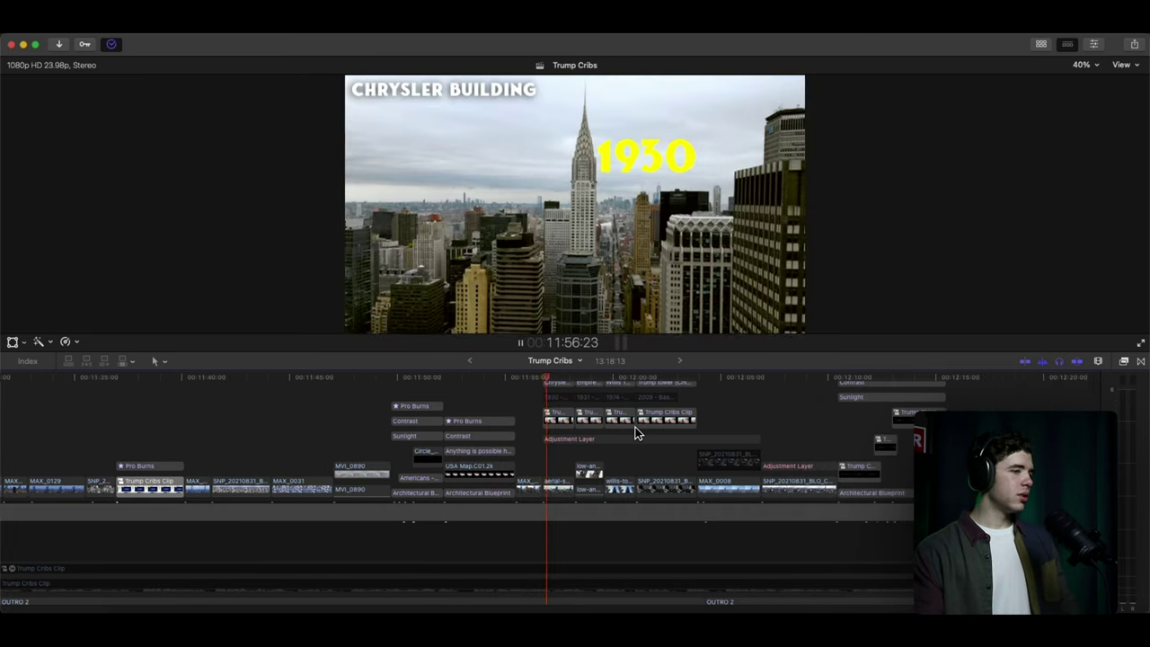
key("space")
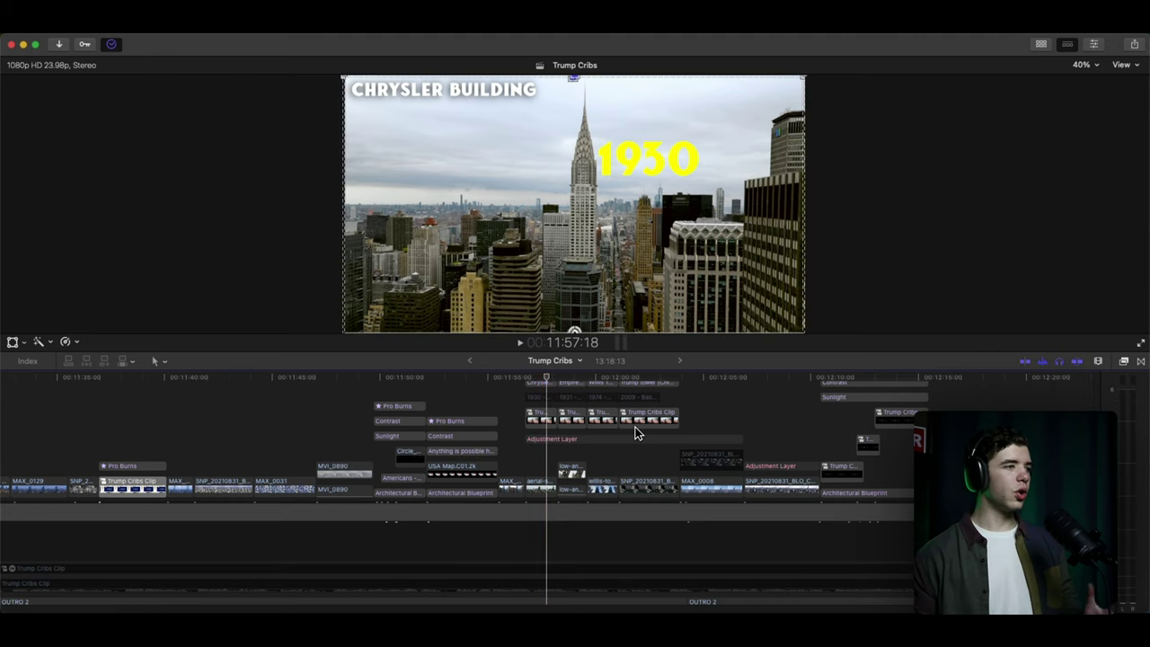
key("space")
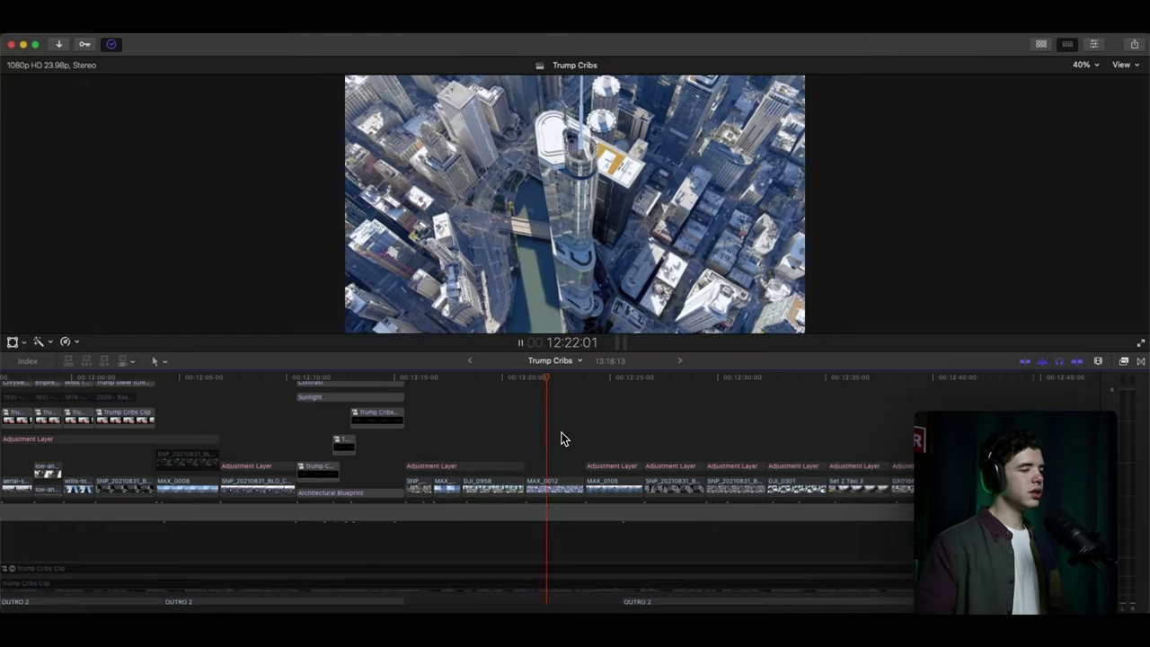
key("space")
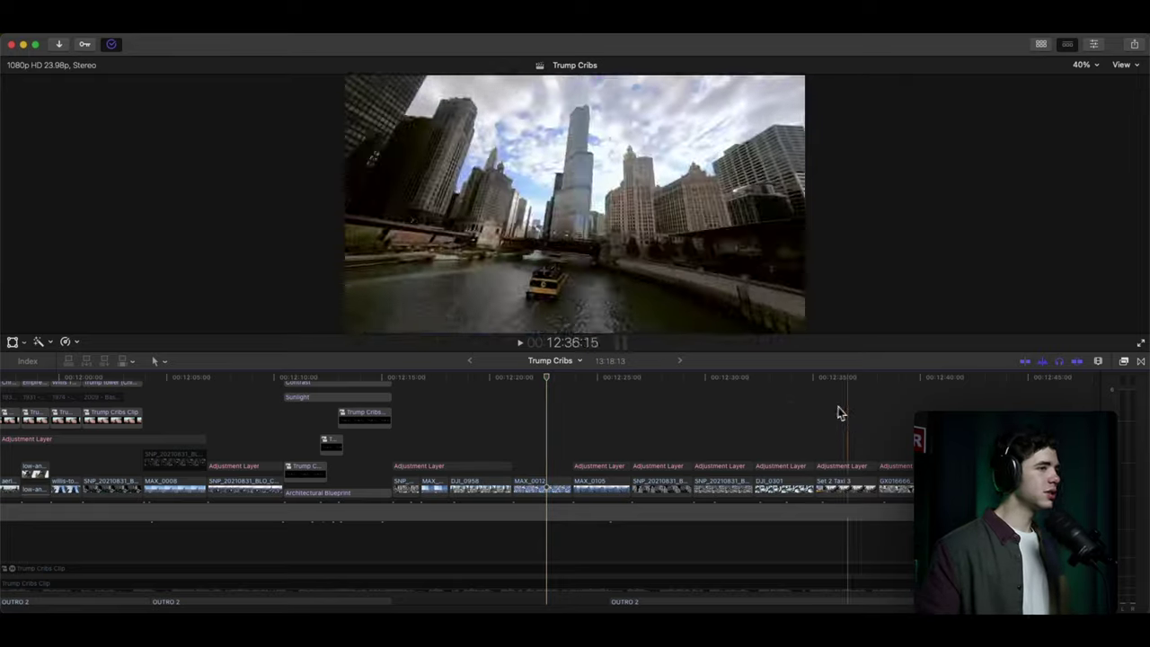
scroll(898, 423, "right", 5)
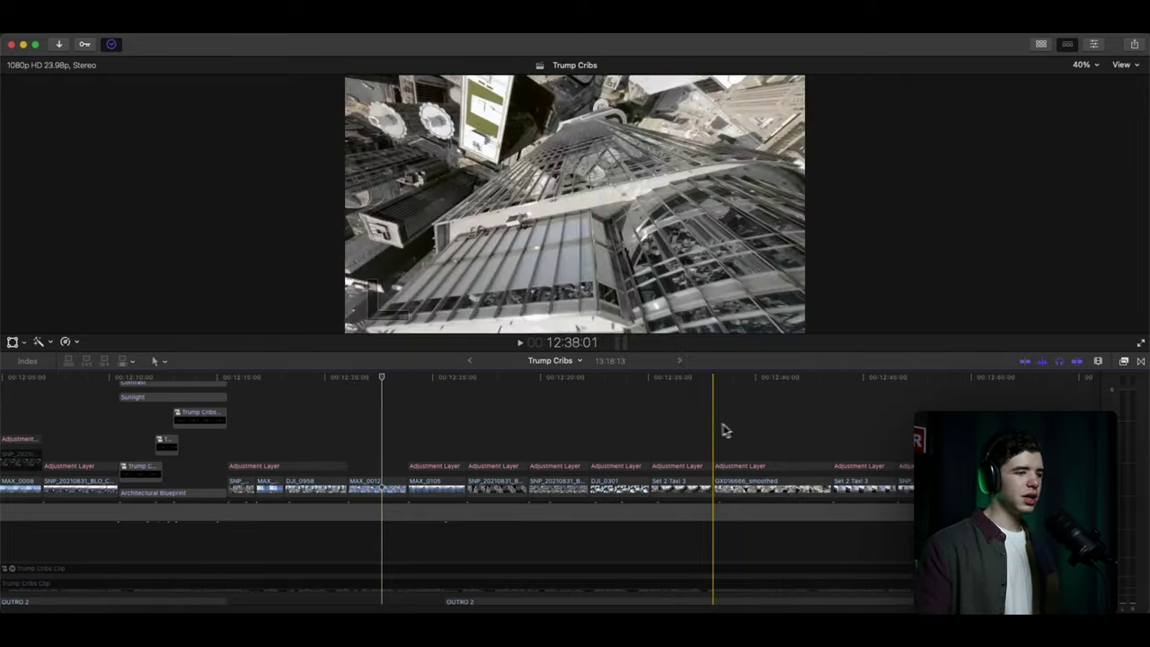
key("space")
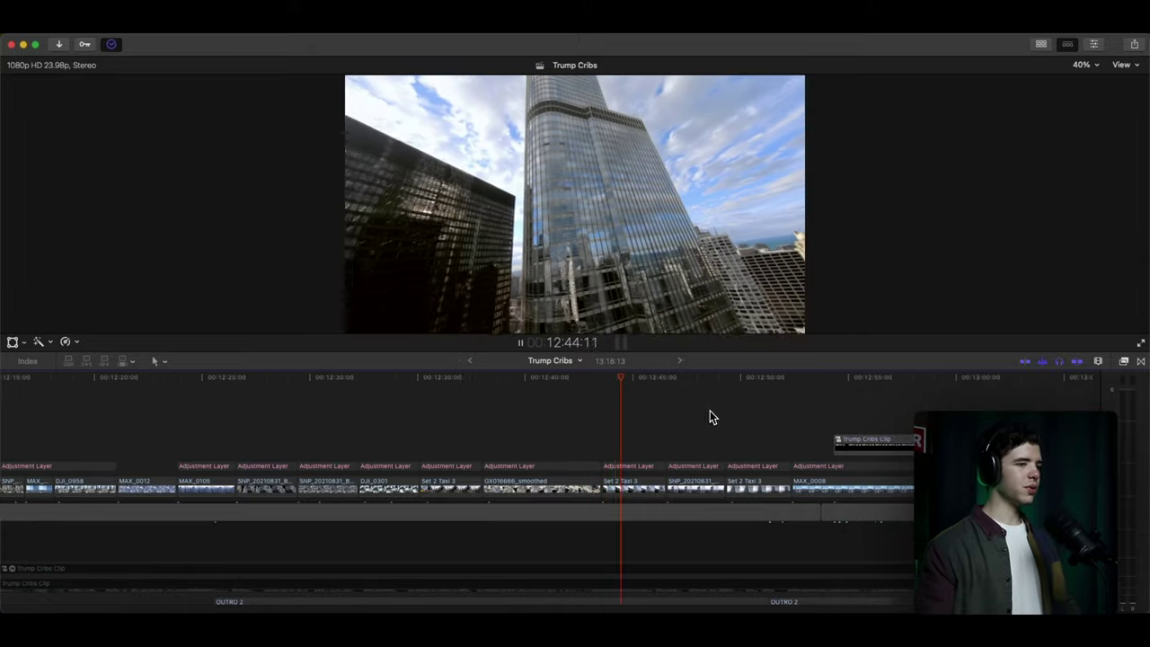
key("space")
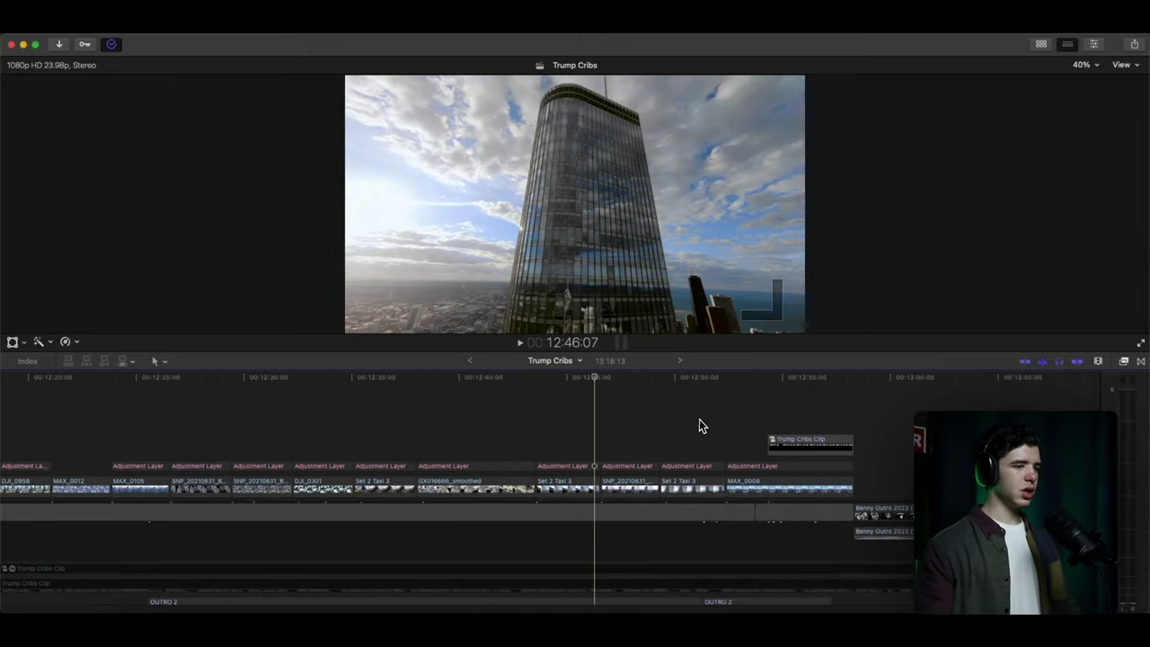
key("space")
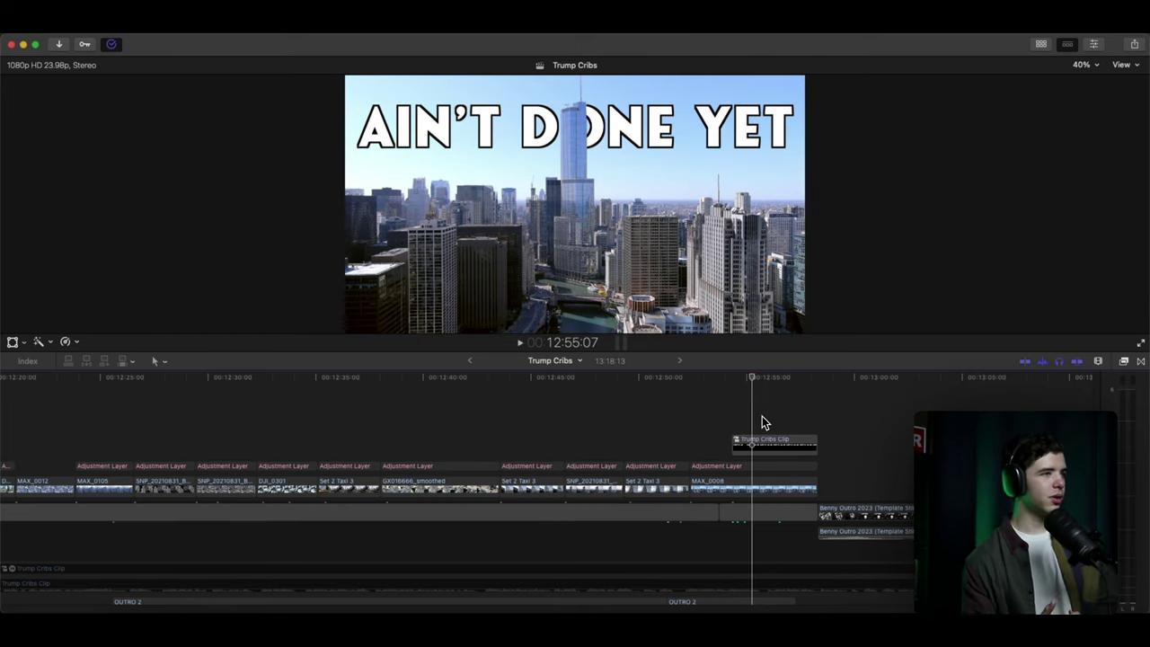
key("space")
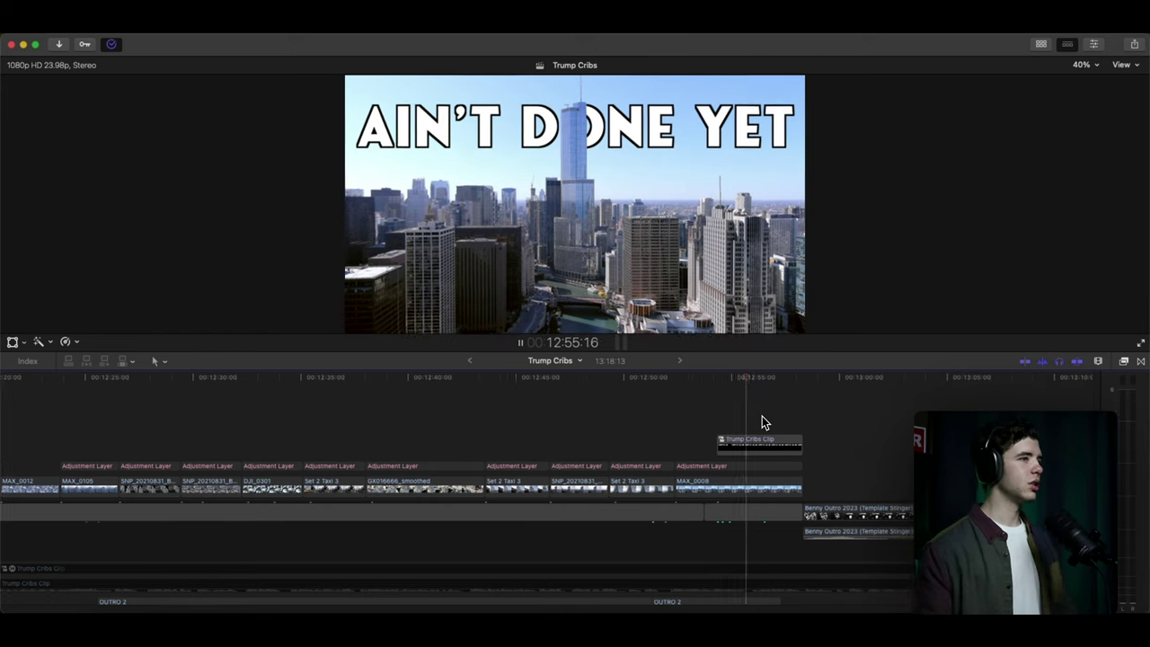
key("space")
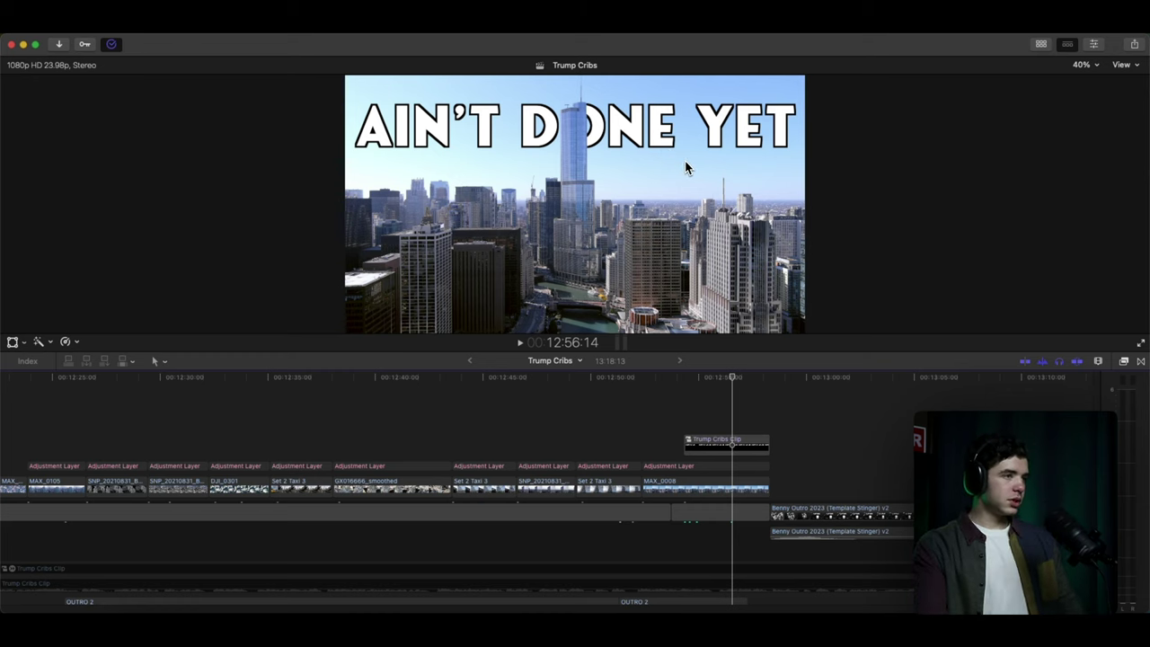
key("space")
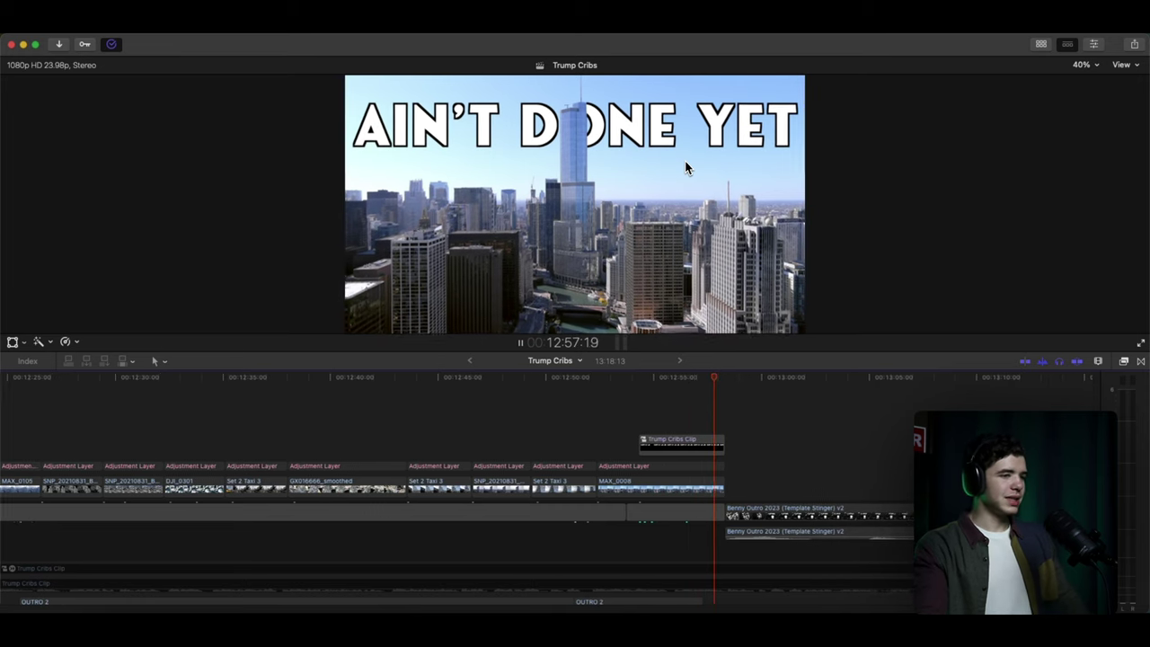
key("space")
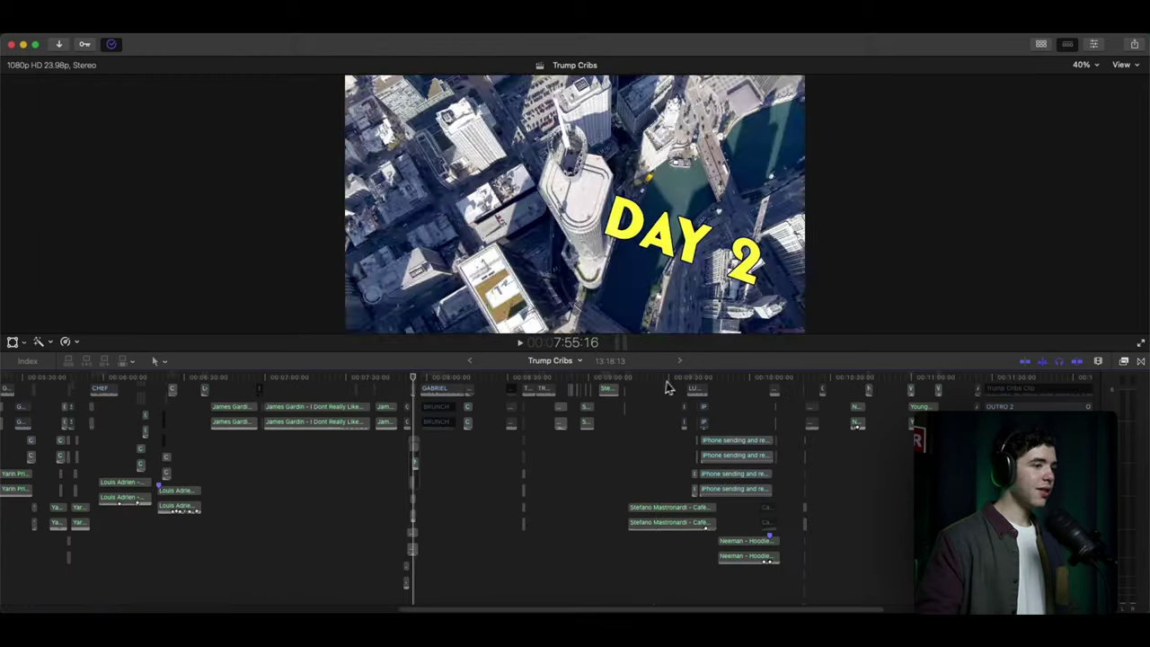
Enlarge the timeline area so the full 13:18:13 edit and all its tracks are visible.
left_click_drag(694, 352, 684, 284)
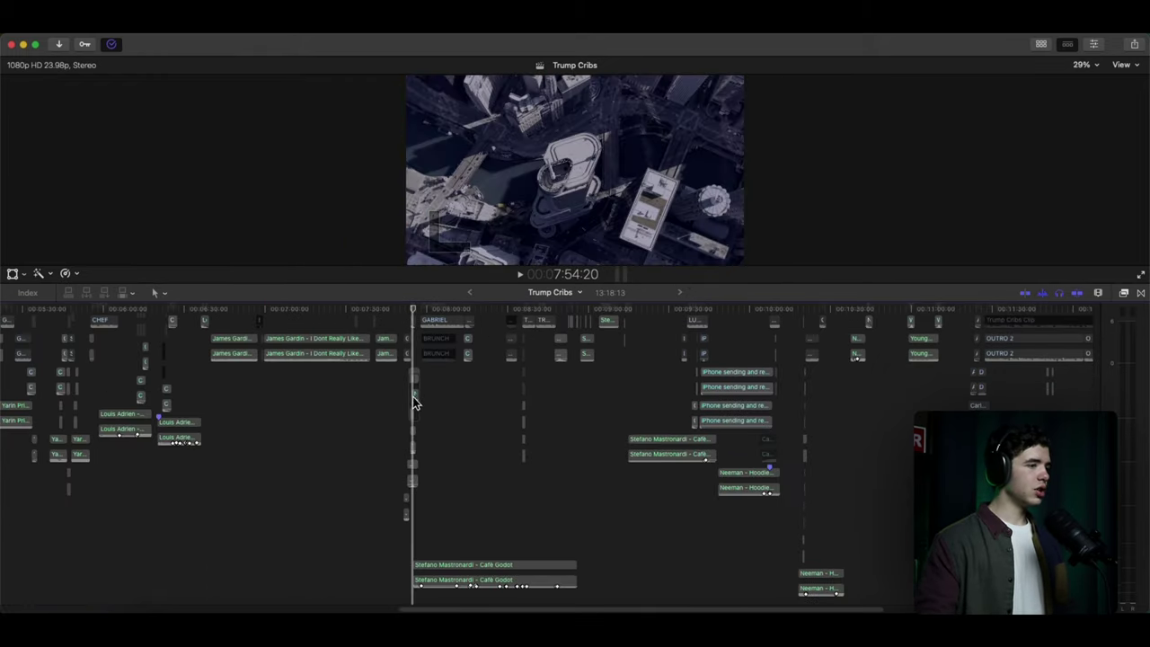
scroll(412, 415, "up", 5)
scroll(412, 415, "down", 3)
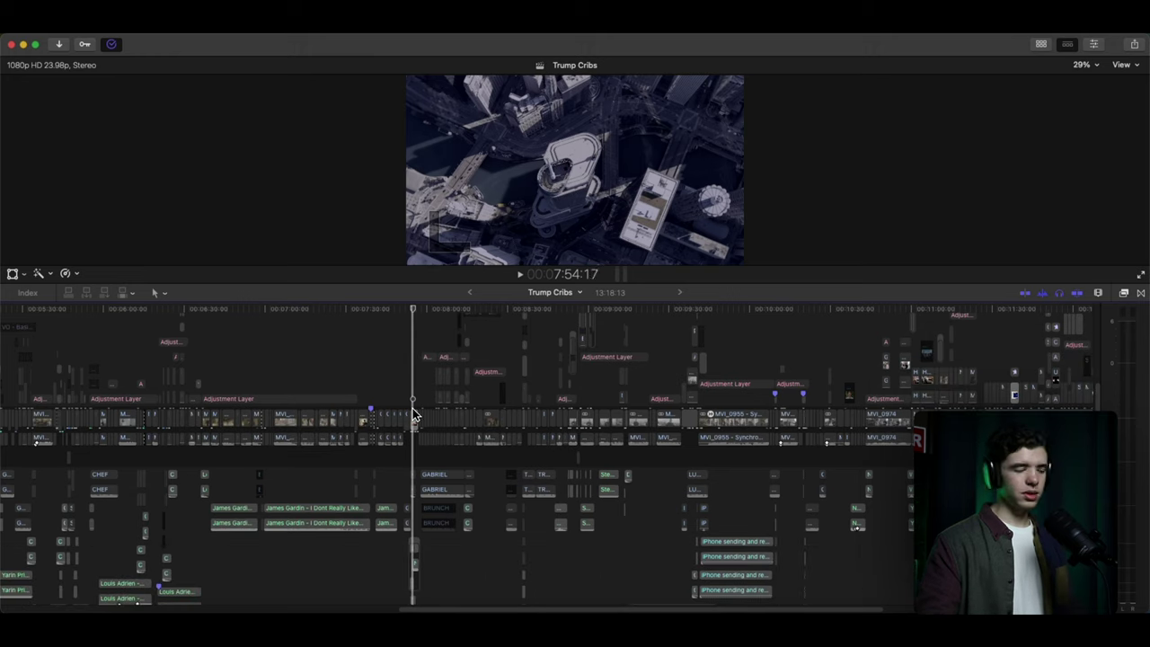
scroll(413, 415, "down", 6)
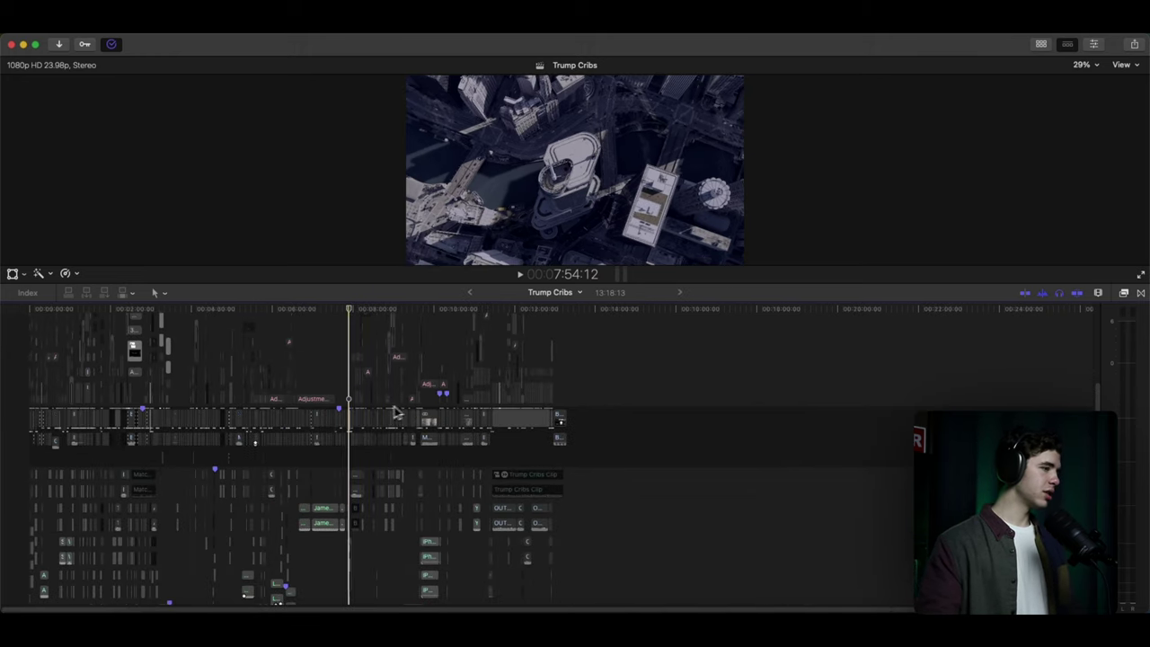
scroll(398, 413, "up", 5)
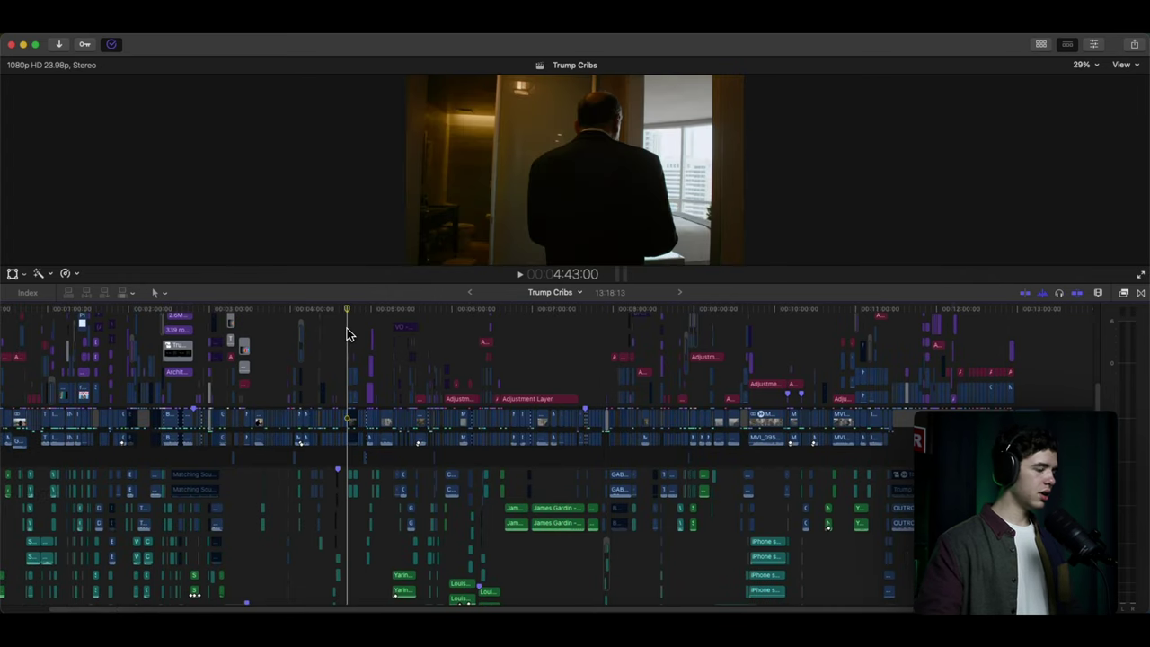
scroll(347, 332, "right", 5)
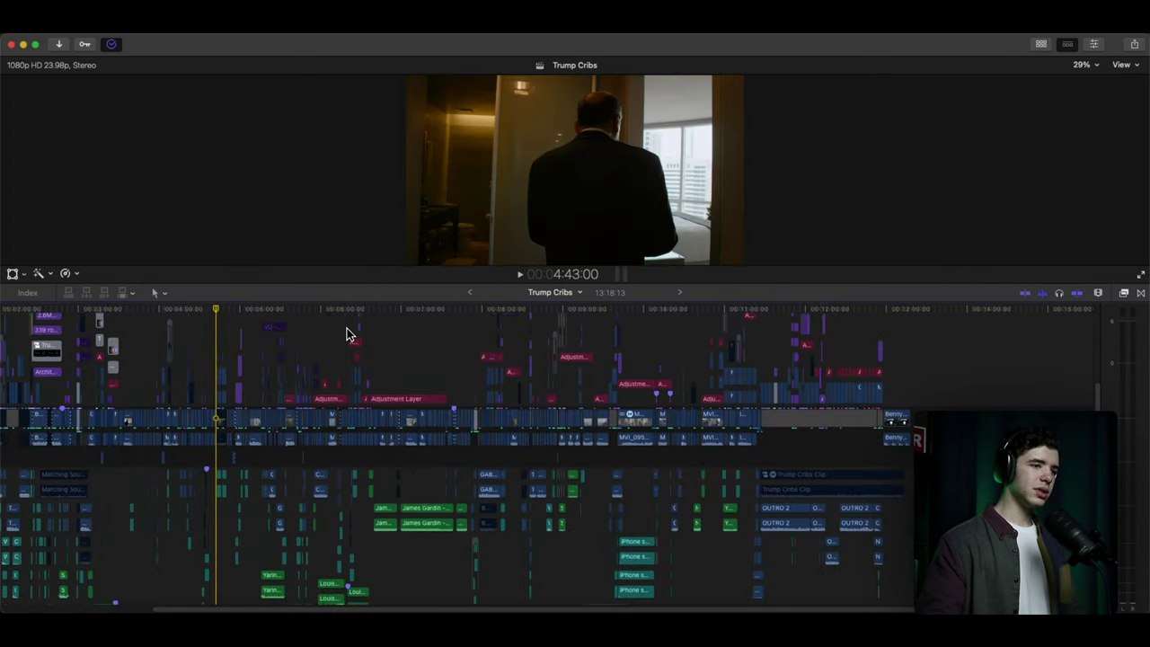
scroll(348, 334, "left", 5)
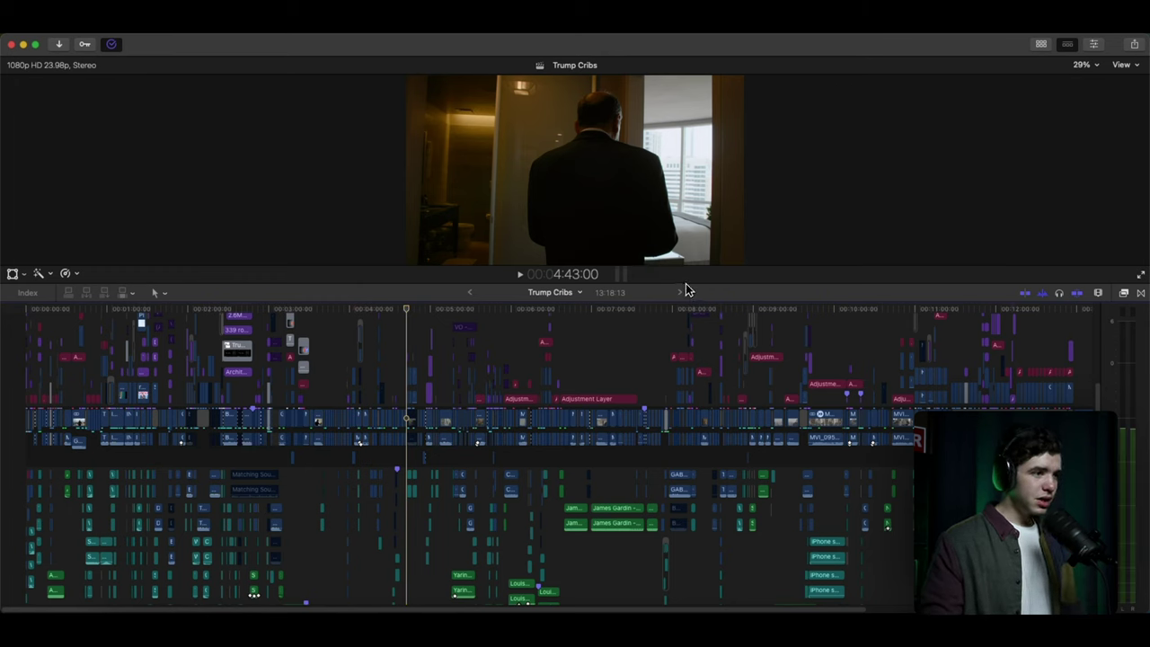
left_click_drag(683, 283, 684, 250)
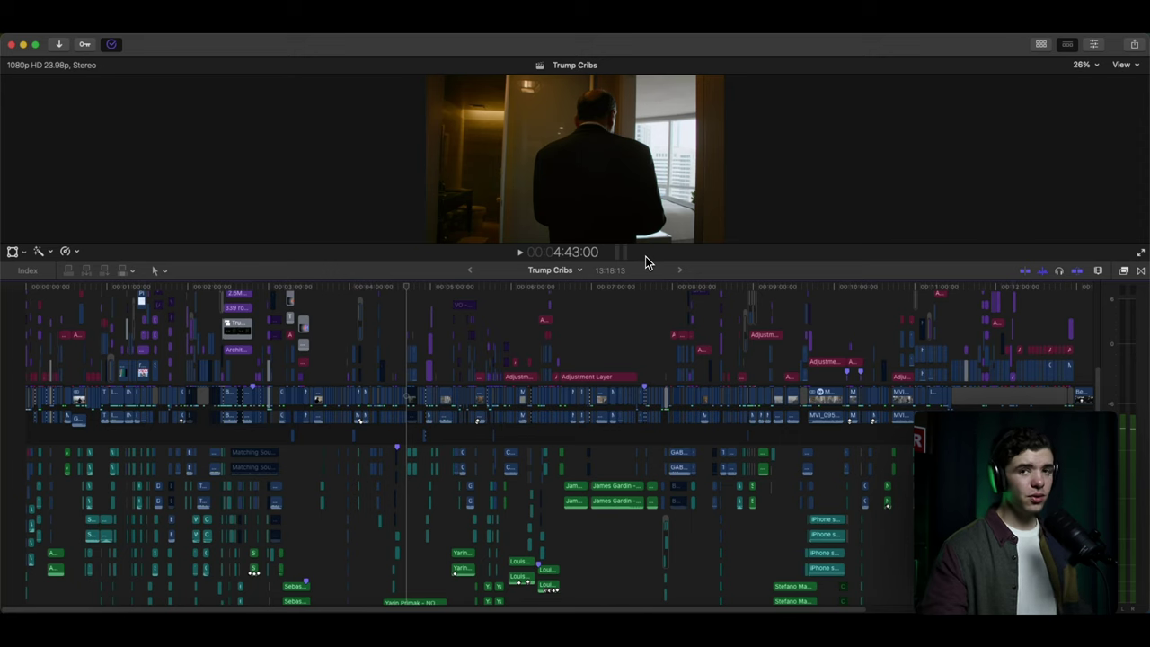